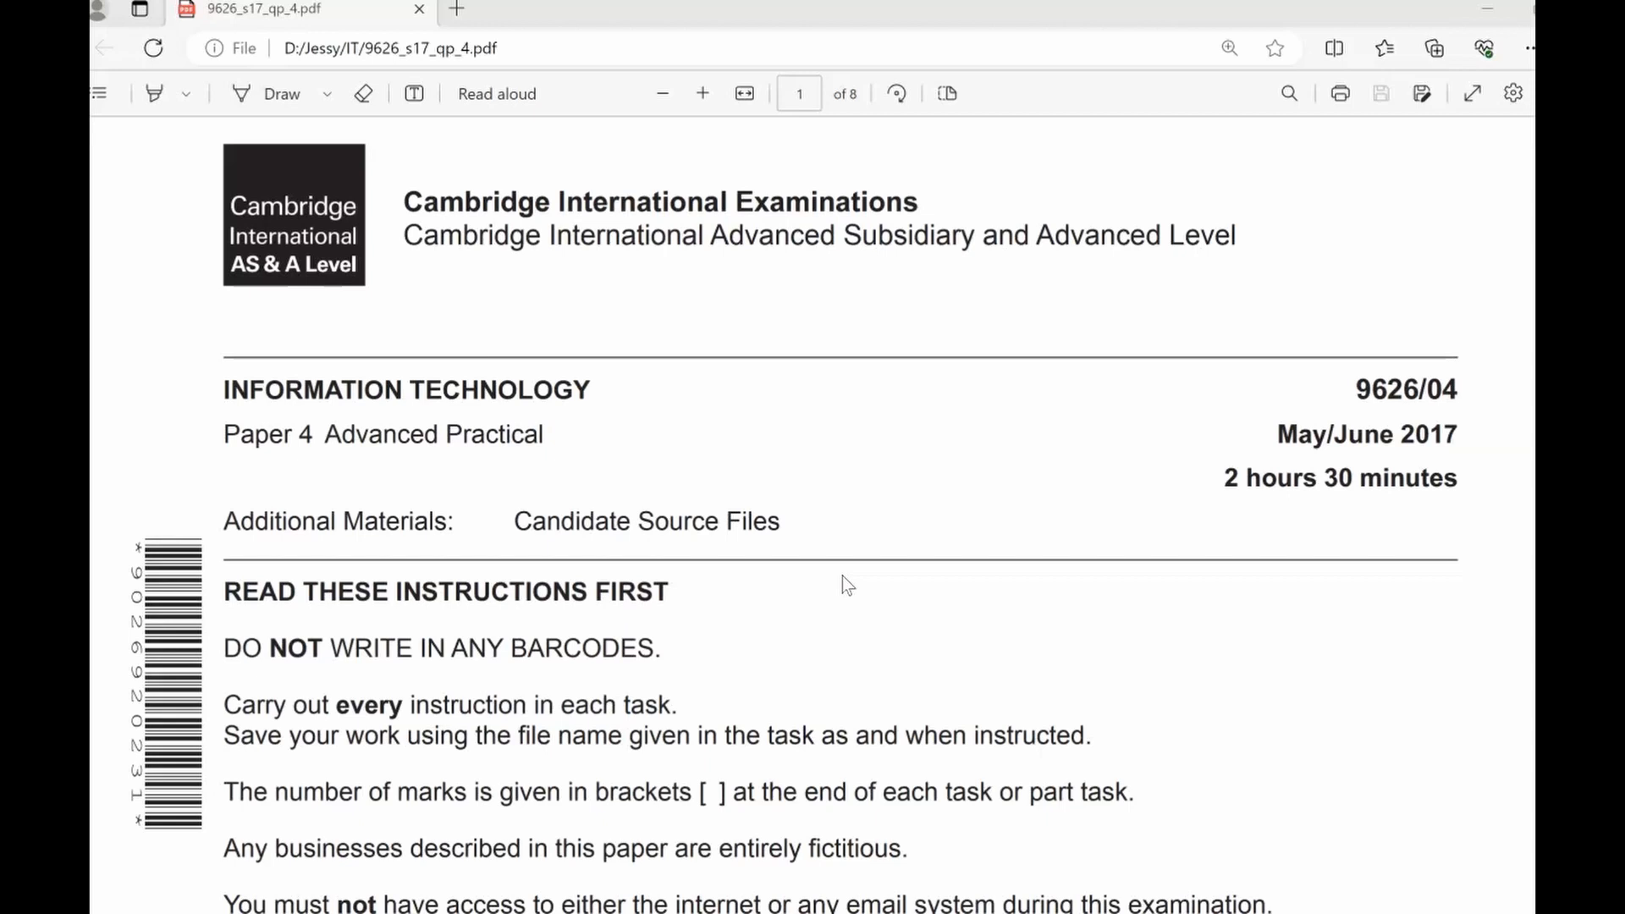
# Read through the exam paper to task 1(a), including the HUNGRY logo design and its size and file requirements
pyautogui.scroll(-3, 842, 575)
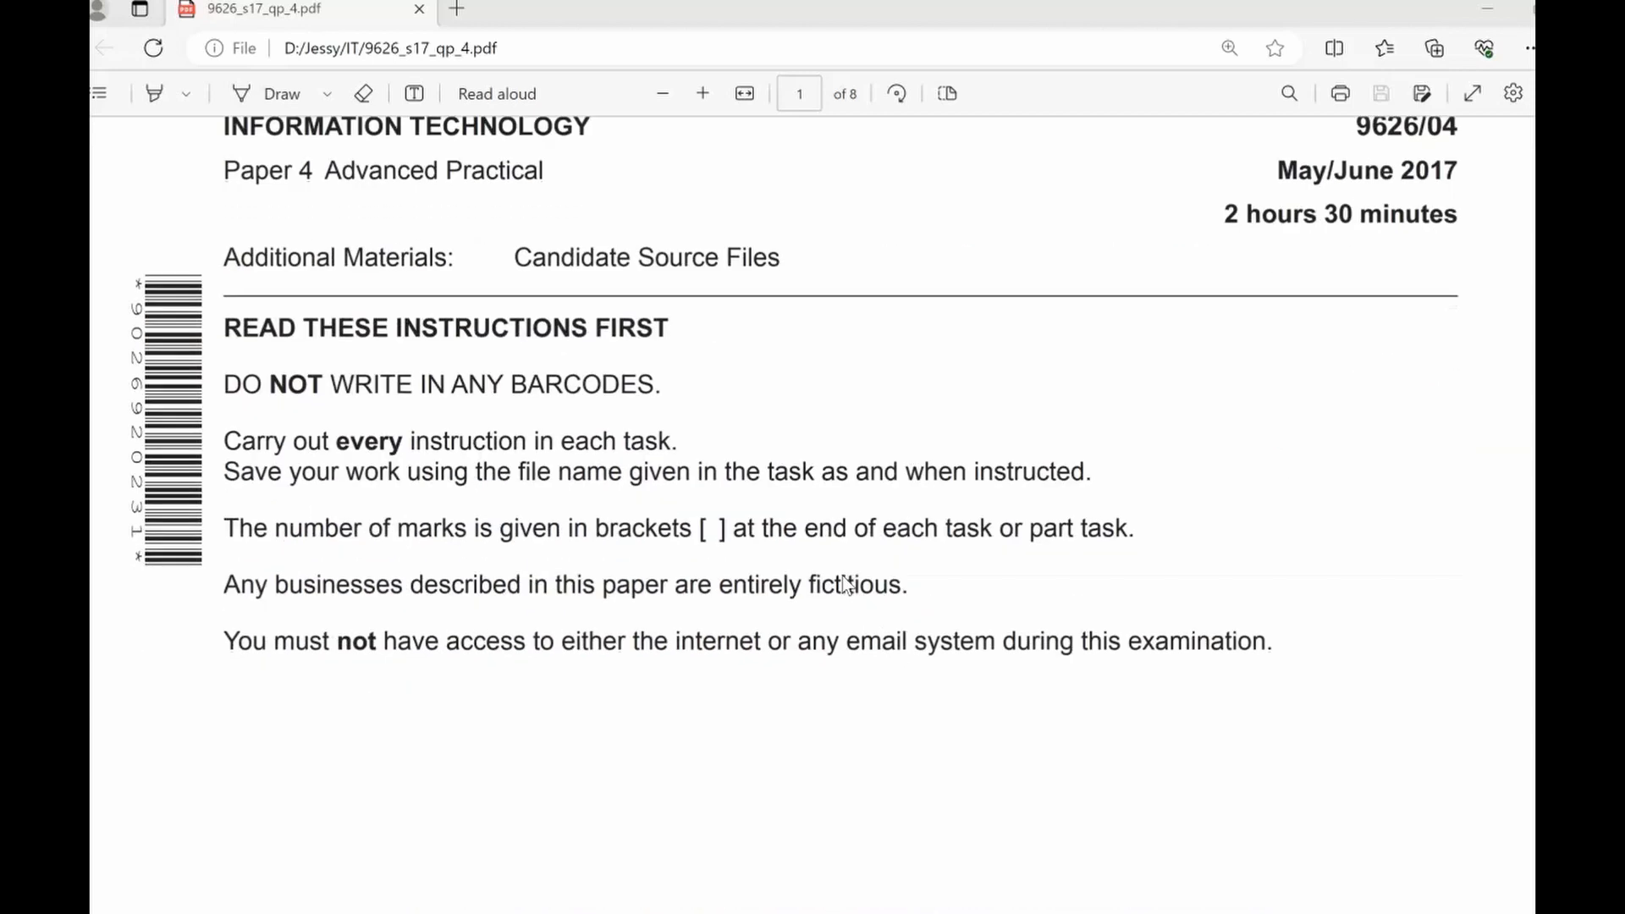
pyautogui.scroll(-10, 843, 577)
pyautogui.scroll(-13, 842, 577)
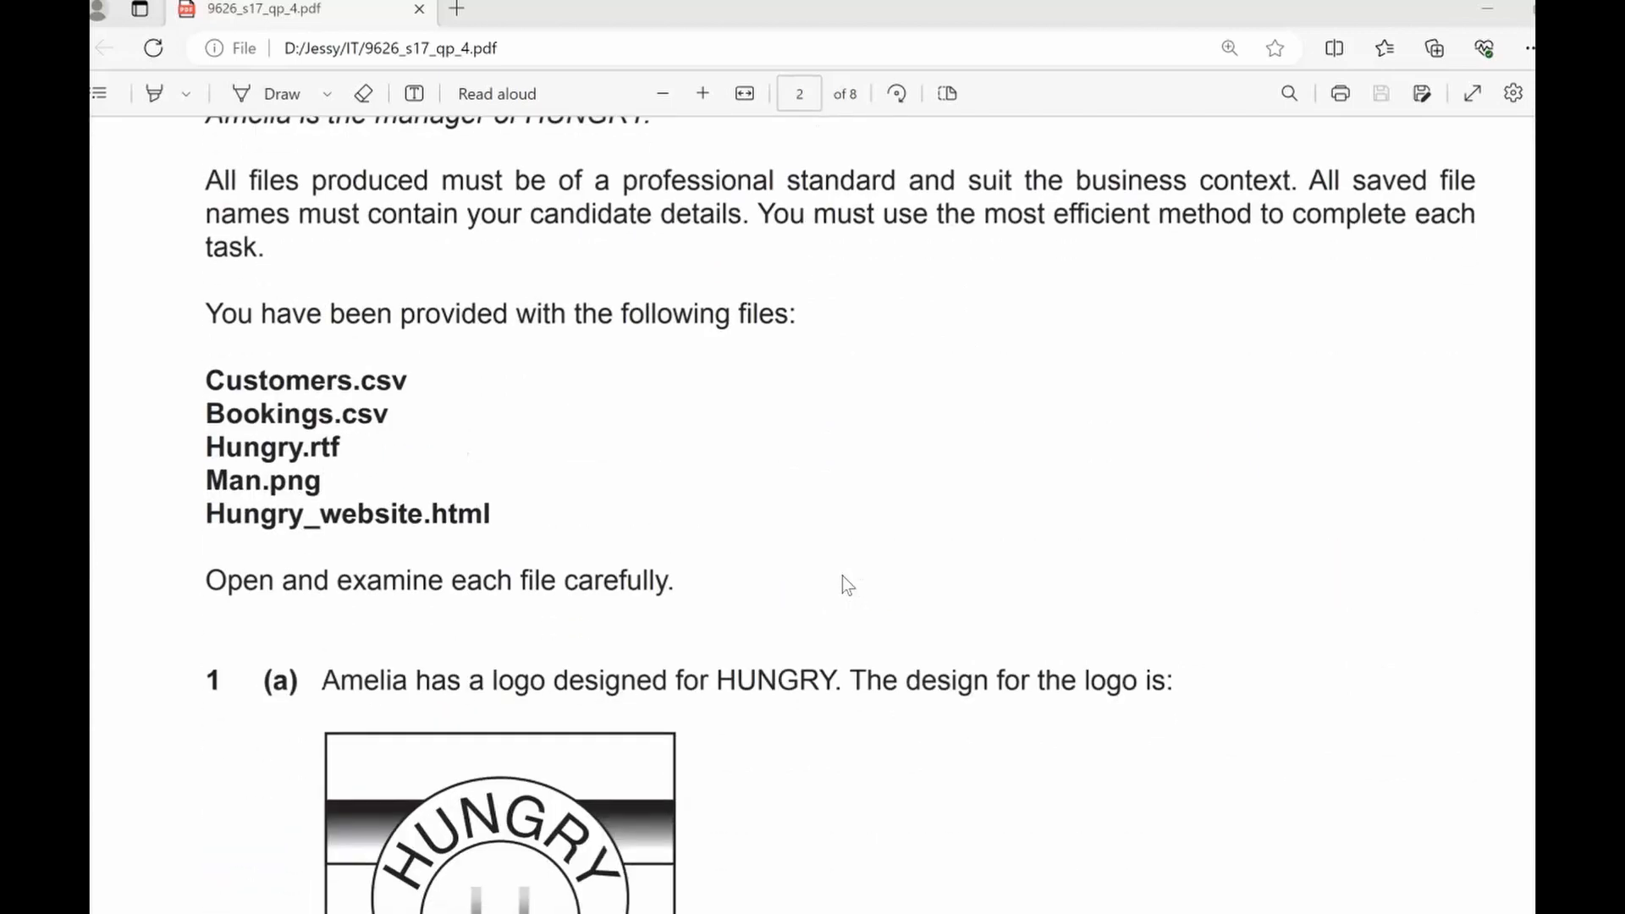
pyautogui.scroll(-3, 843, 577)
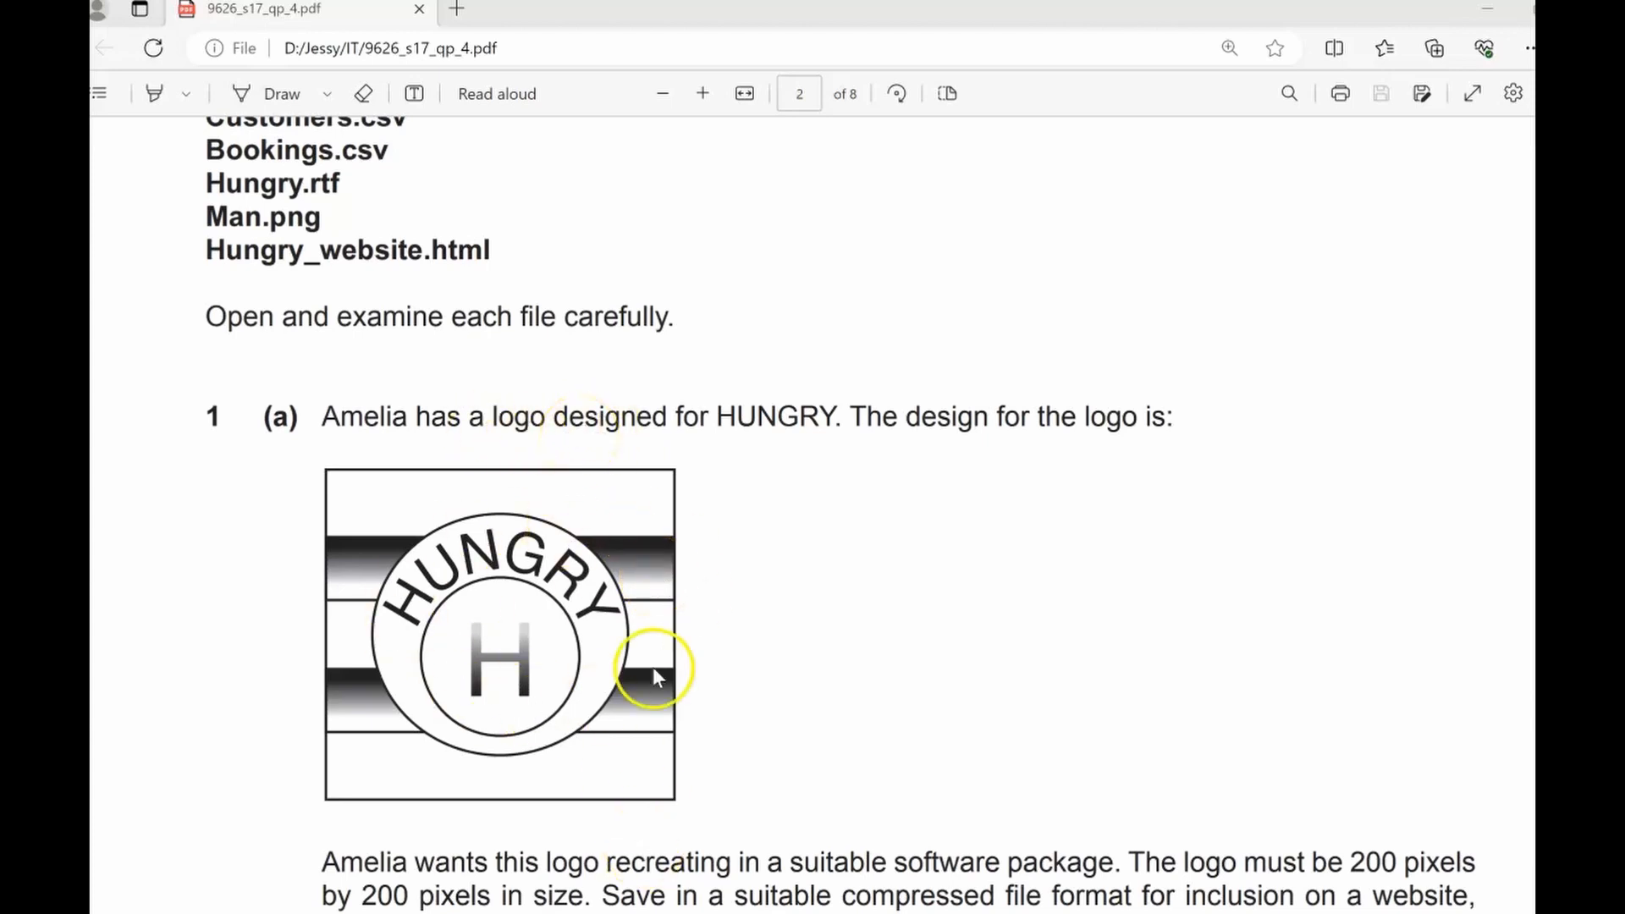
pyautogui.scroll(-2, 731, 664)
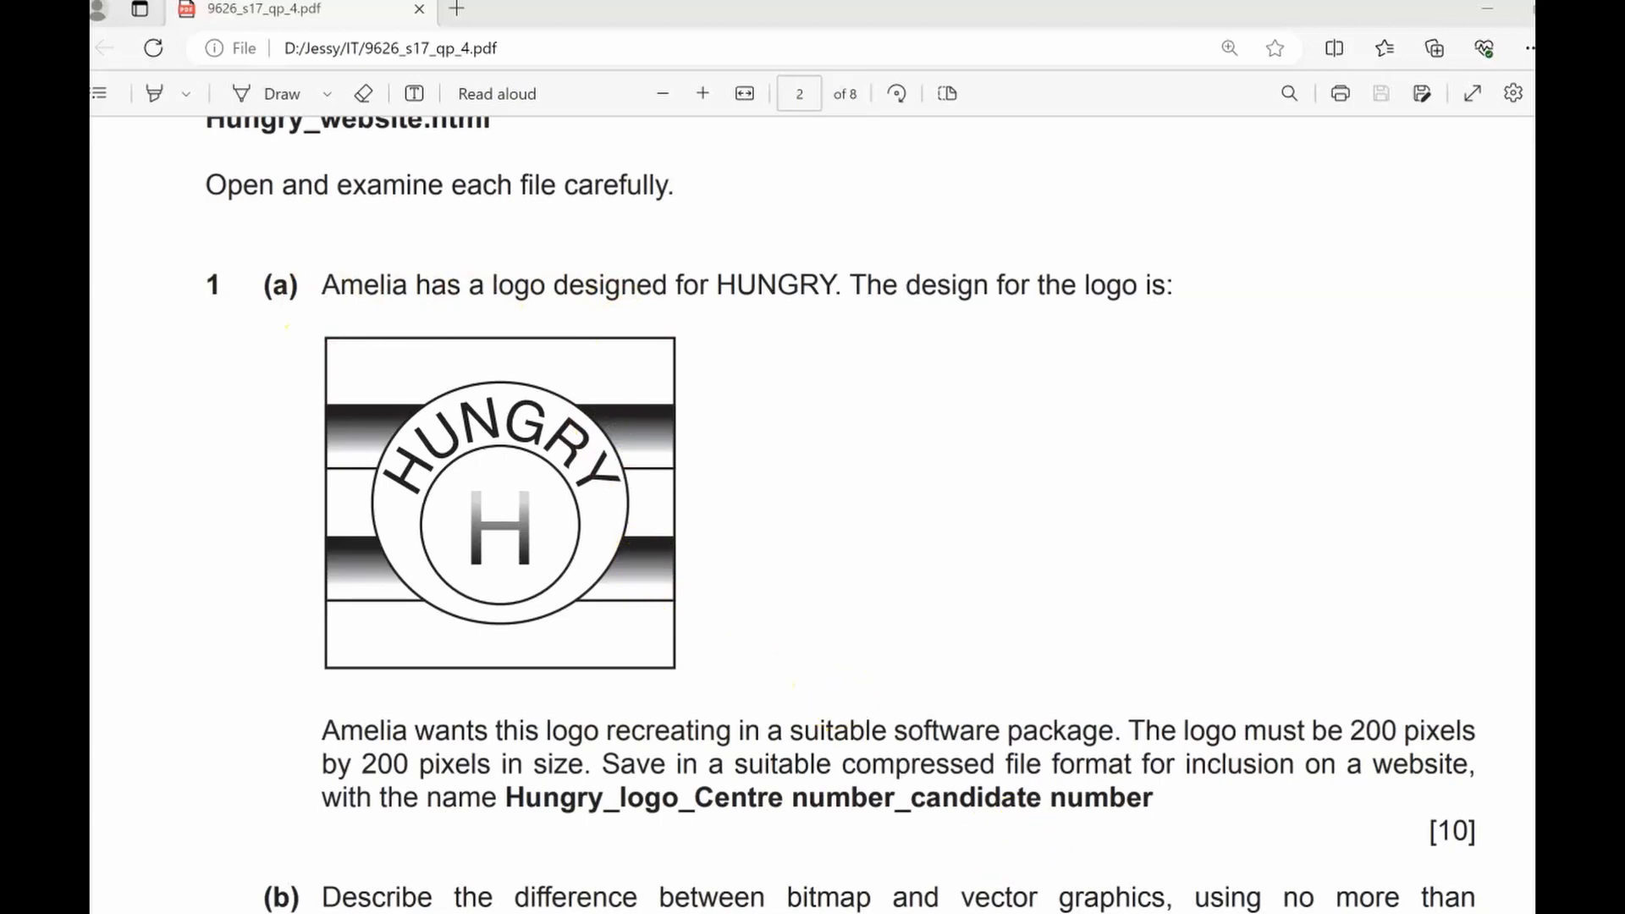
# Start a new 200 x 200 px document in Illustrator, named Hungry_logo_Centre number_candidate number using the text copied from the exam paper
pyautogui.click(1145, 913)
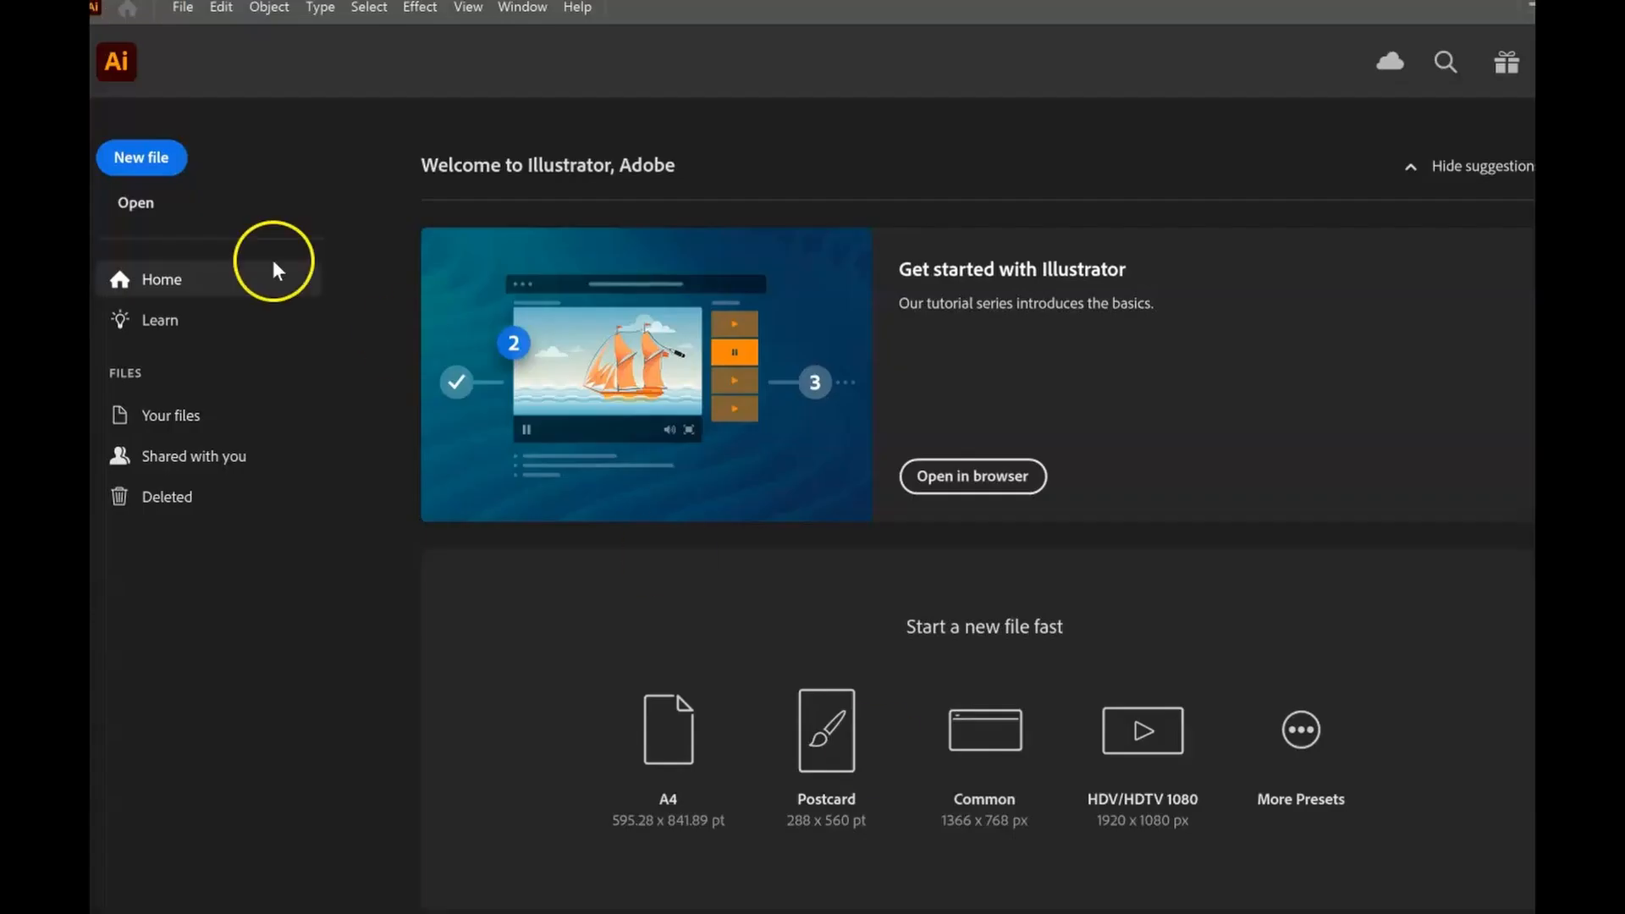
pyautogui.click(133, 161)
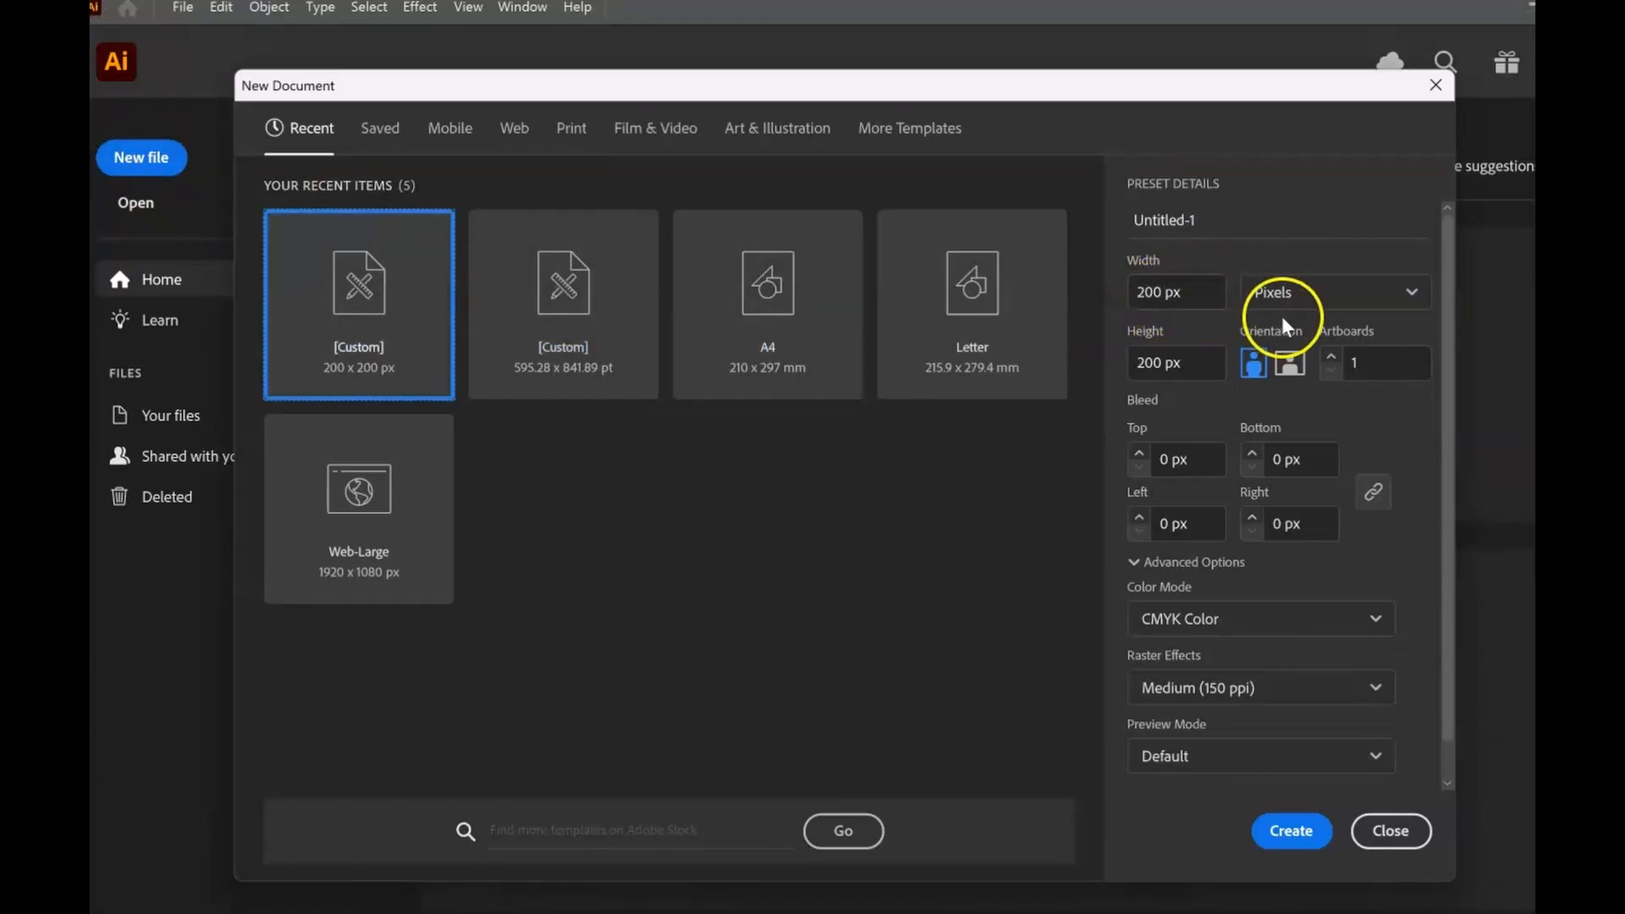
pyautogui.click(1188, 221)
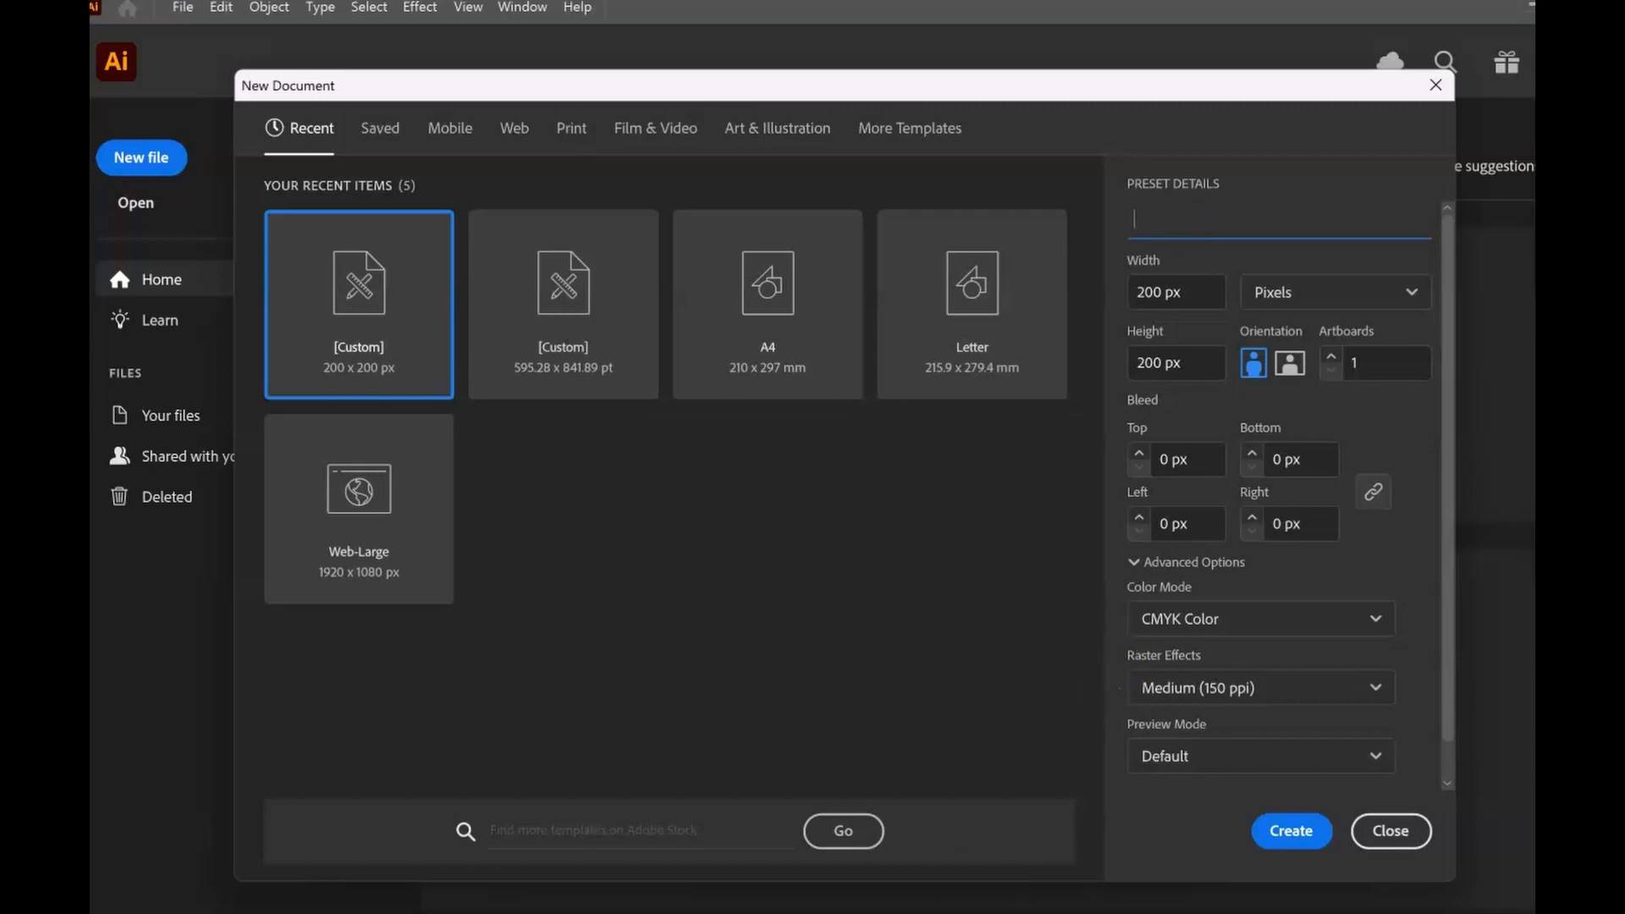
pyautogui.click(897, 911)
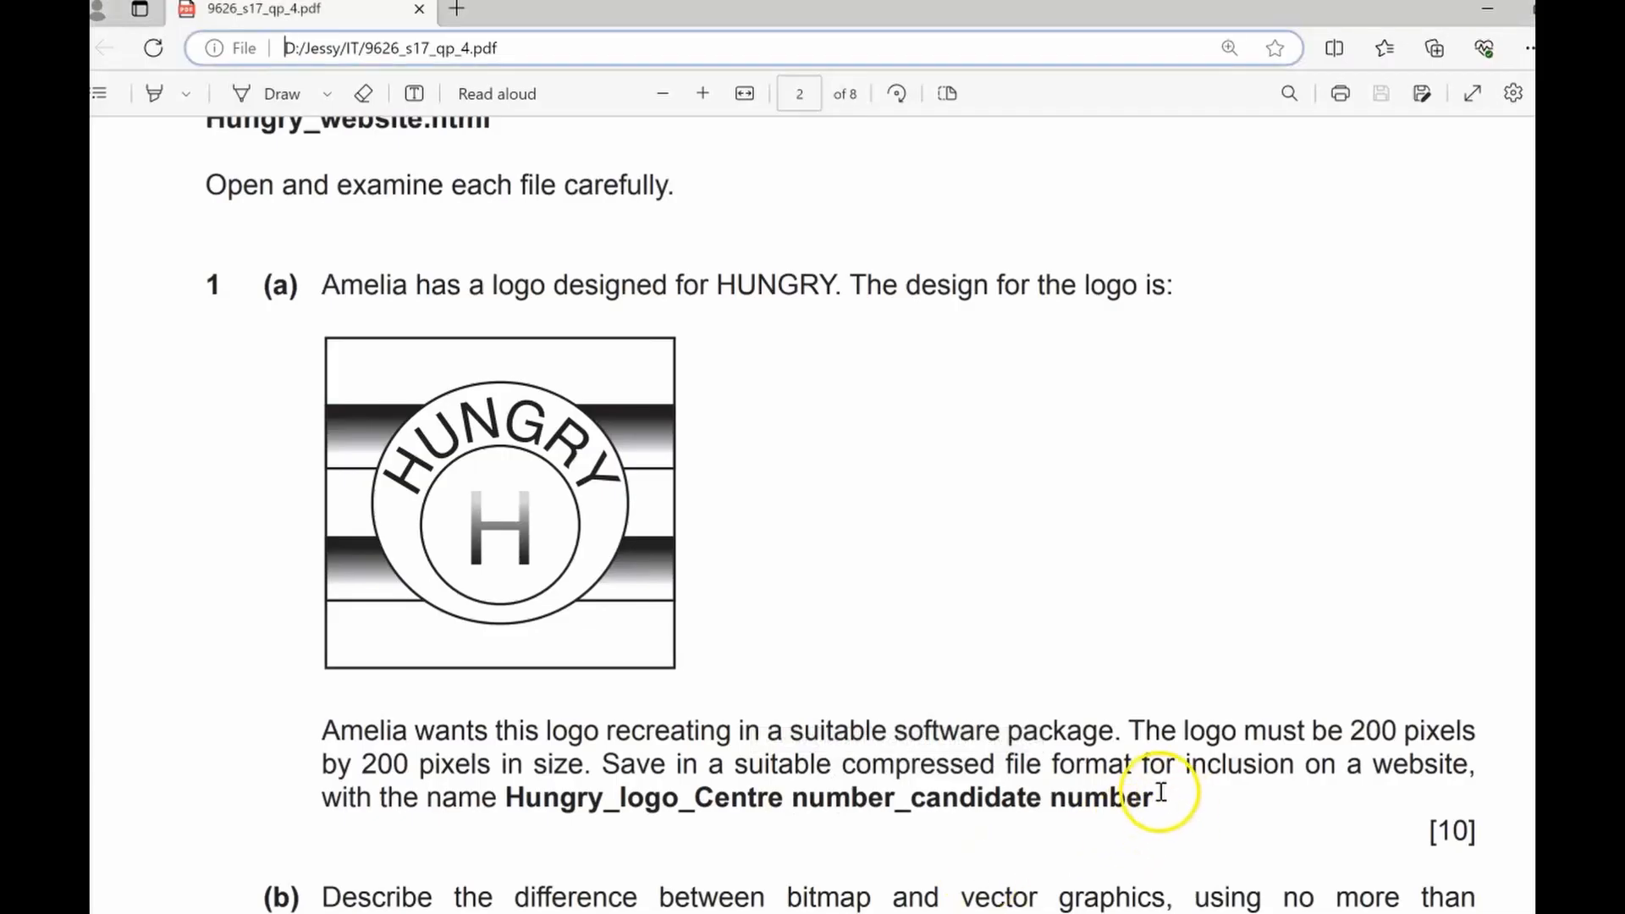
pyautogui.moveTo(1158, 796); pyautogui.dragTo(505, 797)
pyautogui.hotkey('ctrl', 'c')
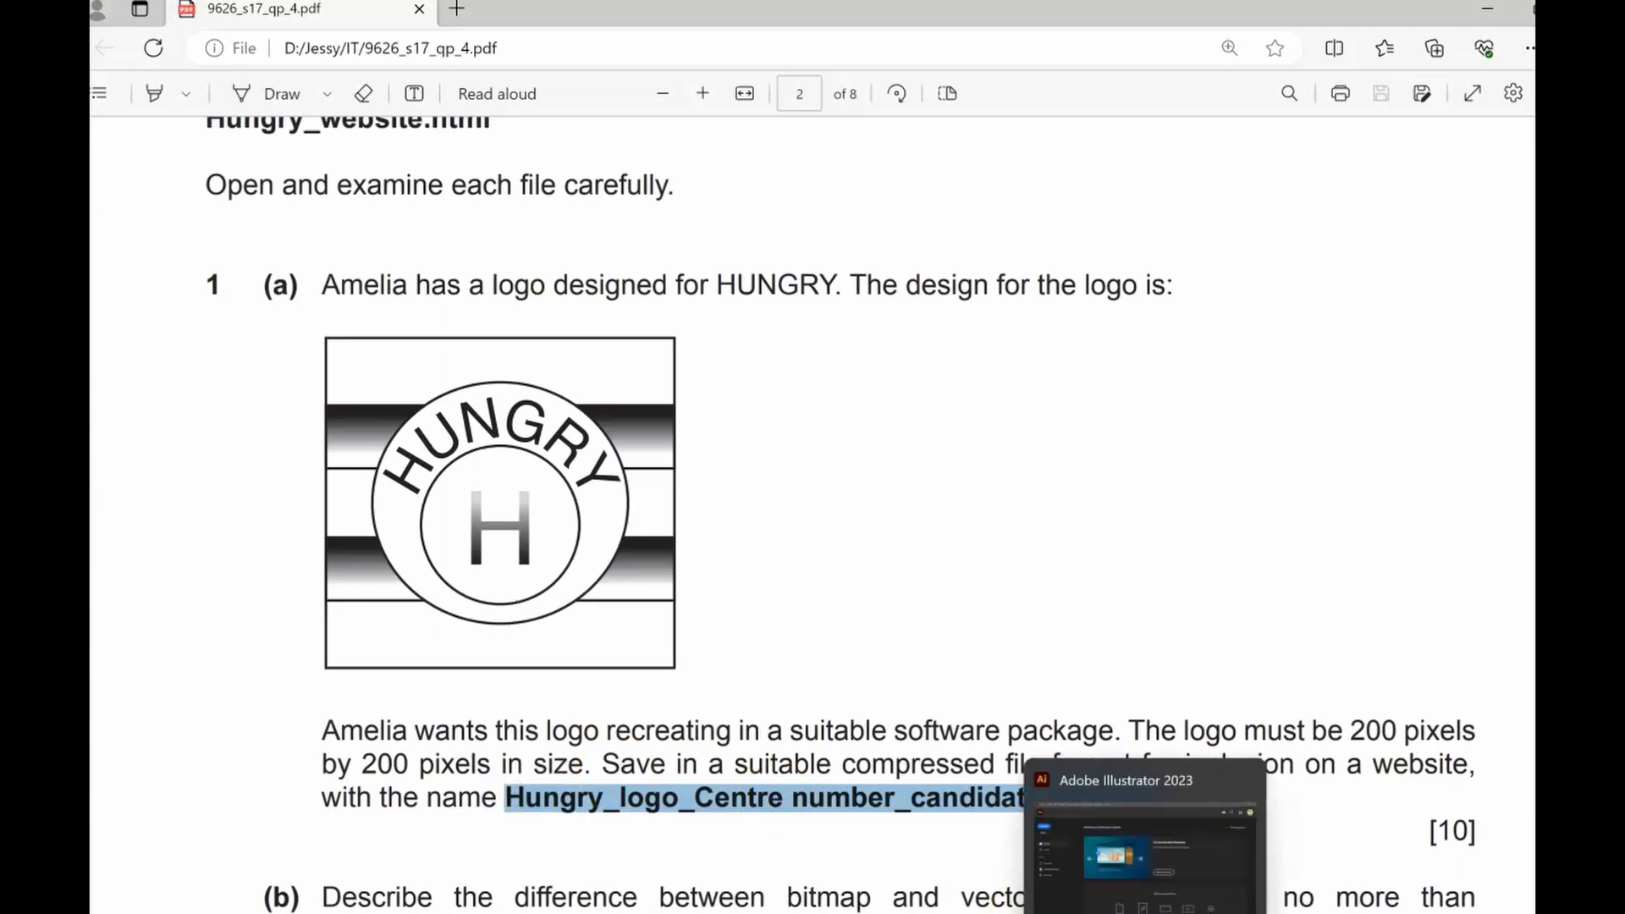
pyautogui.click(1145, 913)
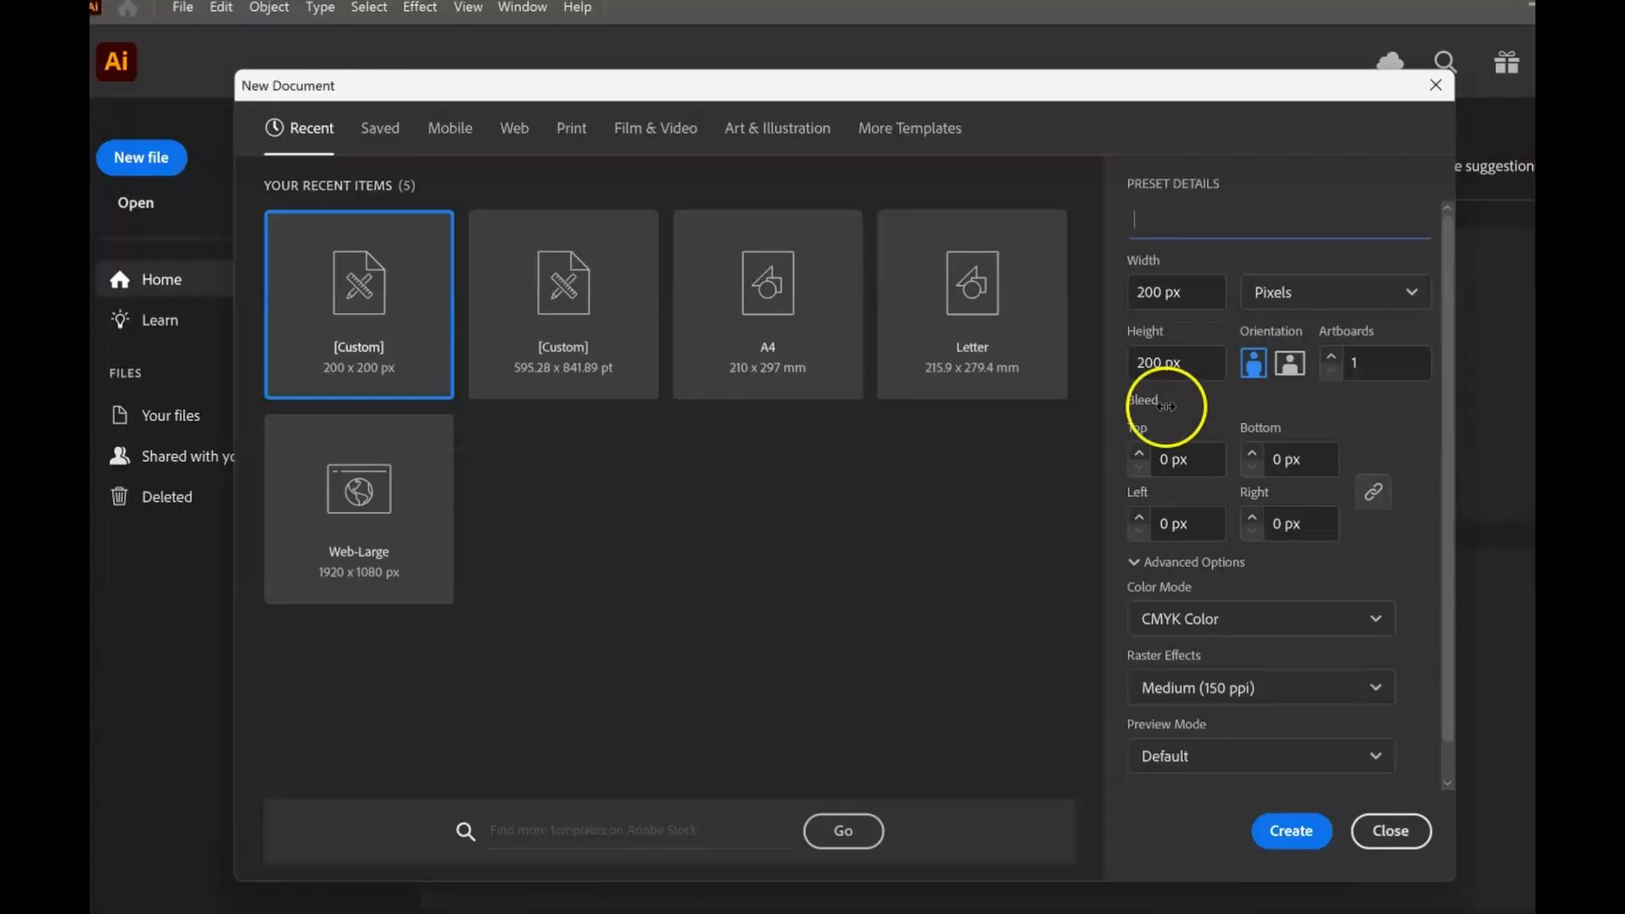
pyautogui.hotkey('ctrl', 'v')
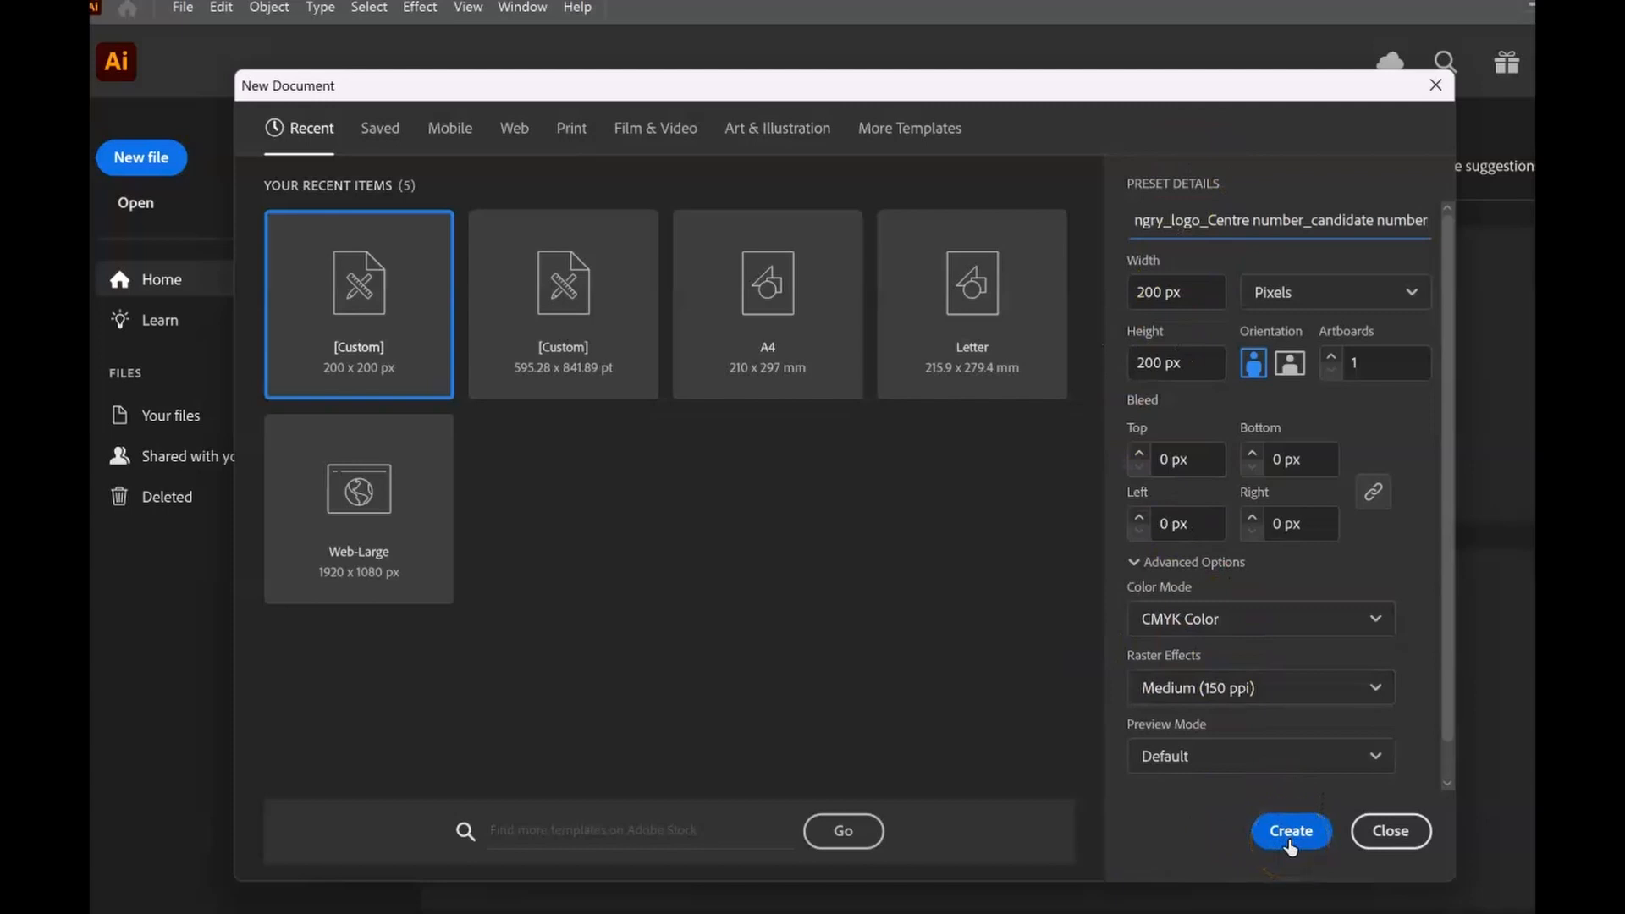
# Set the raster effects to Screen (72 ppi) and create the document
pyautogui.click(1377, 691)
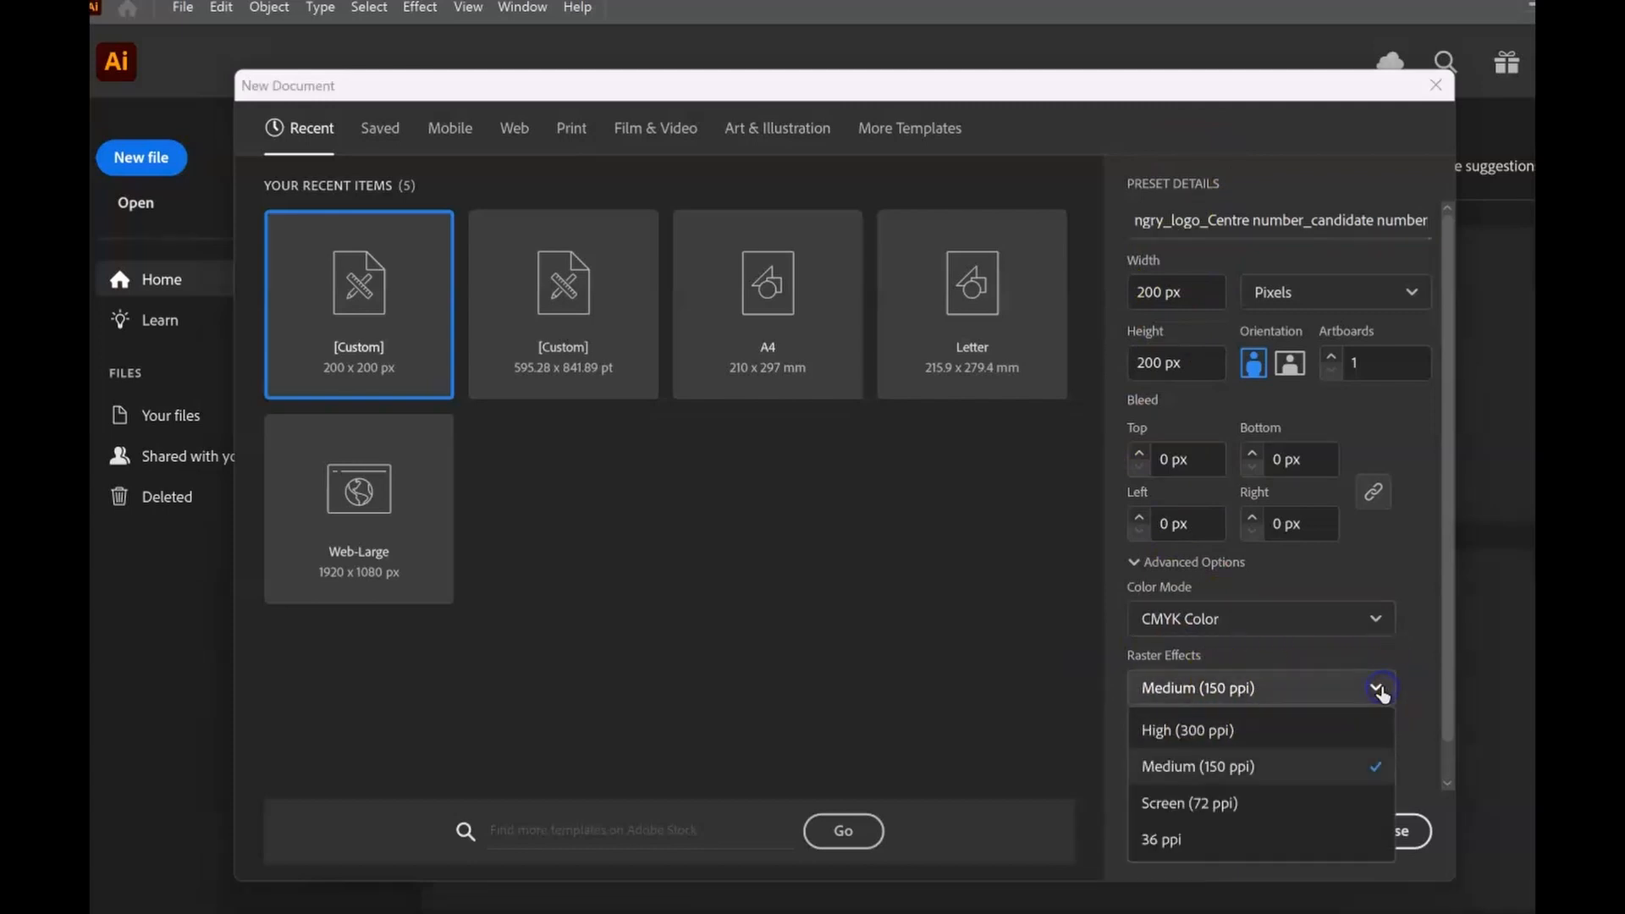
pyautogui.click(1193, 806)
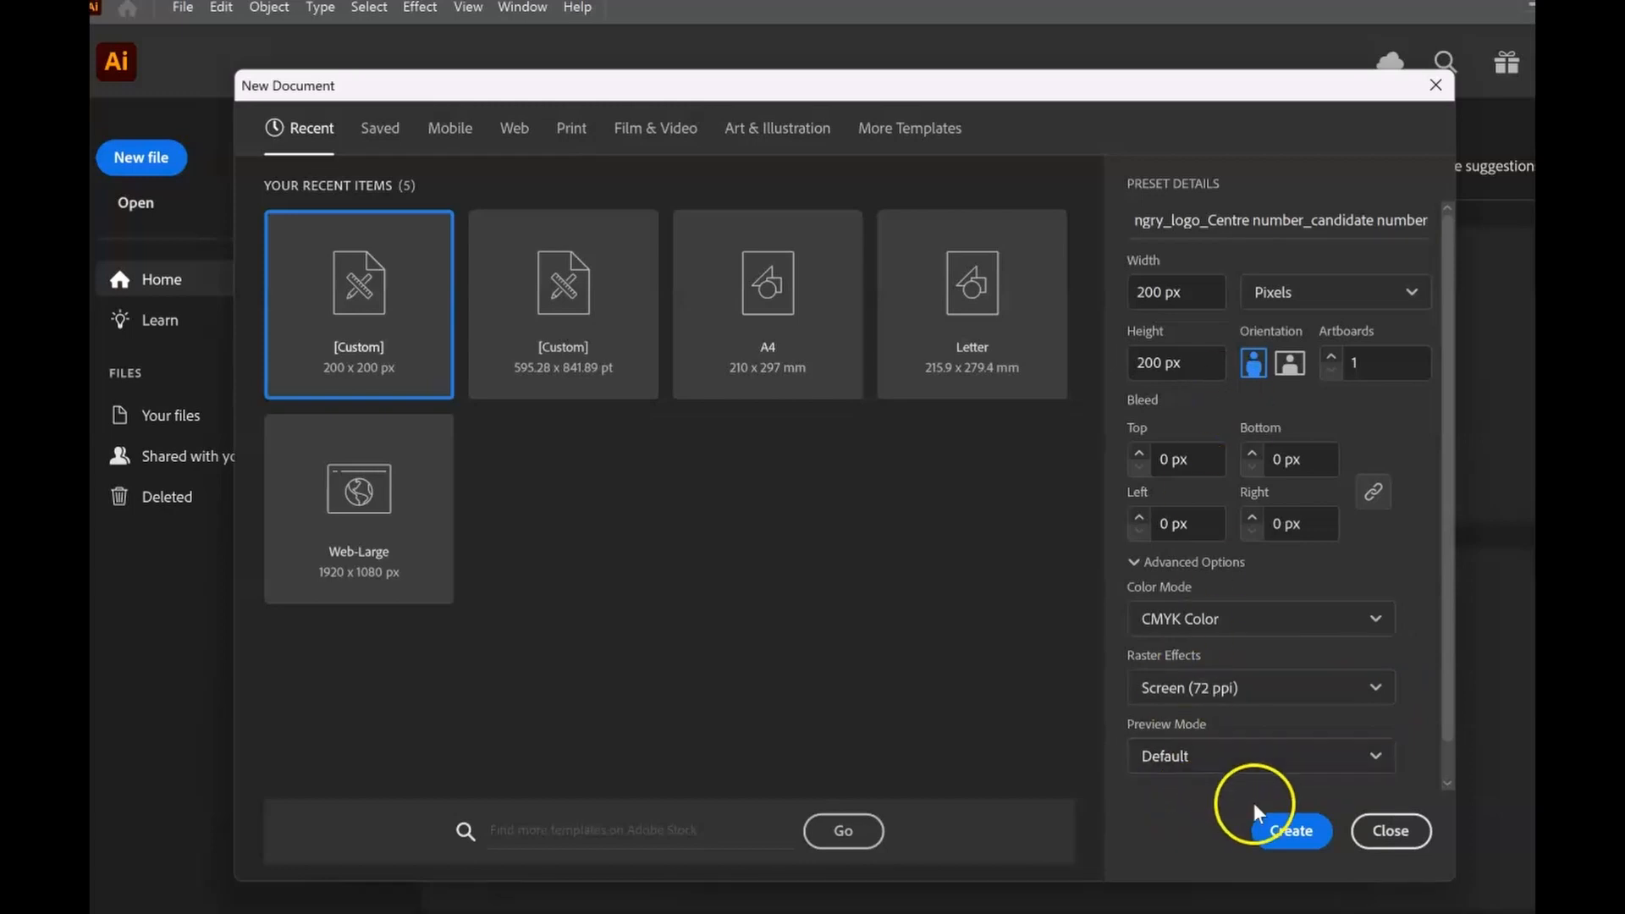
pyautogui.click(1281, 836)
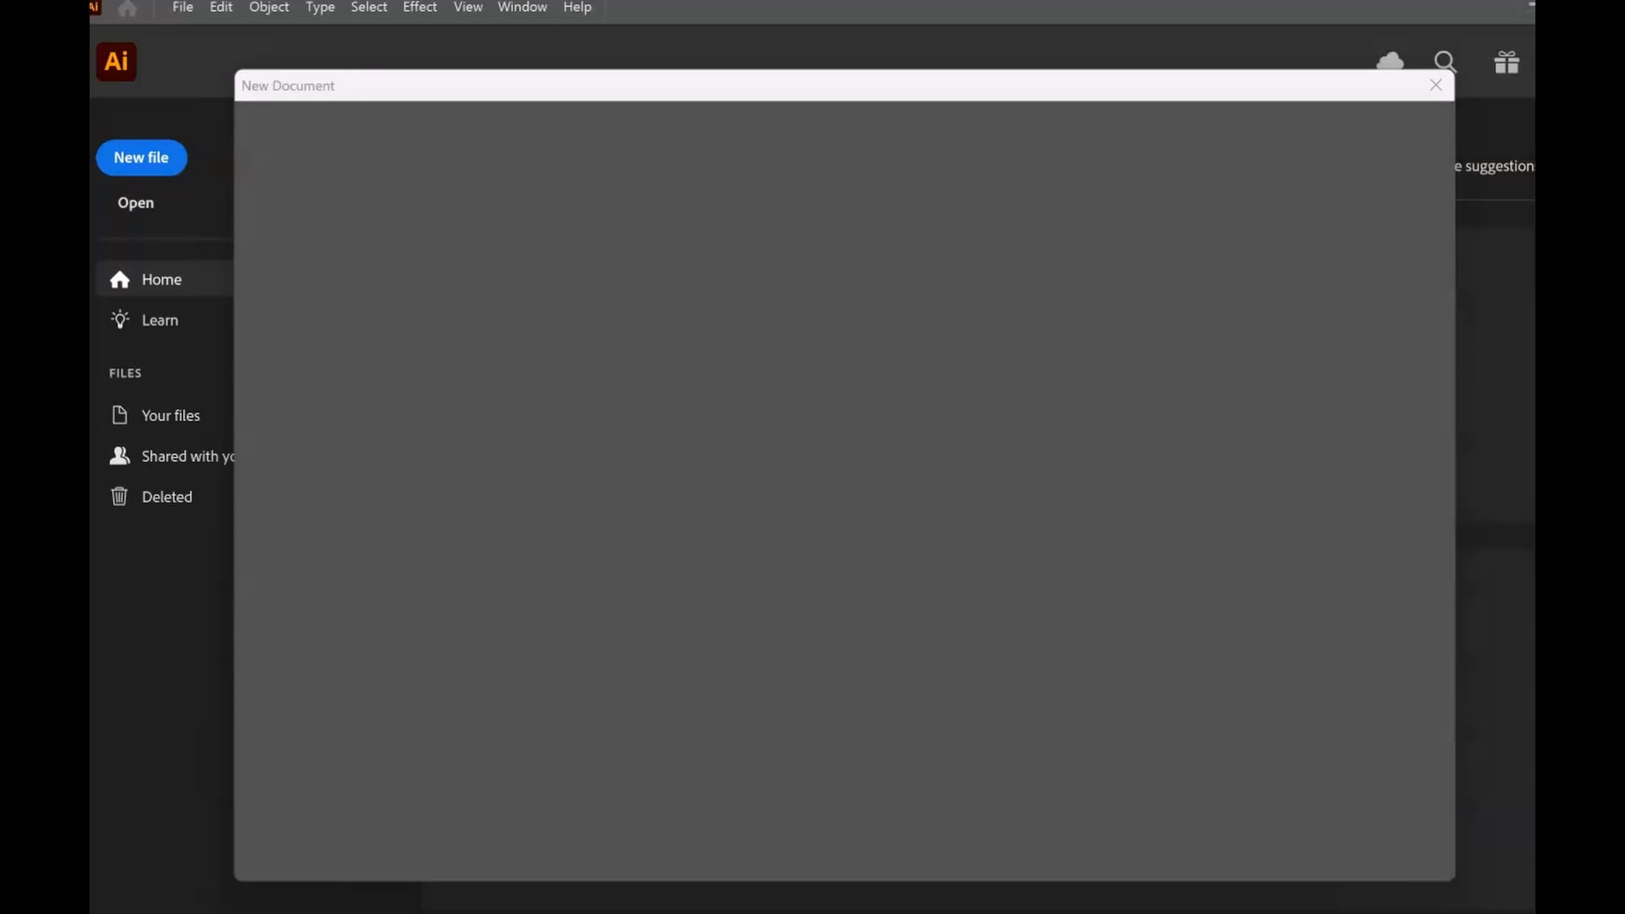
# Review the logo design in the exam paper, and show the rulers in the Illustrator document
pyautogui.moveTo(897, 913)
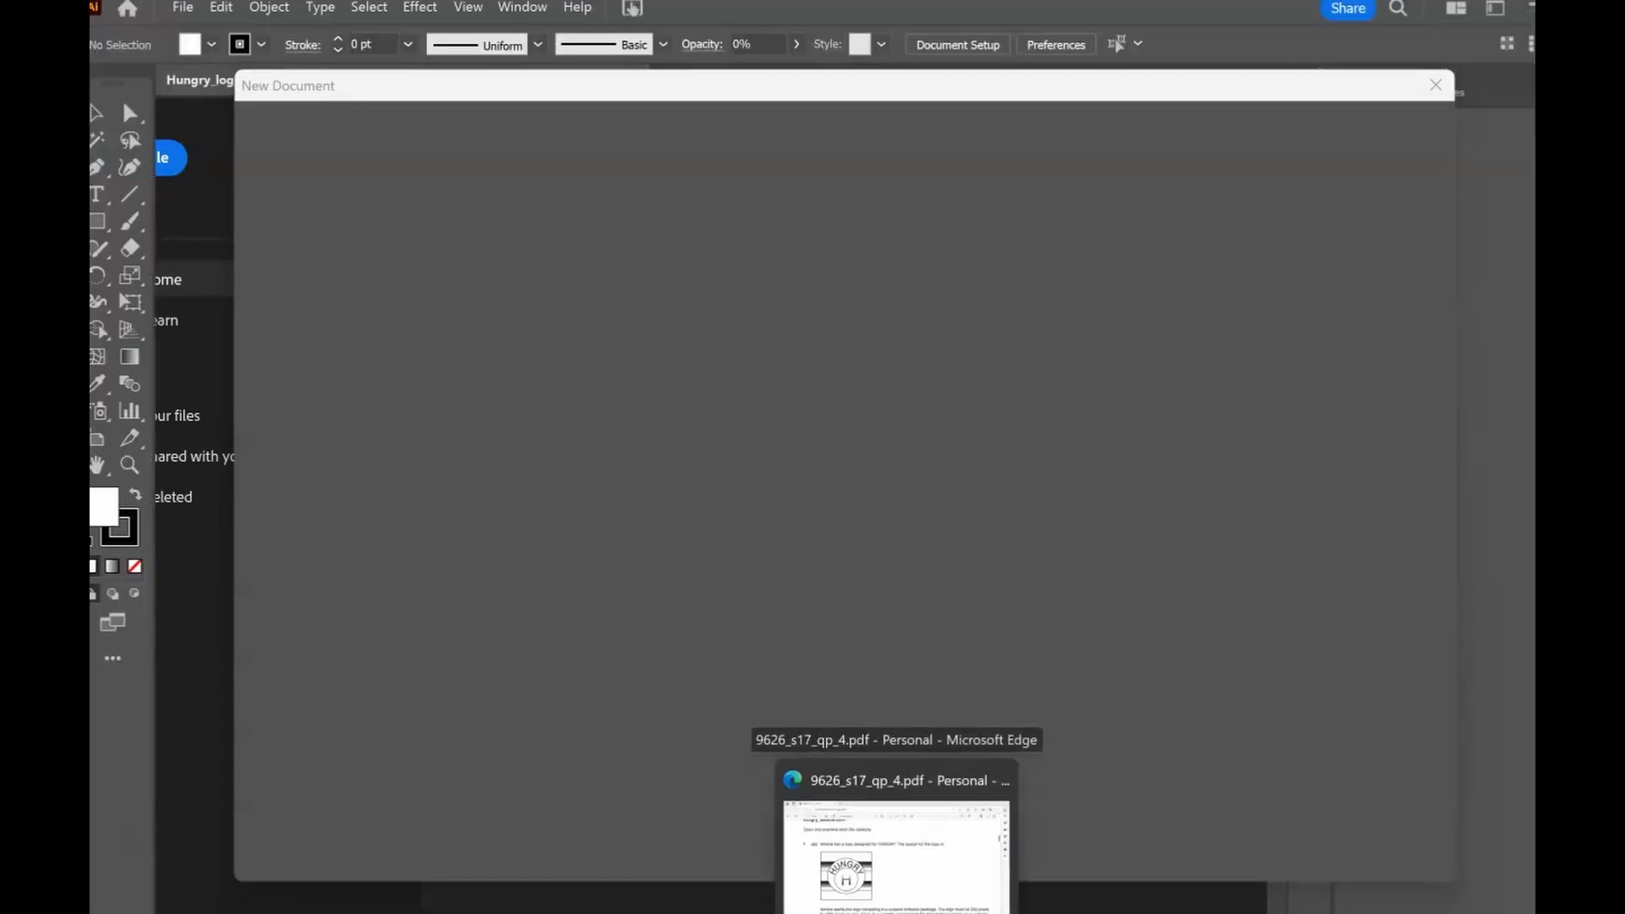
pyautogui.click(897, 846)
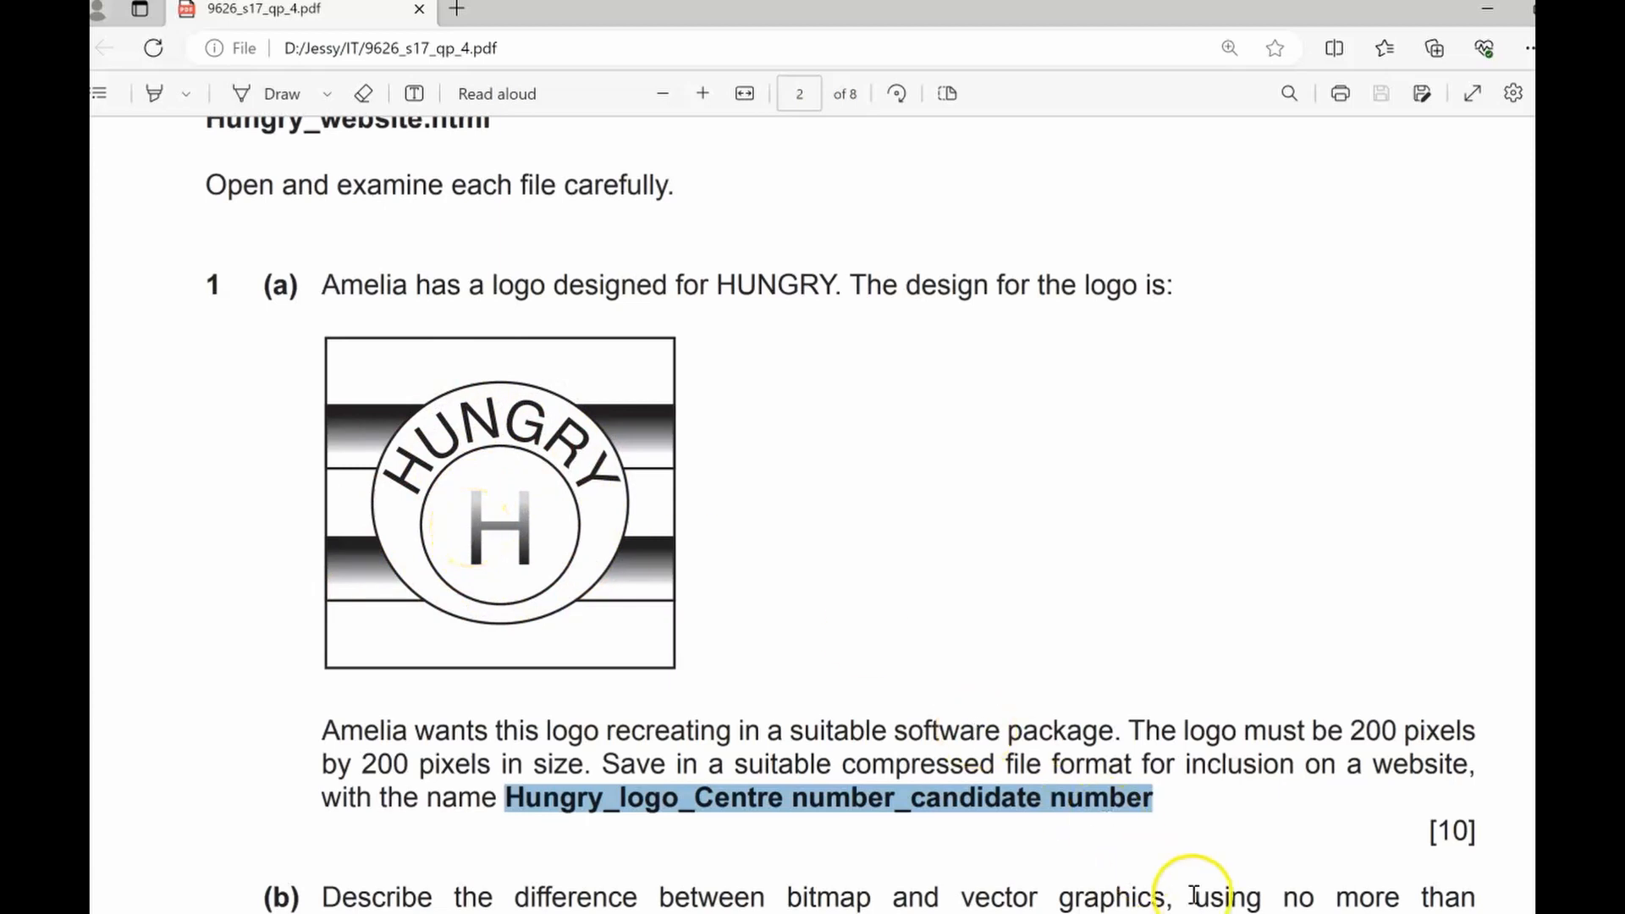
pyautogui.moveTo(1146, 912)
pyautogui.click(1146, 851)
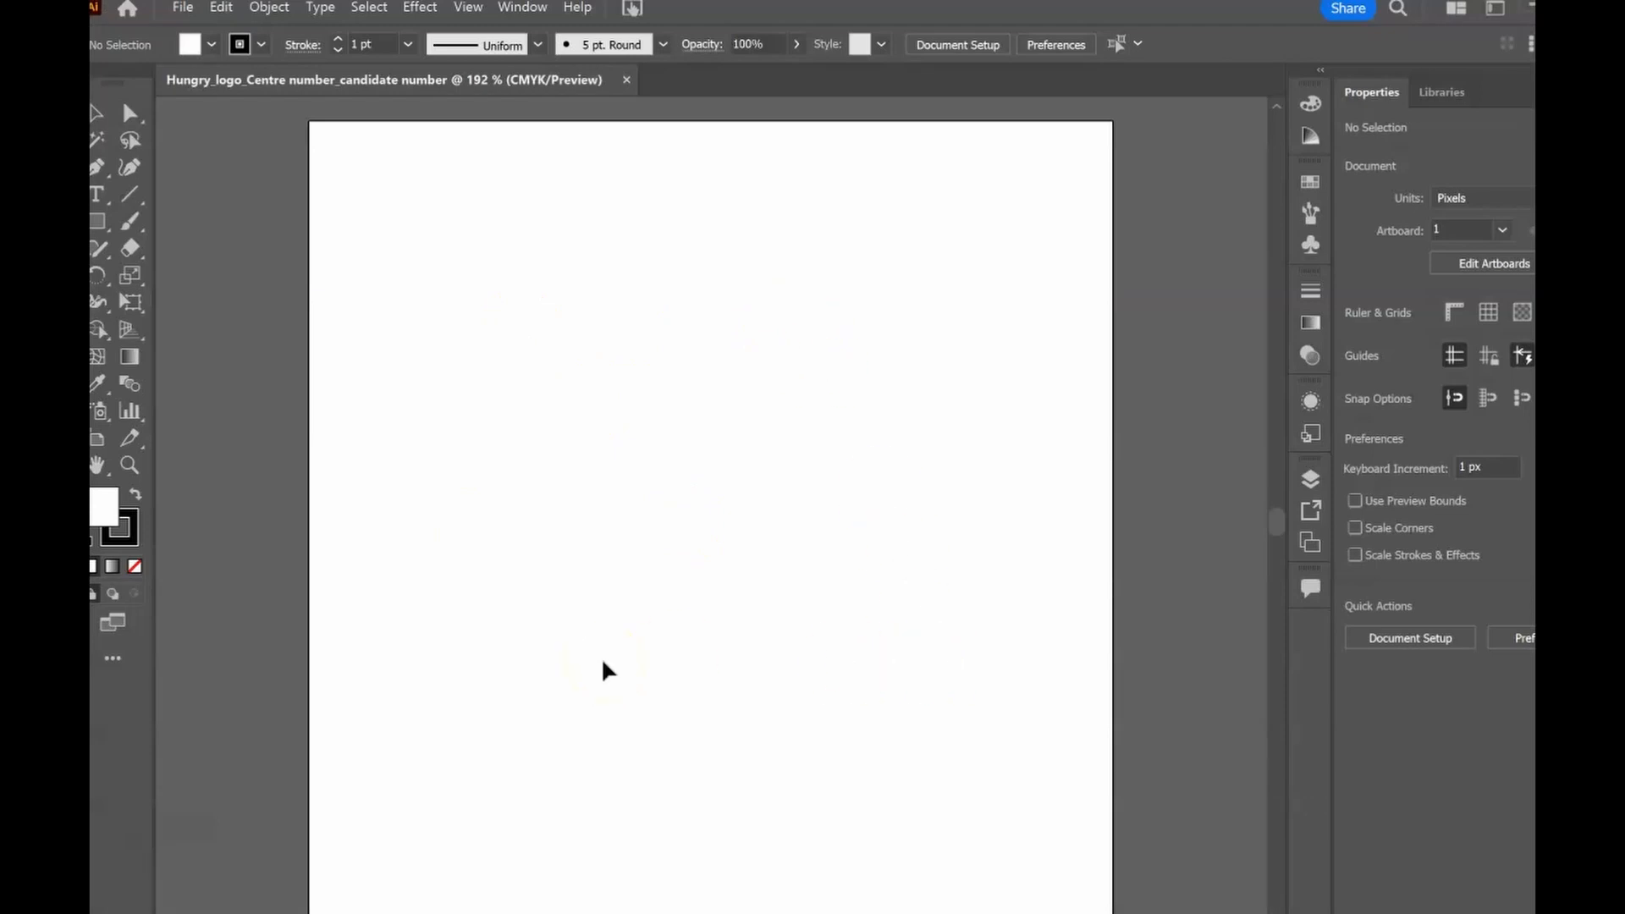
pyautogui.click(468, 8)
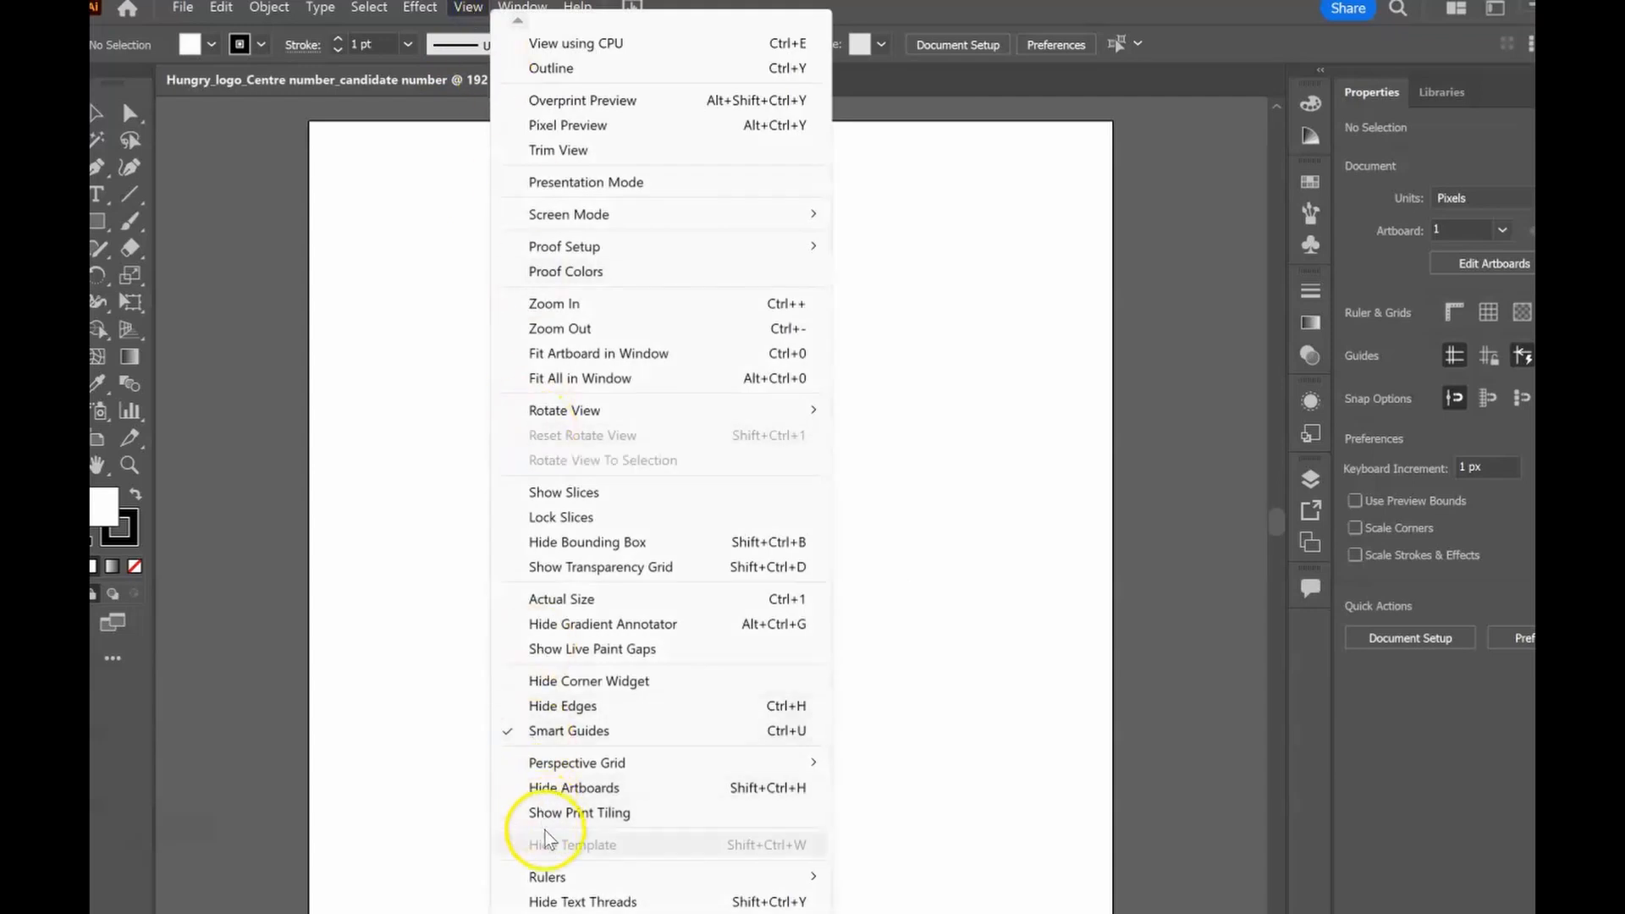
pyautogui.moveTo(549, 878)
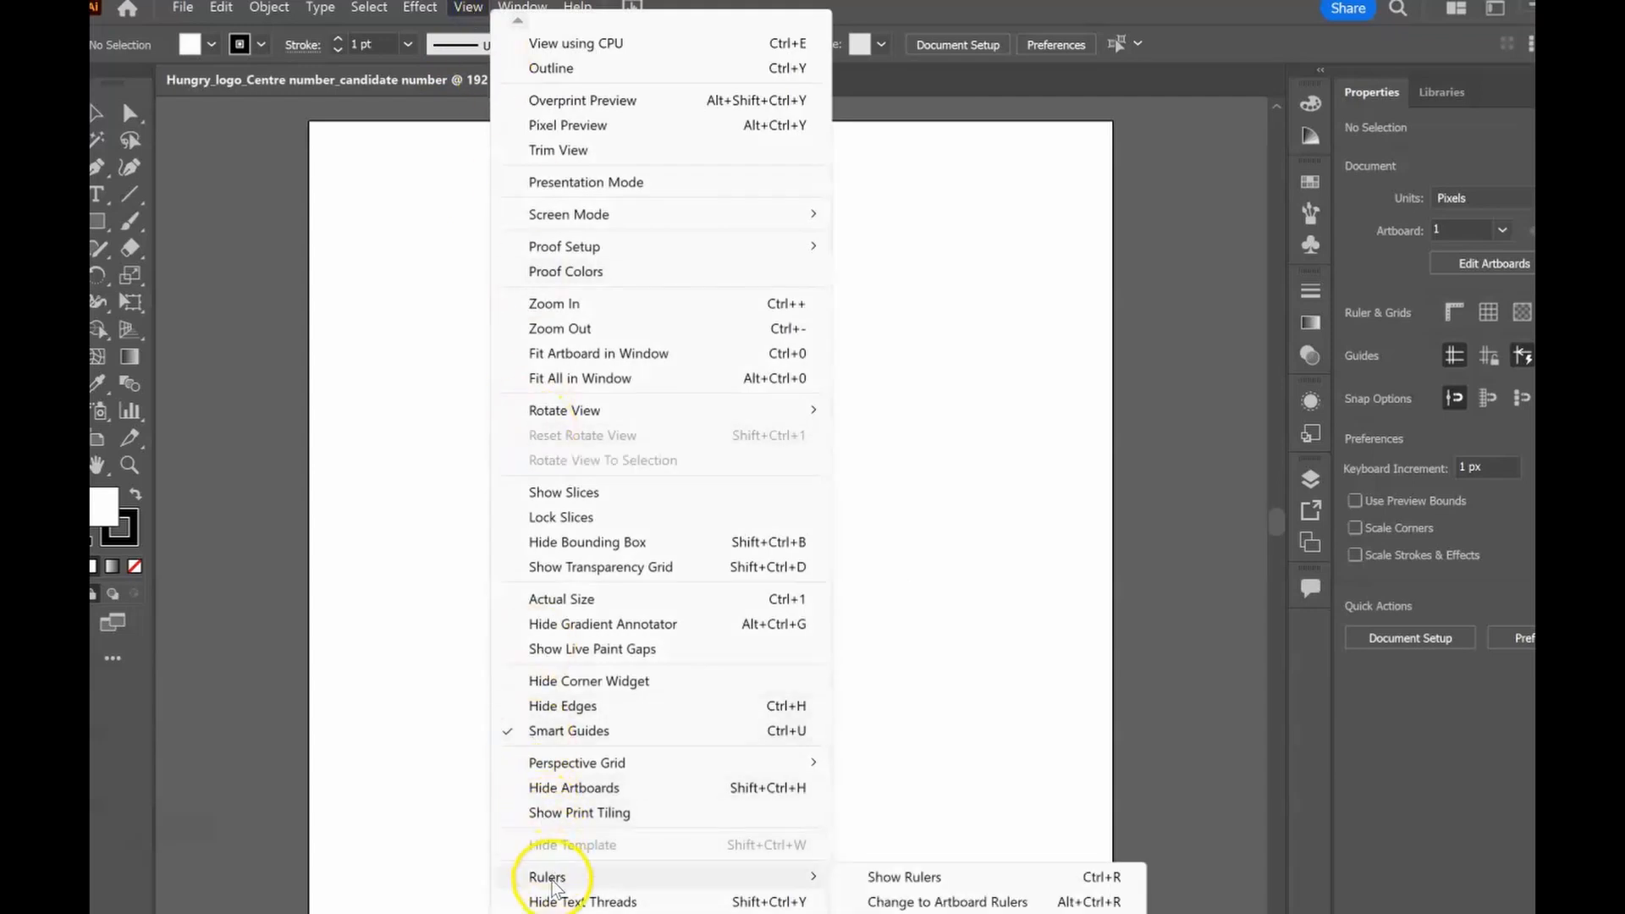
pyautogui.click(868, 883)
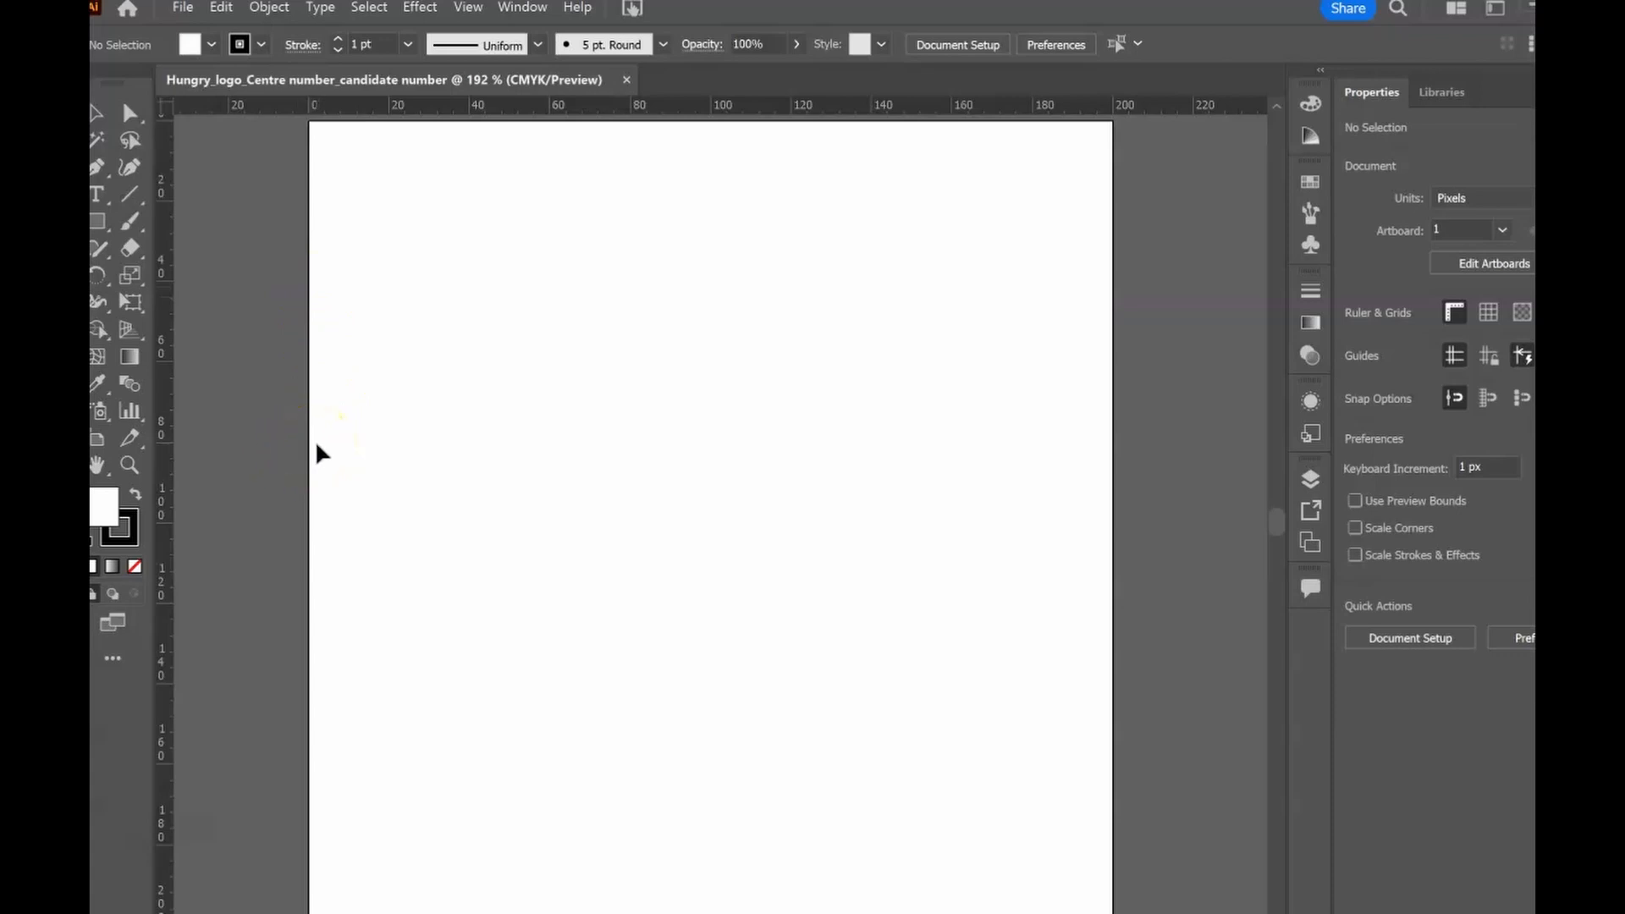
# Check the stripe layout in the exam paper and add horizontal guides across the artboard at 40 px and 80 px
pyautogui.hotkey('alt', 'Tab')
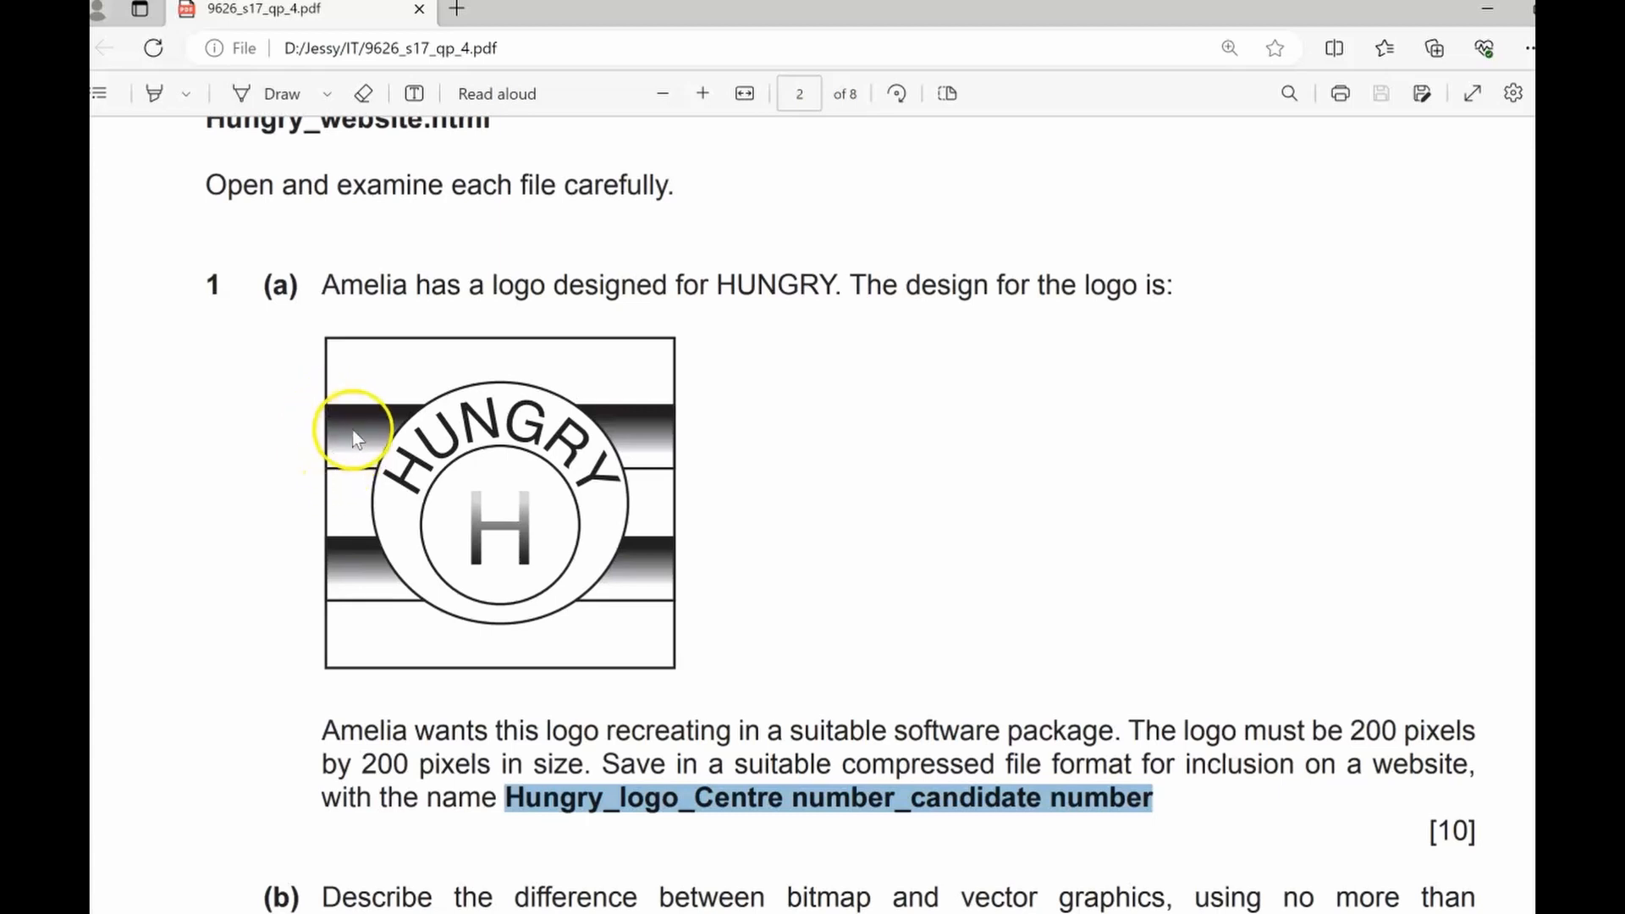
pyautogui.hotkey('alt', 'Tab')
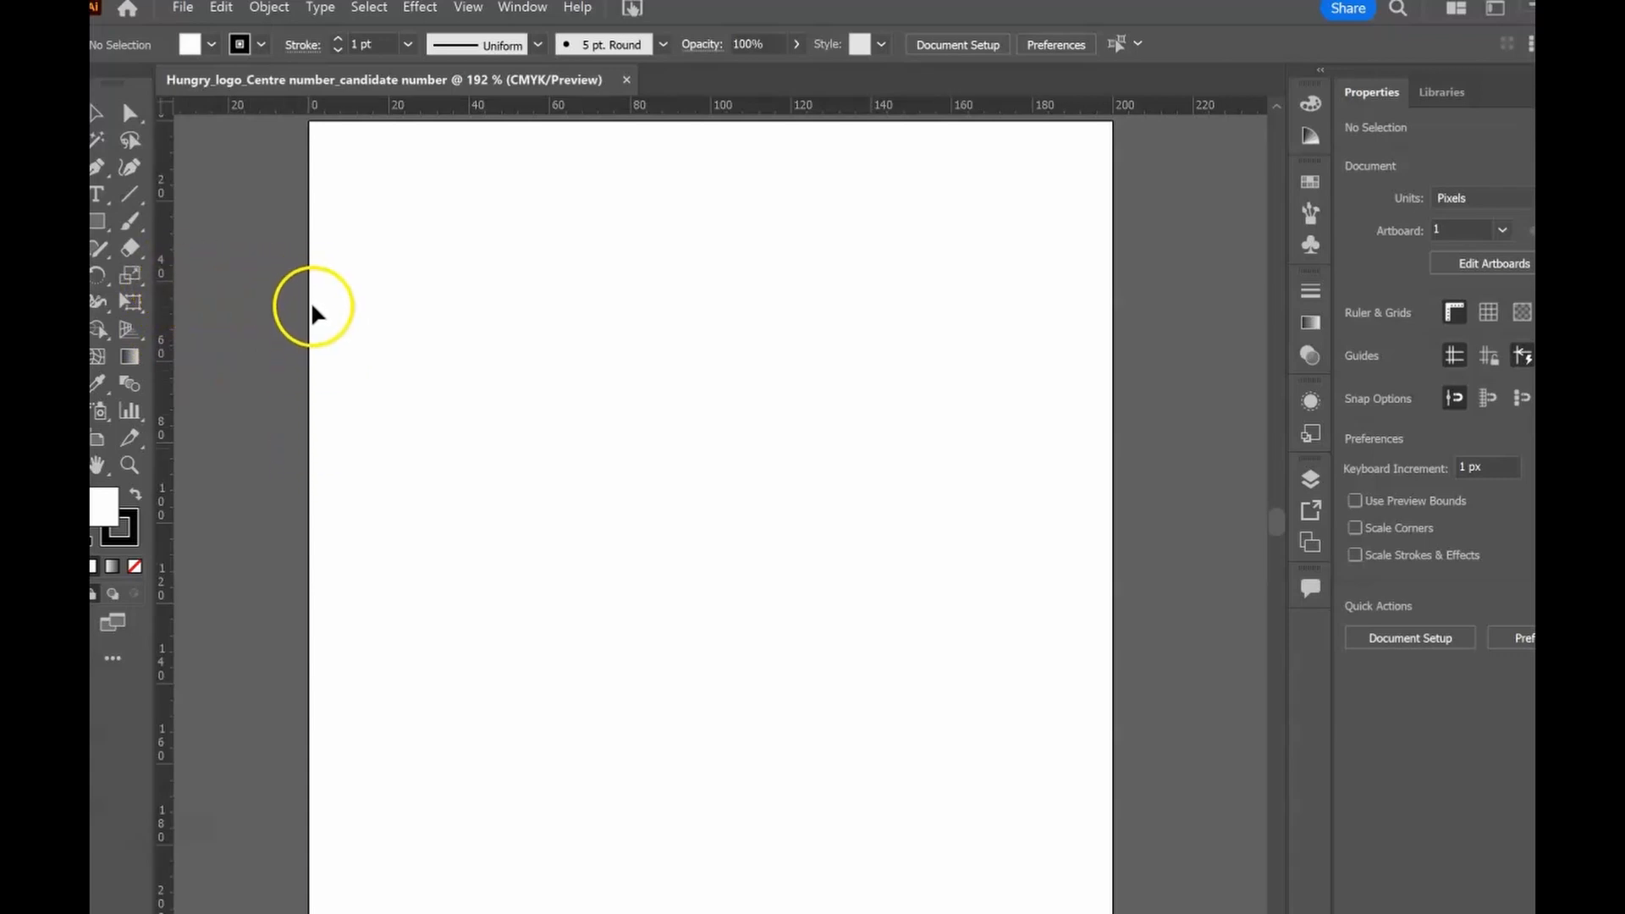
pyautogui.click(169, 288)
pyautogui.moveTo(169, 288); pyautogui.dragTo(370, 269)
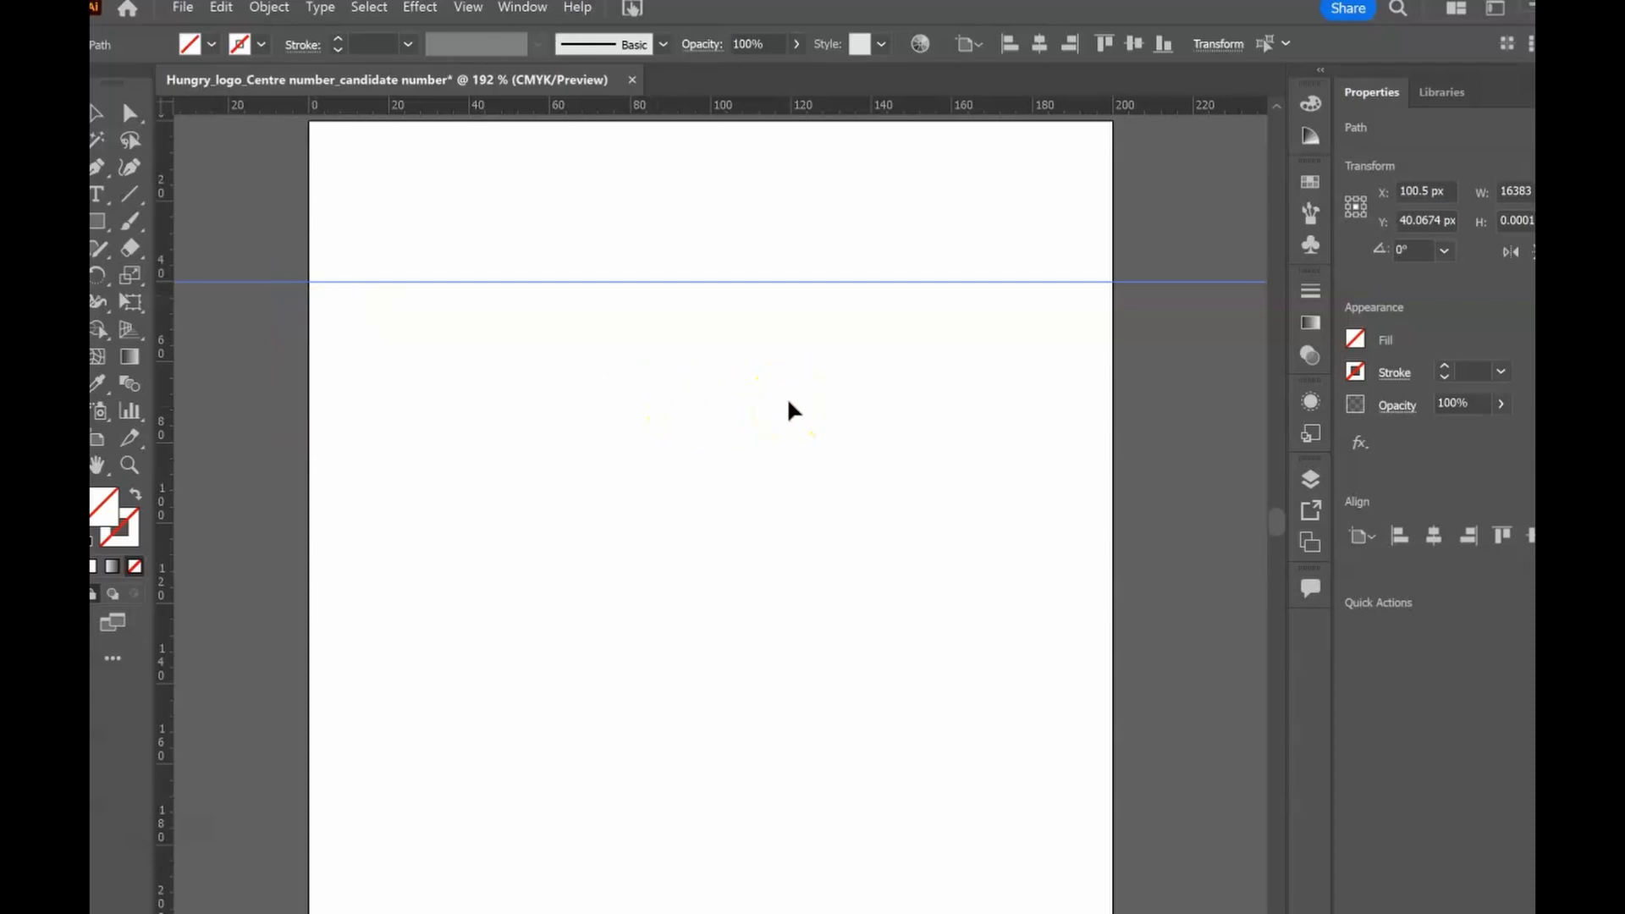
pyautogui.click(468, 10)
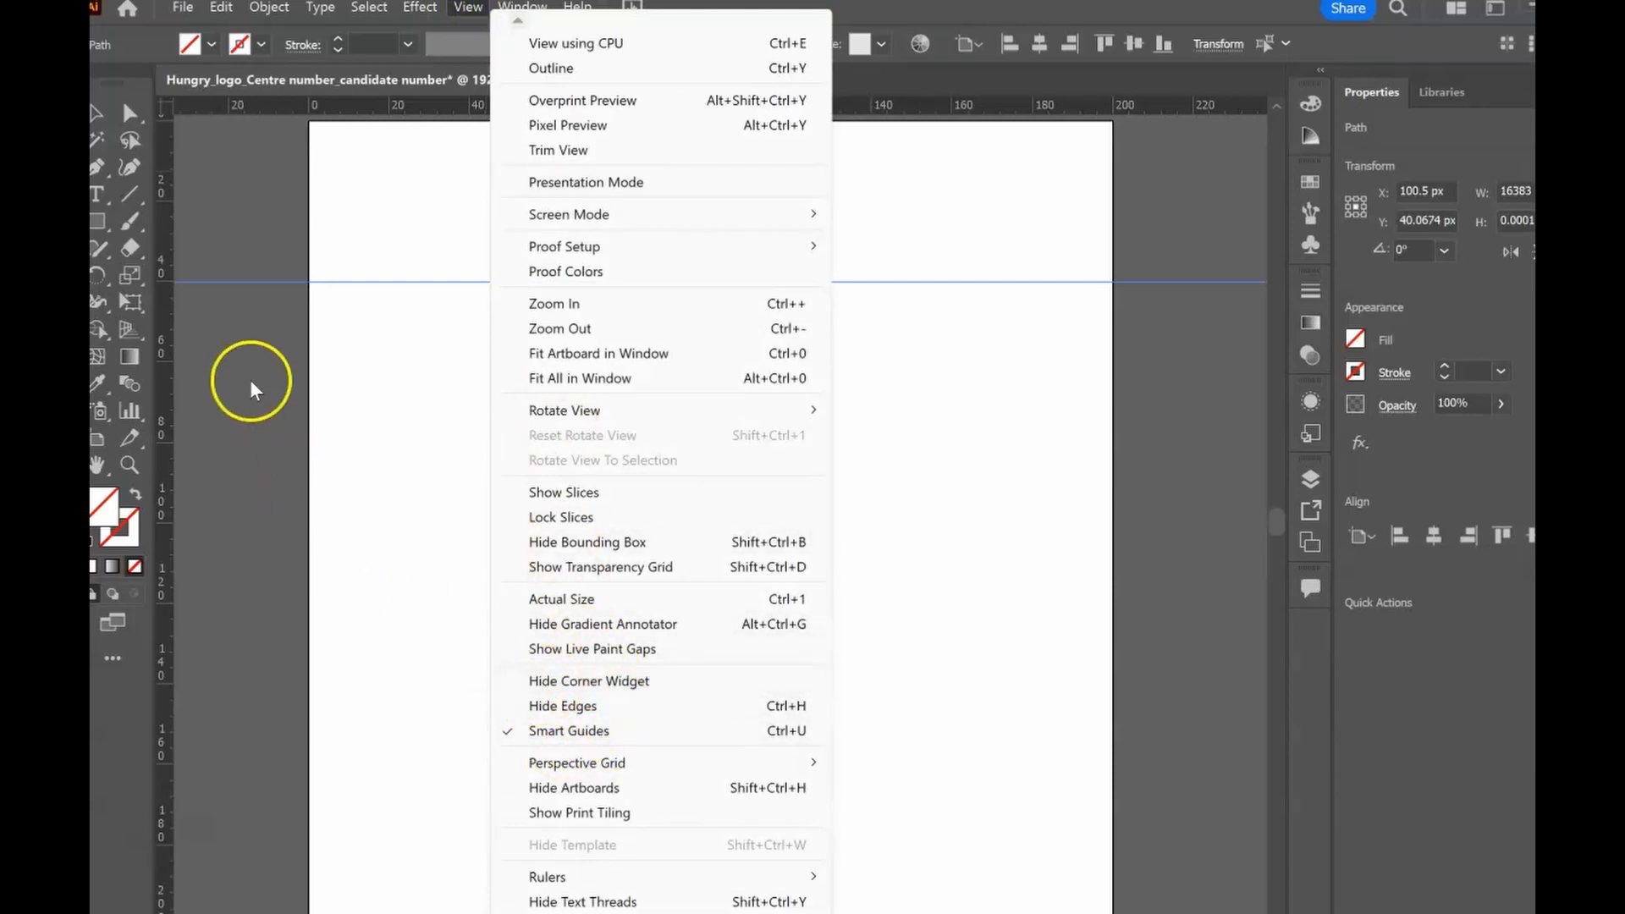
pyautogui.click(170, 444)
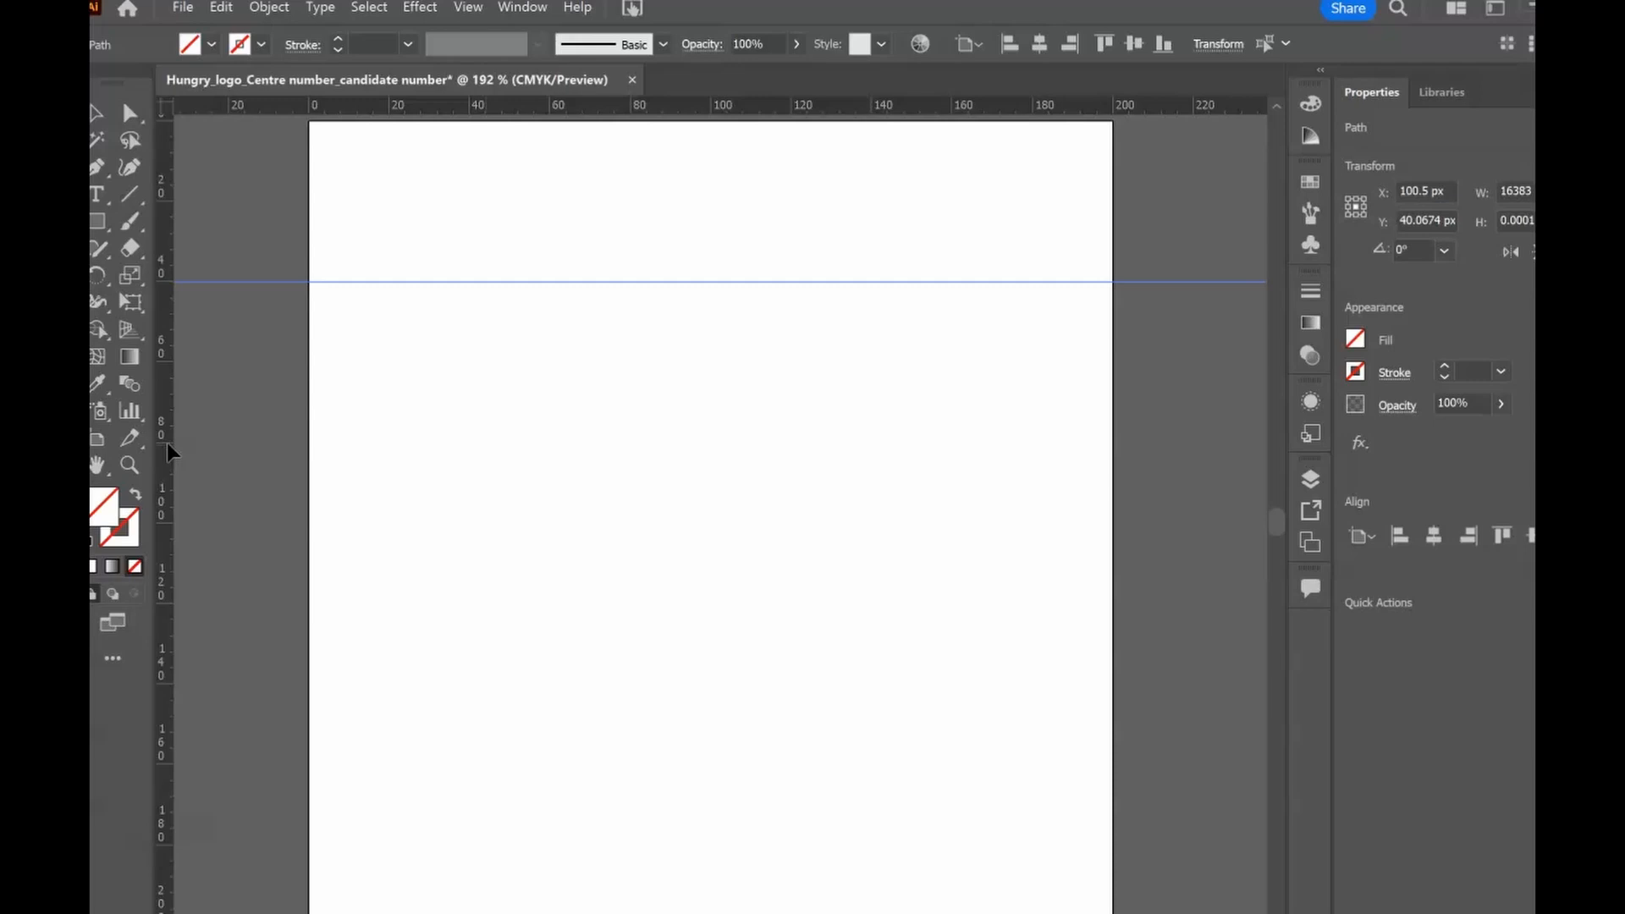
pyautogui.click(169, 442)
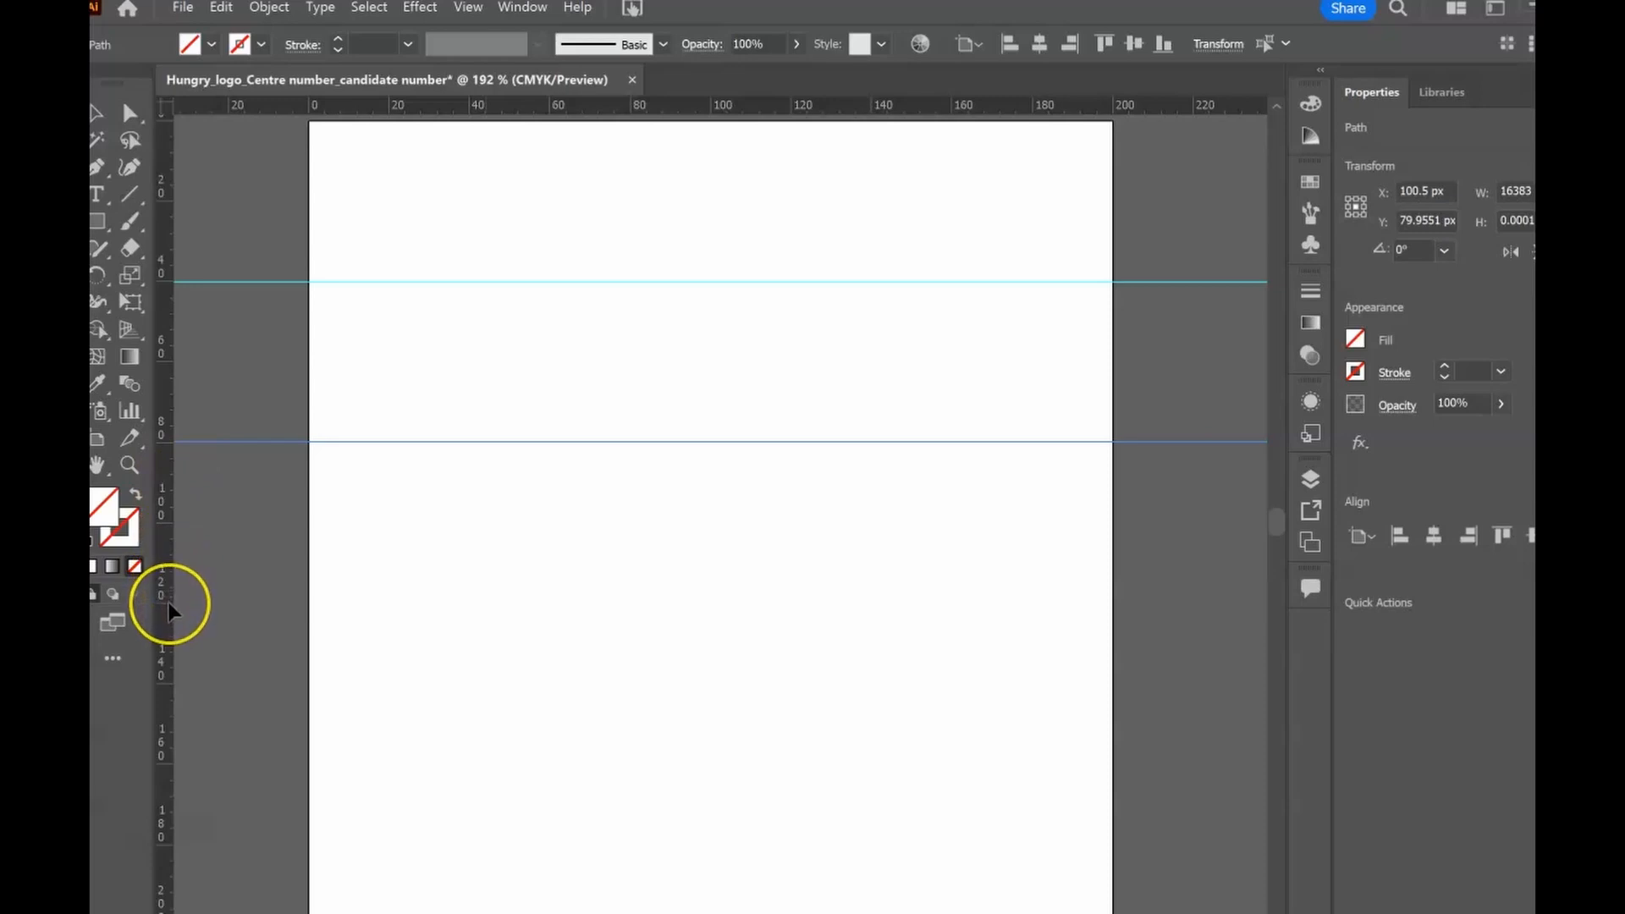
# Compare with the logo design again and add two more horizontal guides at 120 px and 160 px
pyautogui.hotkey('alt', 'Tab')
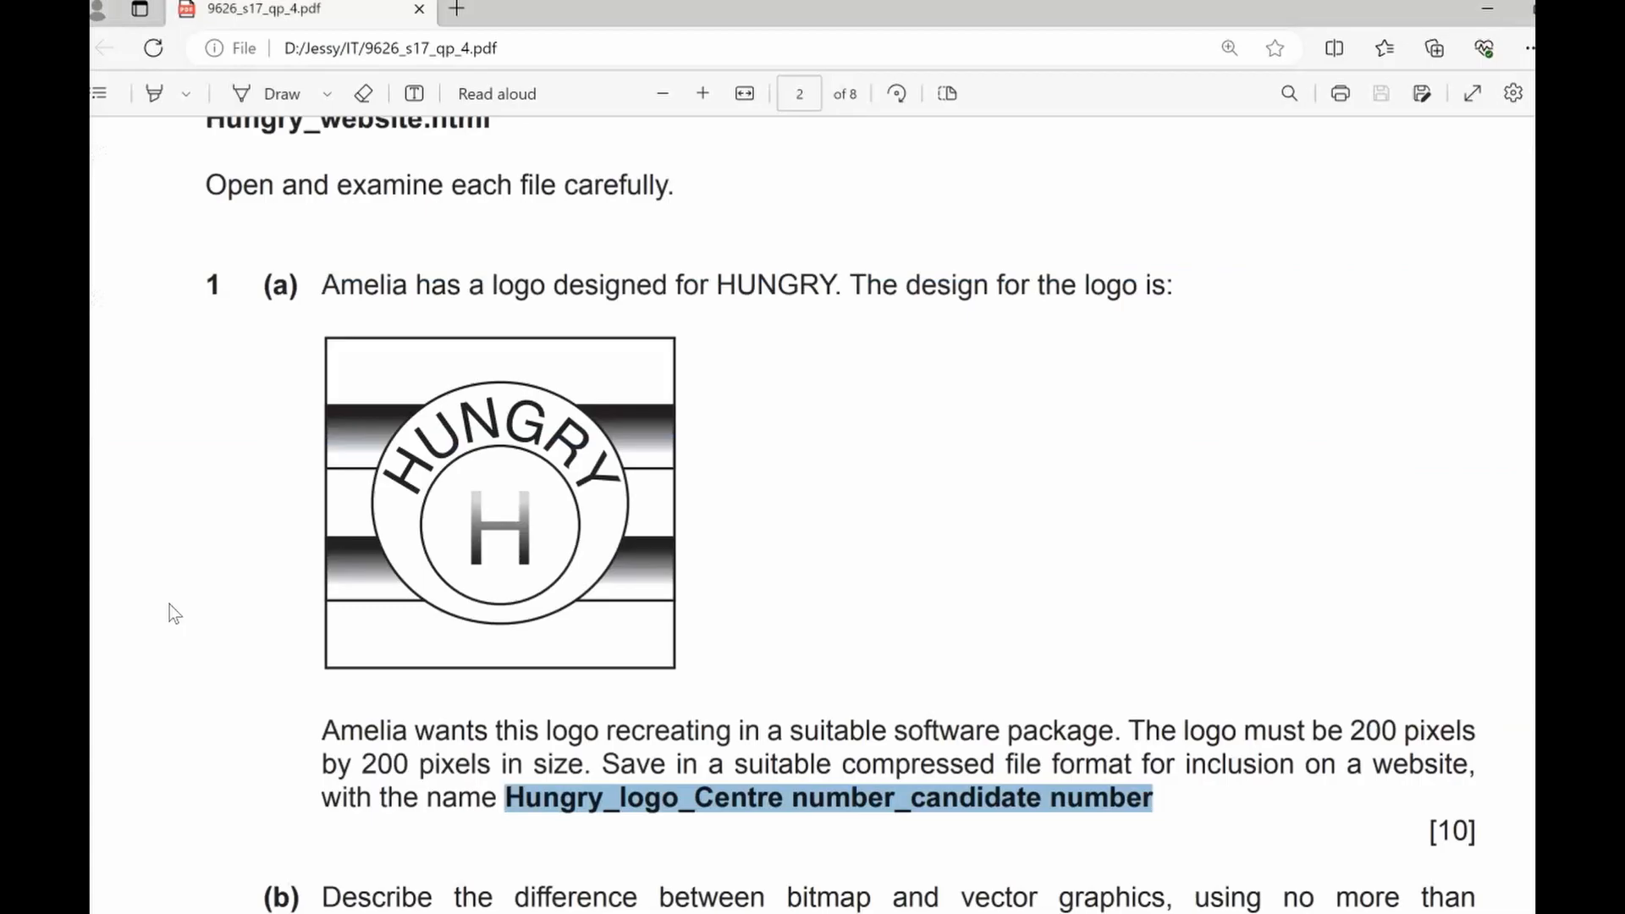
pyautogui.hotkey('alt', 'Tab')
pyautogui.doubleClick(168, 602)
pyautogui.doubleClick(167, 765)
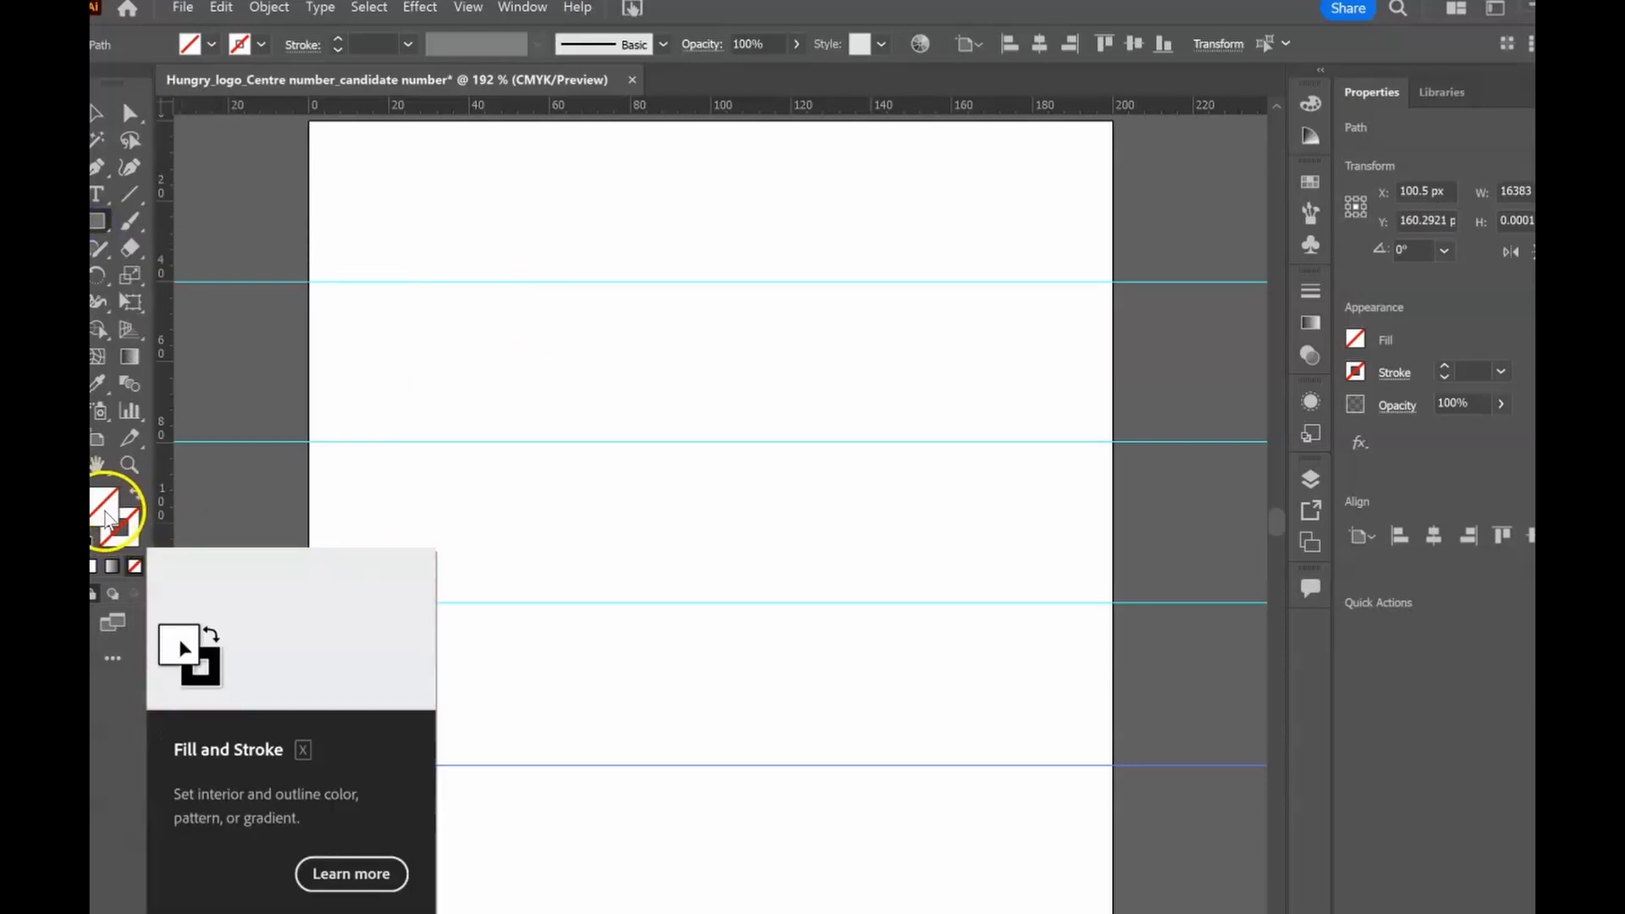
# Draw a very light grey rectangle 200 px wide and about 40 px high between the 40 px and 80 px guides
pyautogui.click(210, 45)
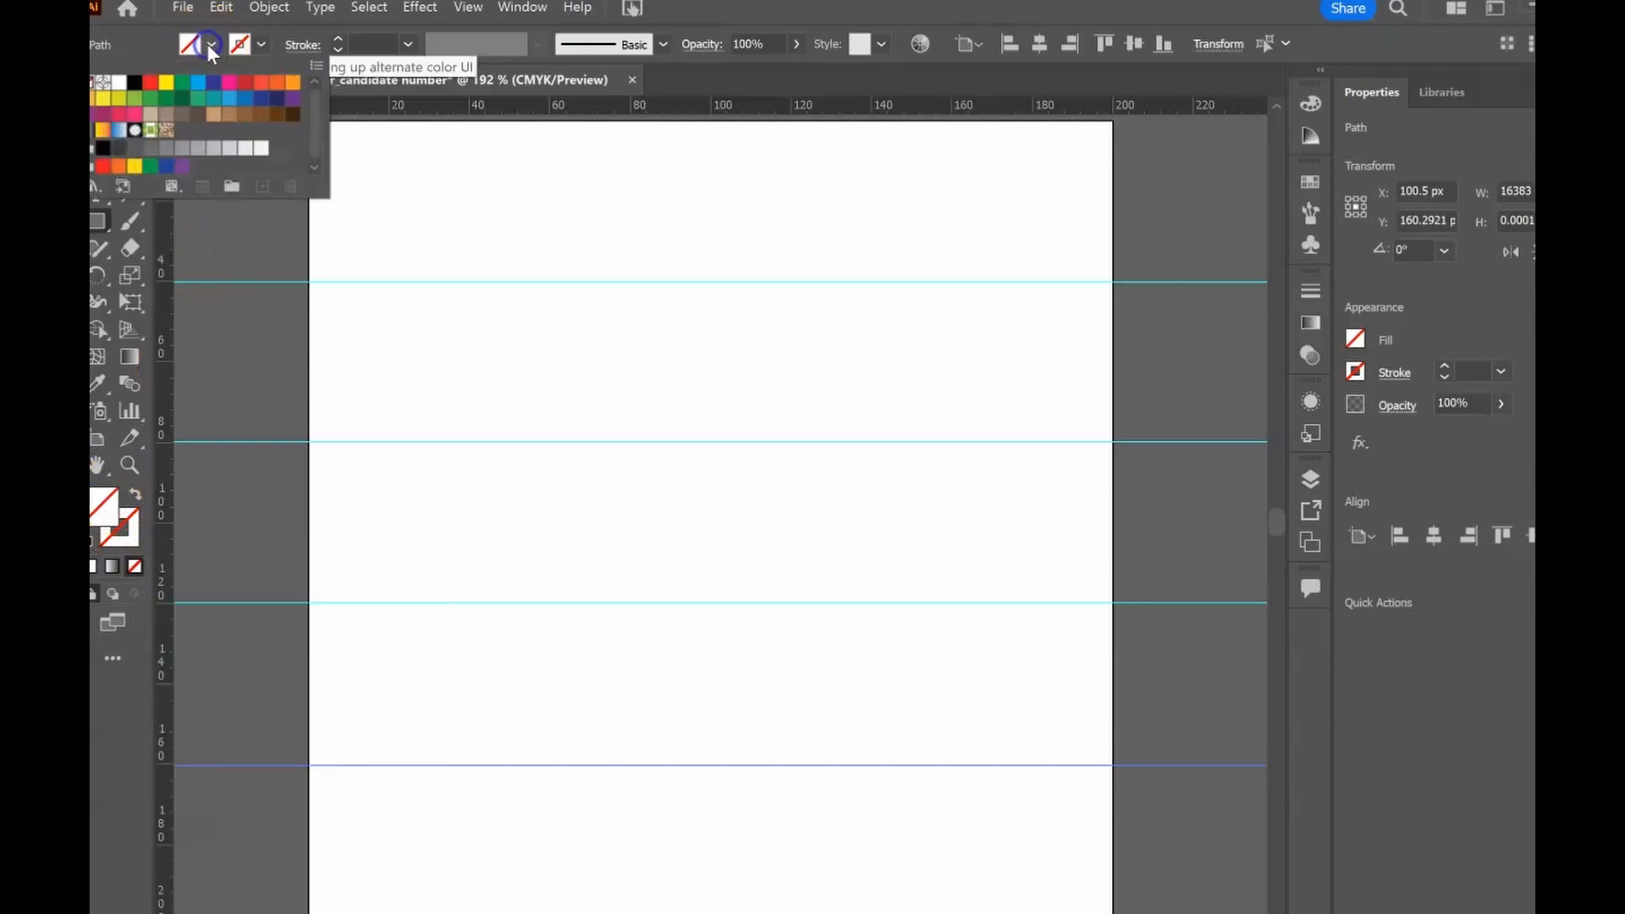
pyautogui.click(260, 151)
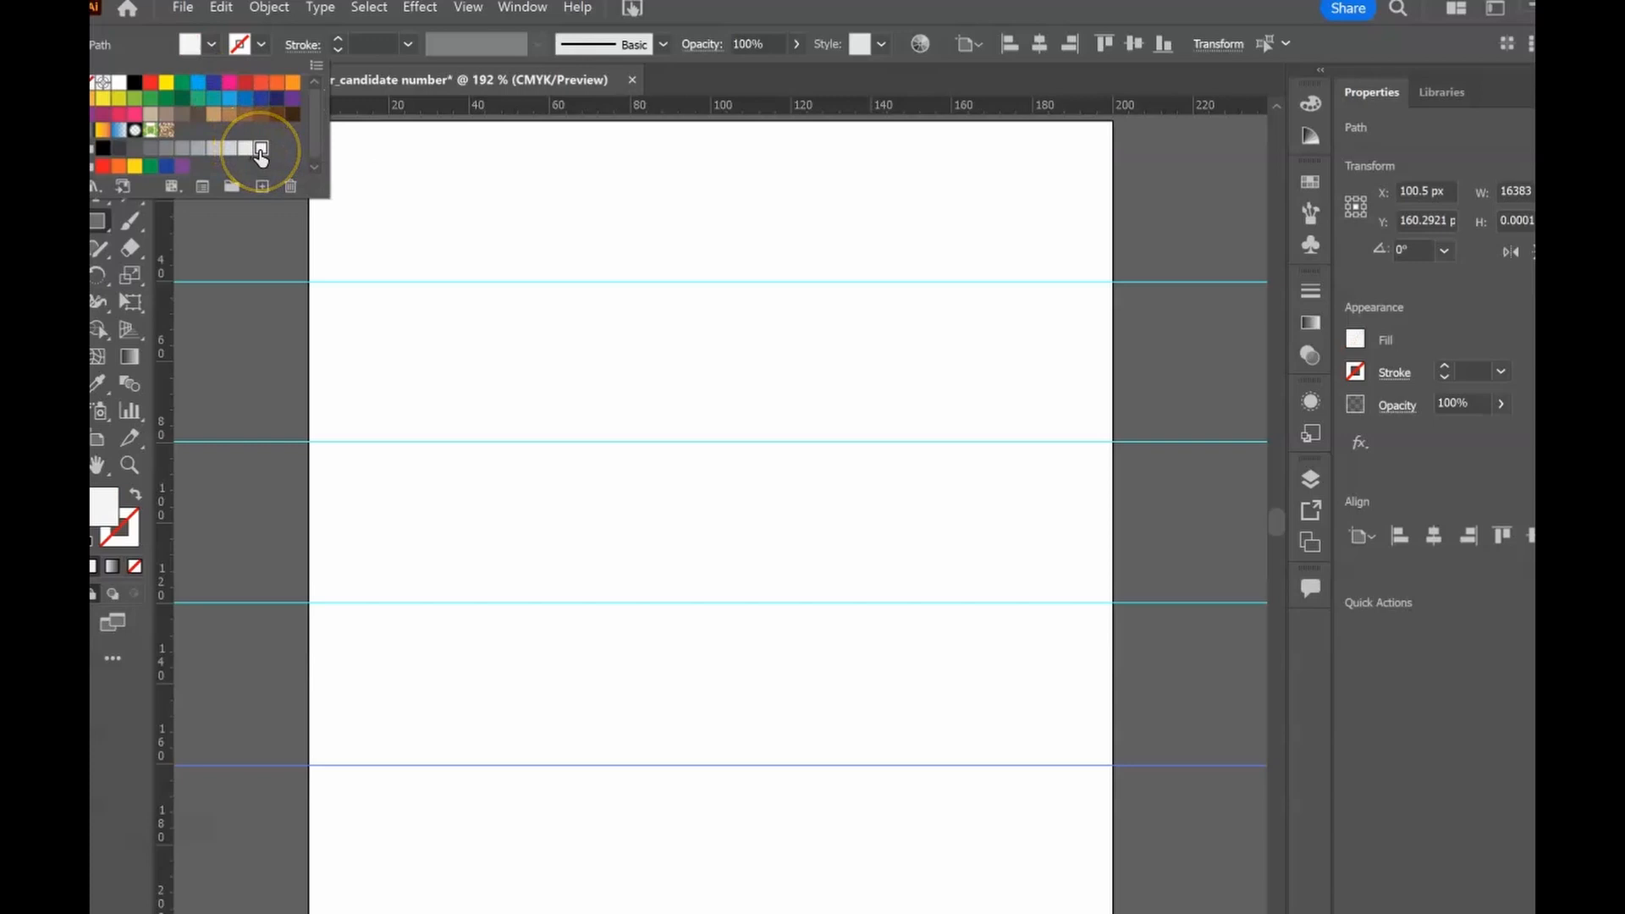
pyautogui.click(312, 286)
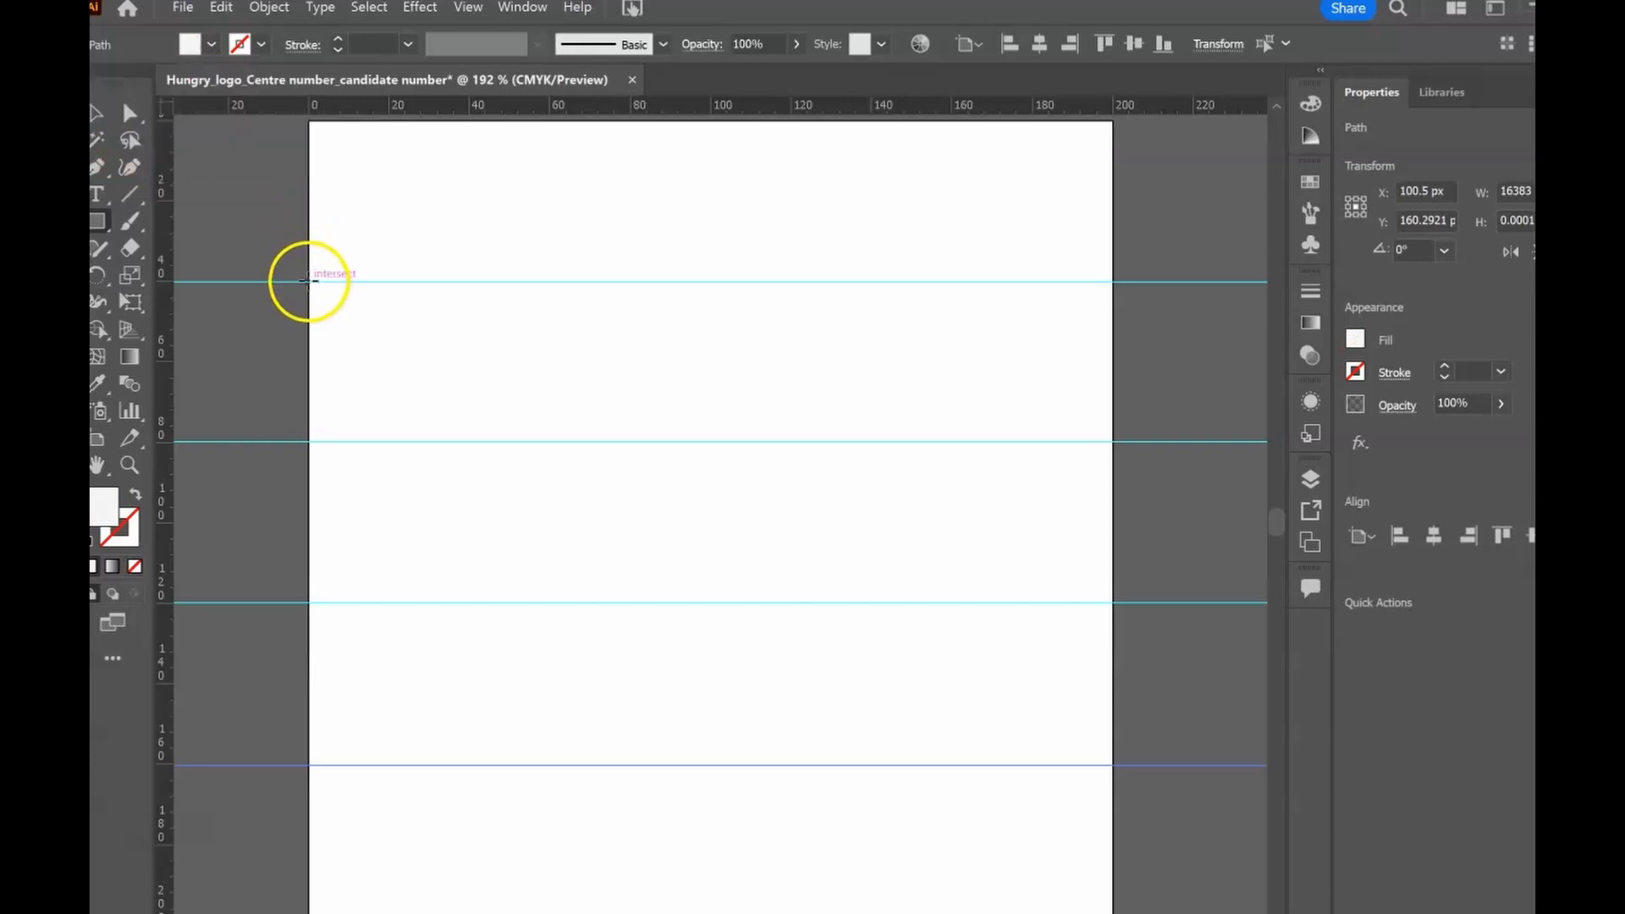
pyautogui.moveTo(308, 281); pyautogui.dragTo(1112, 440)
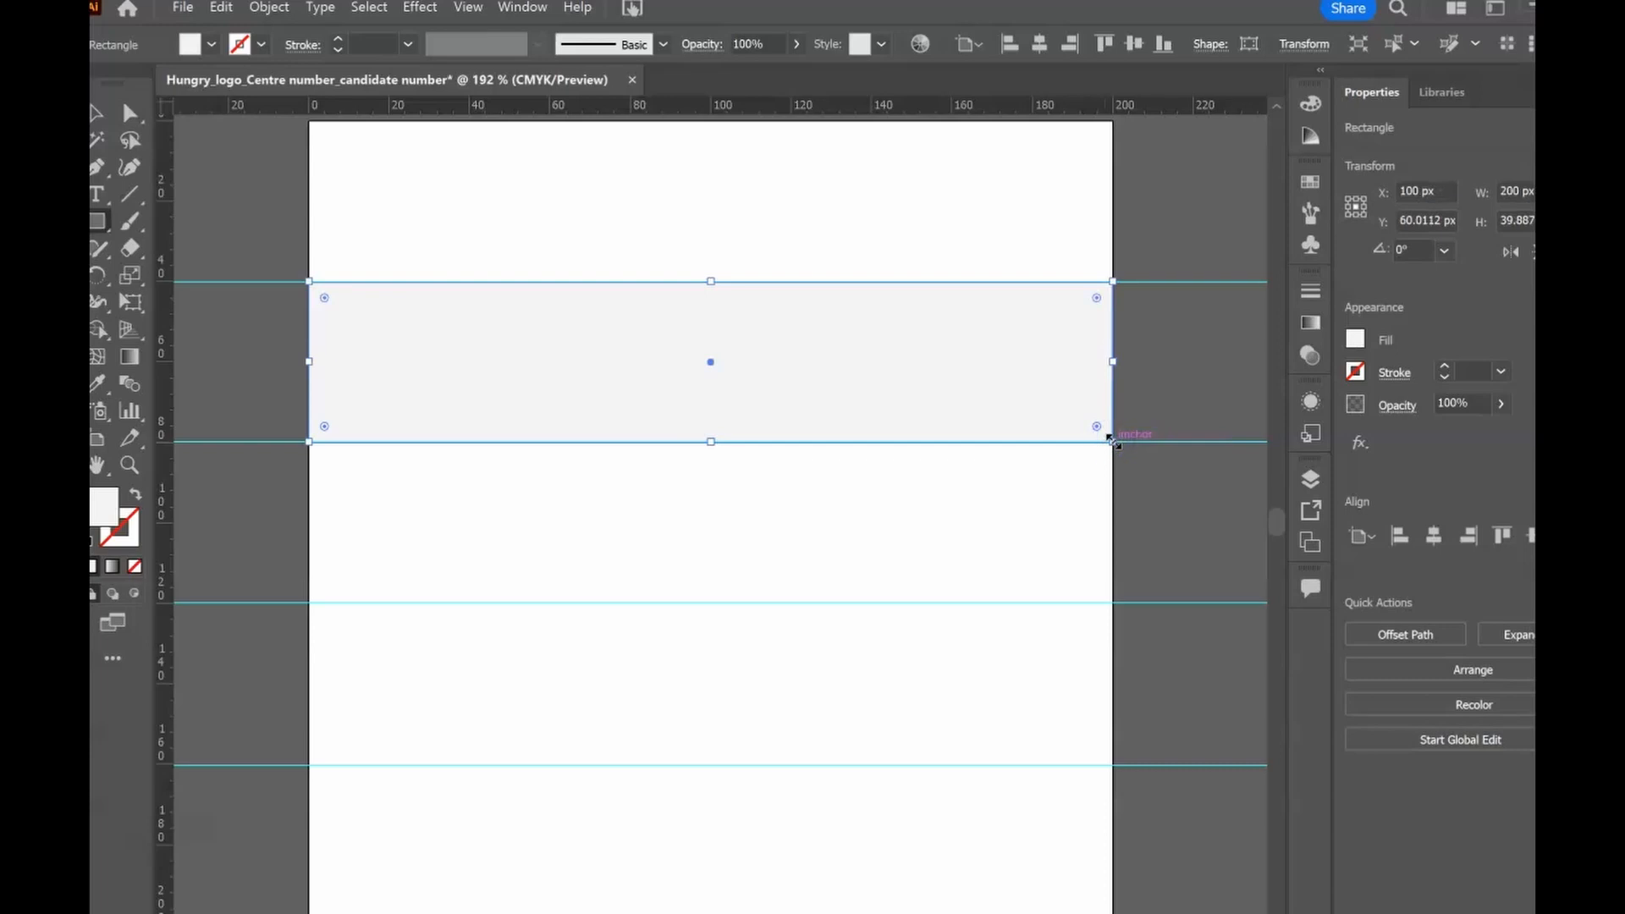
# Duplicate the light grey rectangle and fit the copy across the artboard between the 120 px and 160 px guides
pyautogui.hotkey('ctrl', 'c')
pyautogui.hotkey('ctrl', 'v')
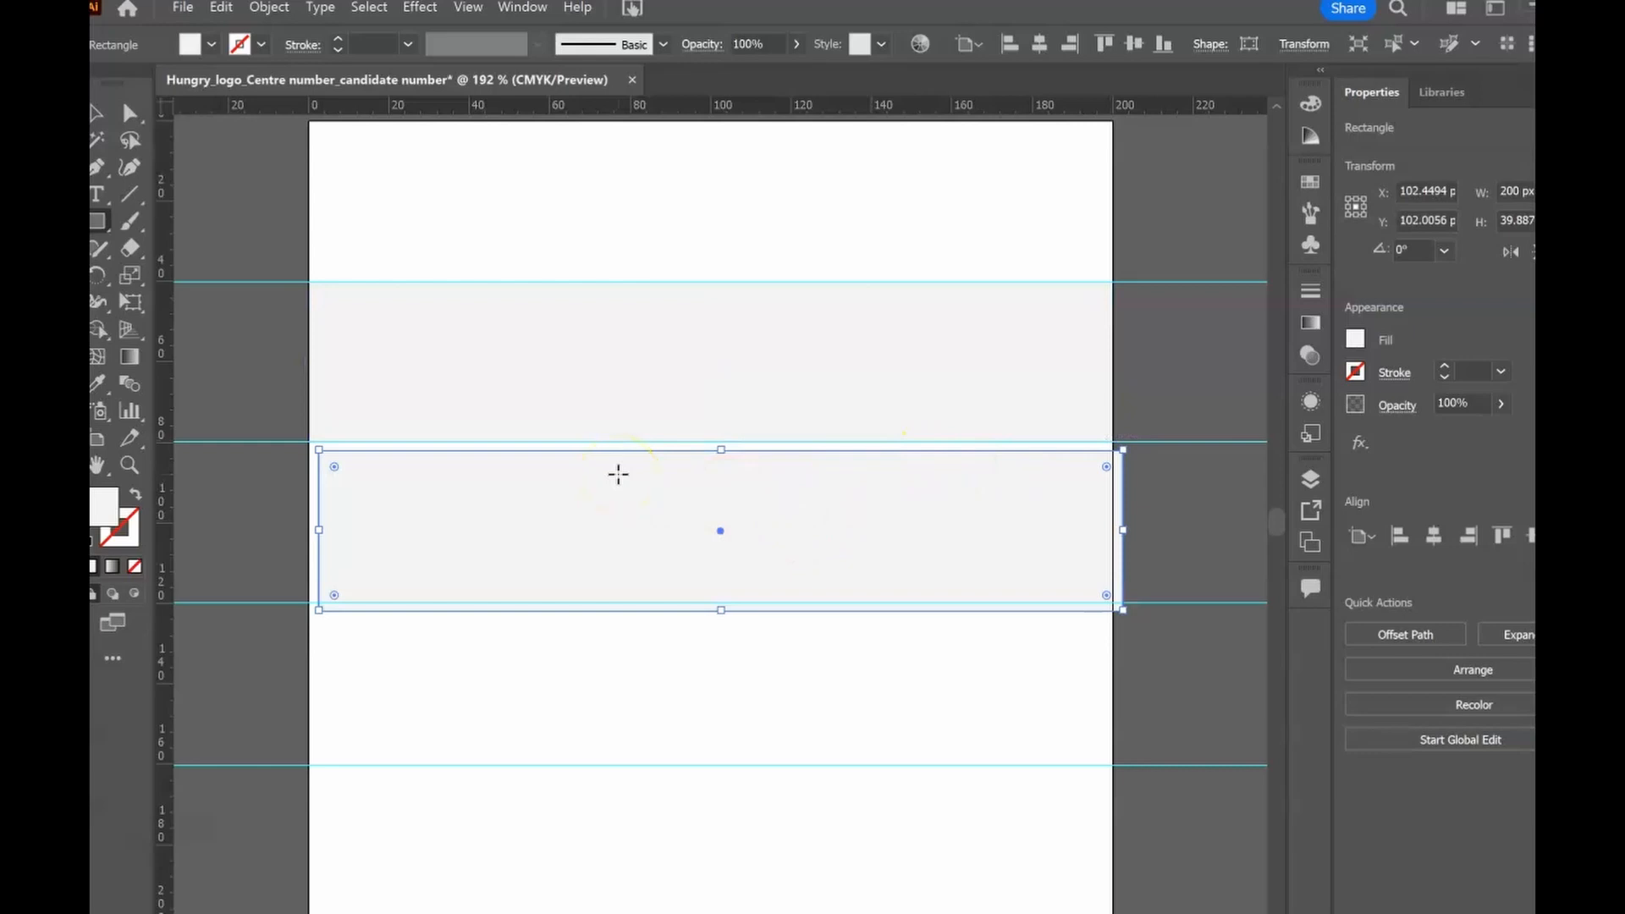
pyautogui.press('v')
pyautogui.moveTo(631, 501); pyautogui.dragTo(618, 659)
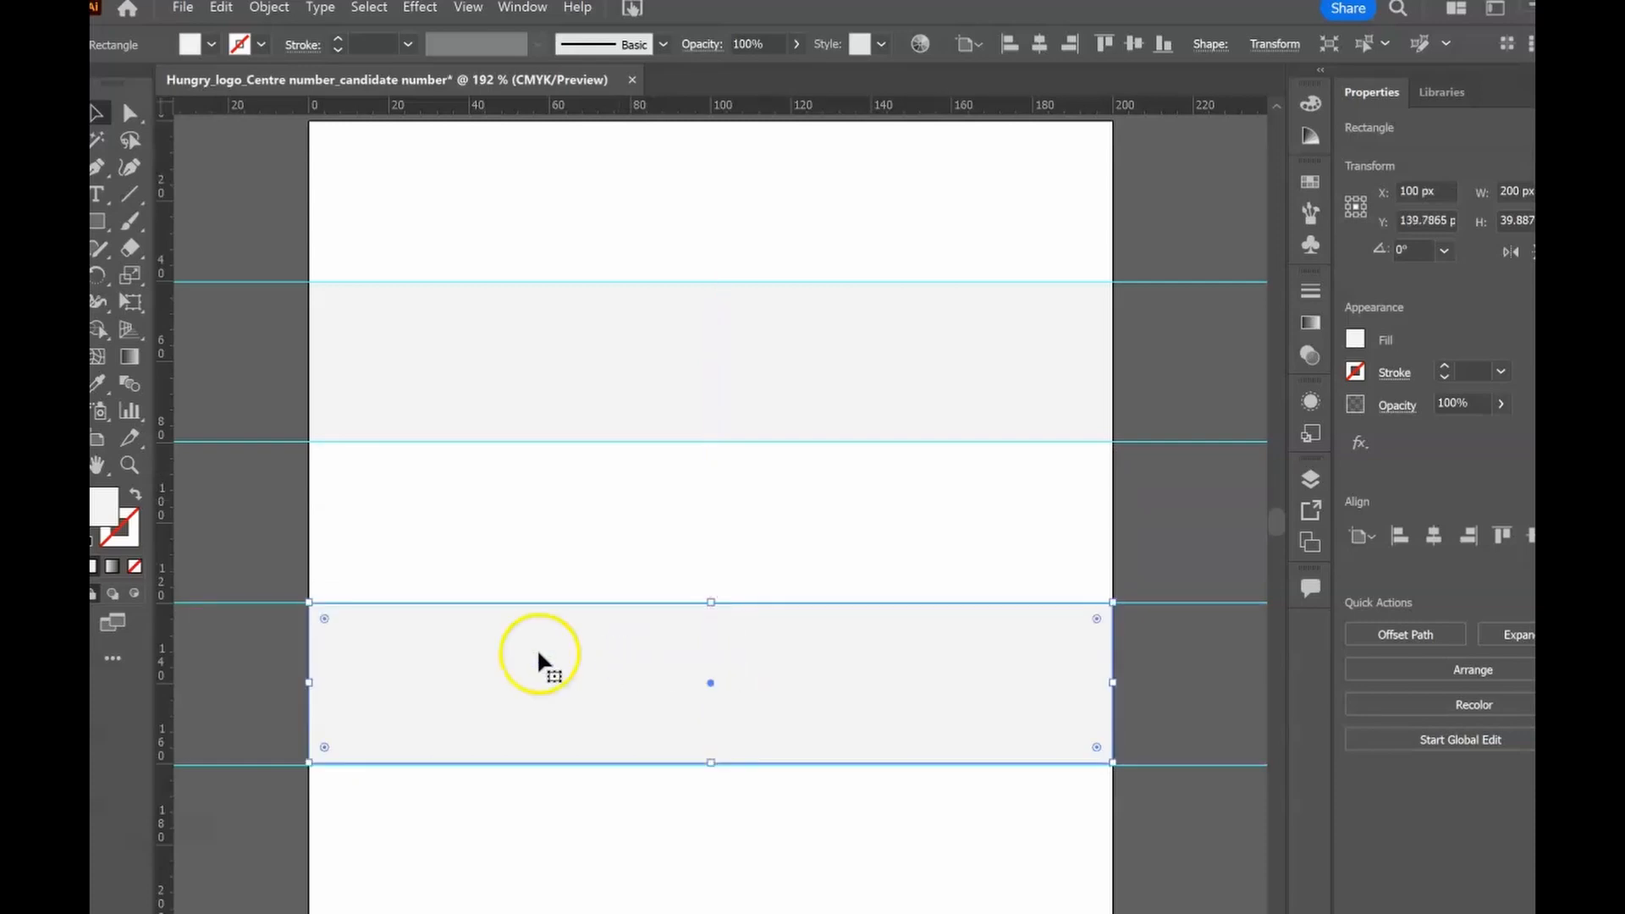
# Give both light grey stripes a black 1 pt outline
pyautogui.click(134, 542)
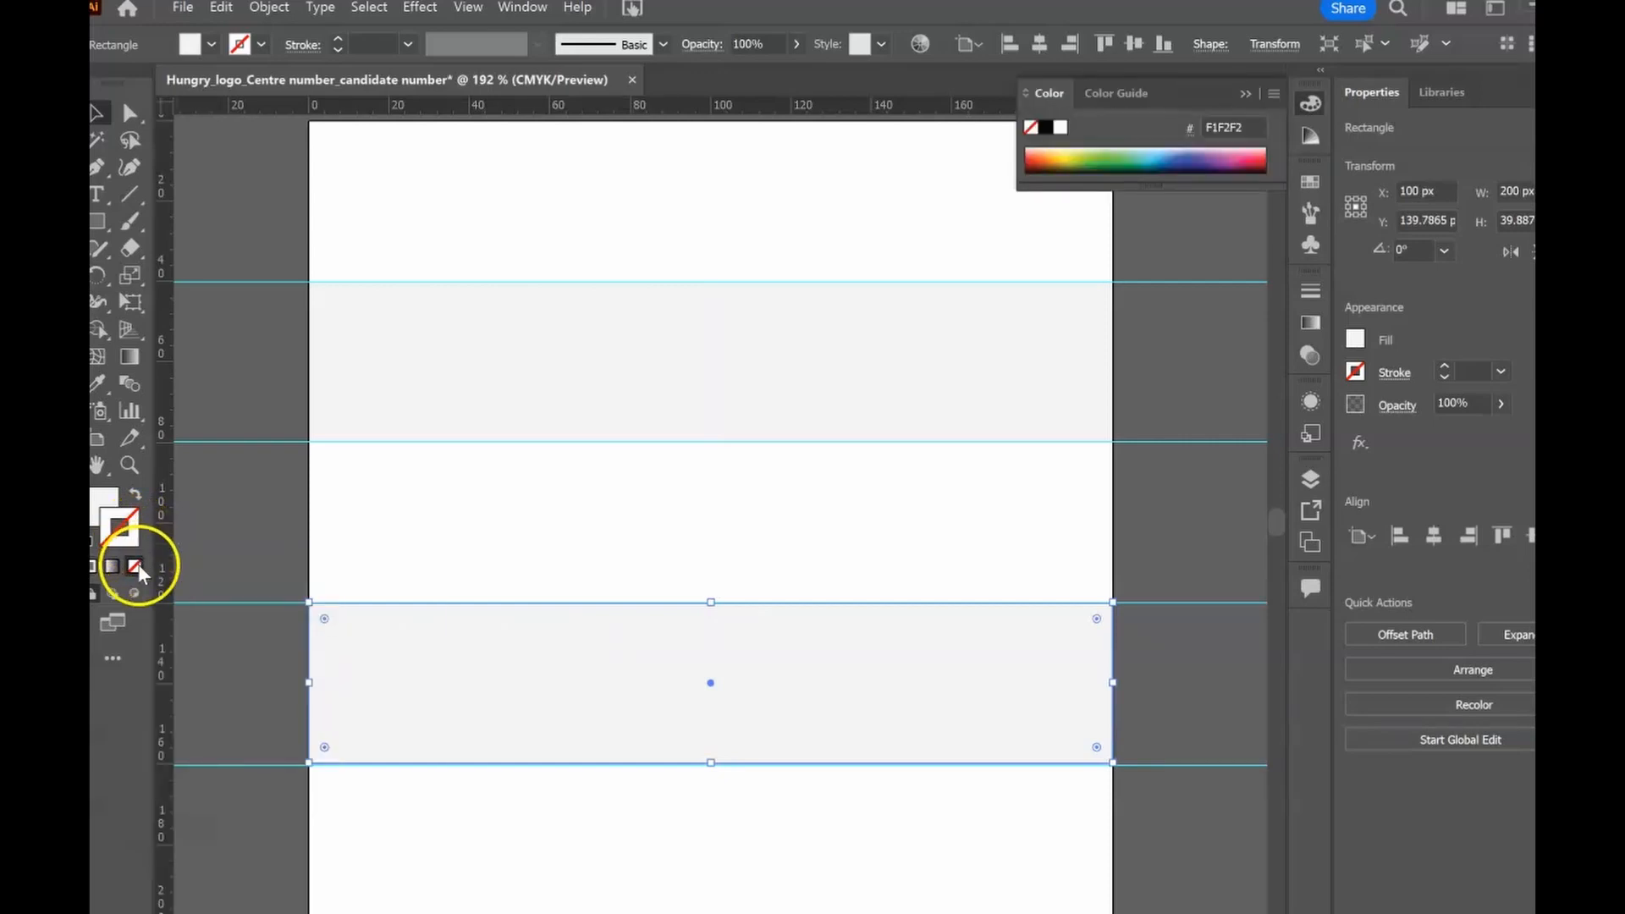
pyautogui.click(261, 44)
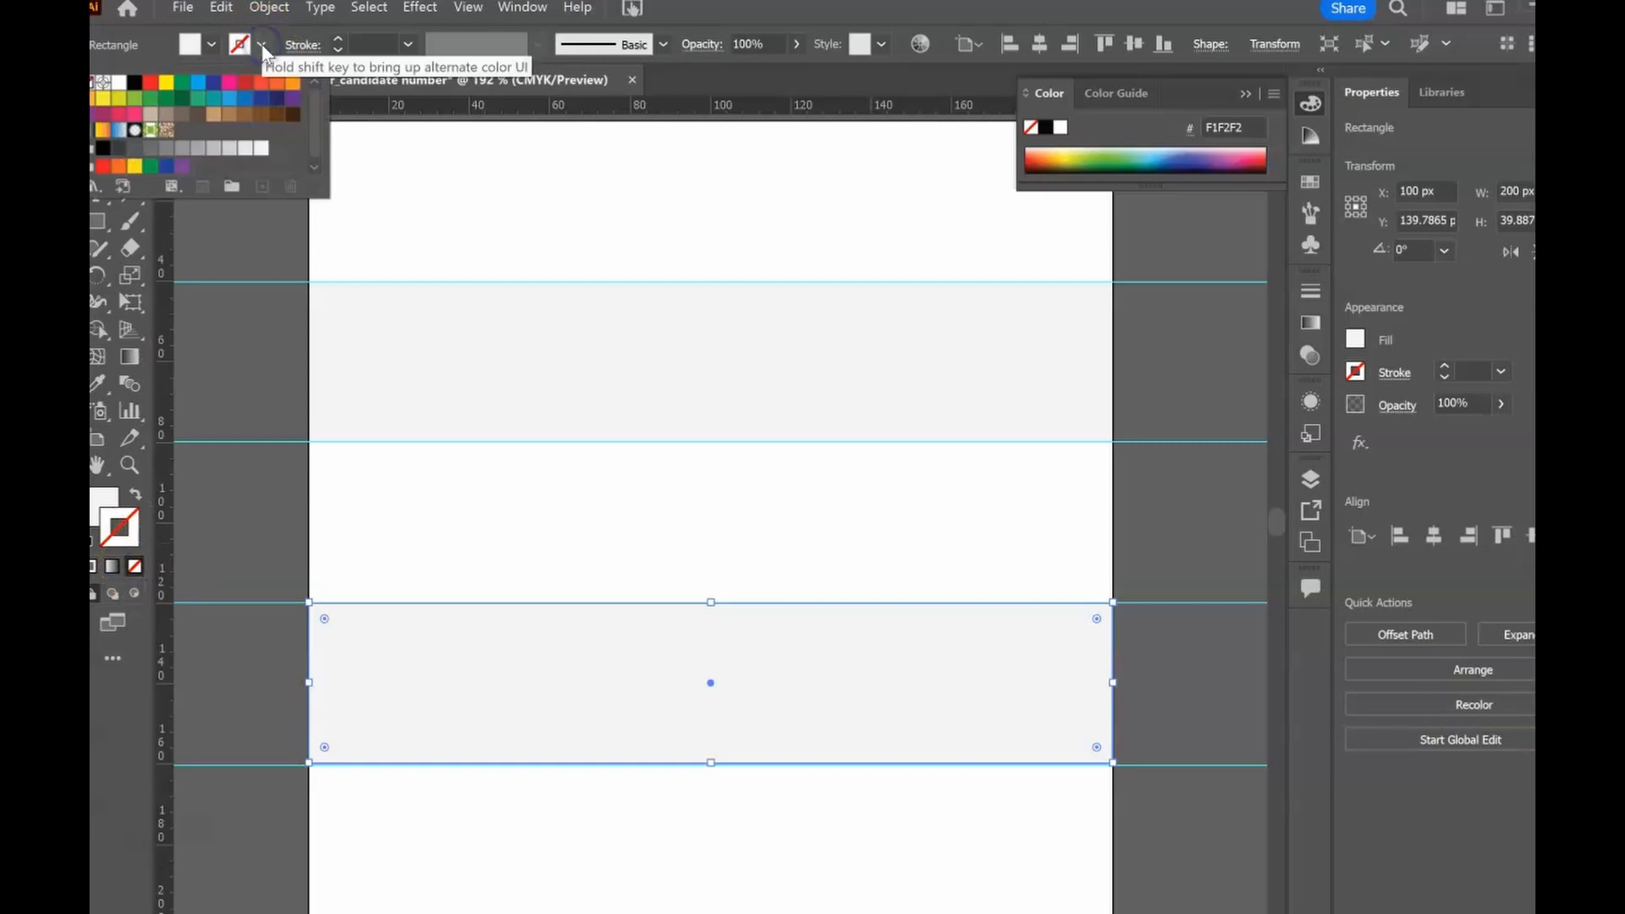
pyautogui.click(135, 91)
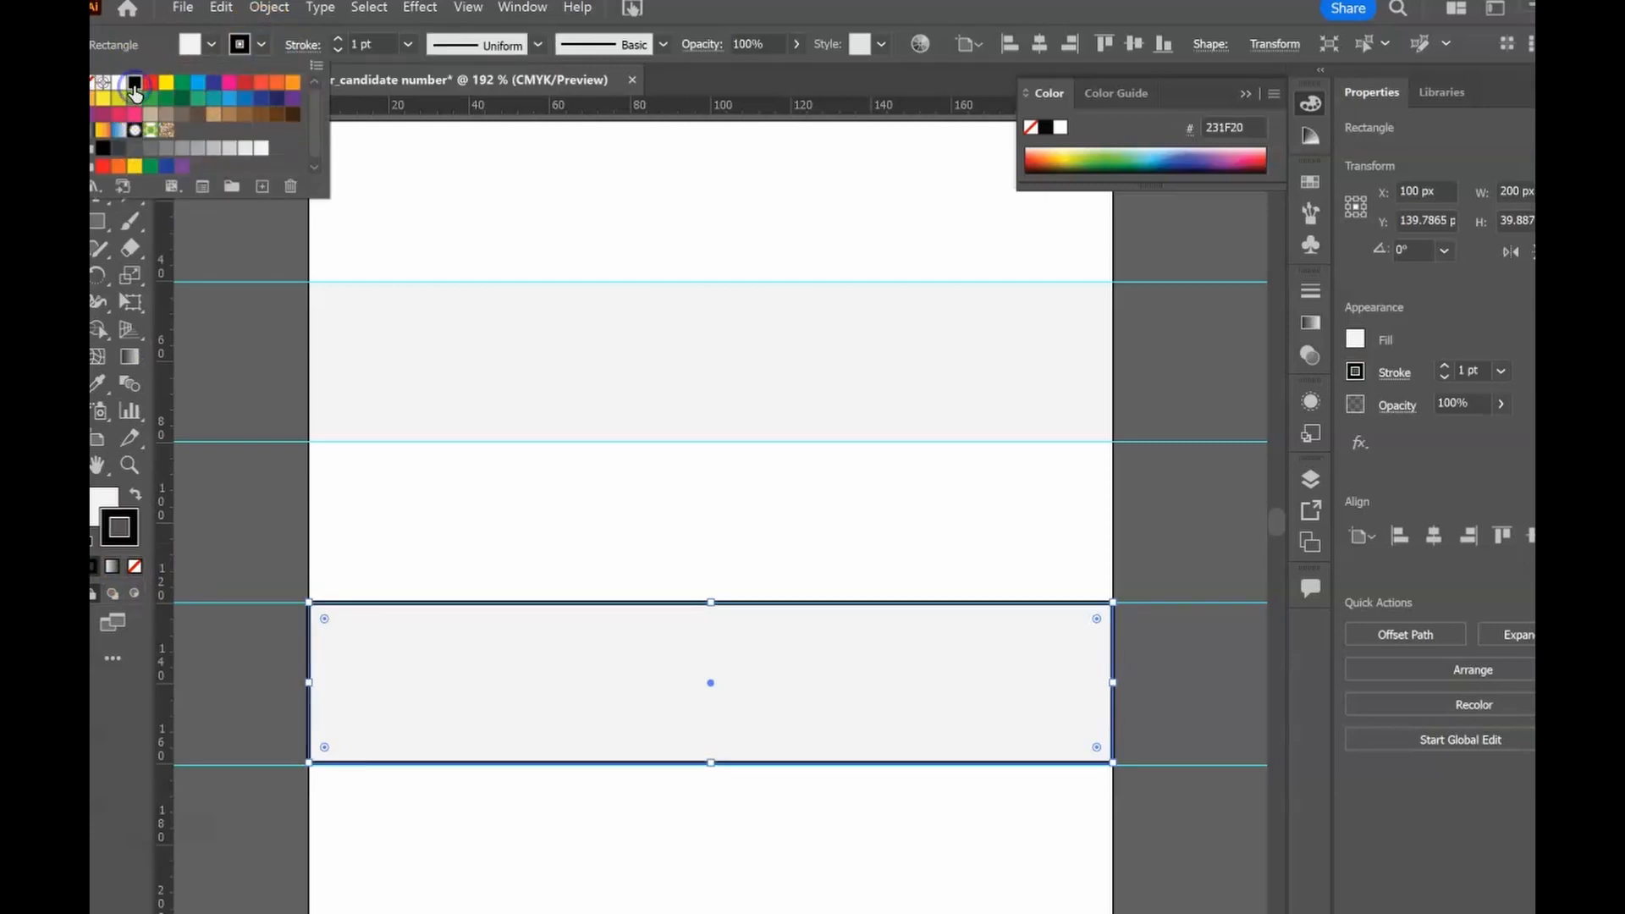
pyautogui.click(545, 408)
pyautogui.click(543, 402)
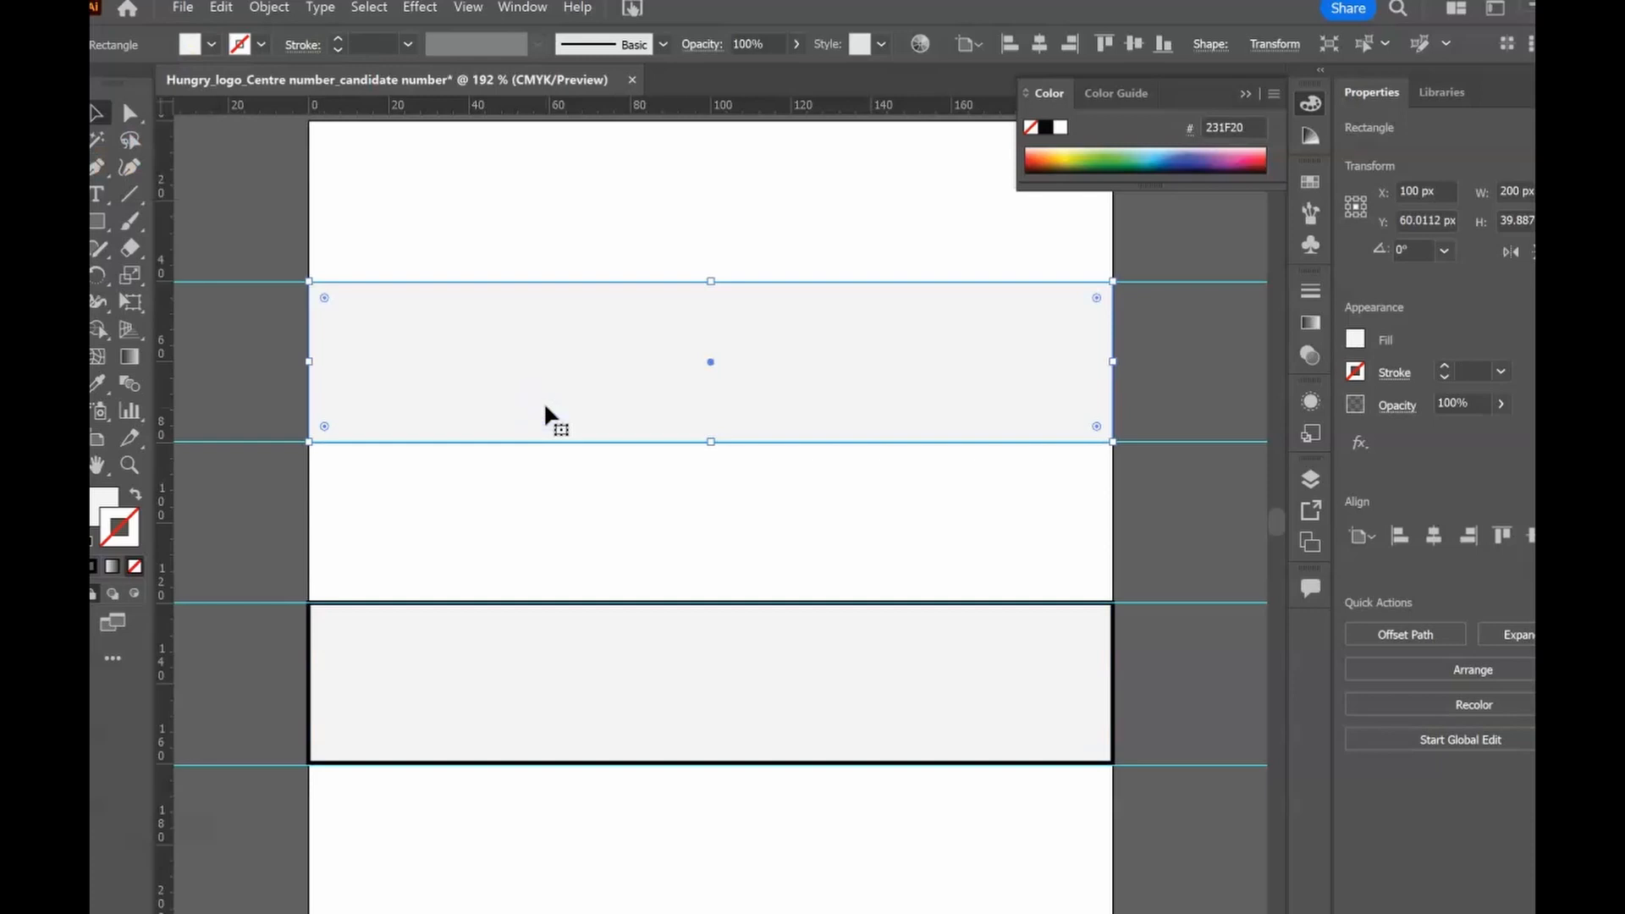
pyautogui.click(262, 42)
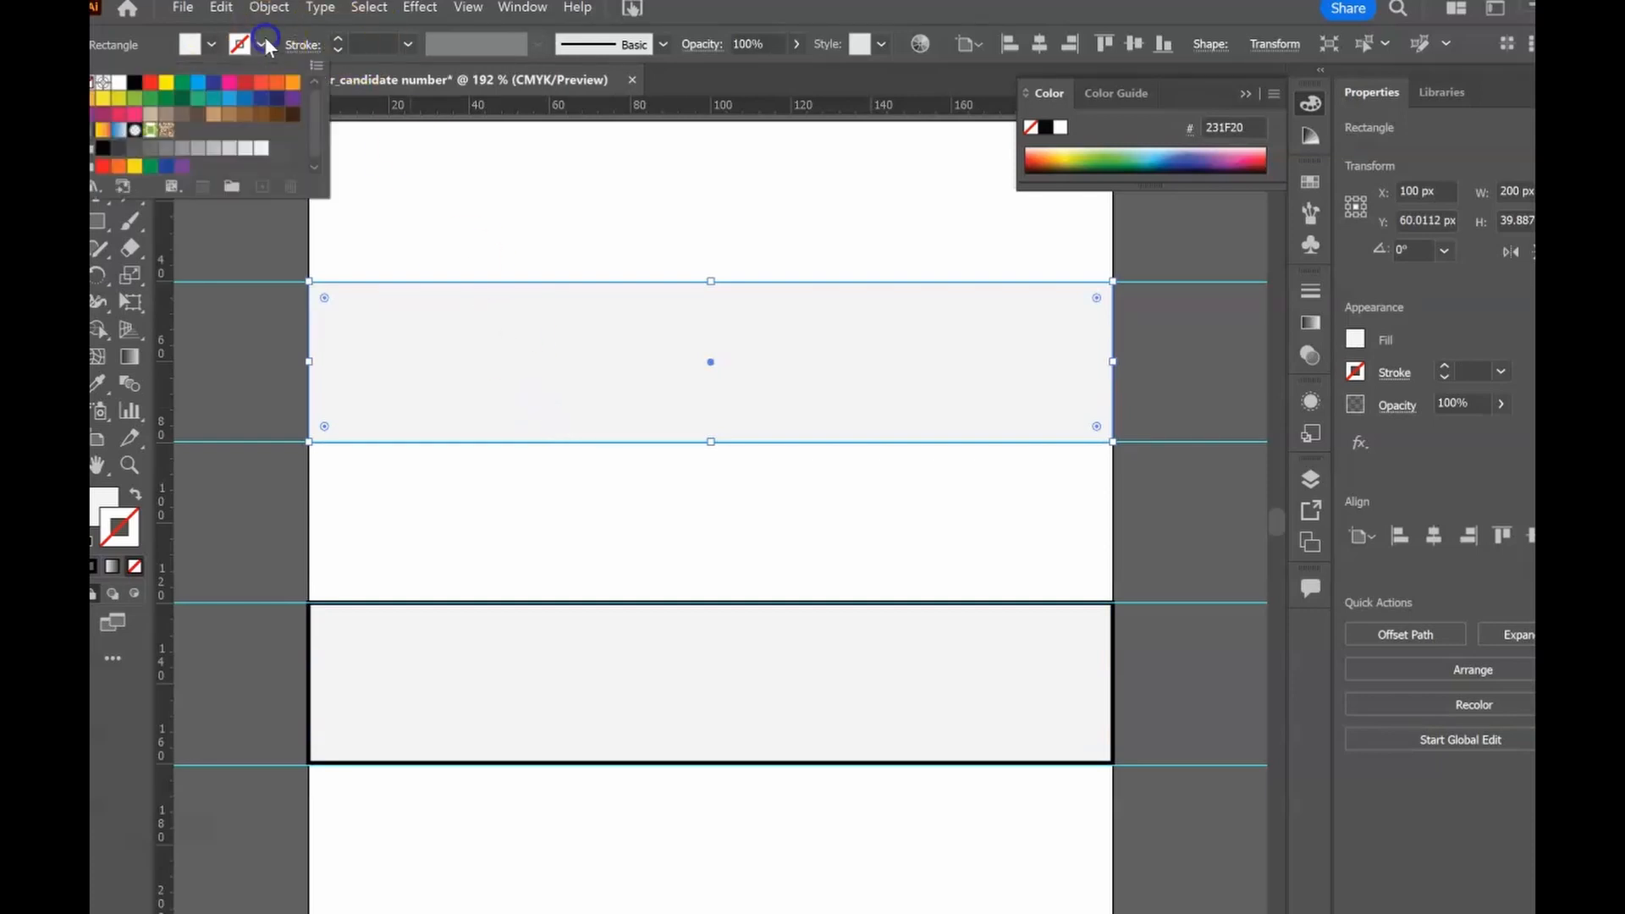
pyautogui.click(135, 89)
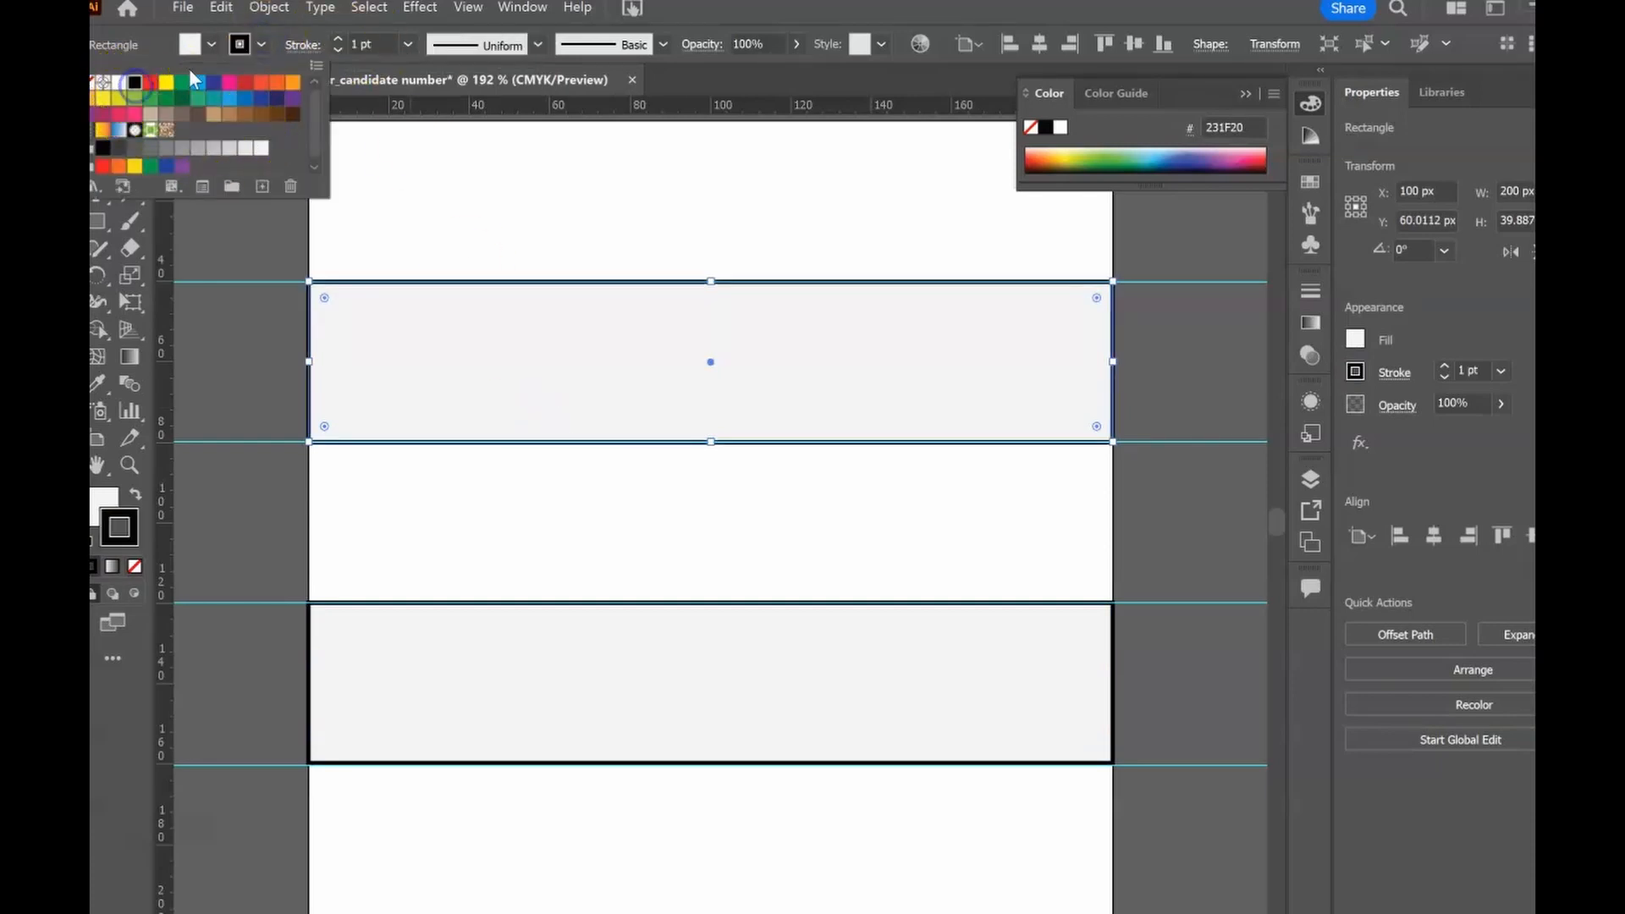
# Fill the upper stripe with a linear white-to-black gradient and set its angle to -90°
pyautogui.click(518, 694)
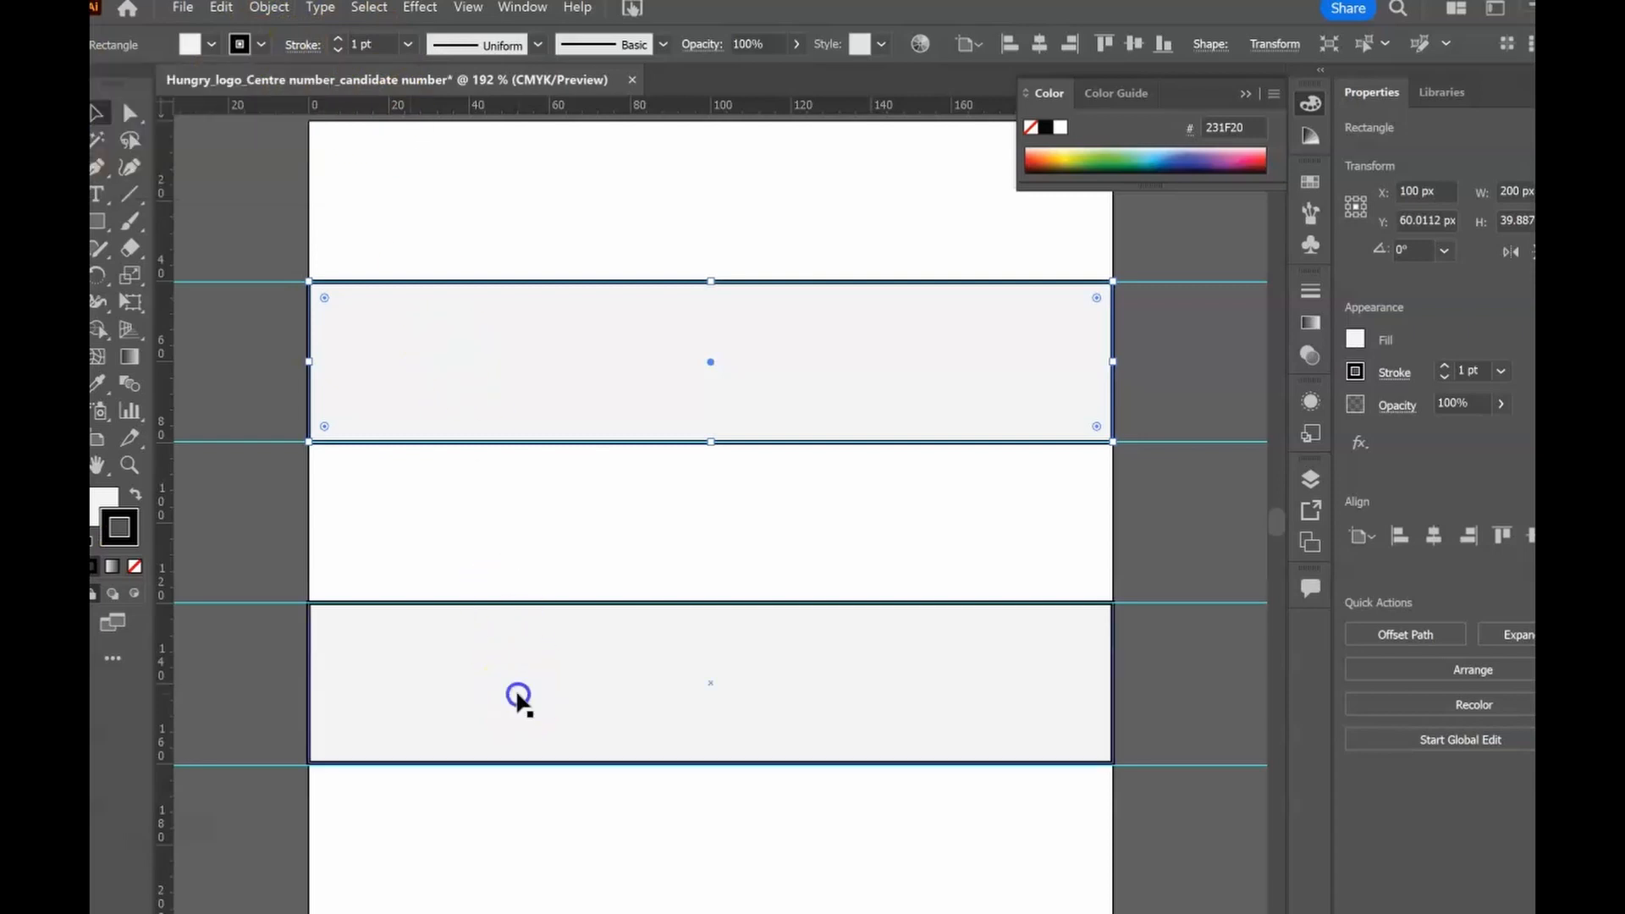
pyautogui.click(540, 389)
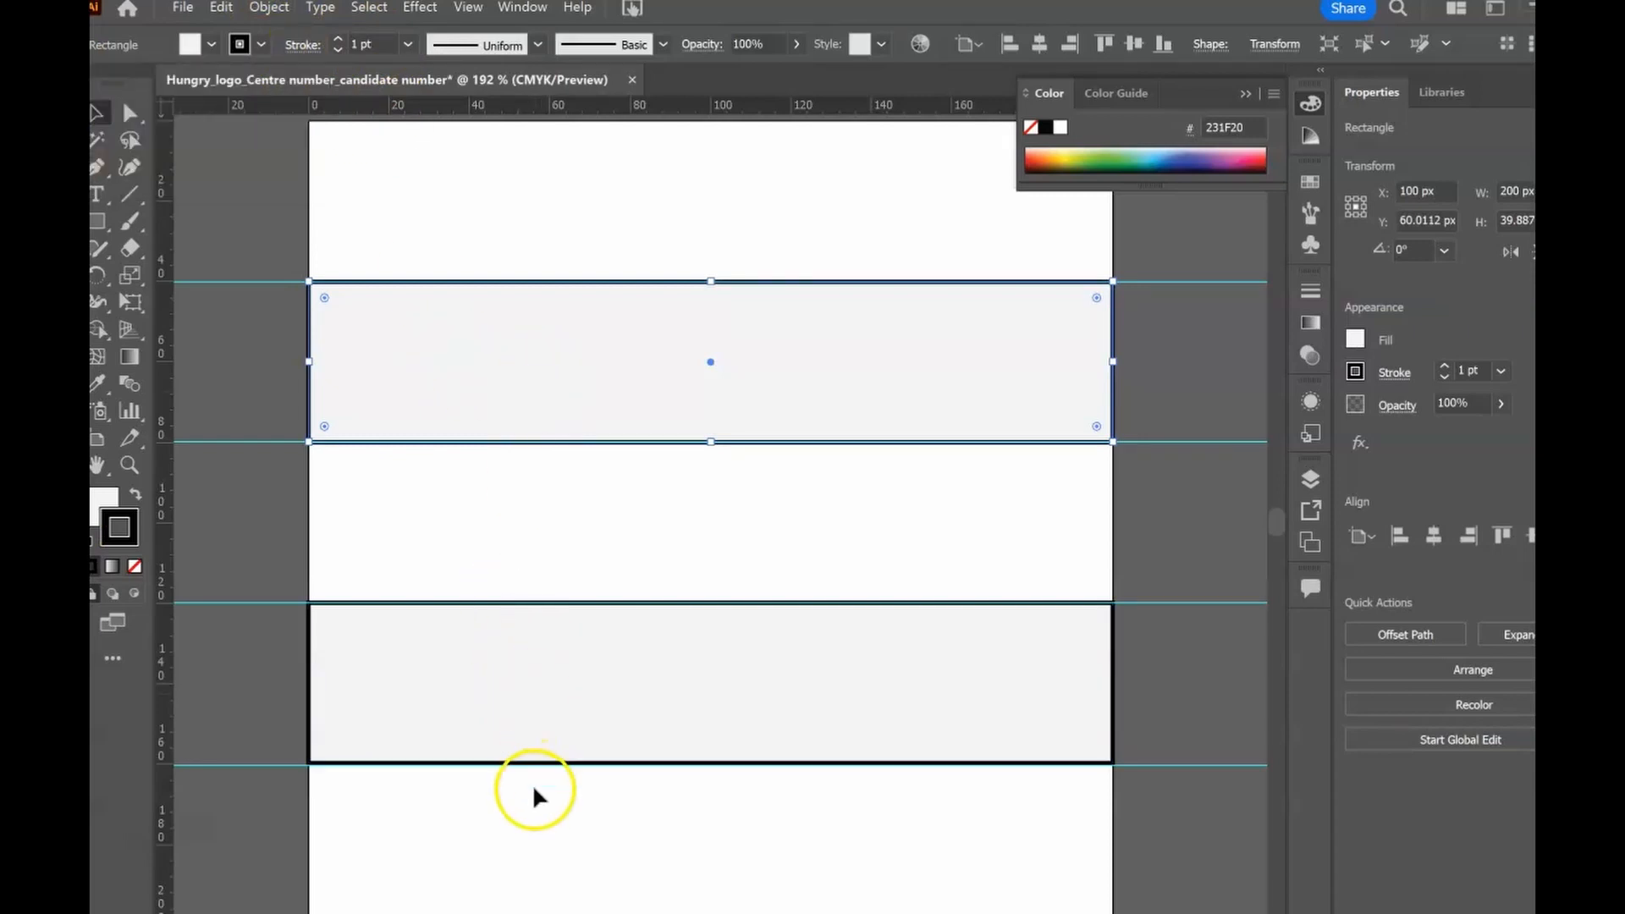
pyautogui.click(551, 703)
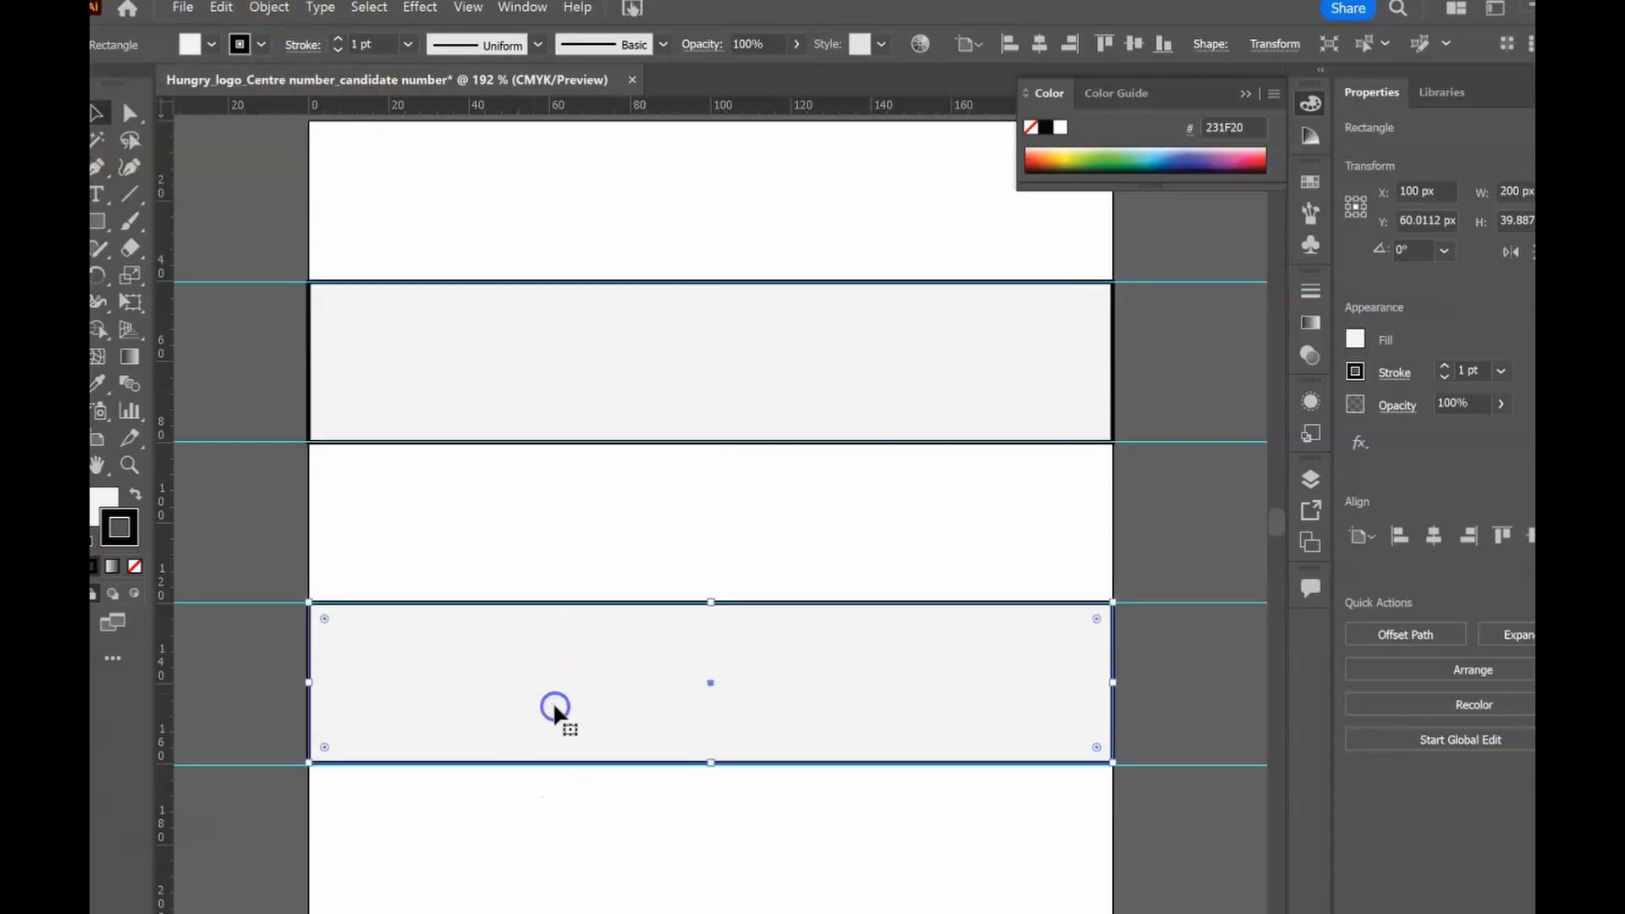
pyautogui.click(545, 355)
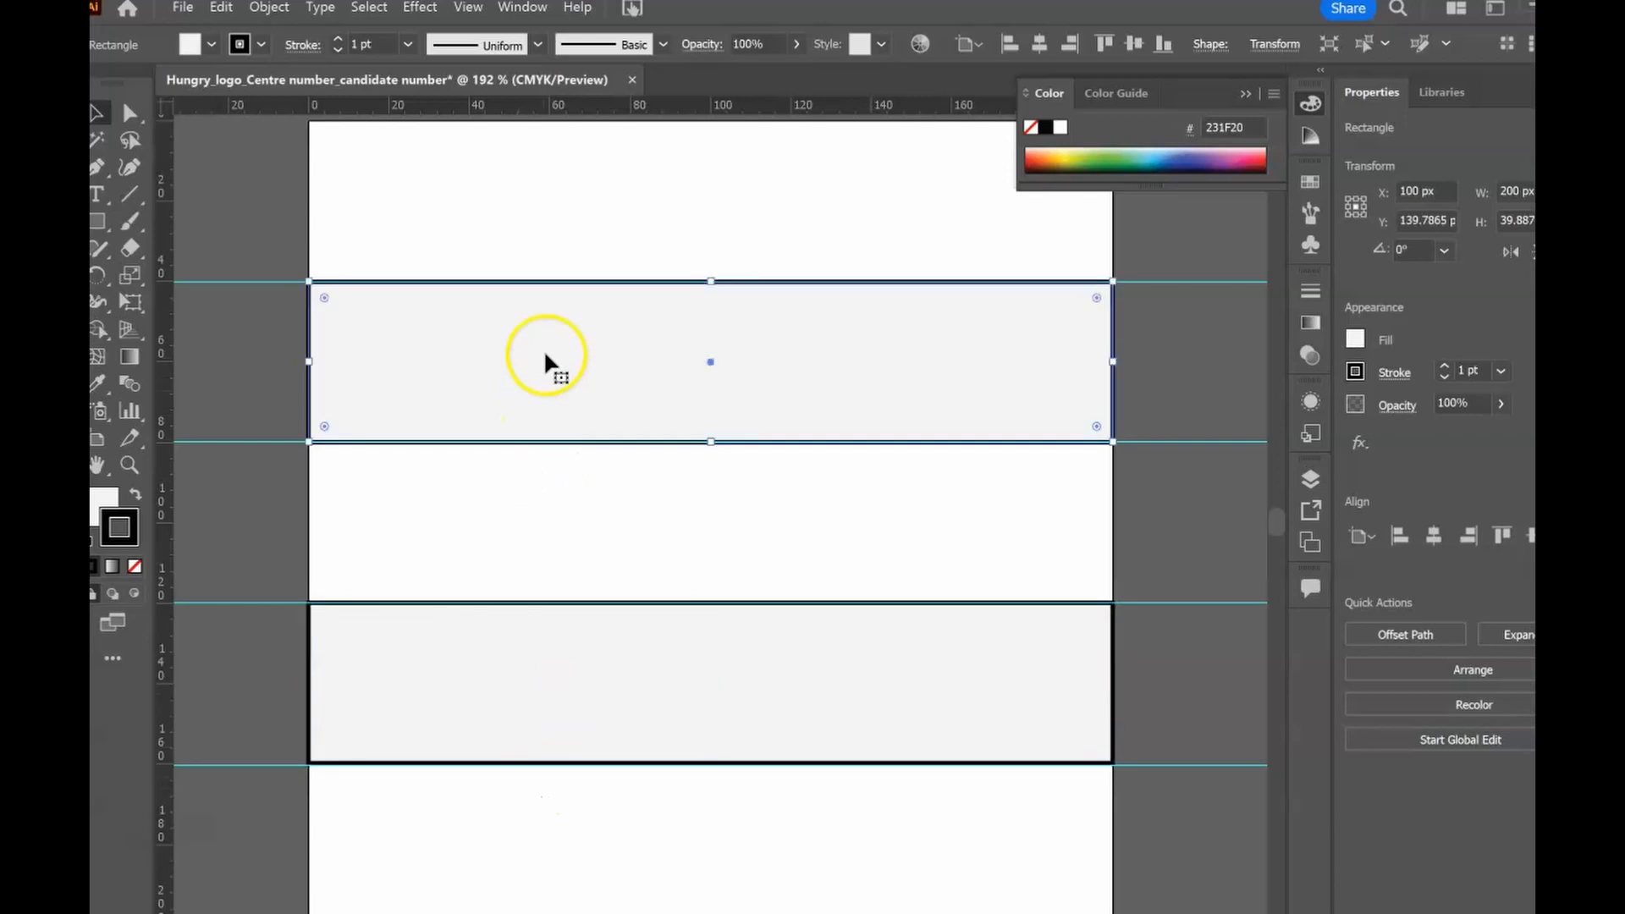
pyautogui.doubleClick(109, 502)
pyautogui.click(112, 566)
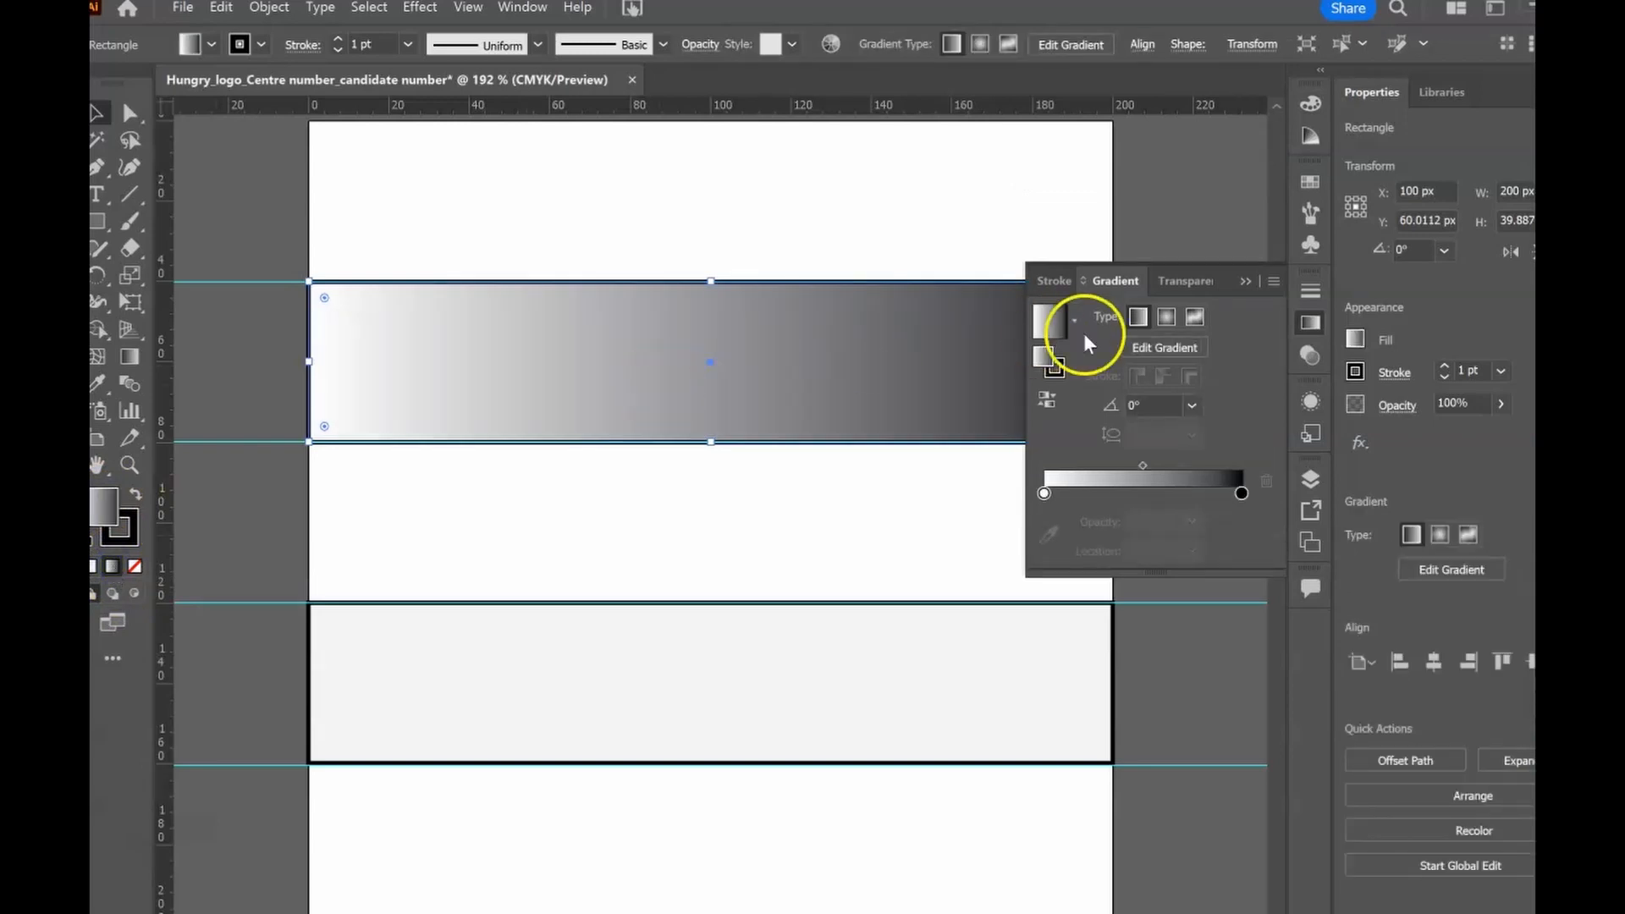
pyautogui.click(1191, 408)
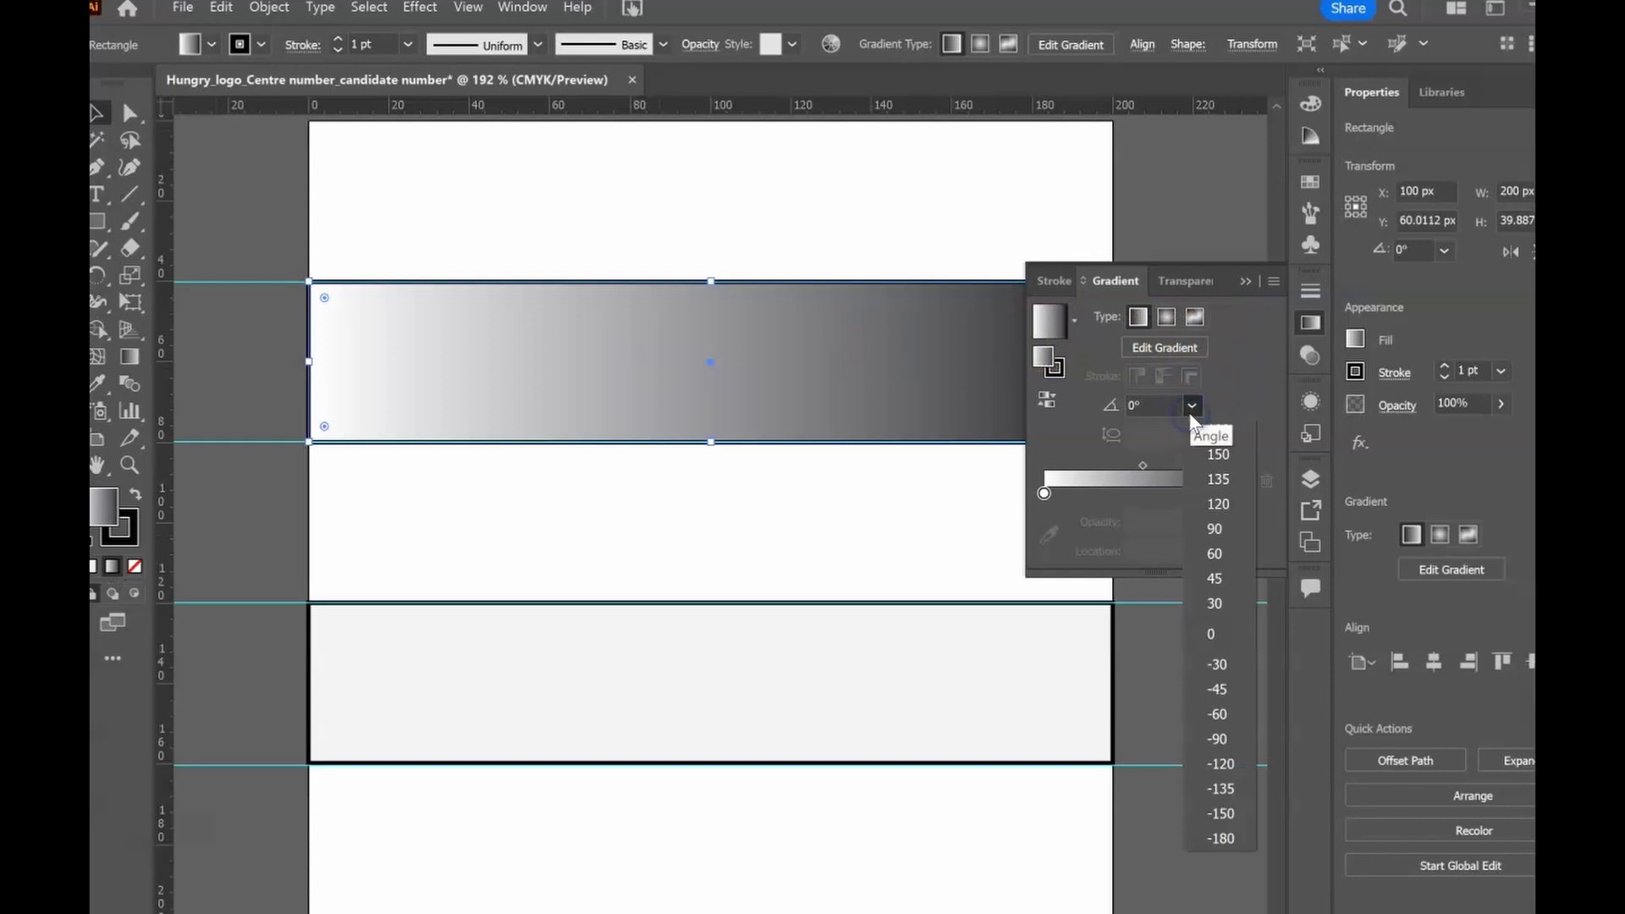
pyautogui.click(1221, 734)
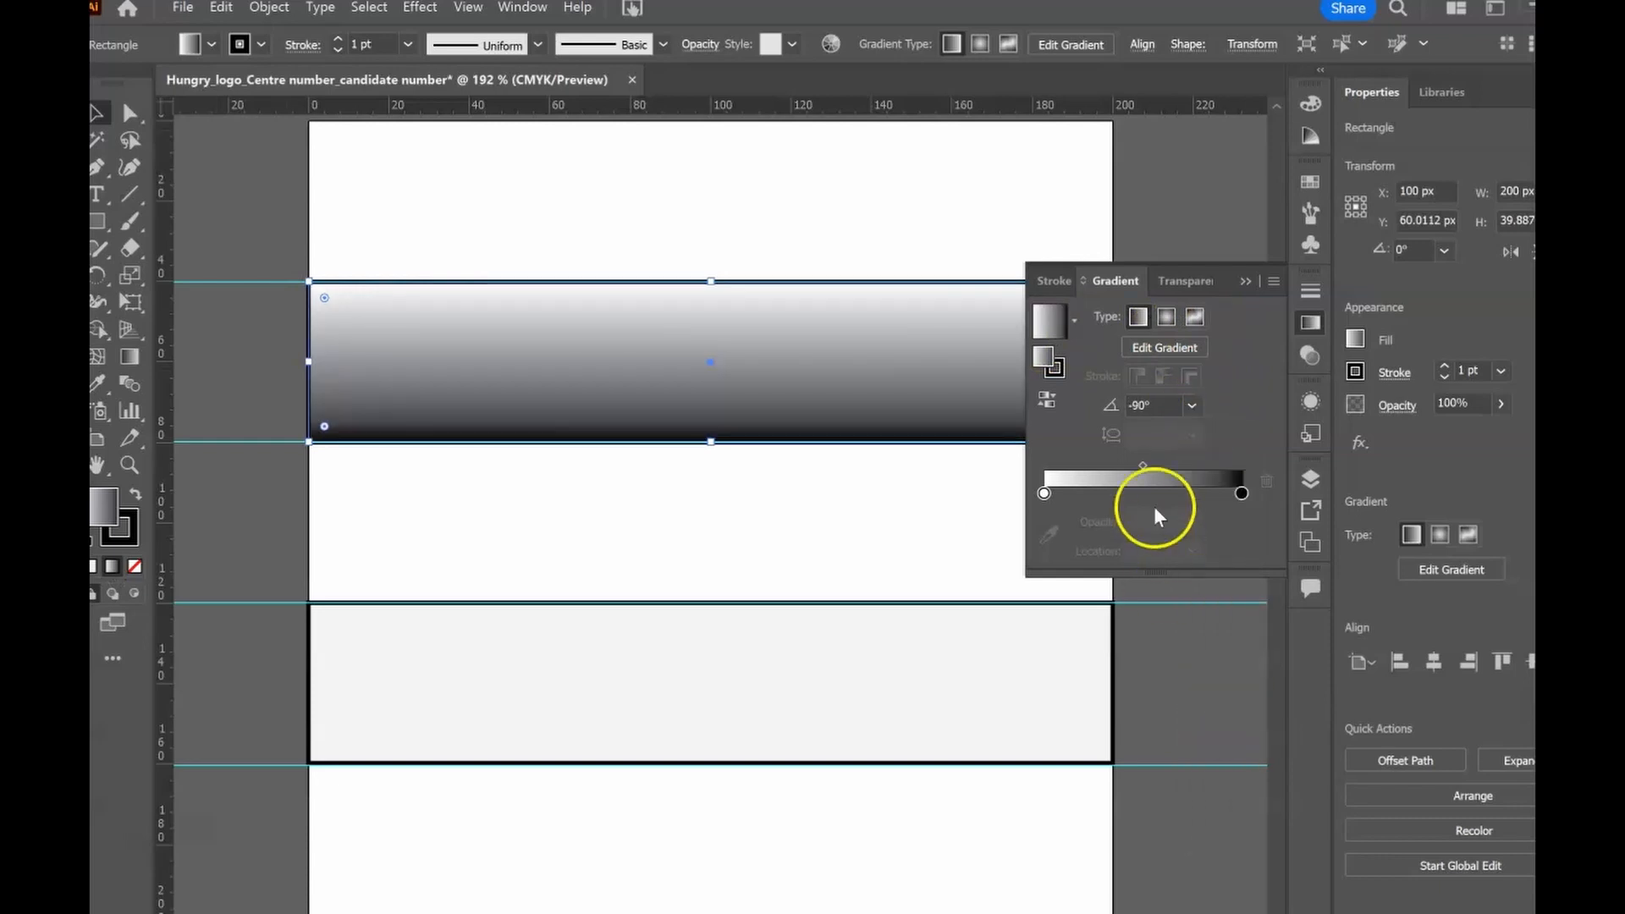
# Rearrange the upper stripe's gradient with black above white and the black stop at 34.3575%, and apply the same gradient to the lower stripe
pyautogui.moveTo(1044, 493); pyautogui.dragTo(1112, 484)
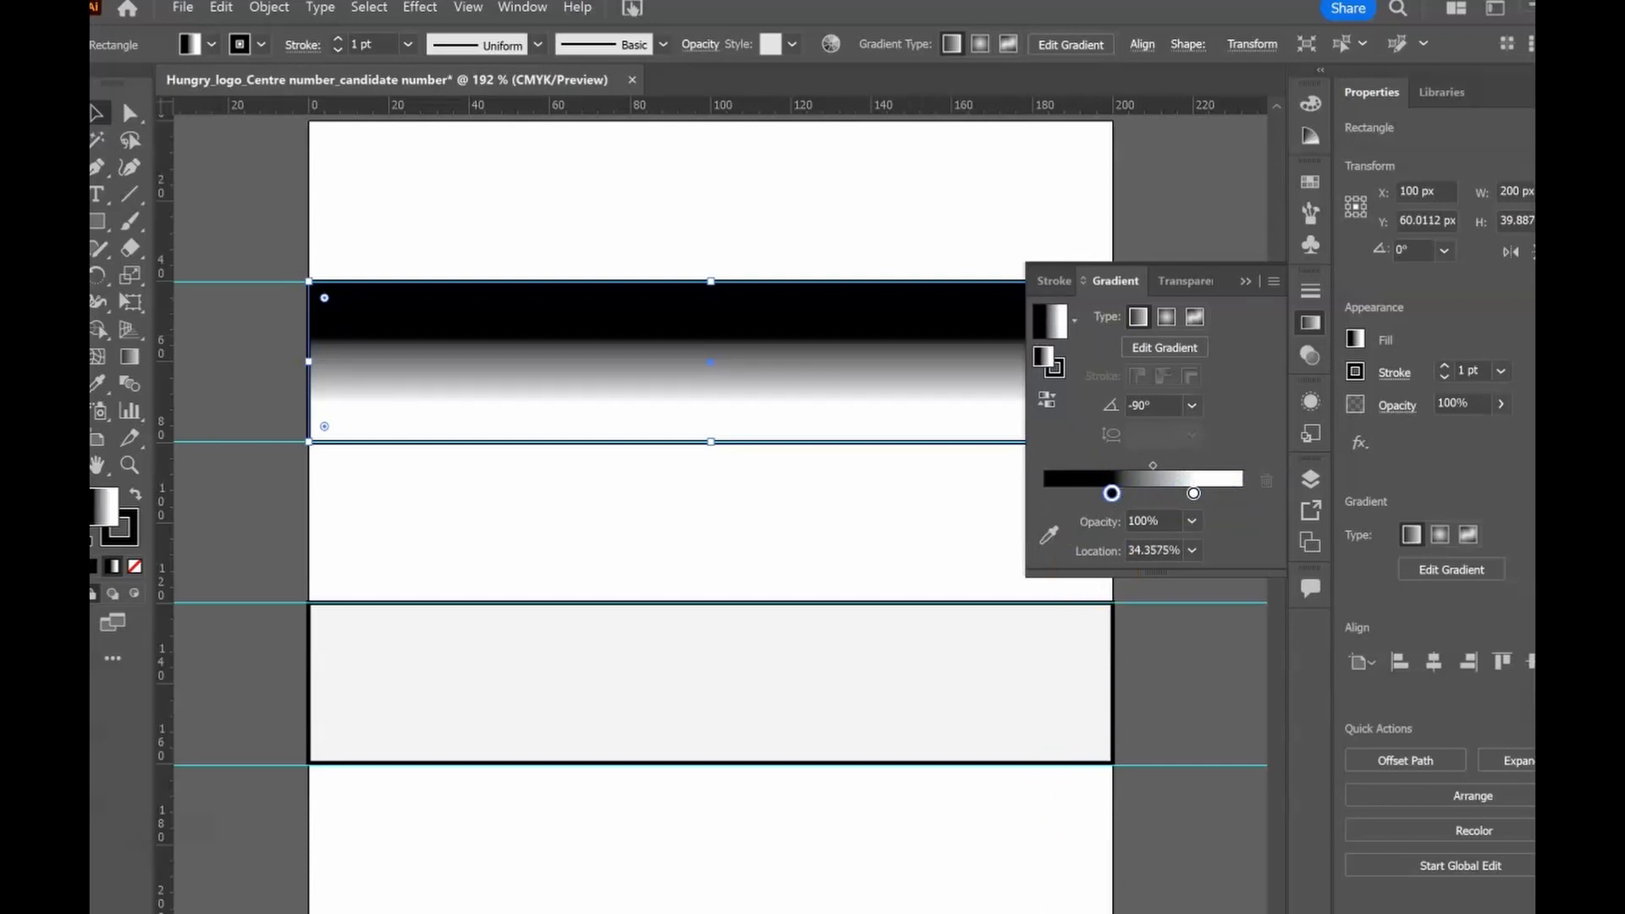
pyautogui.click(896, 912)
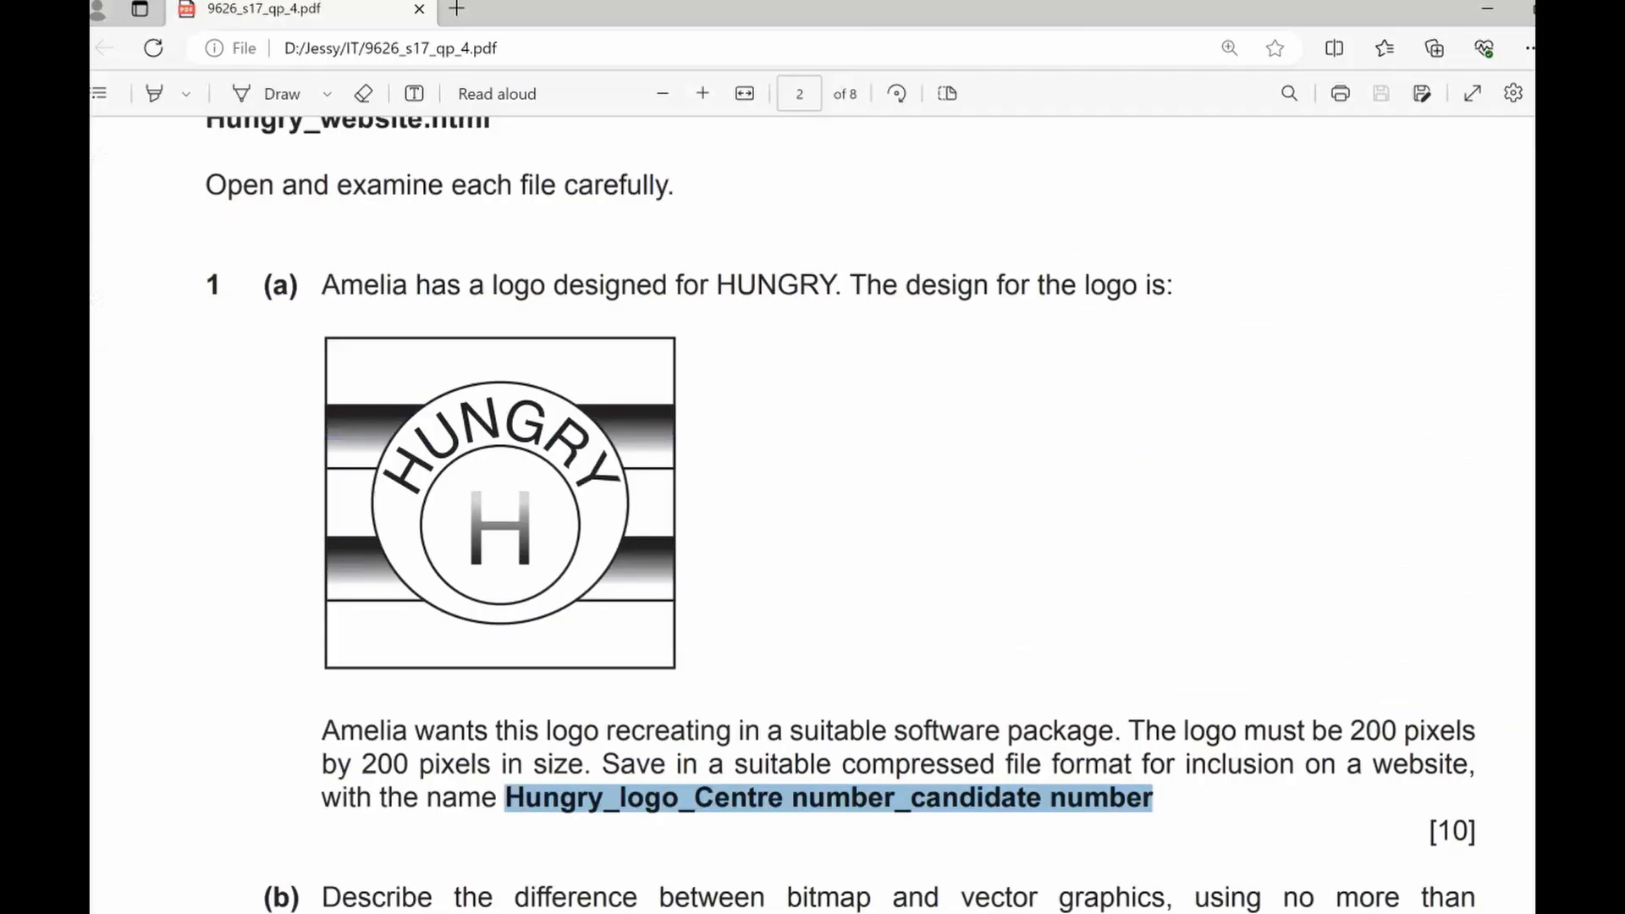
pyautogui.click(893, 912)
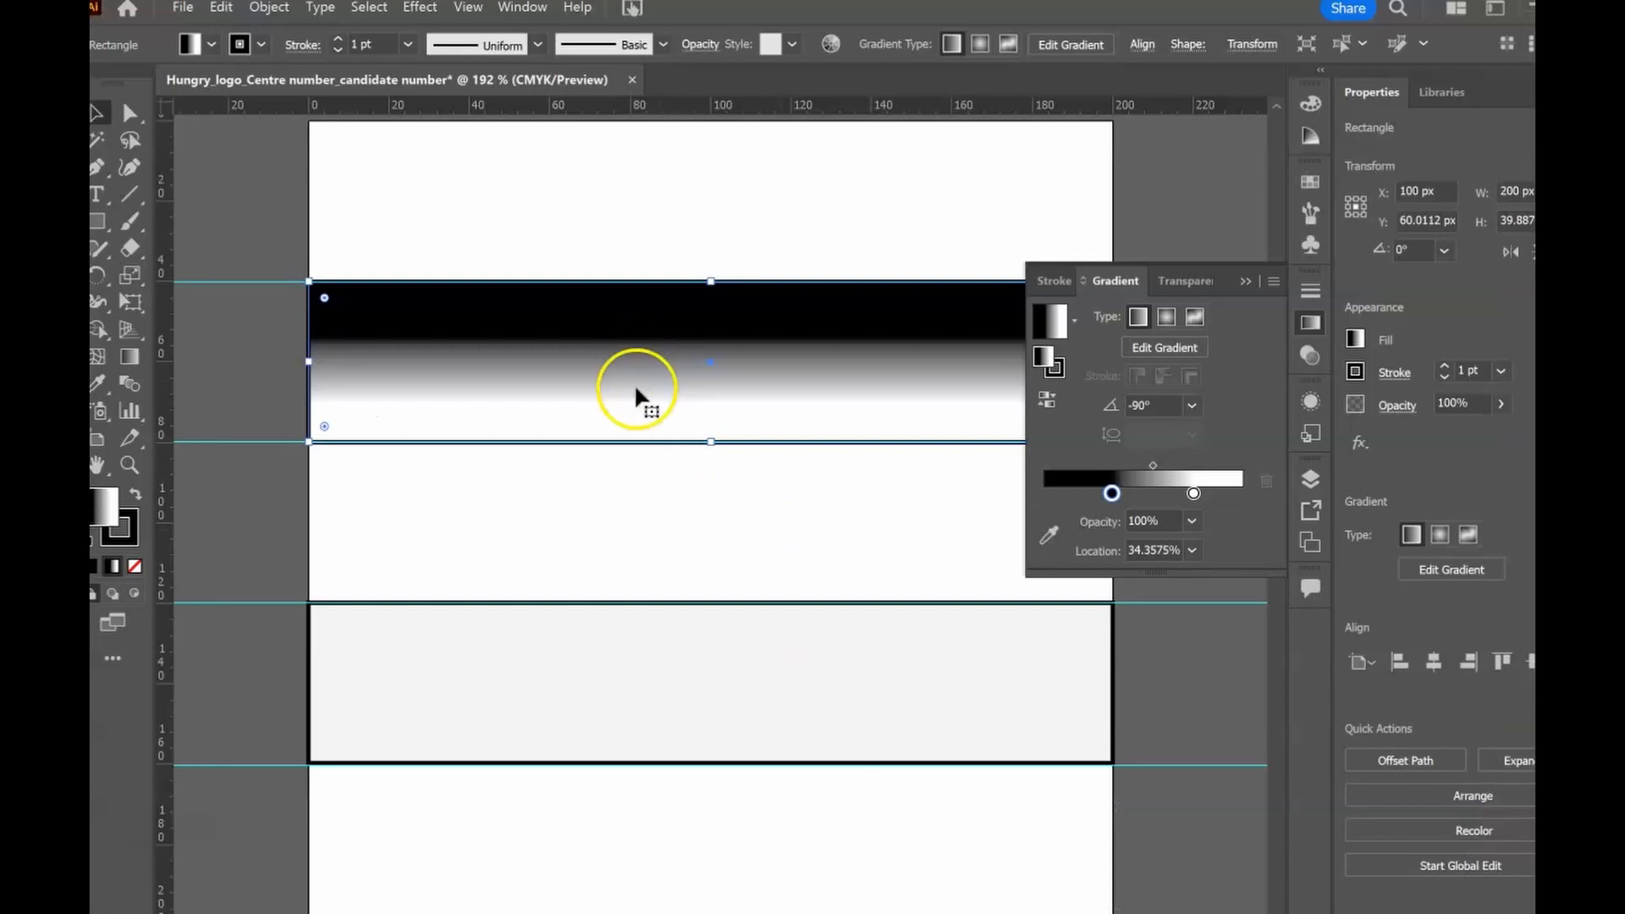
pyautogui.click(651, 690)
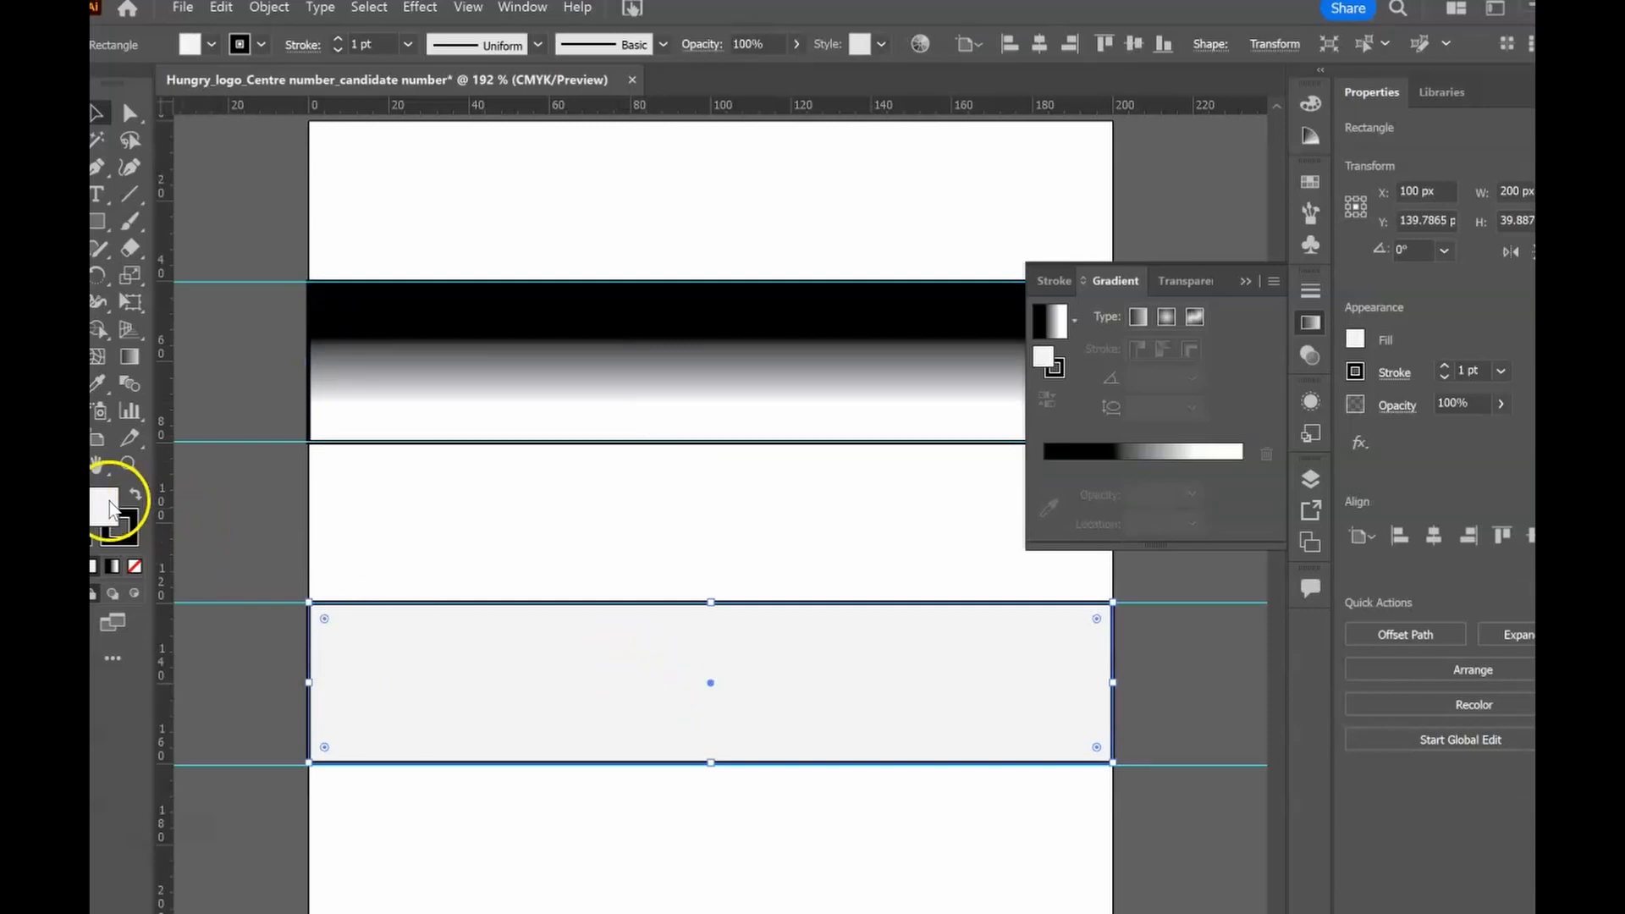
pyautogui.click(112, 567)
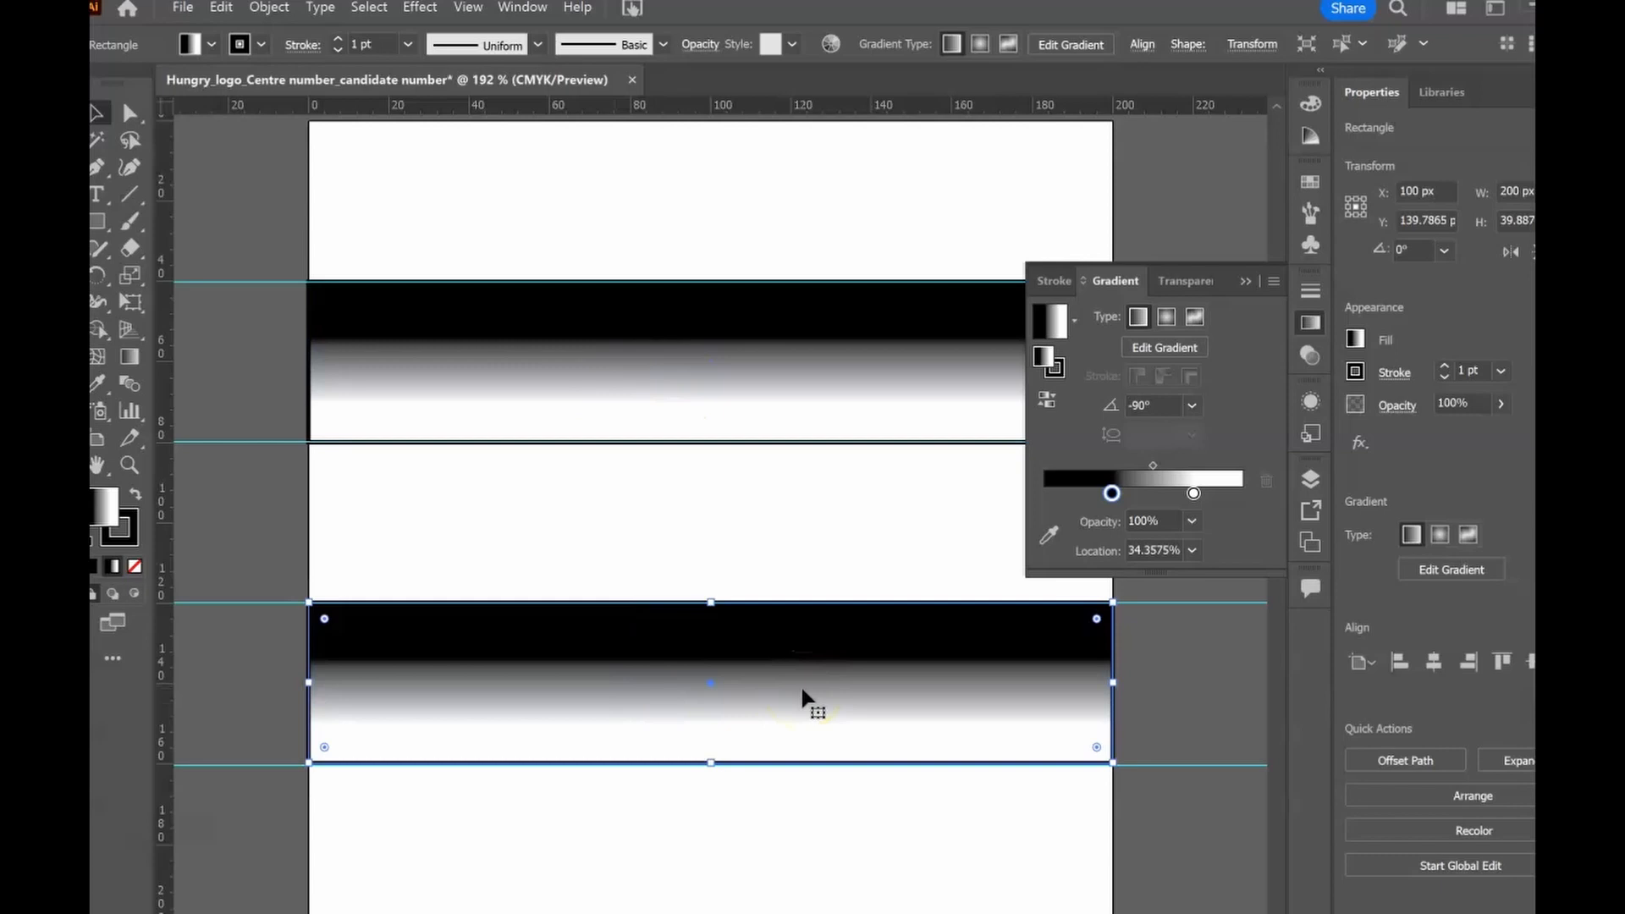
# Rework both stripes' gradients to run from white to black at 90°, with an extra dark stop at about 68%
pyautogui.moveTo(1111, 492); pyautogui.dragTo(1127, 496)
pyautogui.click(765, 327)
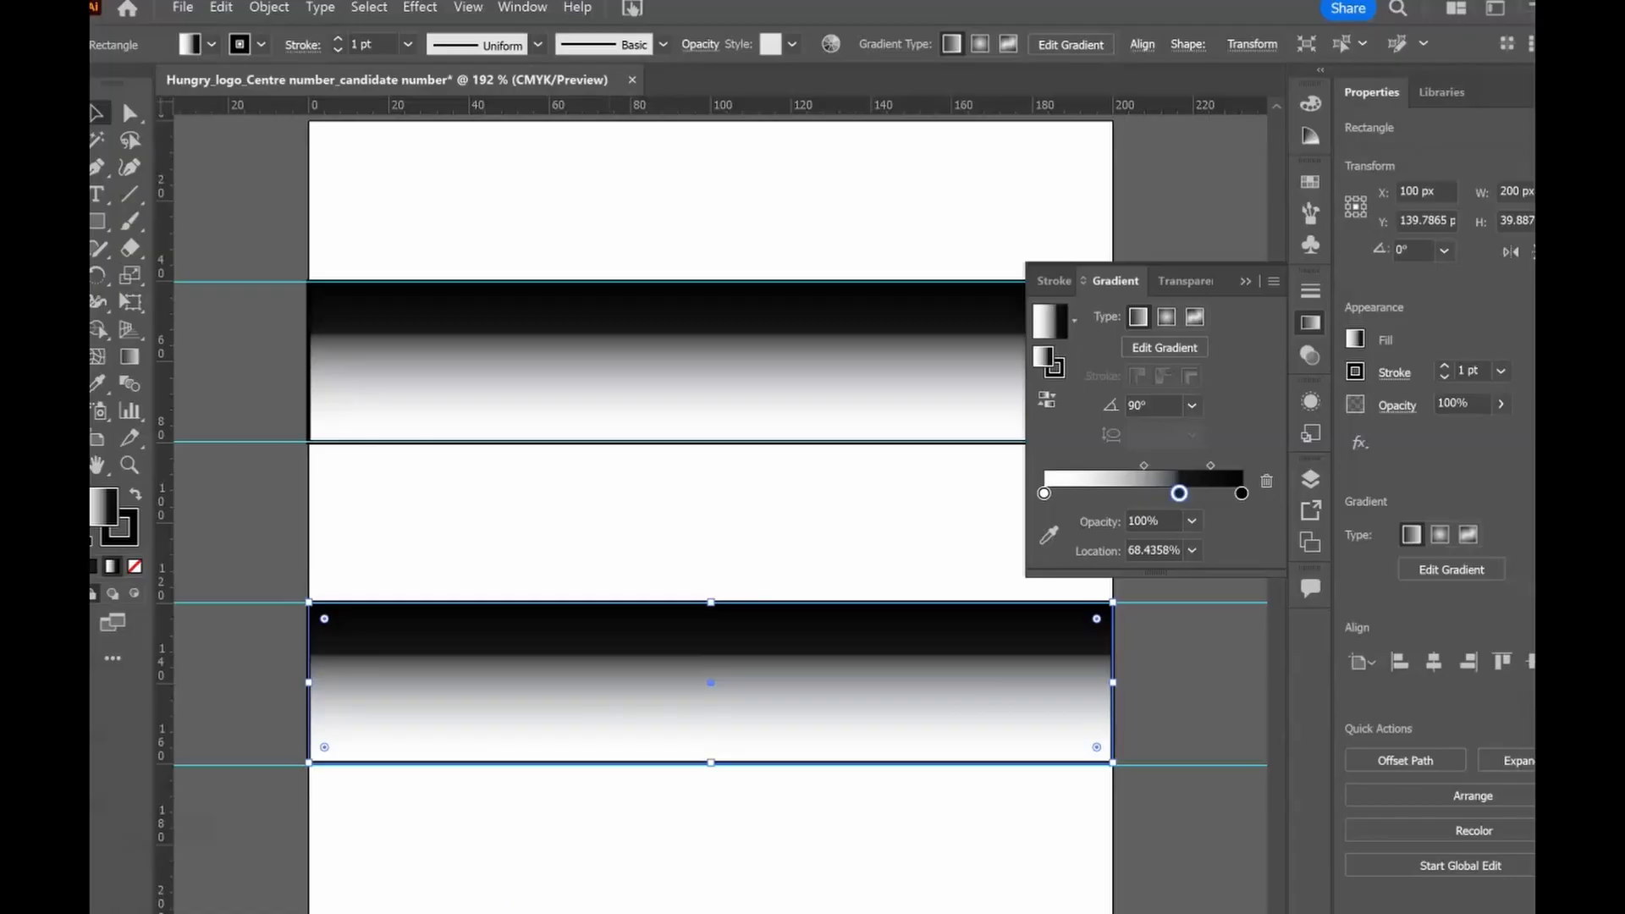
pyautogui.click(897, 911)
pyautogui.click(1244, 287)
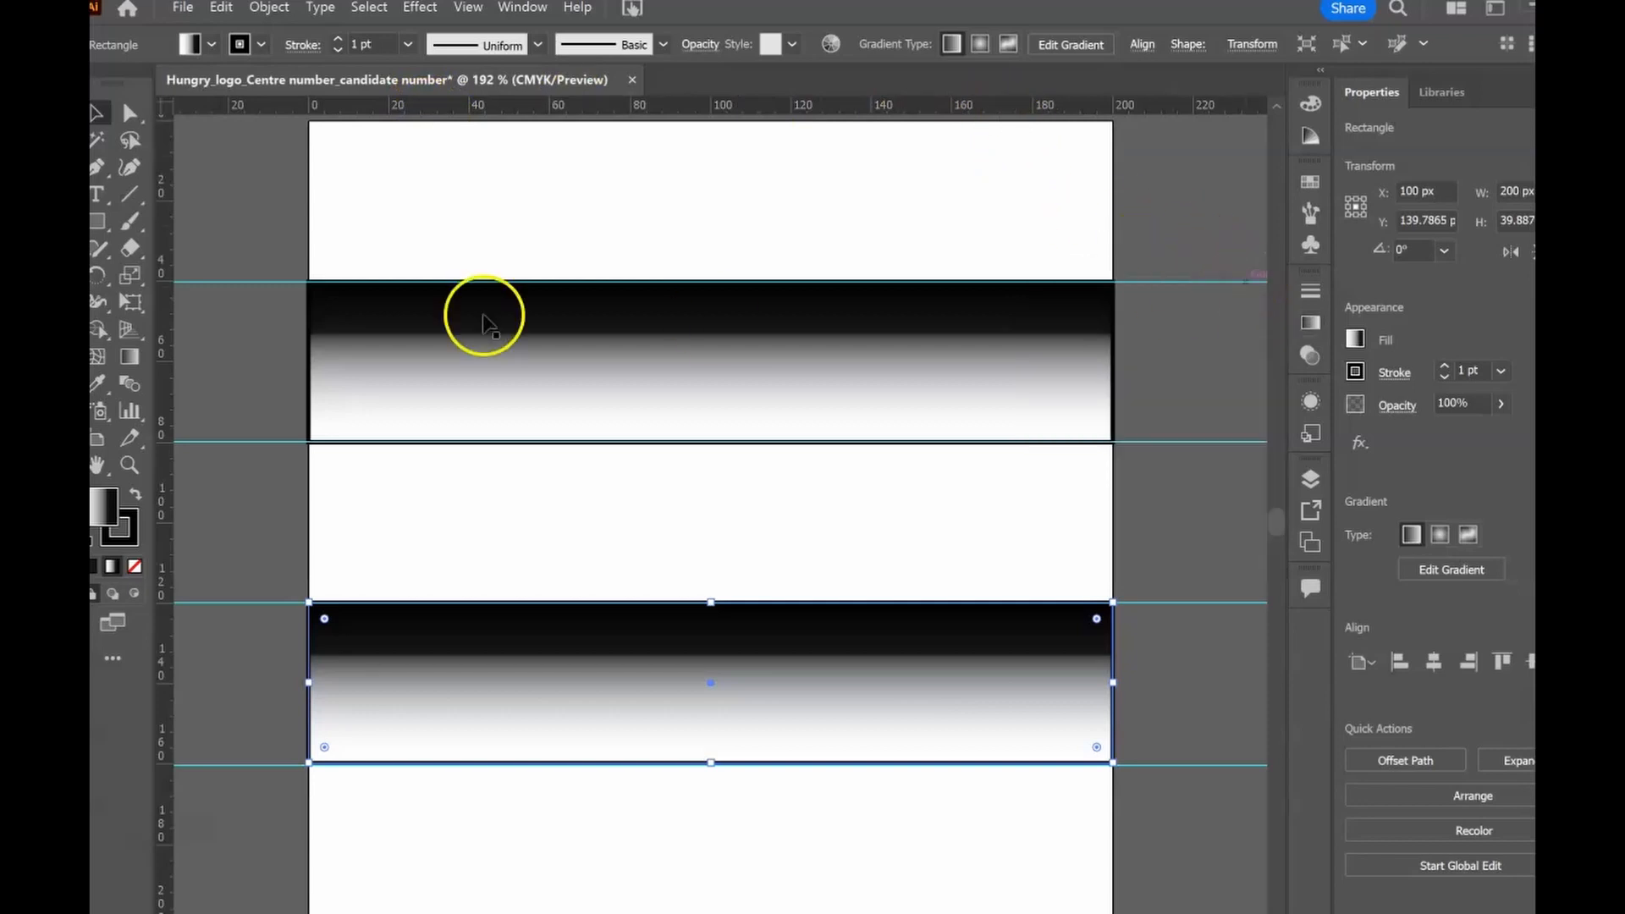
# Draw a white-filled circle about 142 px in diameter over the middle of the stripes and compare it with the exam paper's logo
pyautogui.click(108, 225)
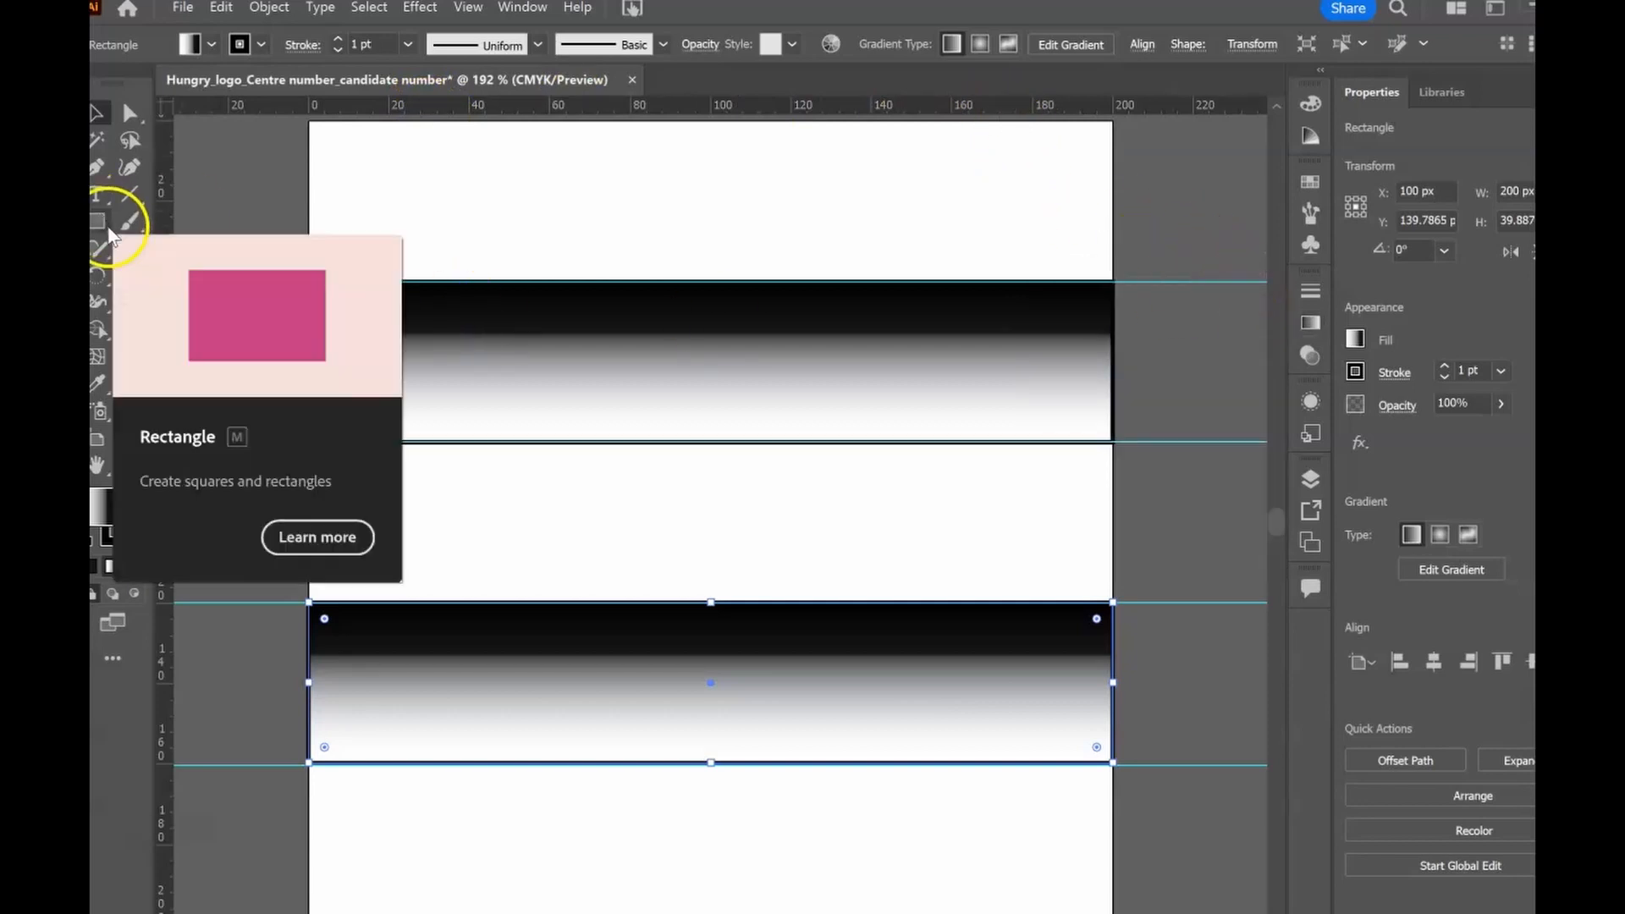
pyautogui.moveTo(109, 226); pyautogui.dragTo(225, 276)
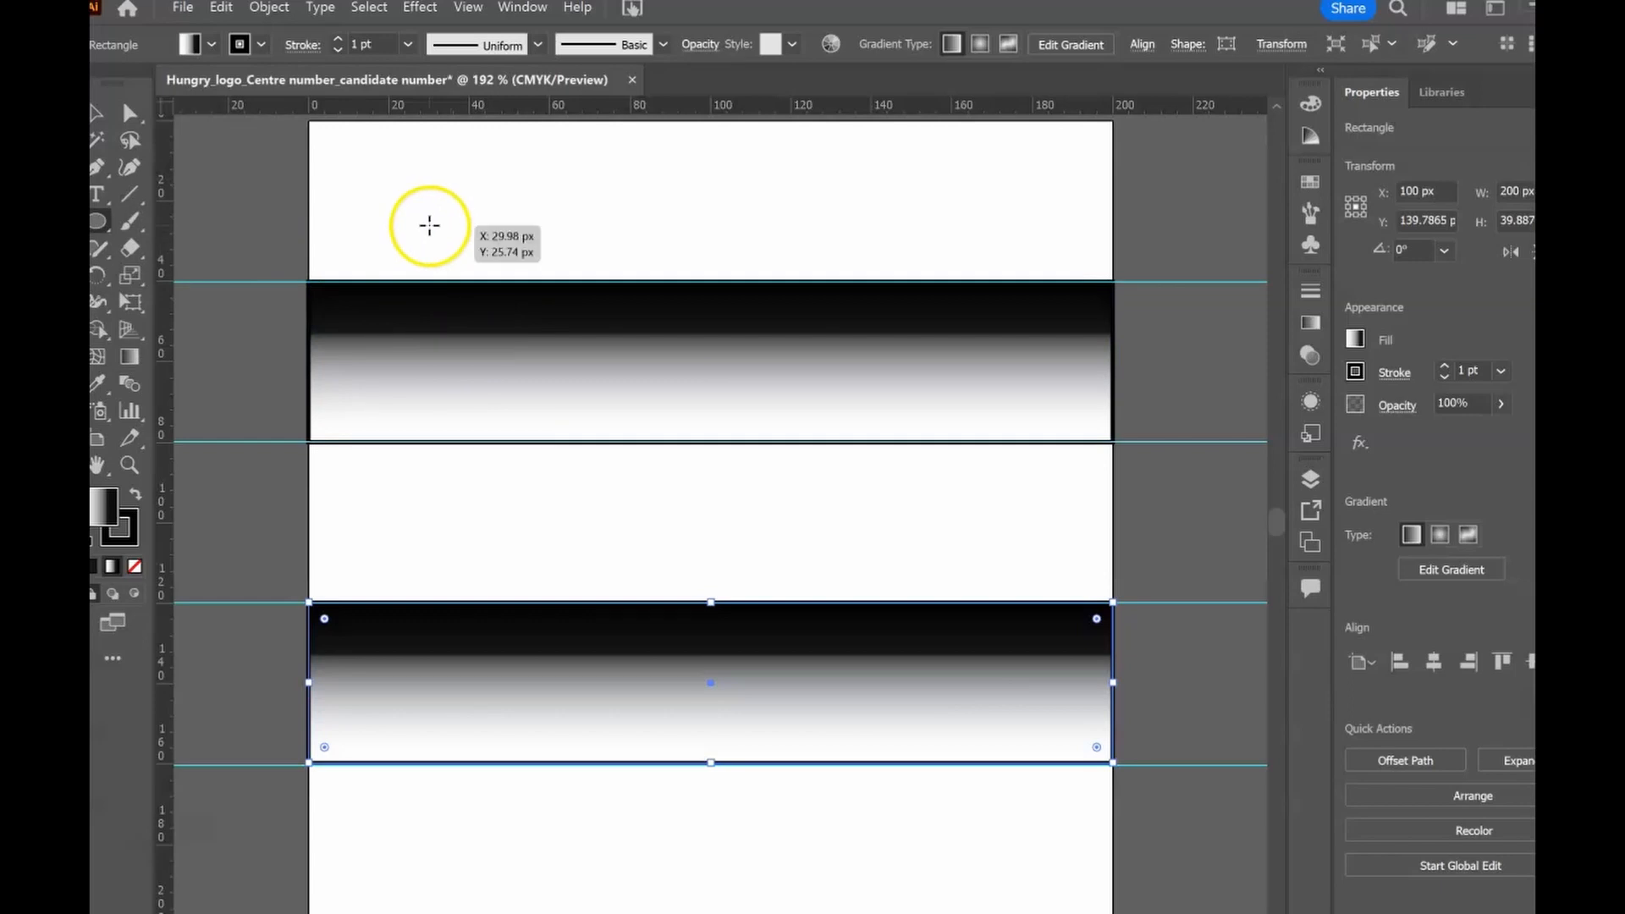
pyautogui.moveTo(429, 225)
pyautogui.mouseDown()
pyautogui.moveTo(530, 315)
pyautogui.moveTo(664, 381)
pyautogui.moveTo(936, 628)
pyautogui.moveTo(968, 838)
pyautogui.moveTo(891, 797)
pyautogui.mouseUp()
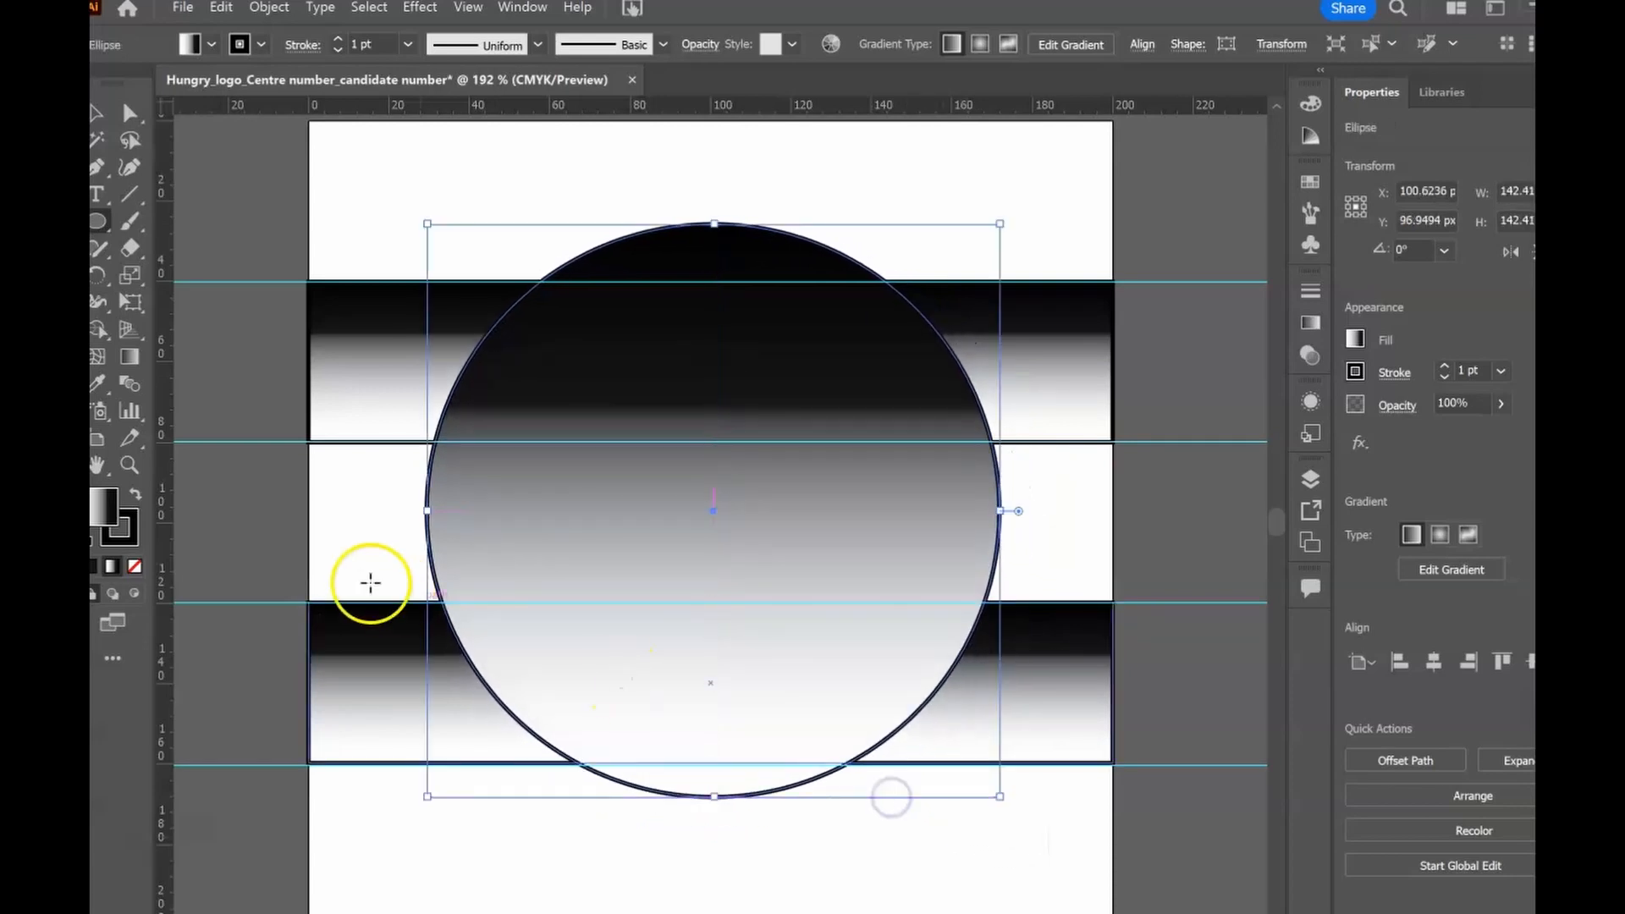
pyautogui.click(94, 564)
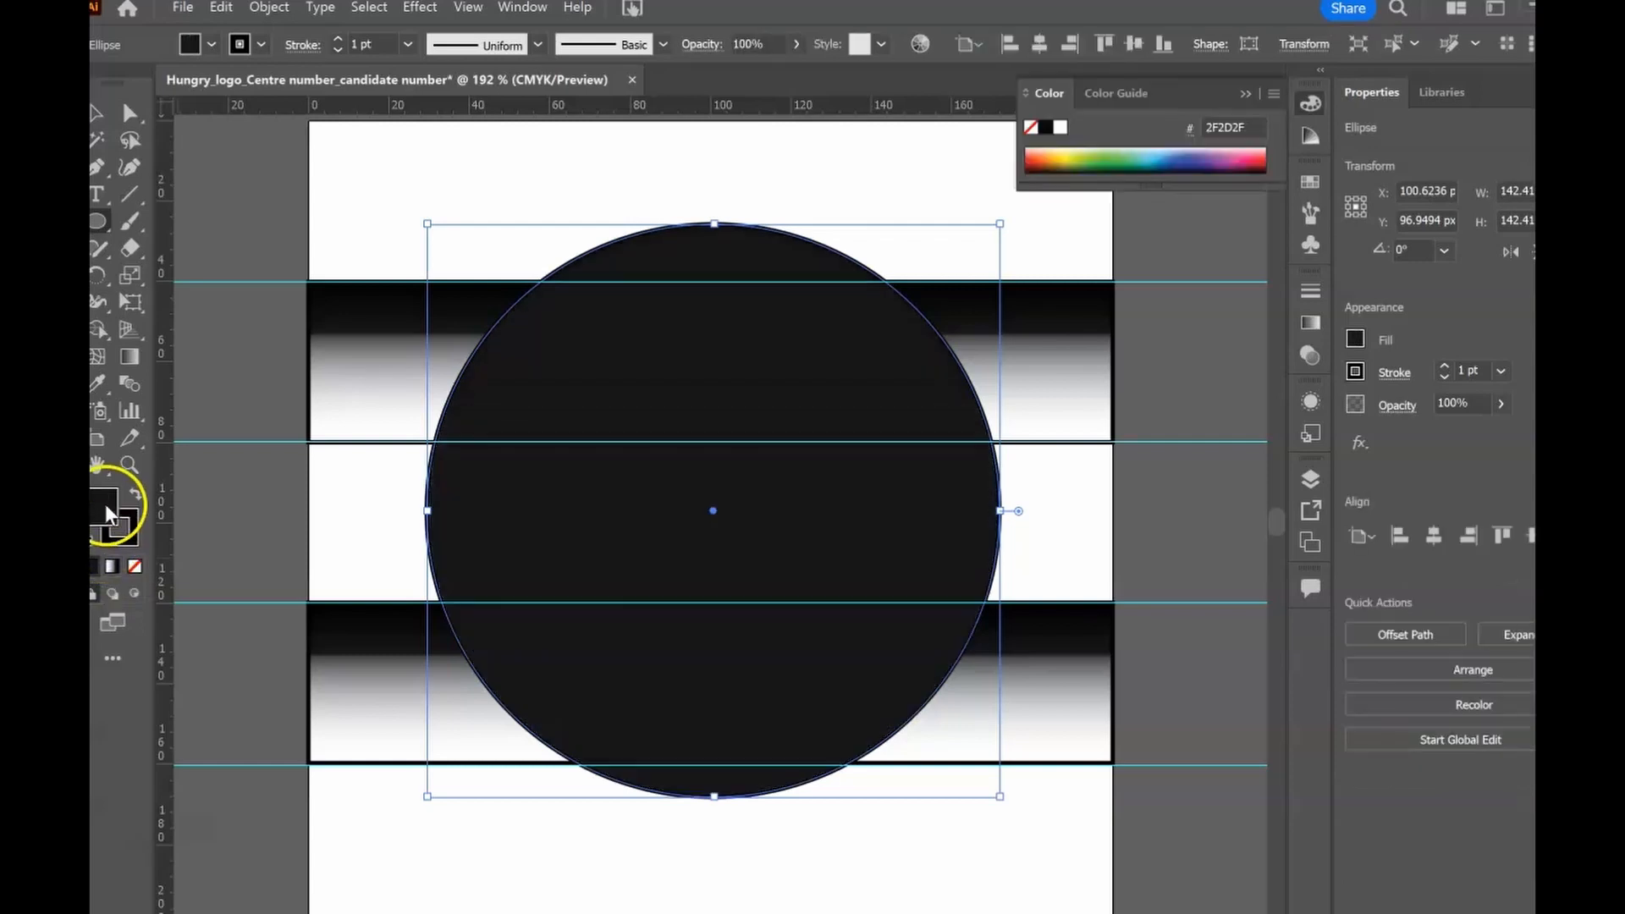
pyautogui.click(1062, 128)
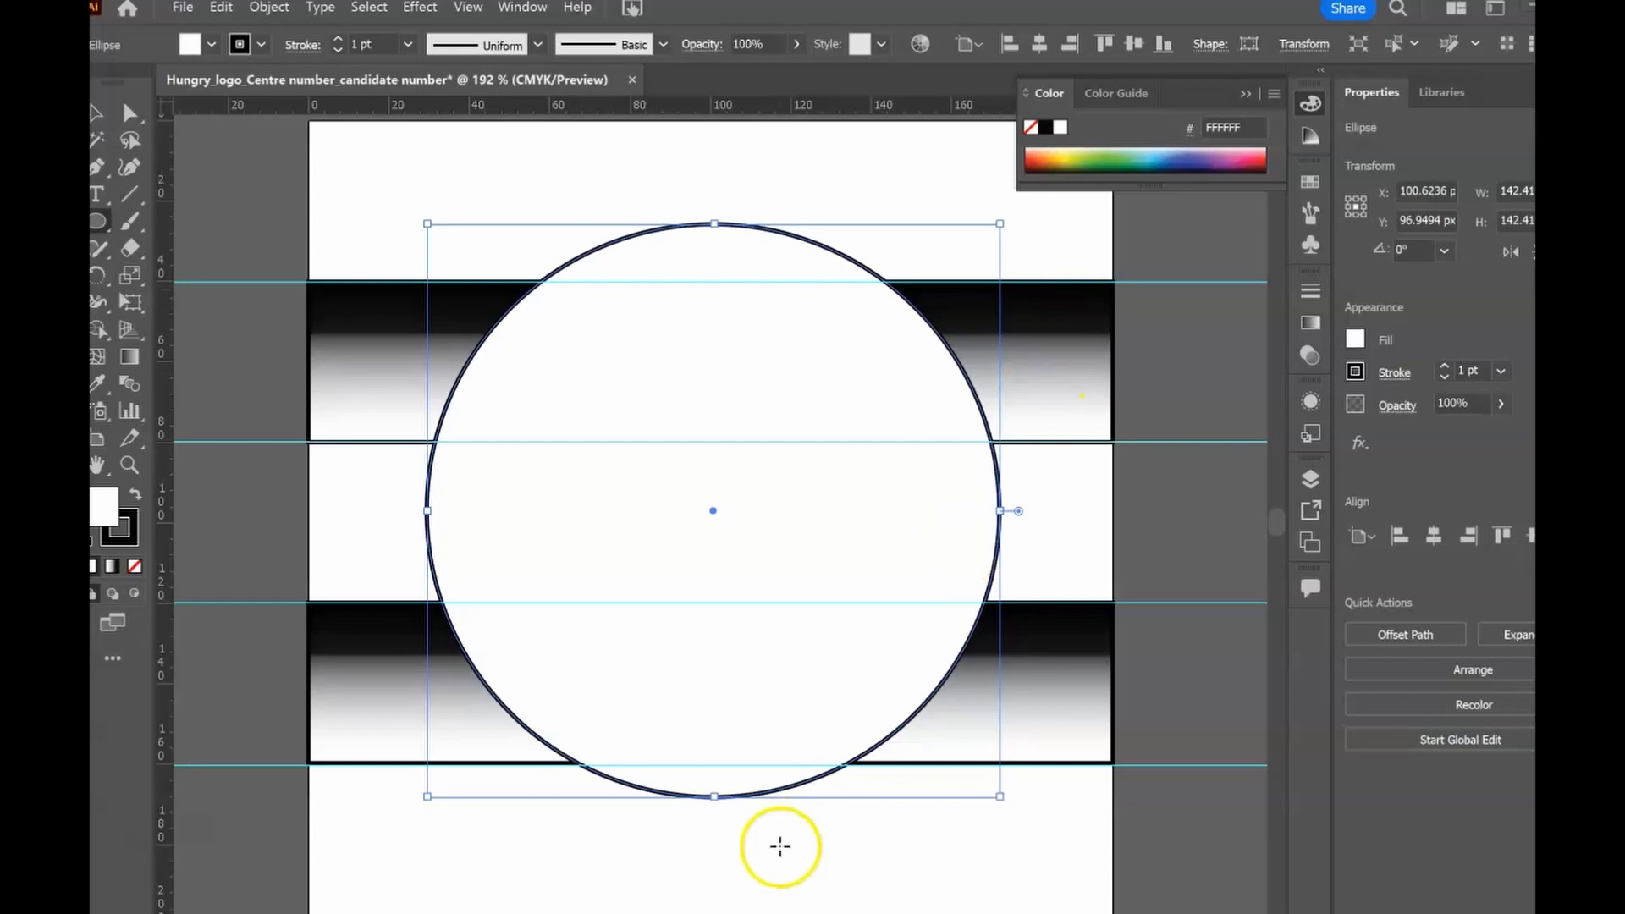
pyautogui.click(889, 846)
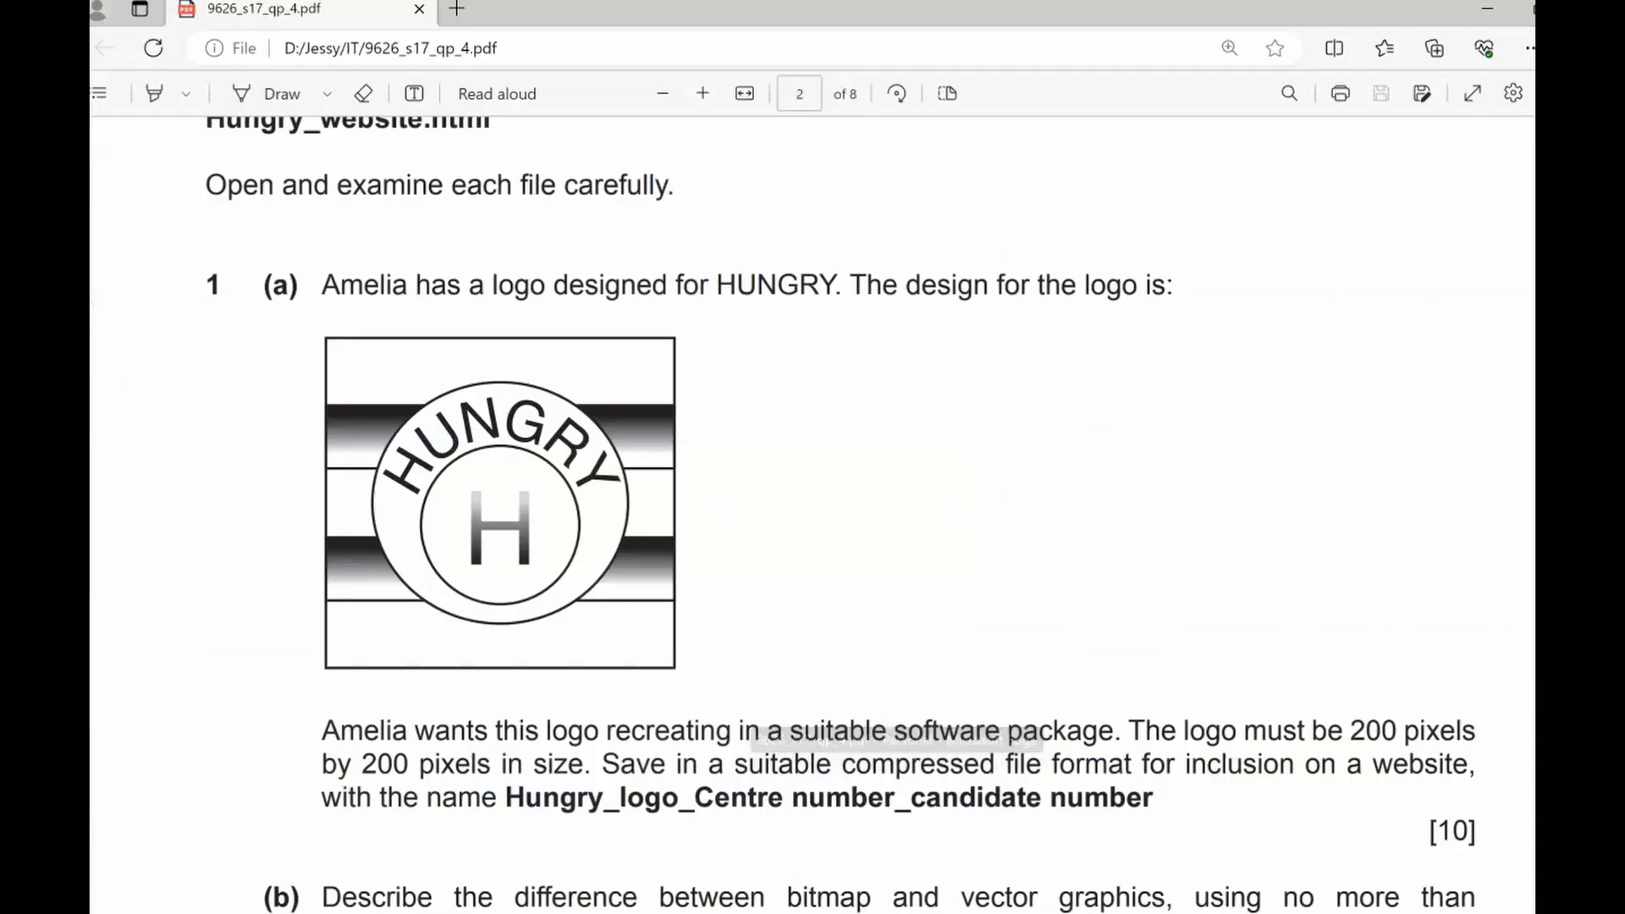
pyautogui.click(872, 912)
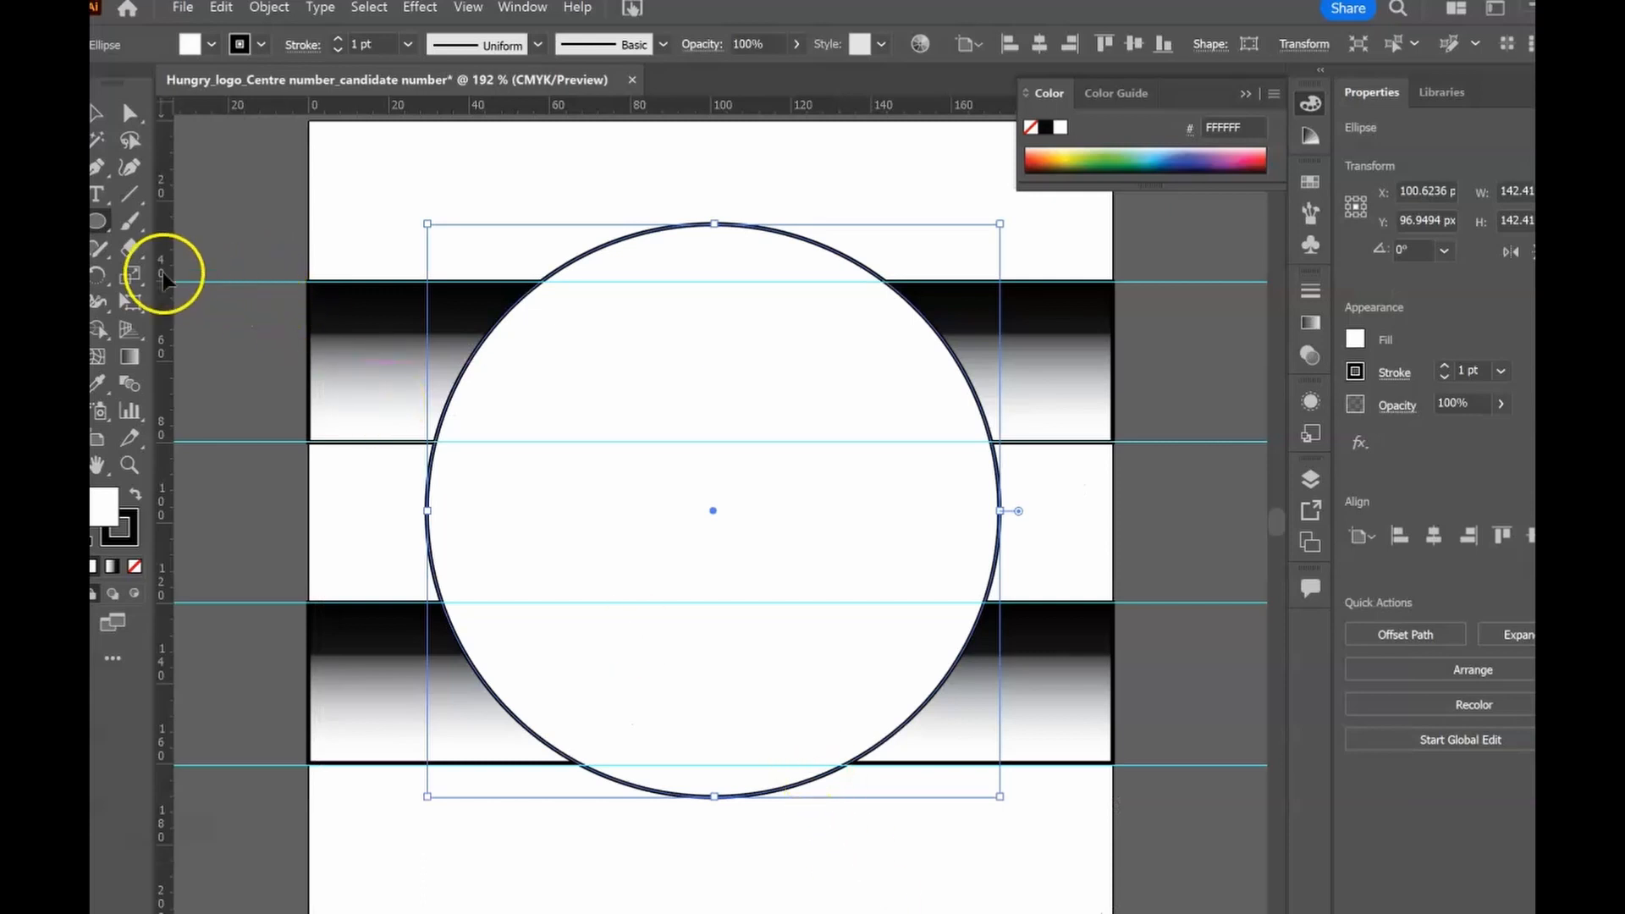
# Release the guide at 40 px and hide the remaining guides
pyautogui.click(98, 113)
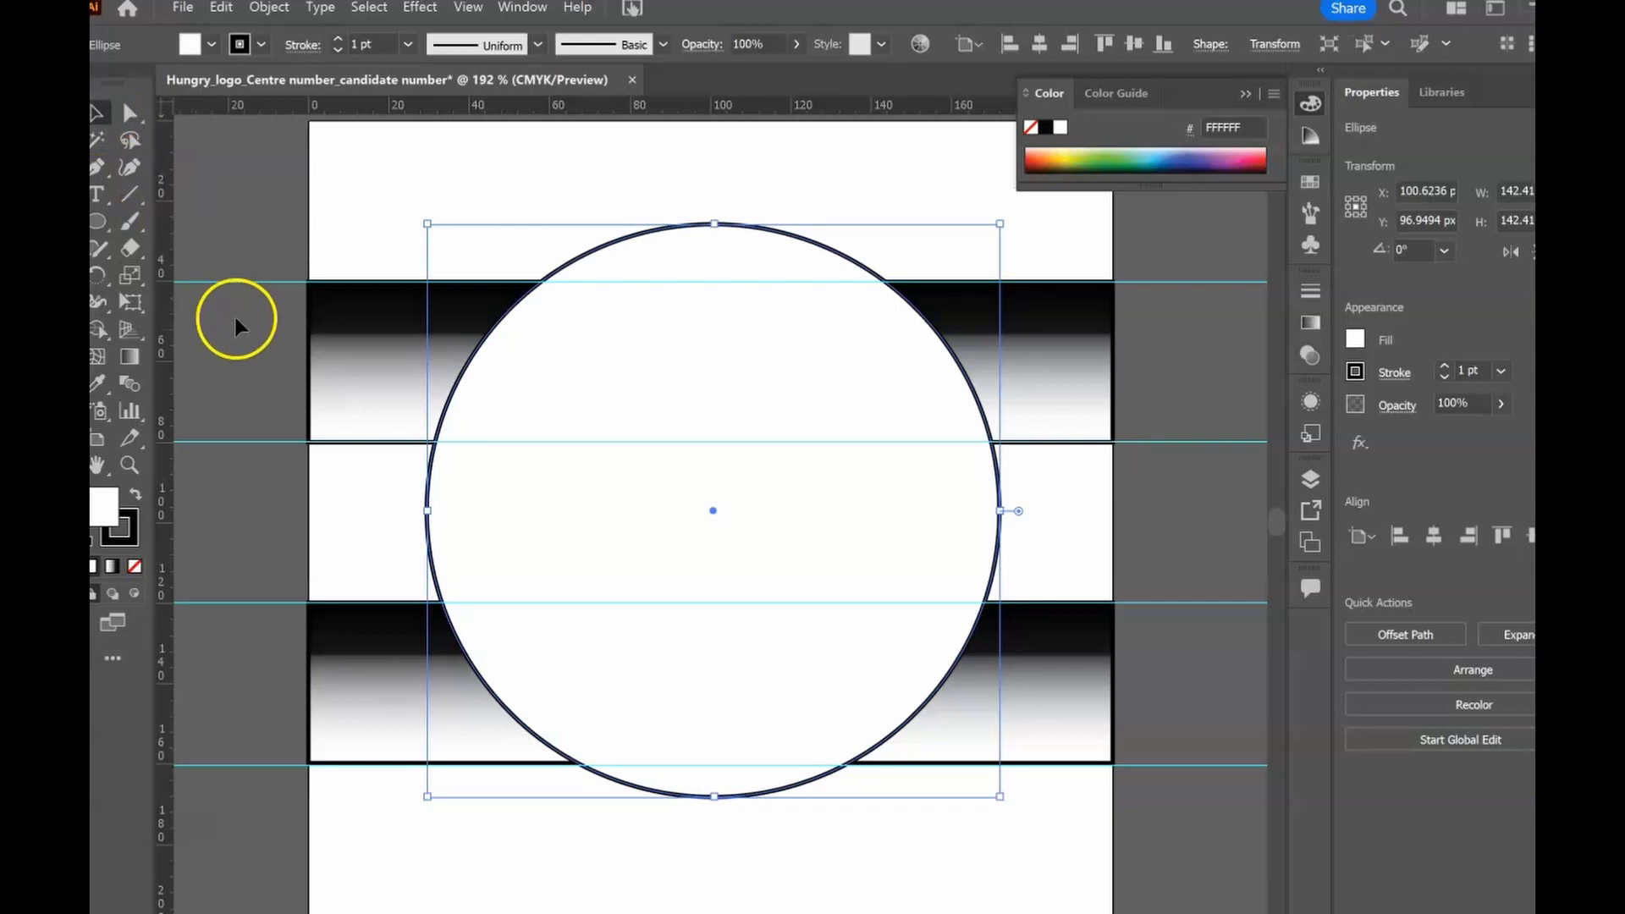
pyautogui.rightClick(235, 285)
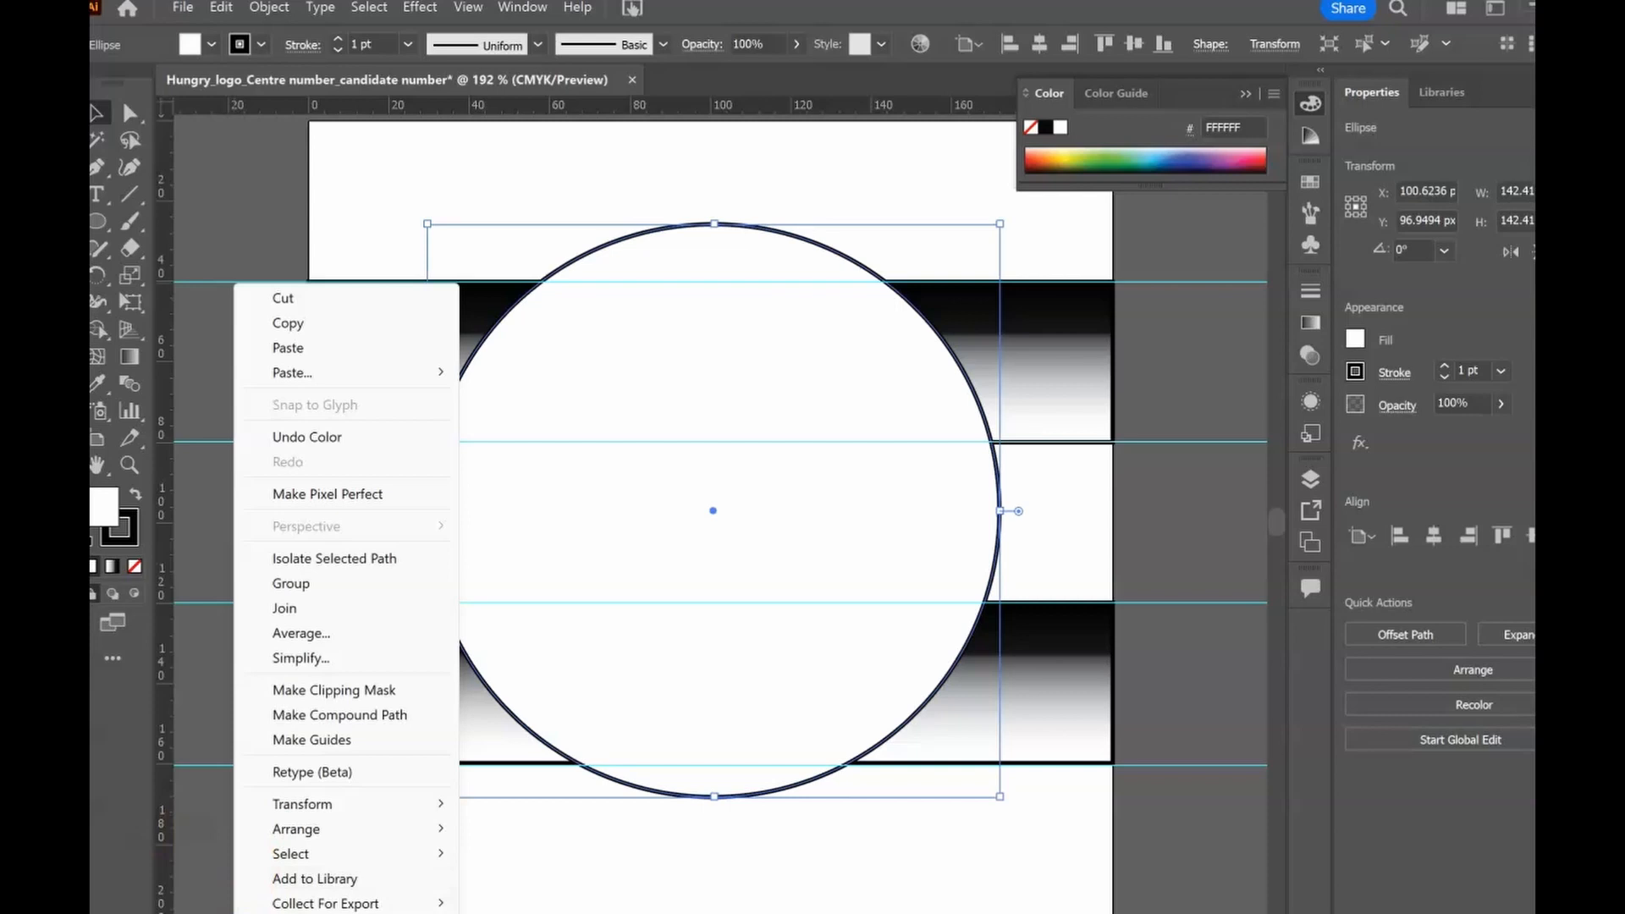
pyautogui.click(192, 441)
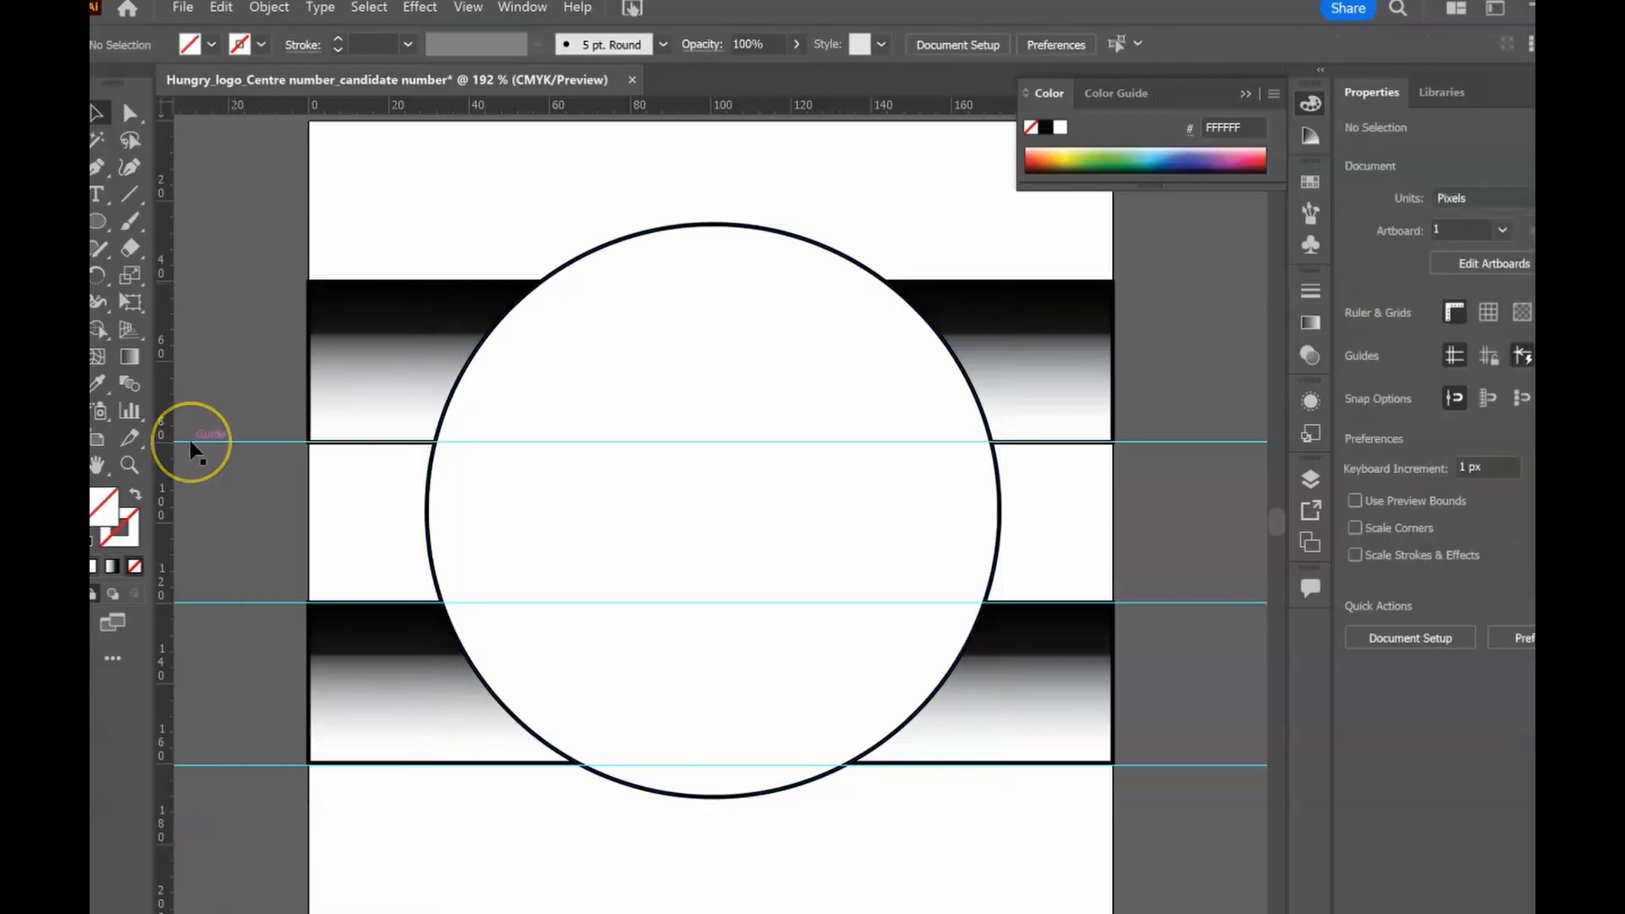
pyautogui.rightClick(194, 452)
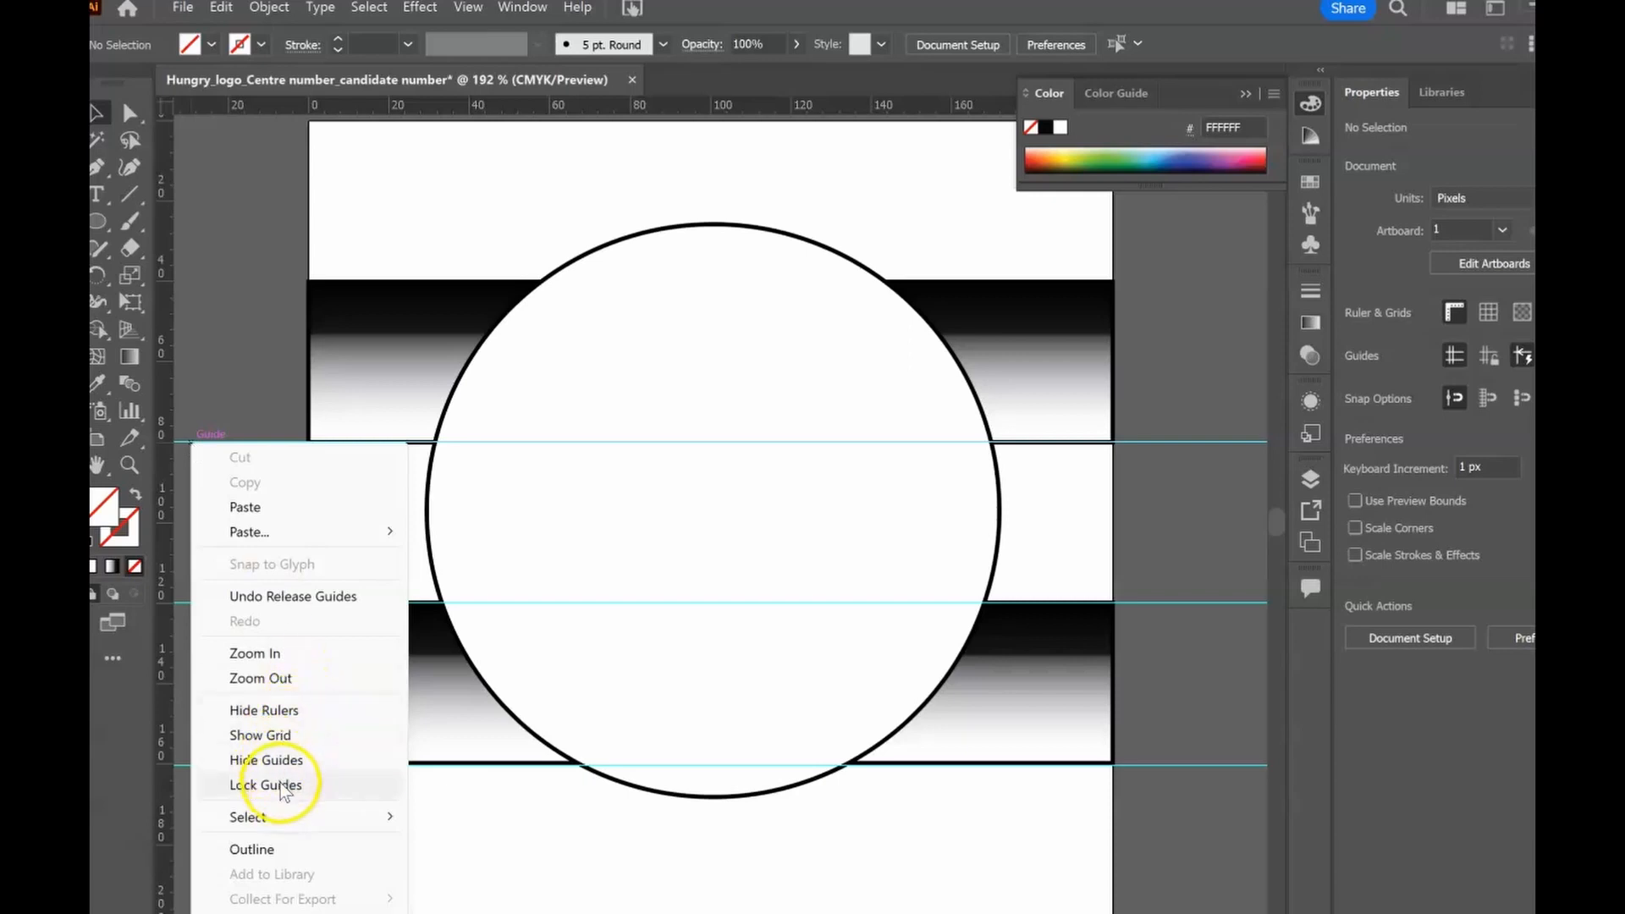
pyautogui.click(266, 760)
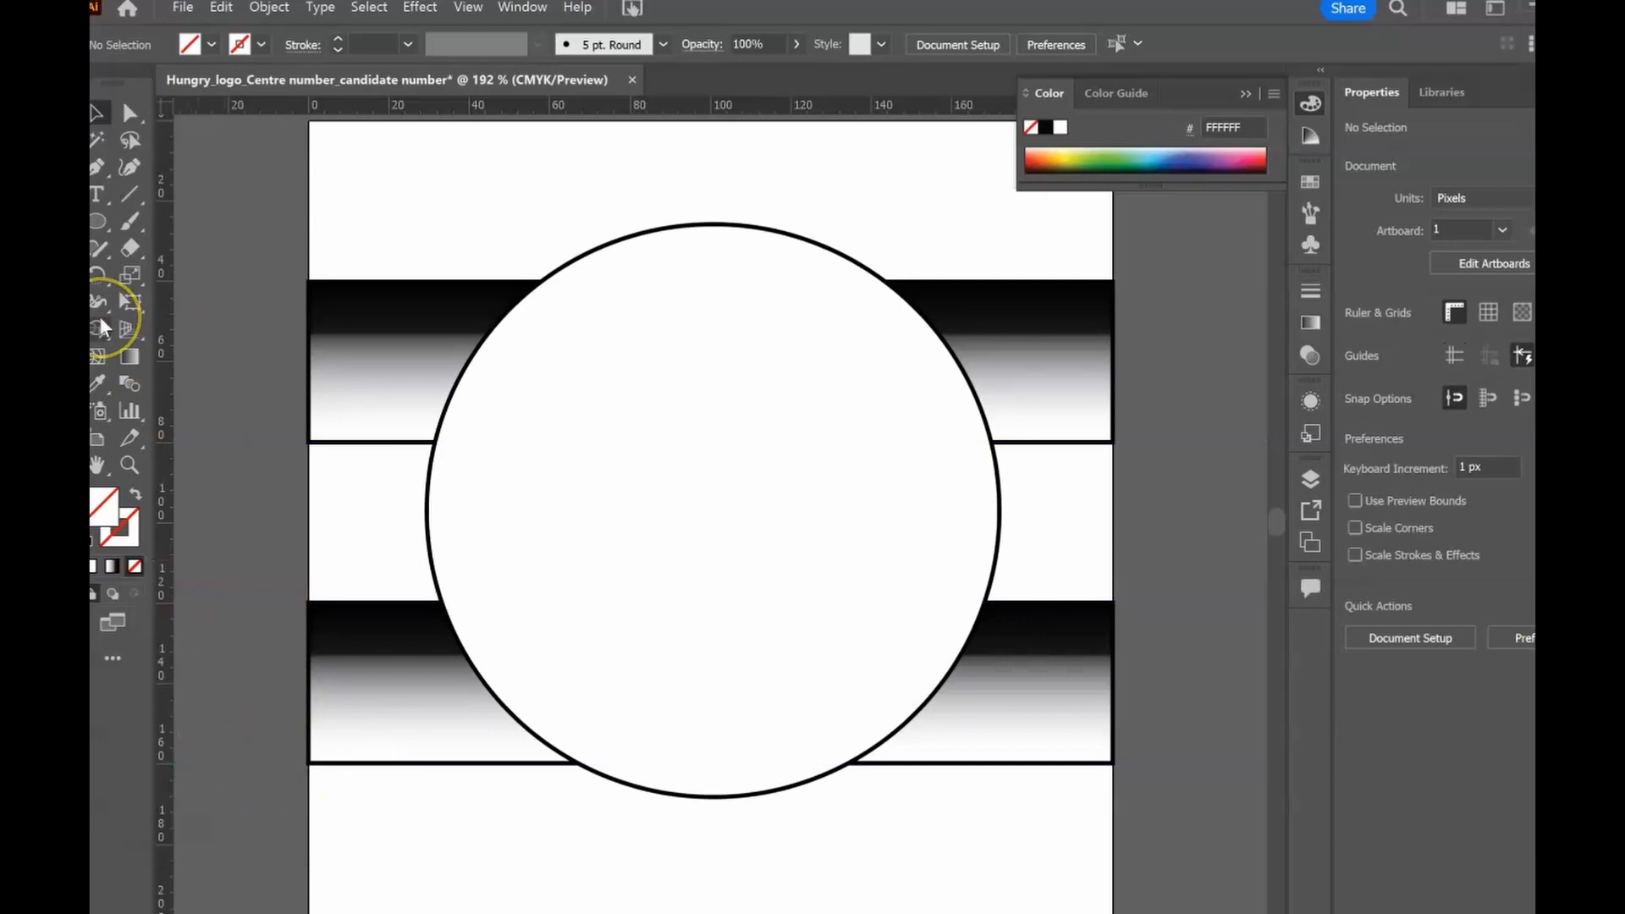
# Draw an unfilled circle about 81 px in diameter inside the white circle, and move the white circle to X 100 px
pyautogui.press('l')
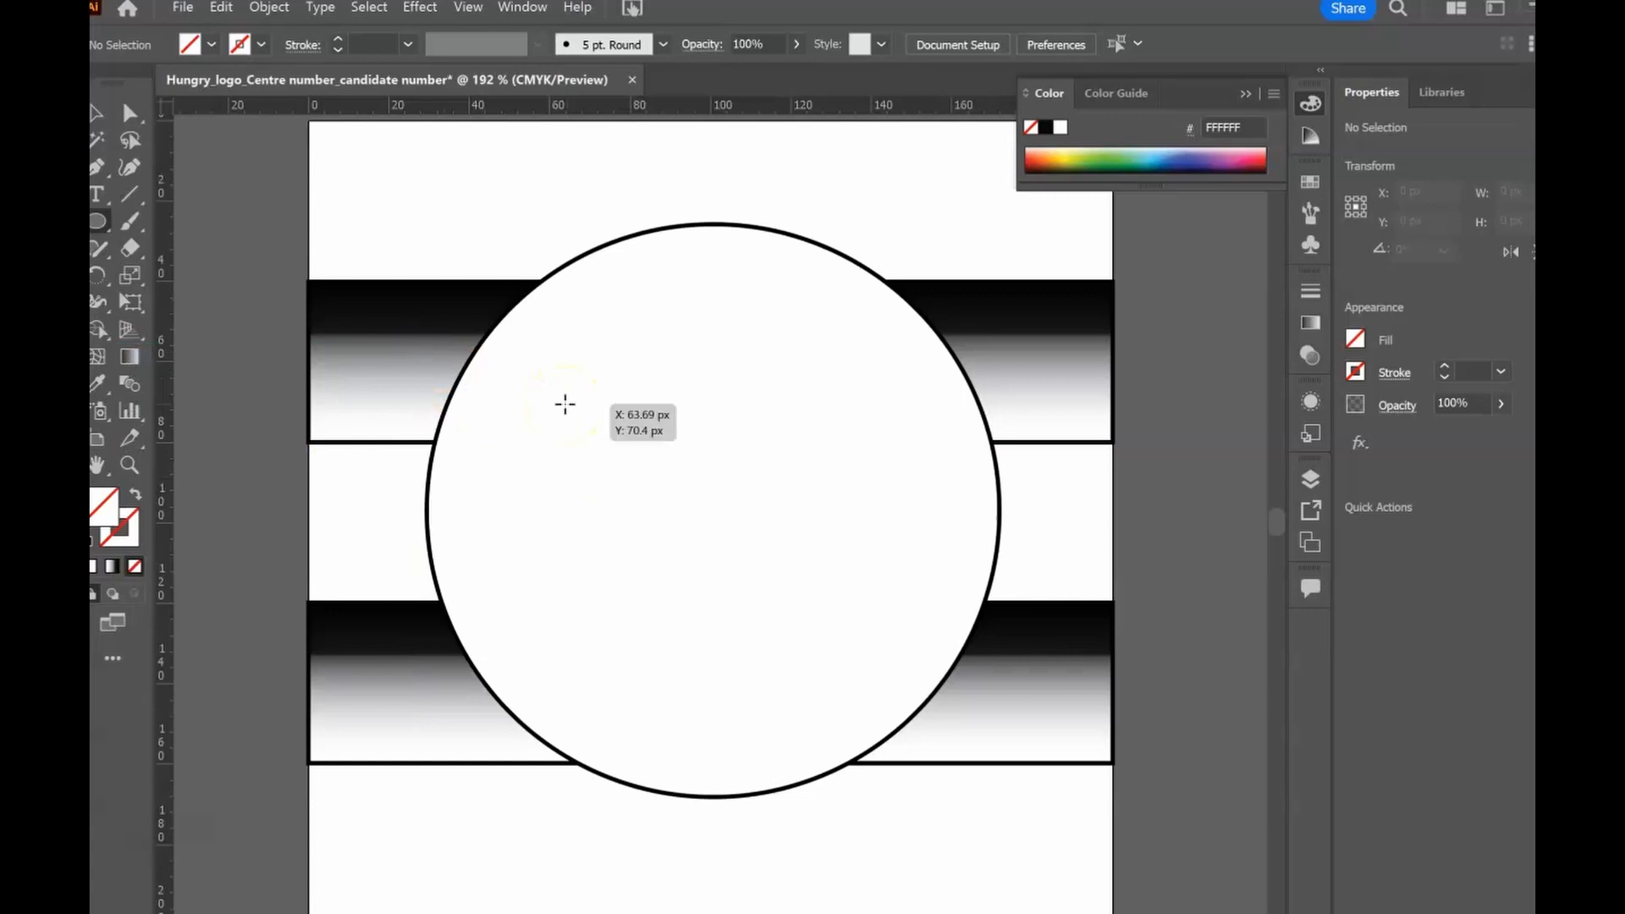
pyautogui.moveTo(564, 404); pyautogui.dragTo(884, 732)
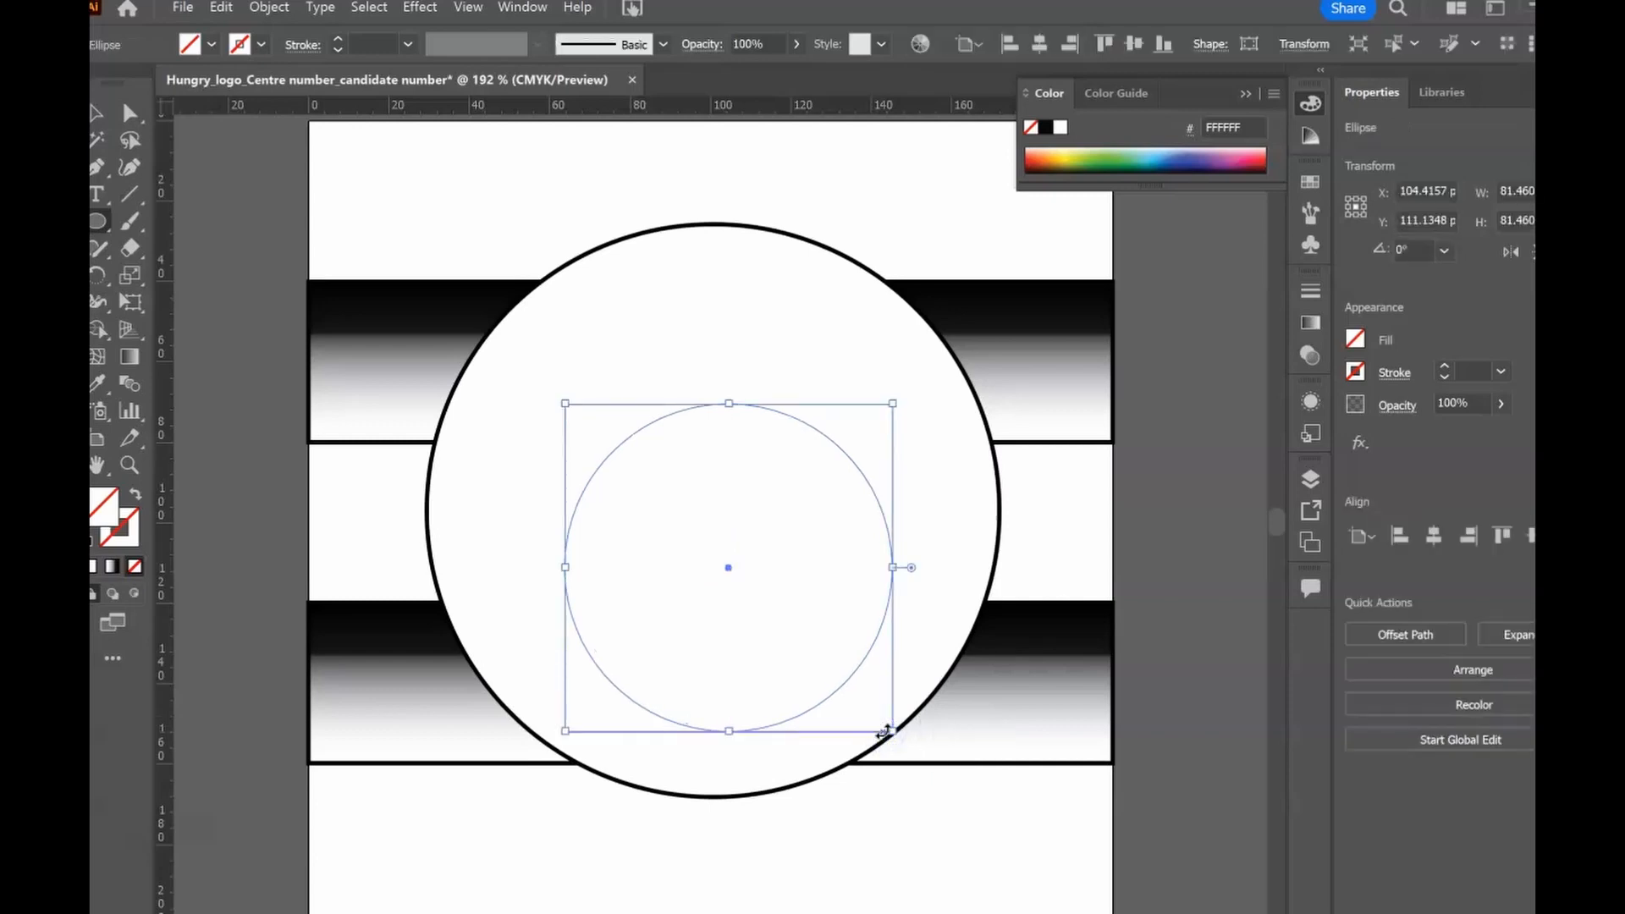
pyautogui.press('v')
pyautogui.moveTo(714, 482)
pyautogui.mouseDown()
pyautogui.moveTo(678, 476)
pyautogui.moveTo(706, 490)
pyautogui.mouseUp()
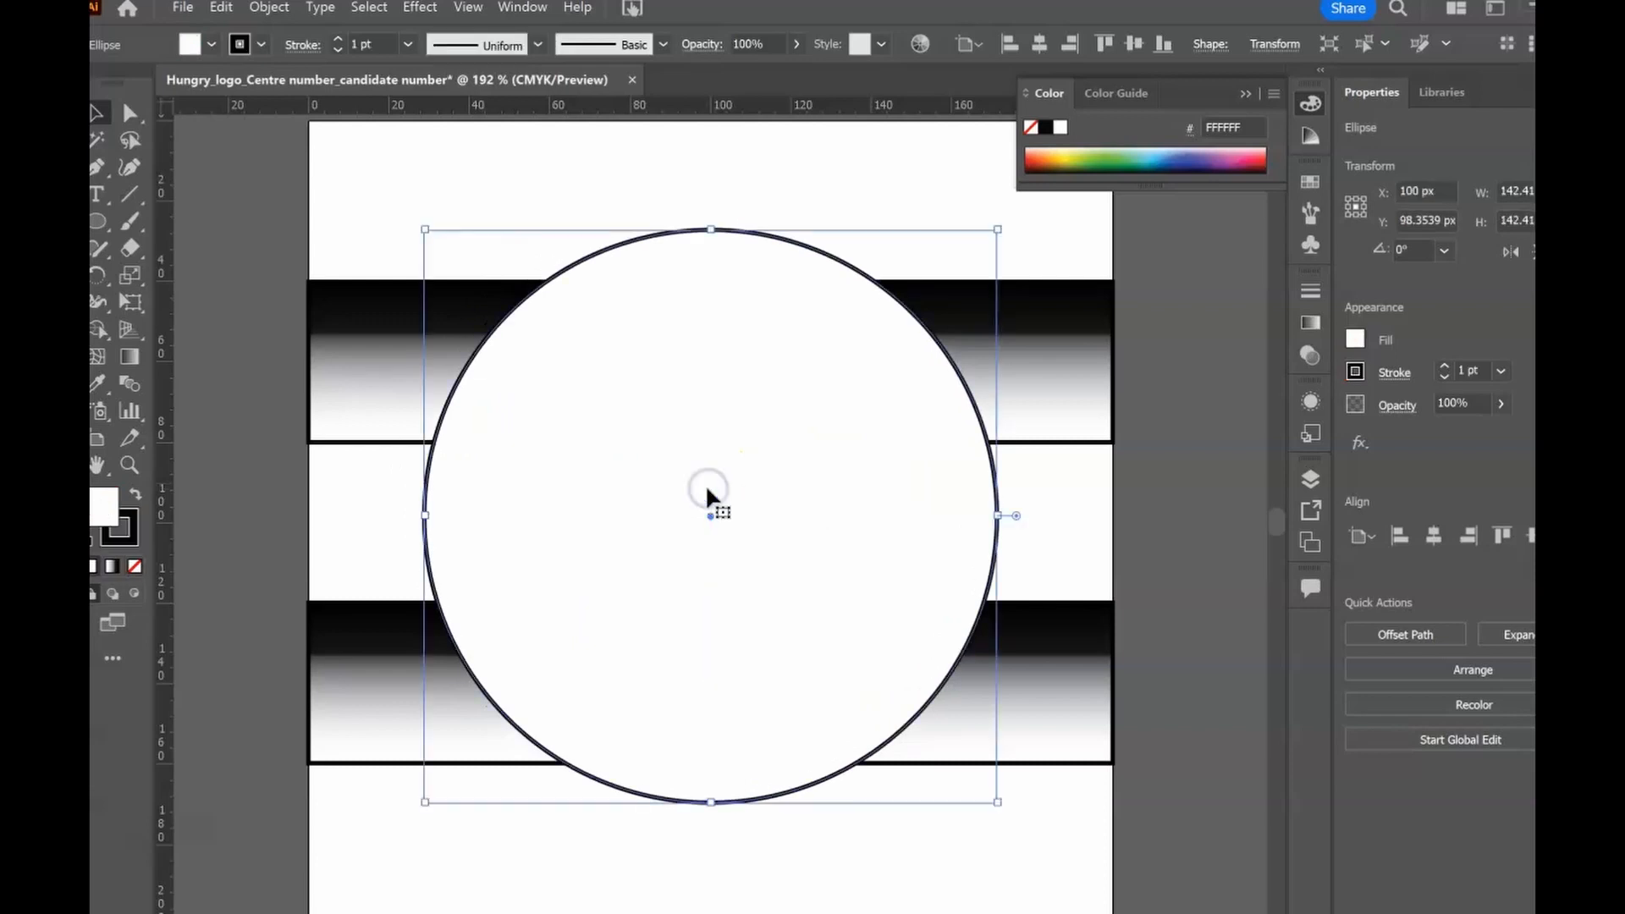
# Draw a white-filled circle about 87 px in diameter in the lower part of the large circle and stretch its height to about 89 px
pyautogui.click(96, 224)
pyautogui.moveTo(104, 227); pyautogui.dragTo(159, 276)
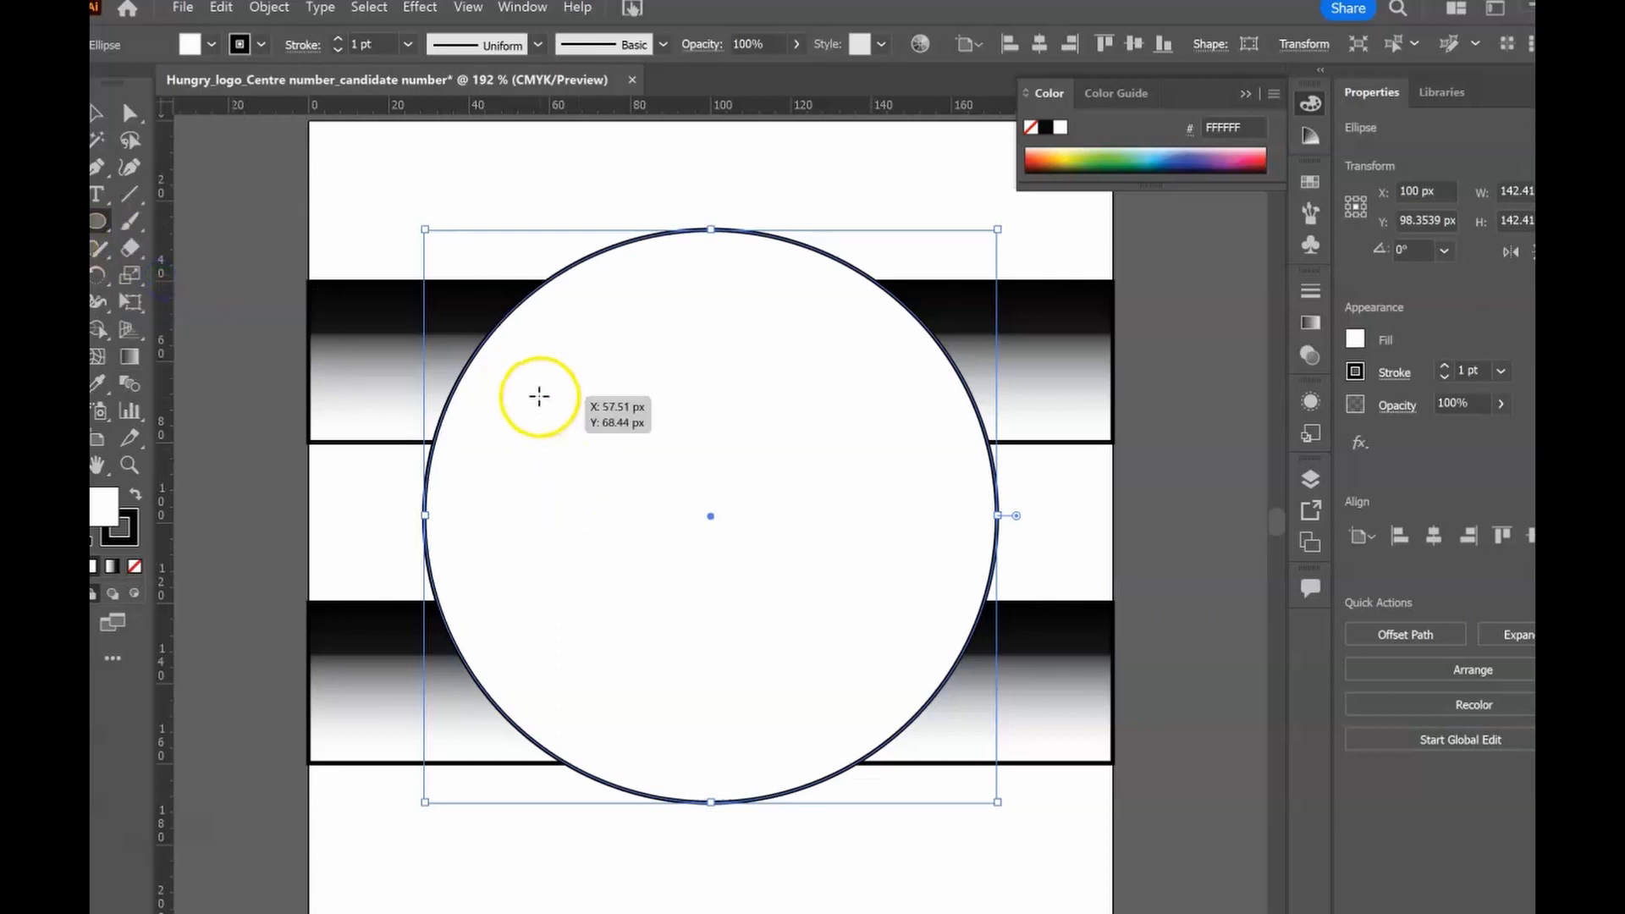
pyautogui.moveTo(536, 392)
pyautogui.mouseDown()
pyautogui.moveTo(728, 551)
pyautogui.moveTo(887, 744)
pyautogui.mouseUp()
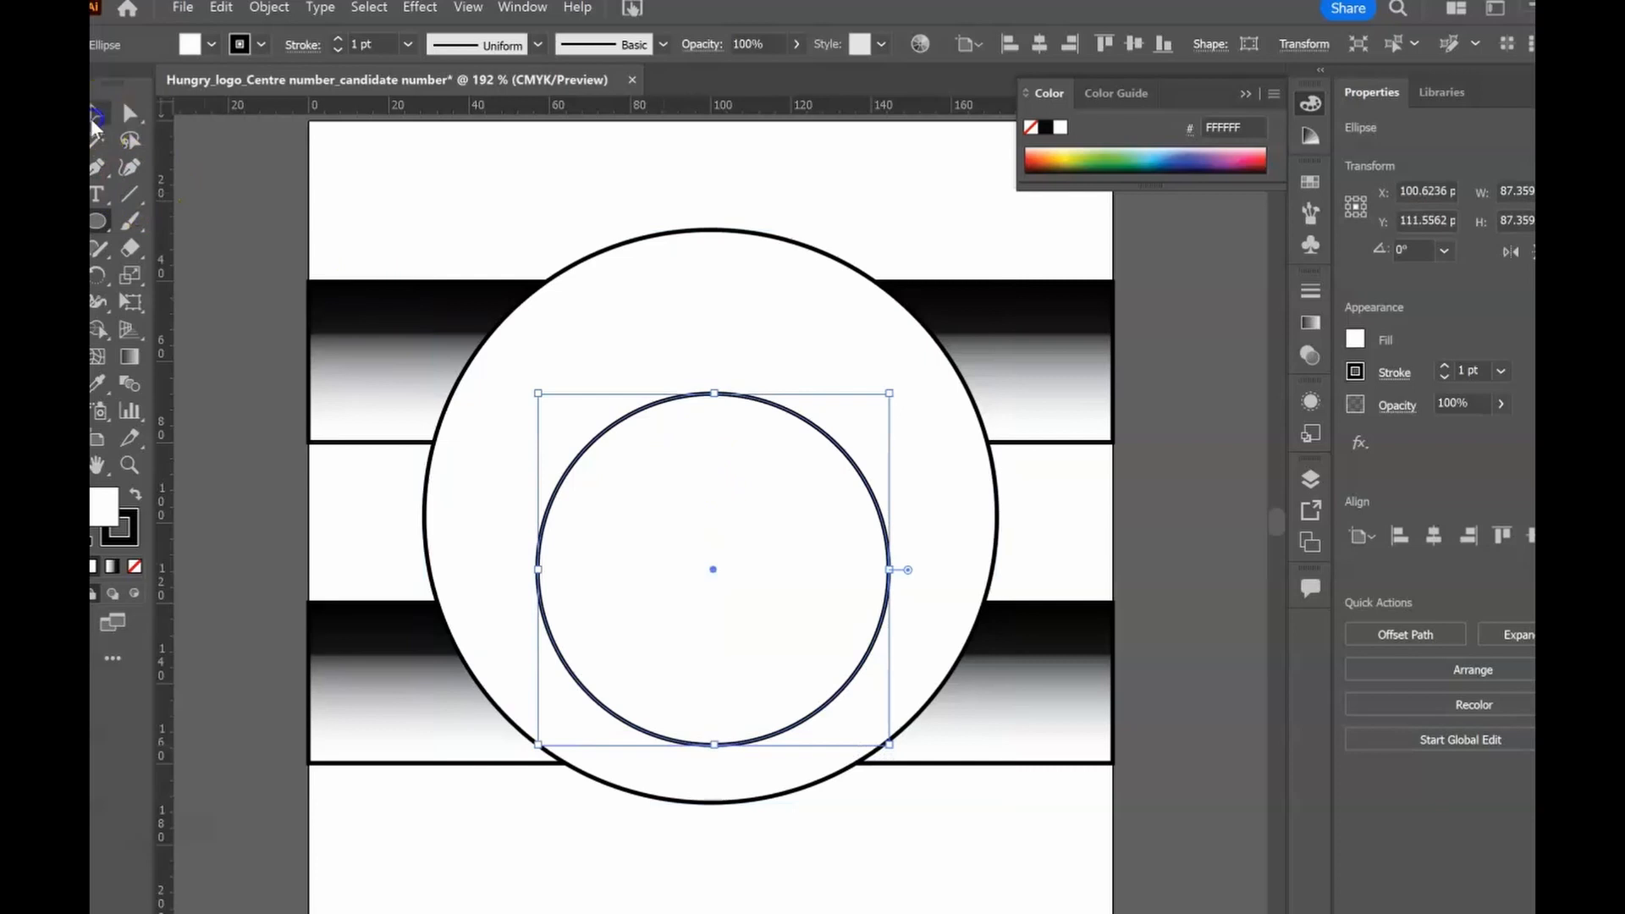
pyautogui.click(95, 119)
pyautogui.moveTo(716, 396)
pyautogui.mouseDown()
pyautogui.moveTo(700, 359)
pyautogui.moveTo(714, 384)
pyautogui.mouseUp()
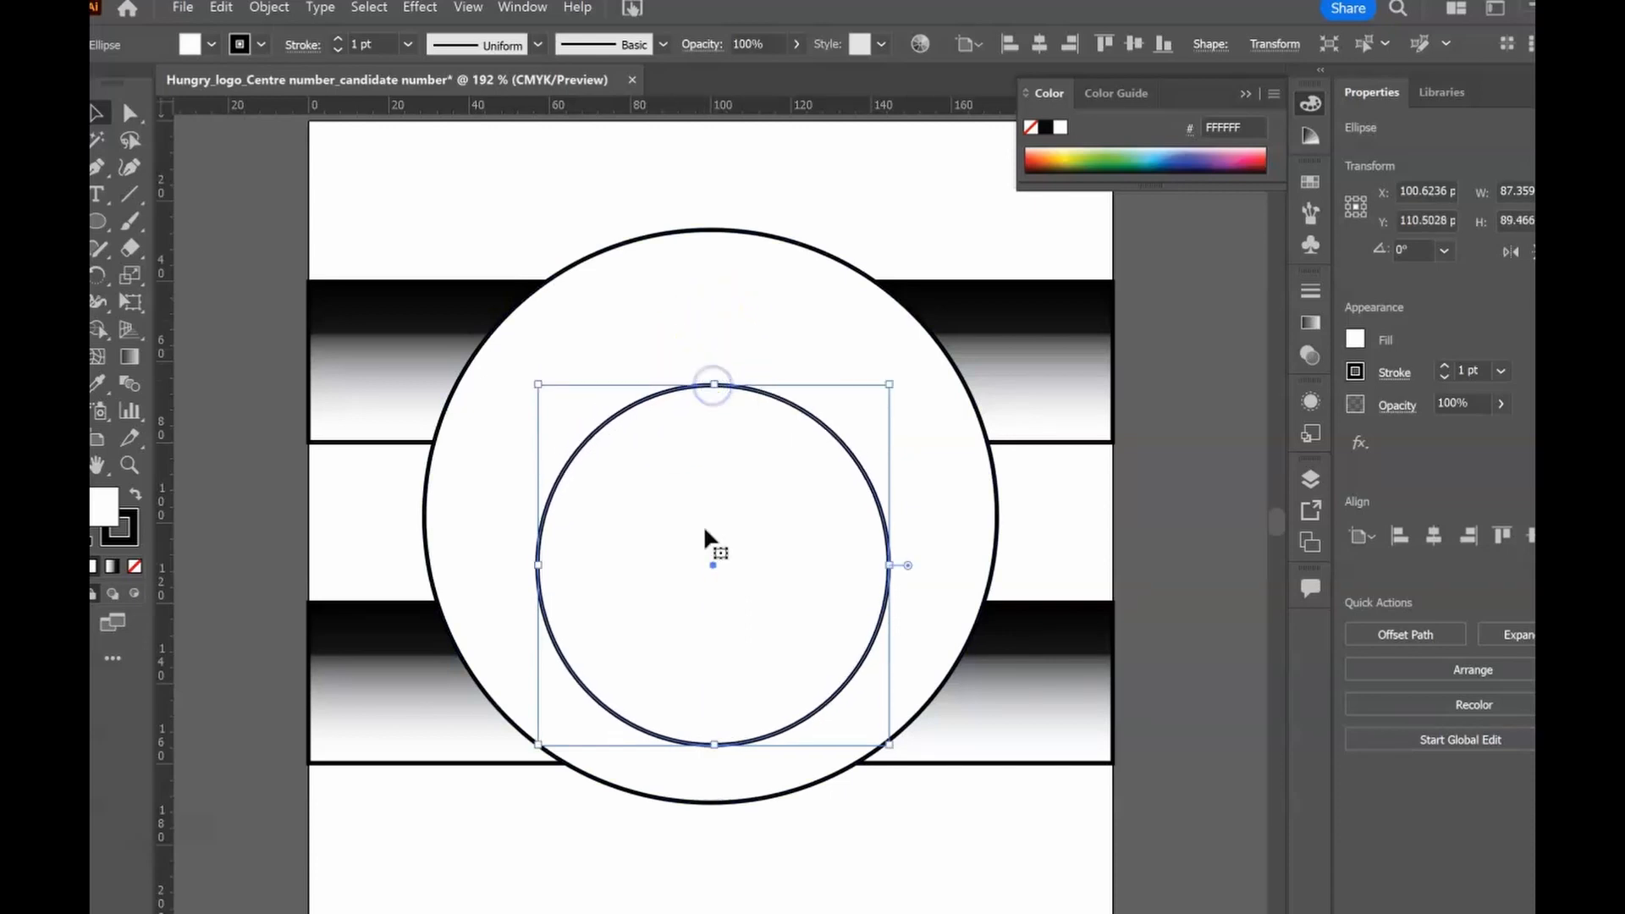
# Compare the inner circle with the exam paper's logo and move it to X 100 px, Y about 113 px
pyautogui.click(896, 912)
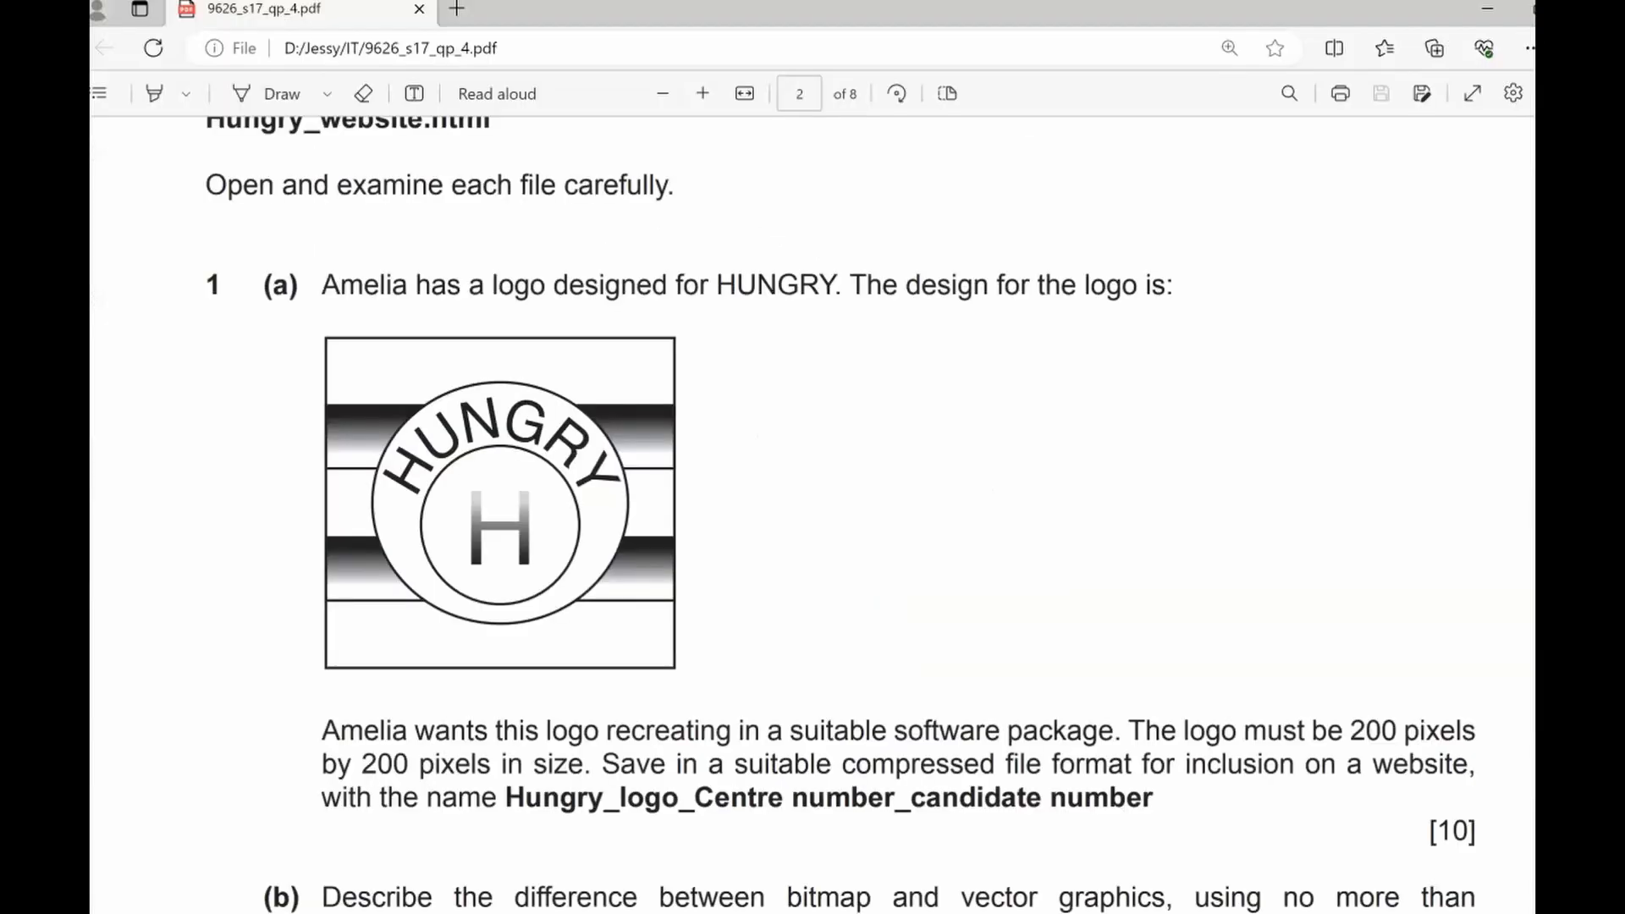
pyautogui.click(897, 912)
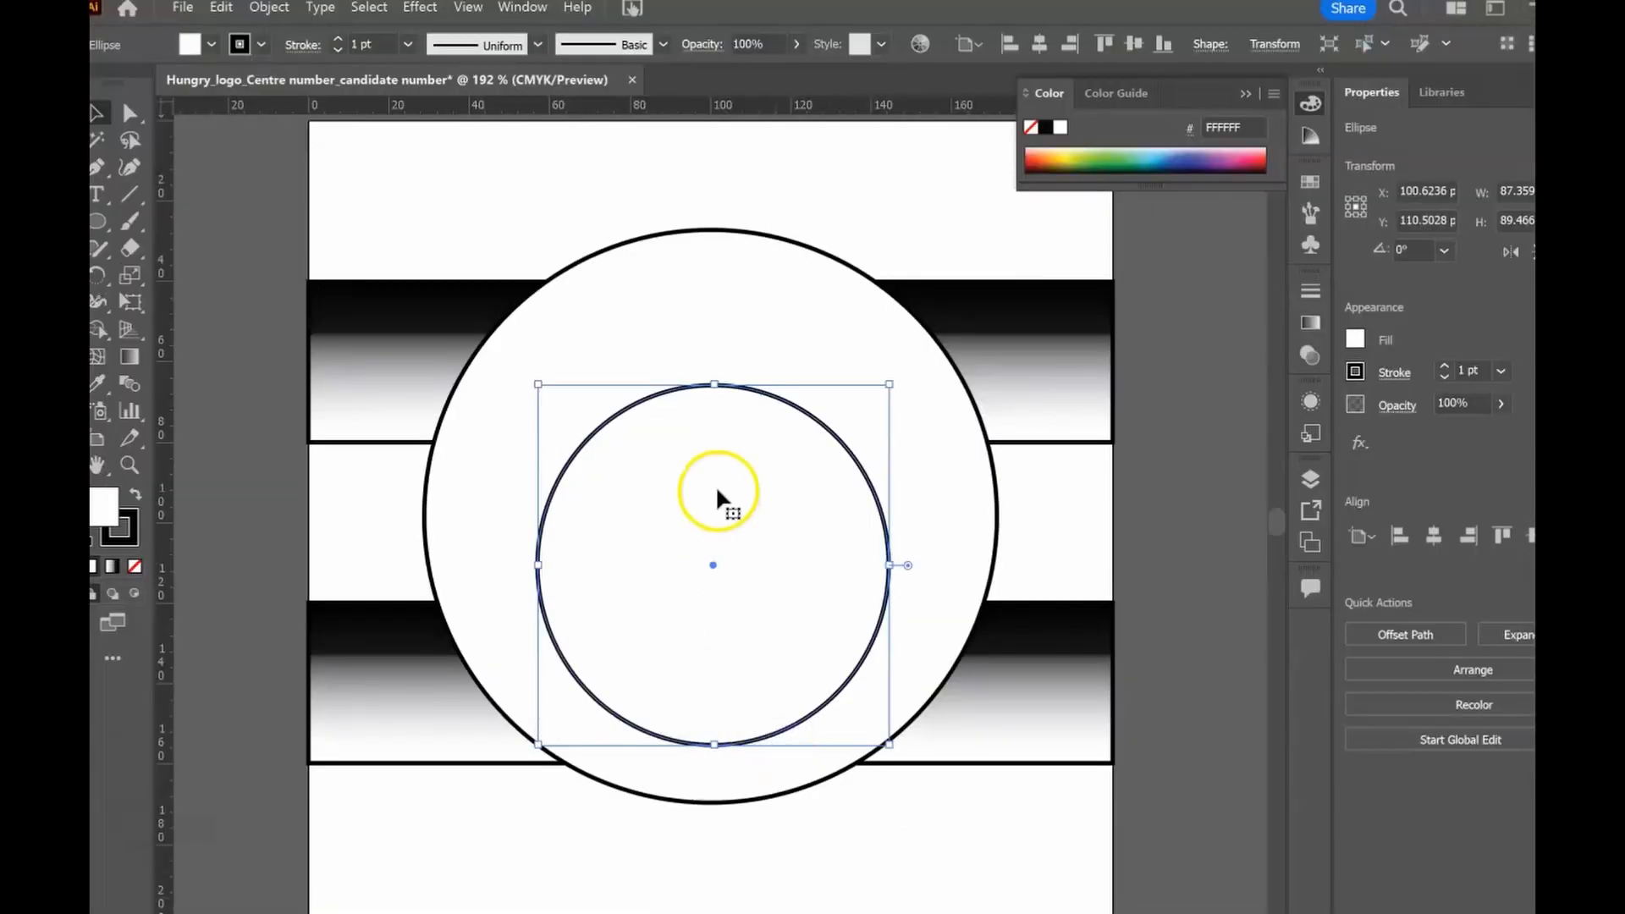
pyautogui.moveTo(715, 489); pyautogui.dragTo(707, 503)
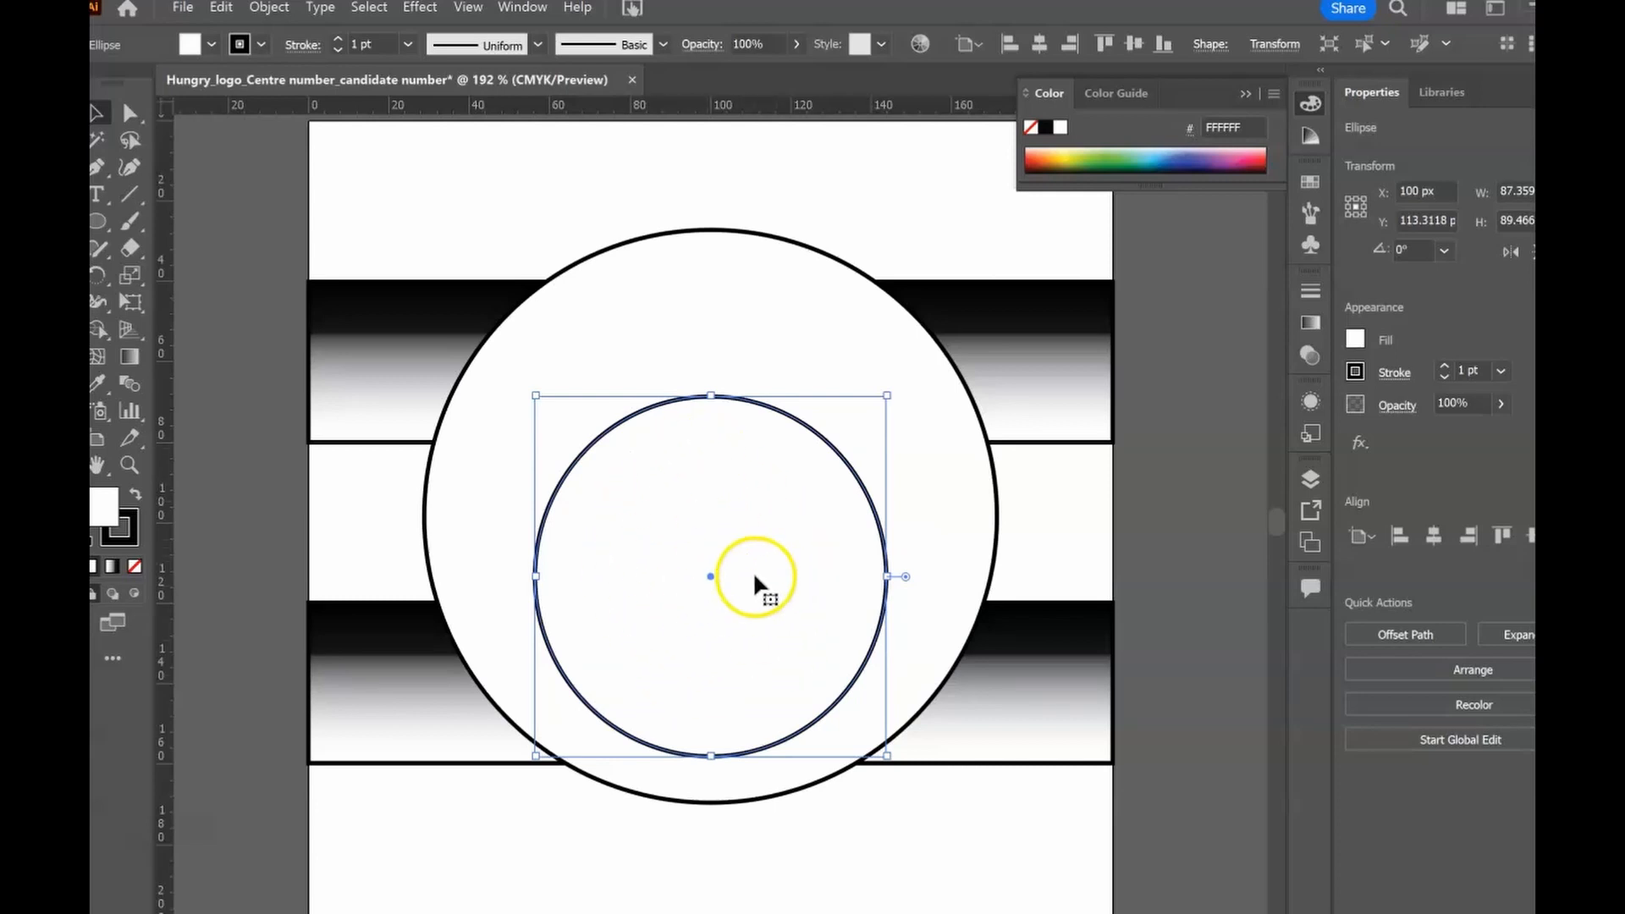
# Add a point text reading "H" inside the inner circle
pyautogui.click(98, 193)
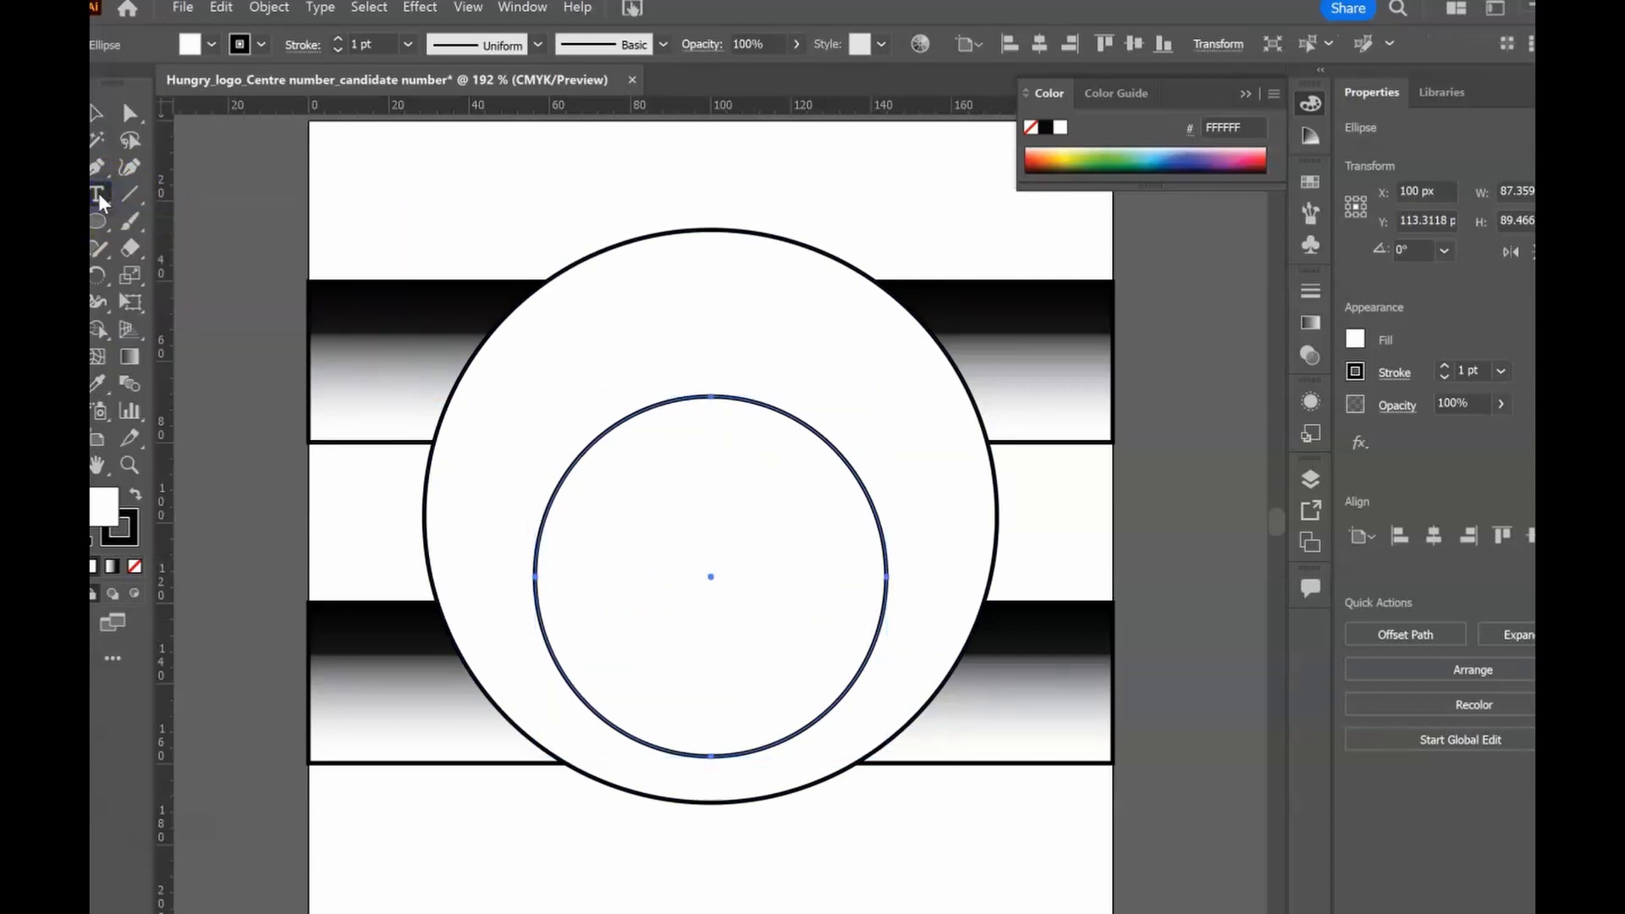
pyautogui.click(653, 546)
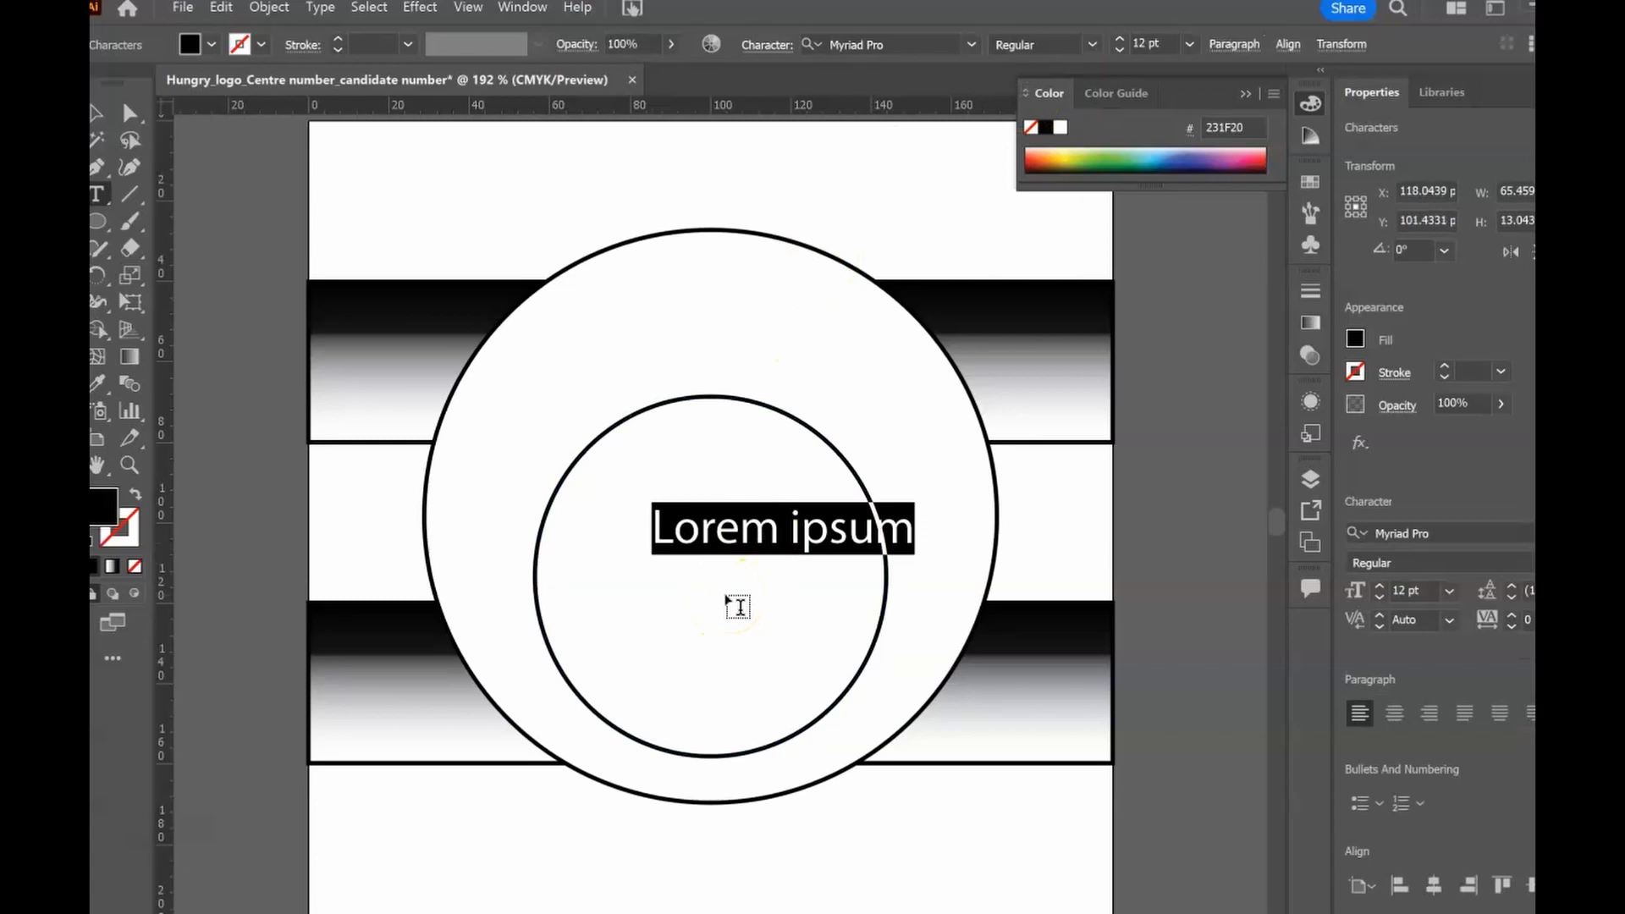
pyautogui.write('H')
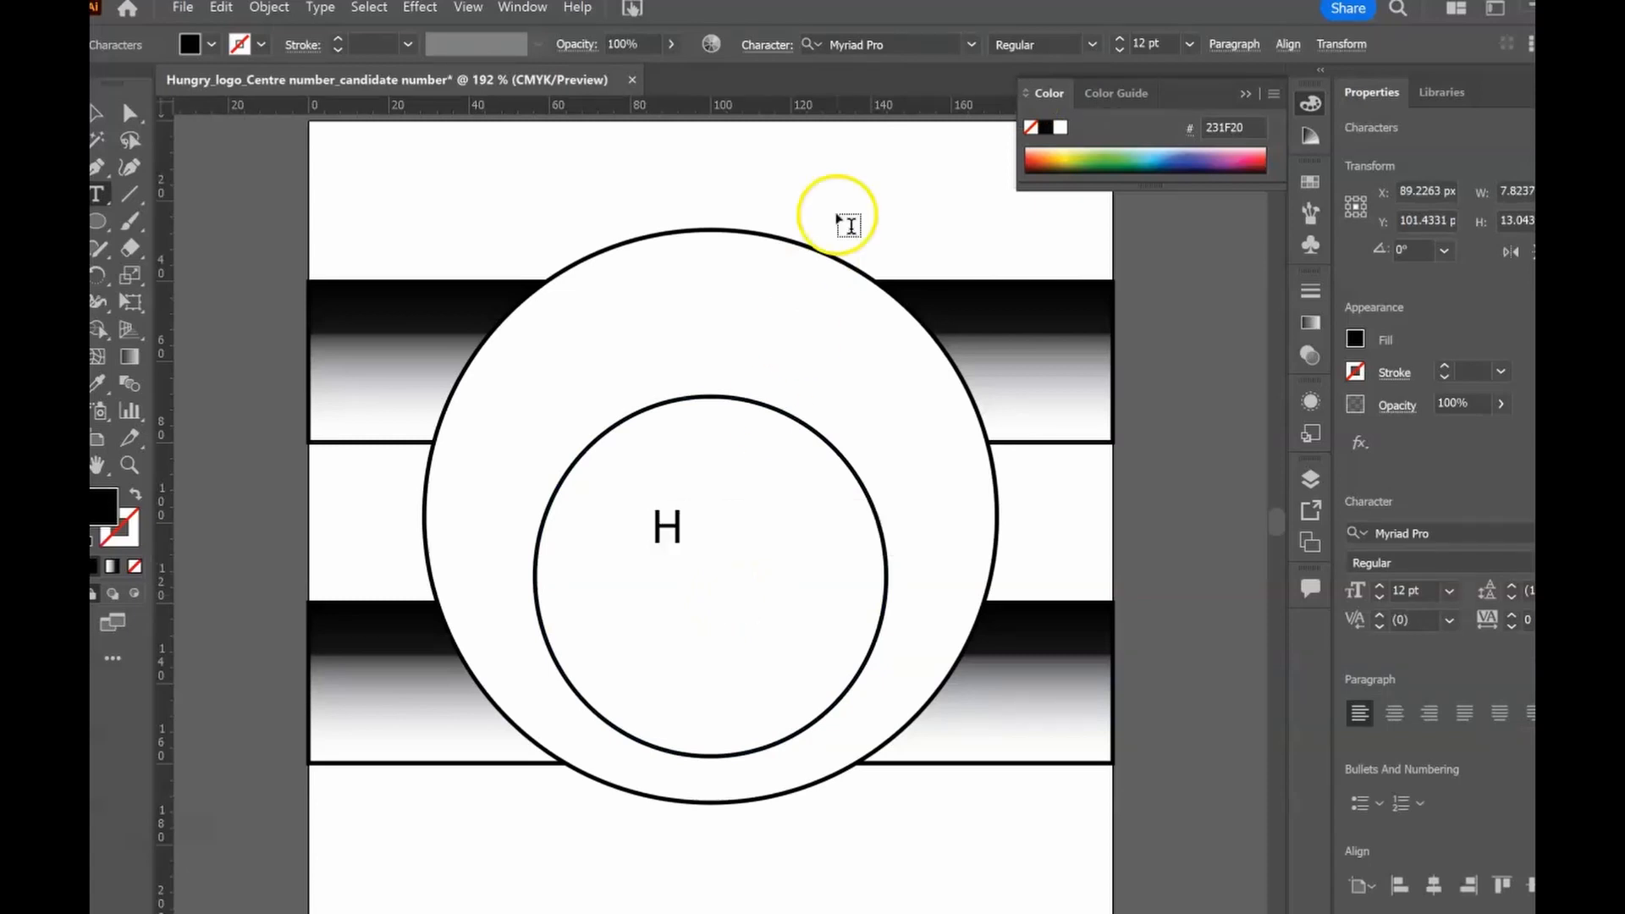
# Try to change the H's font to Arial and its size to 36 pt
pyautogui.click(973, 42)
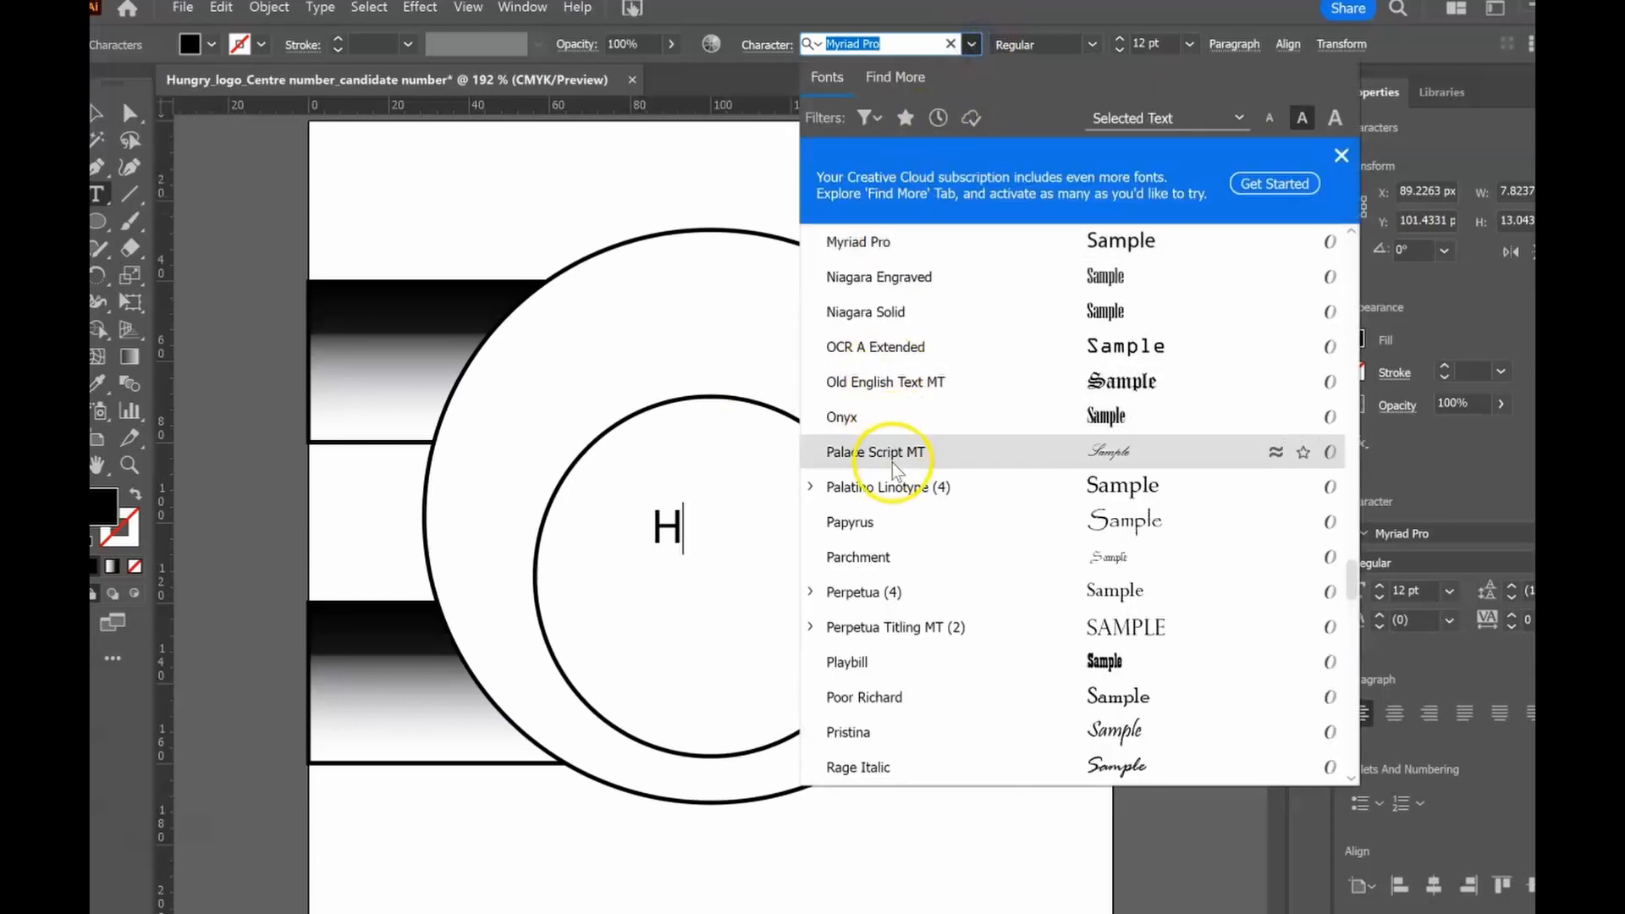
pyautogui.scroll(6, 897, 460)
pyautogui.scroll(20, 898, 459)
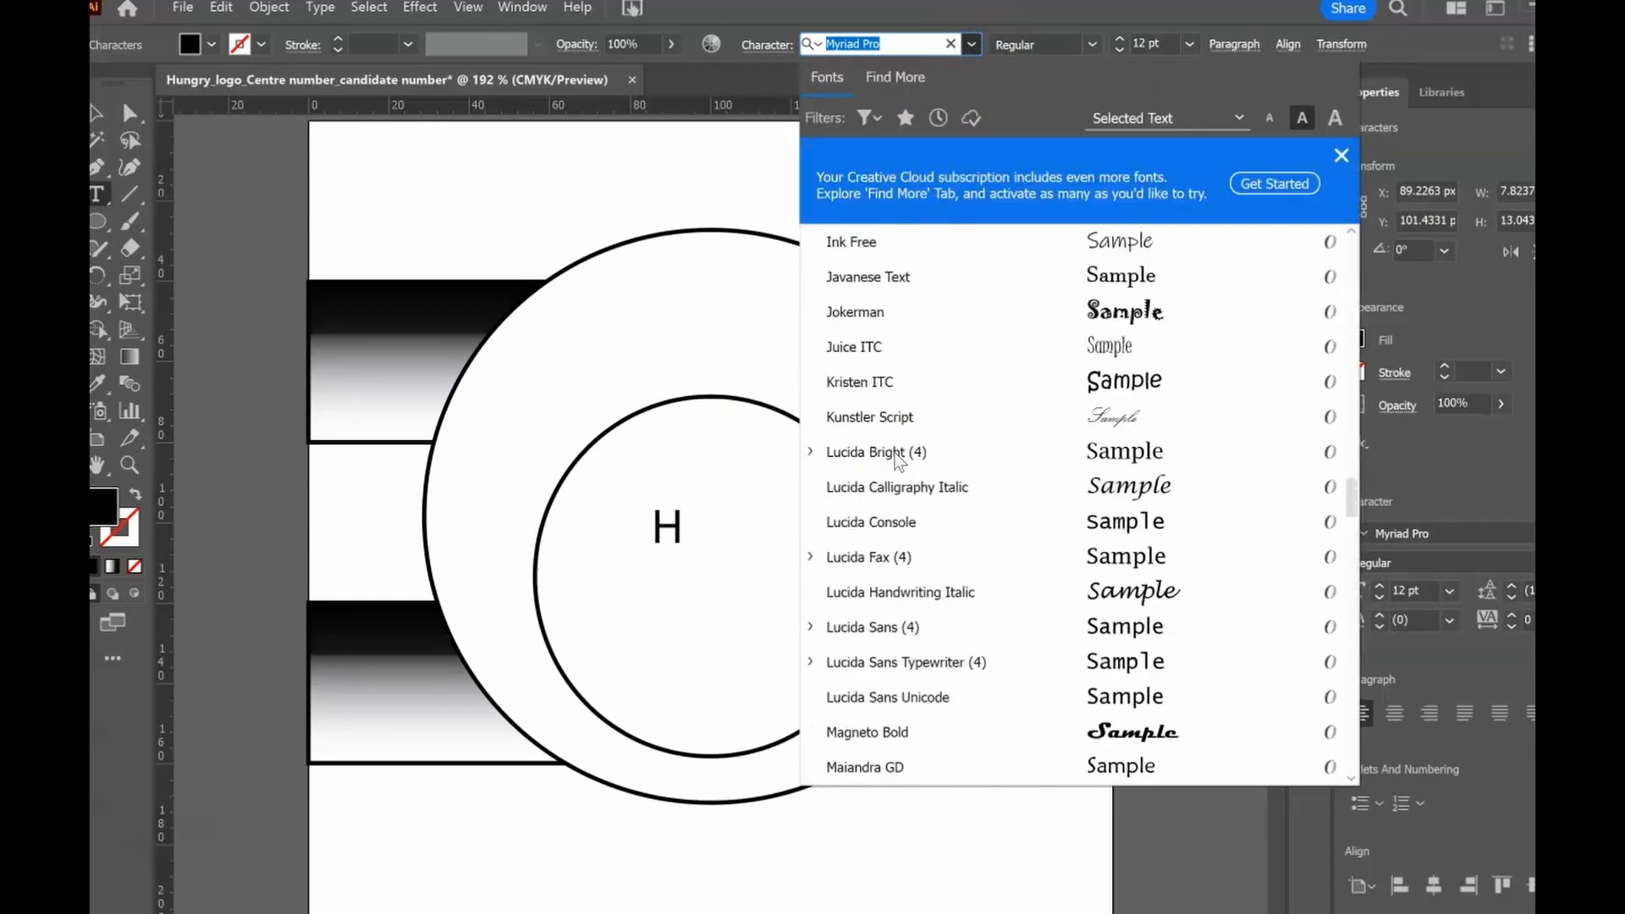
pyautogui.scroll(17, 897, 460)
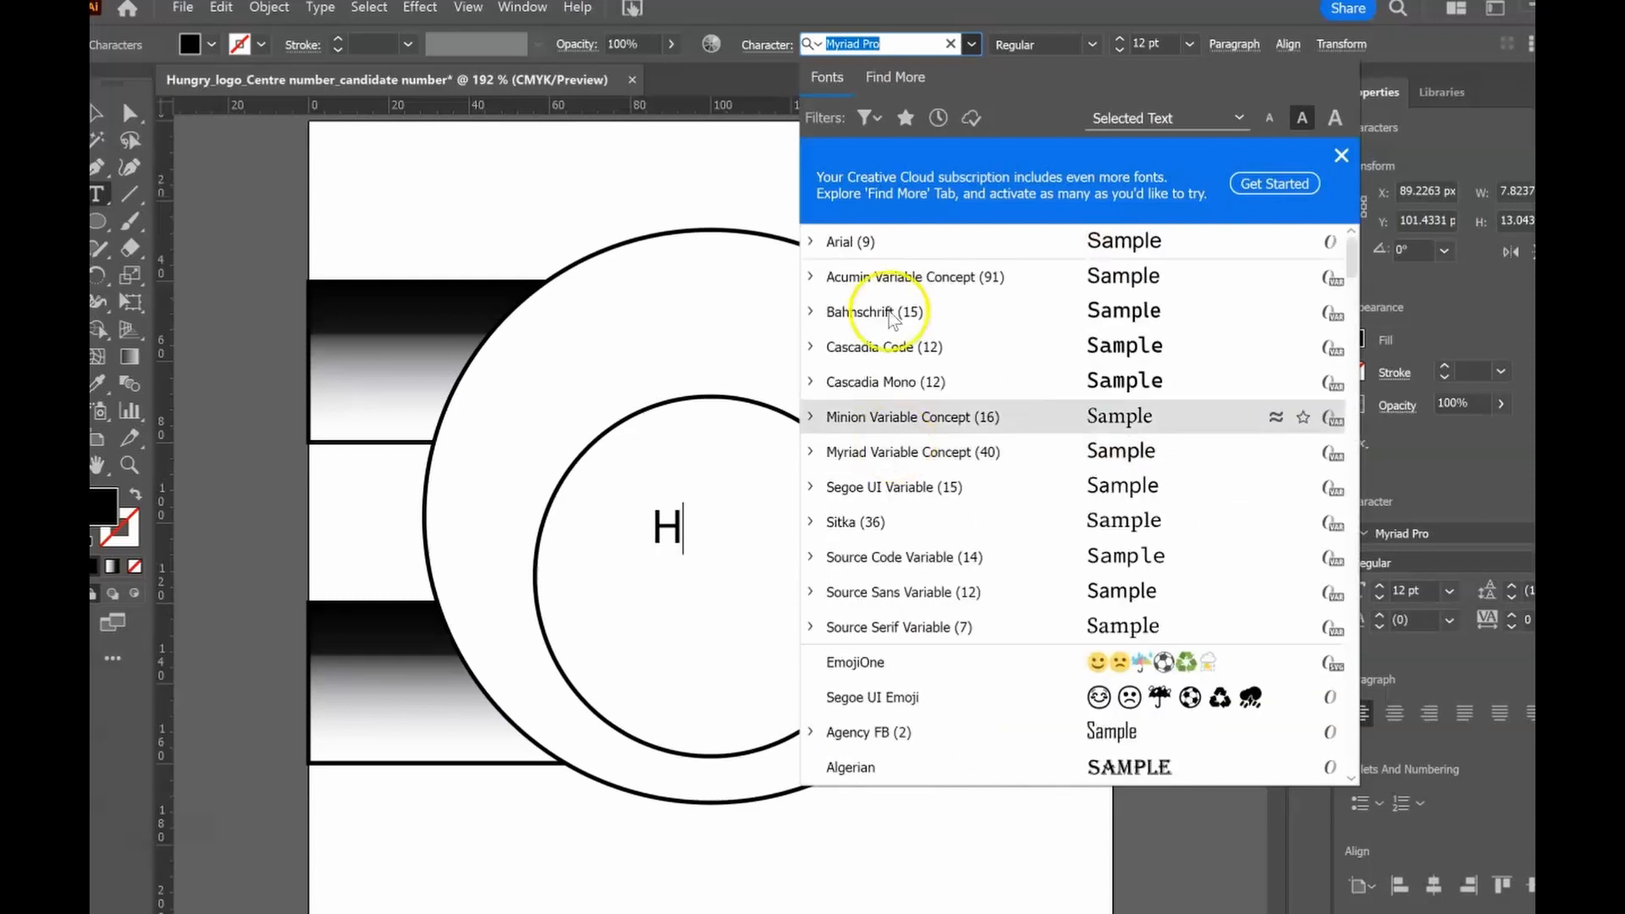
pyautogui.click(862, 246)
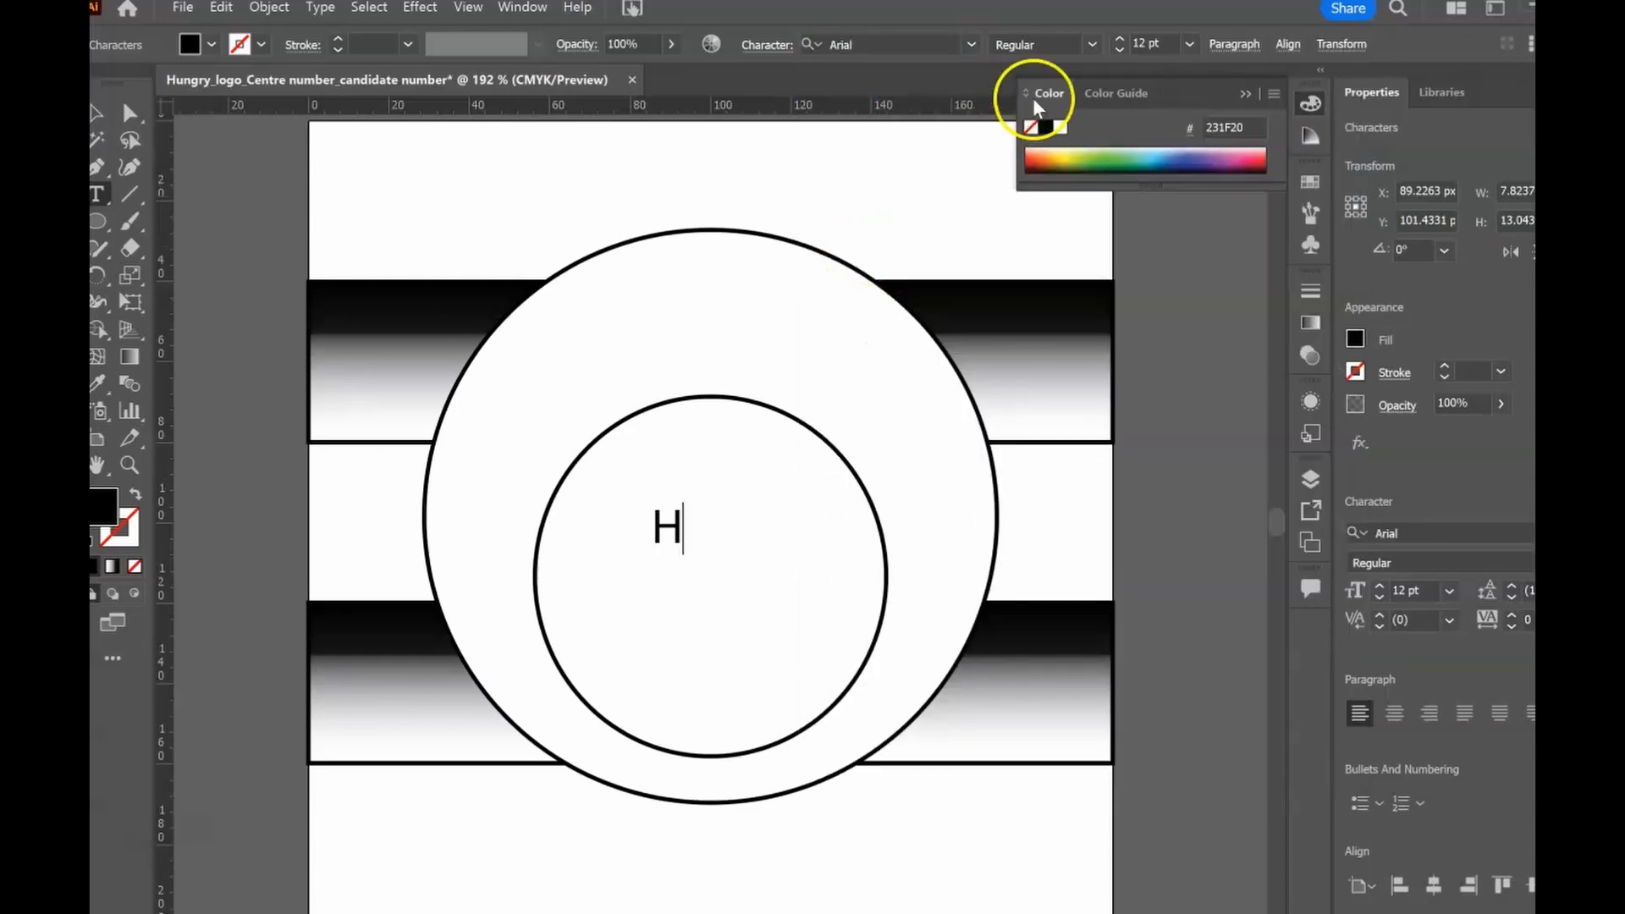
pyautogui.click(1190, 44)
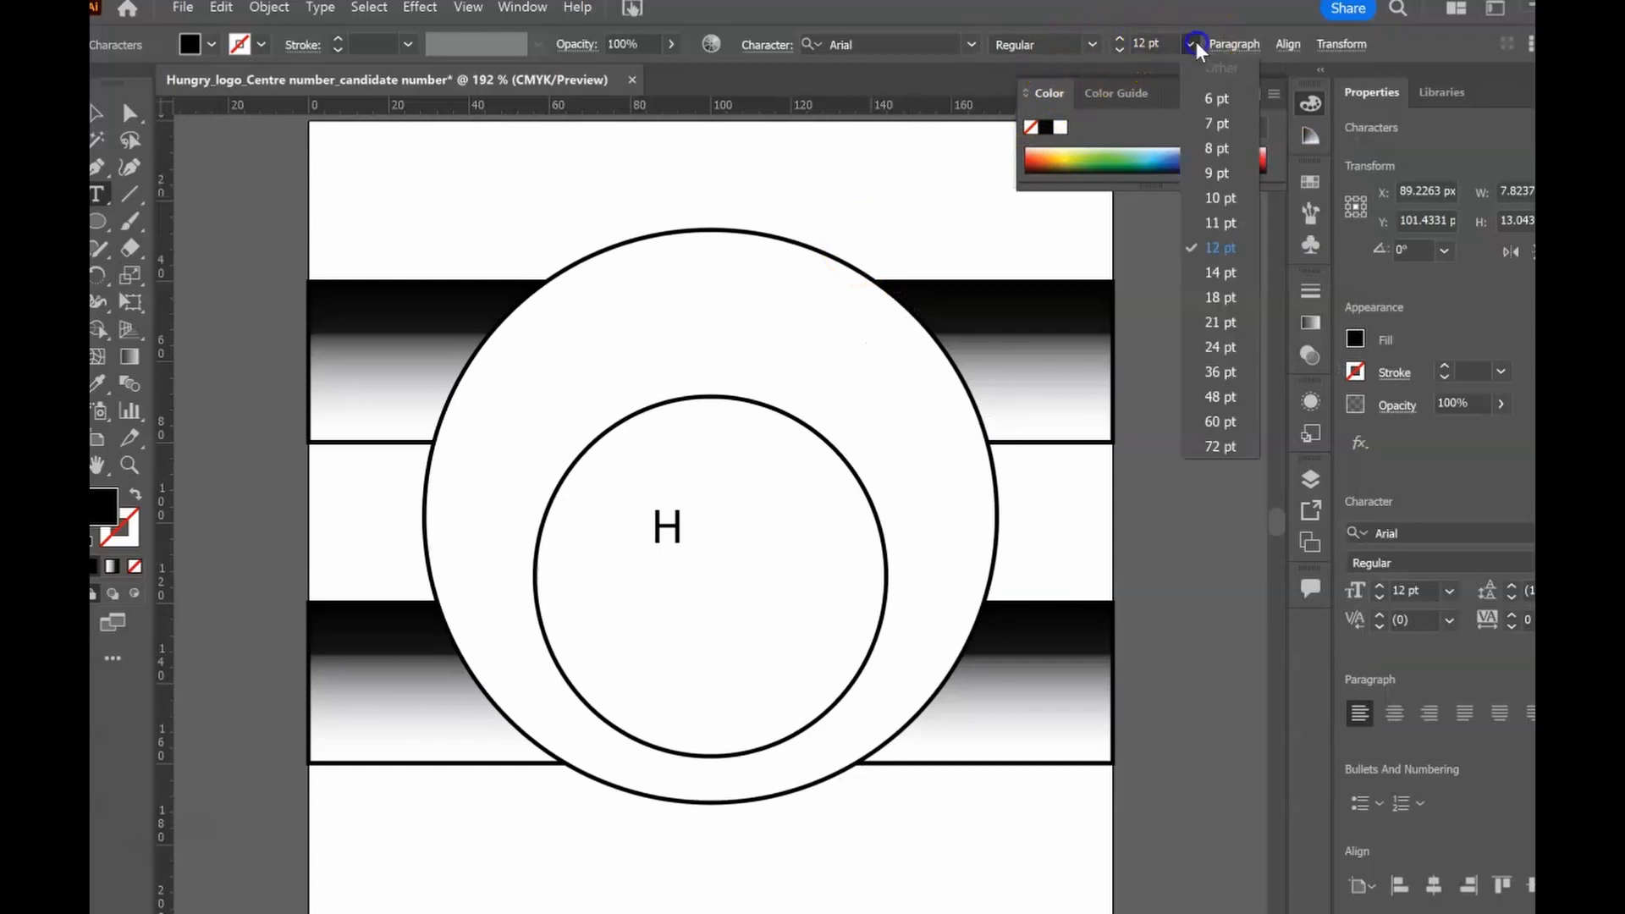
pyautogui.click(1219, 372)
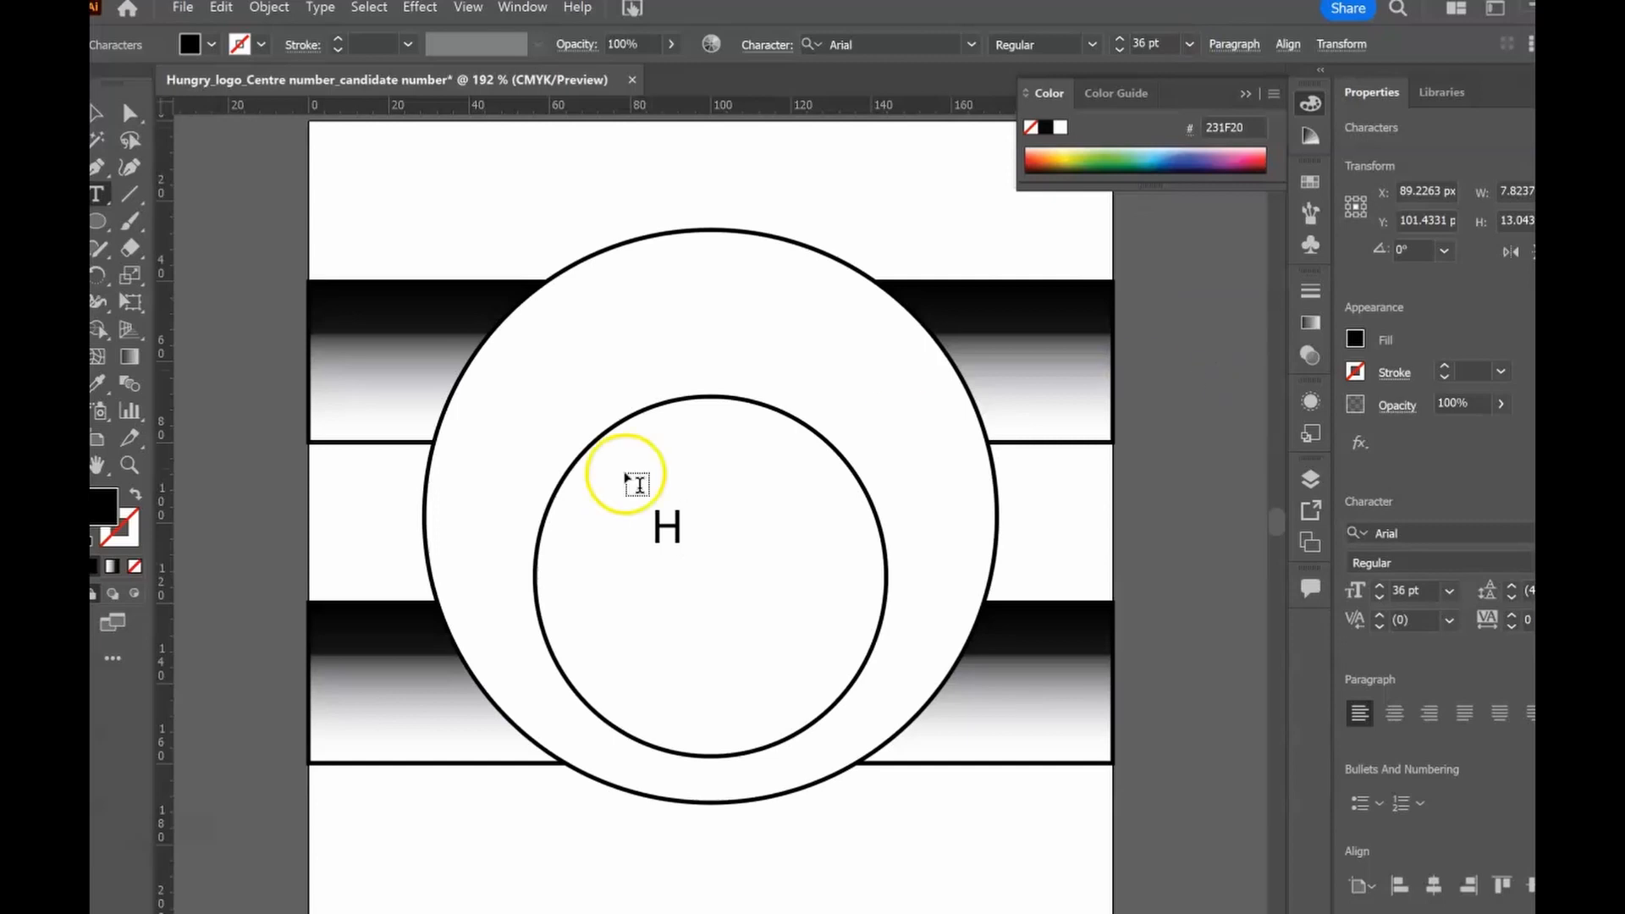
# Select the letter H and set its font size to 48 pt
pyautogui.click(668, 525)
pyautogui.doubleClick(668, 526)
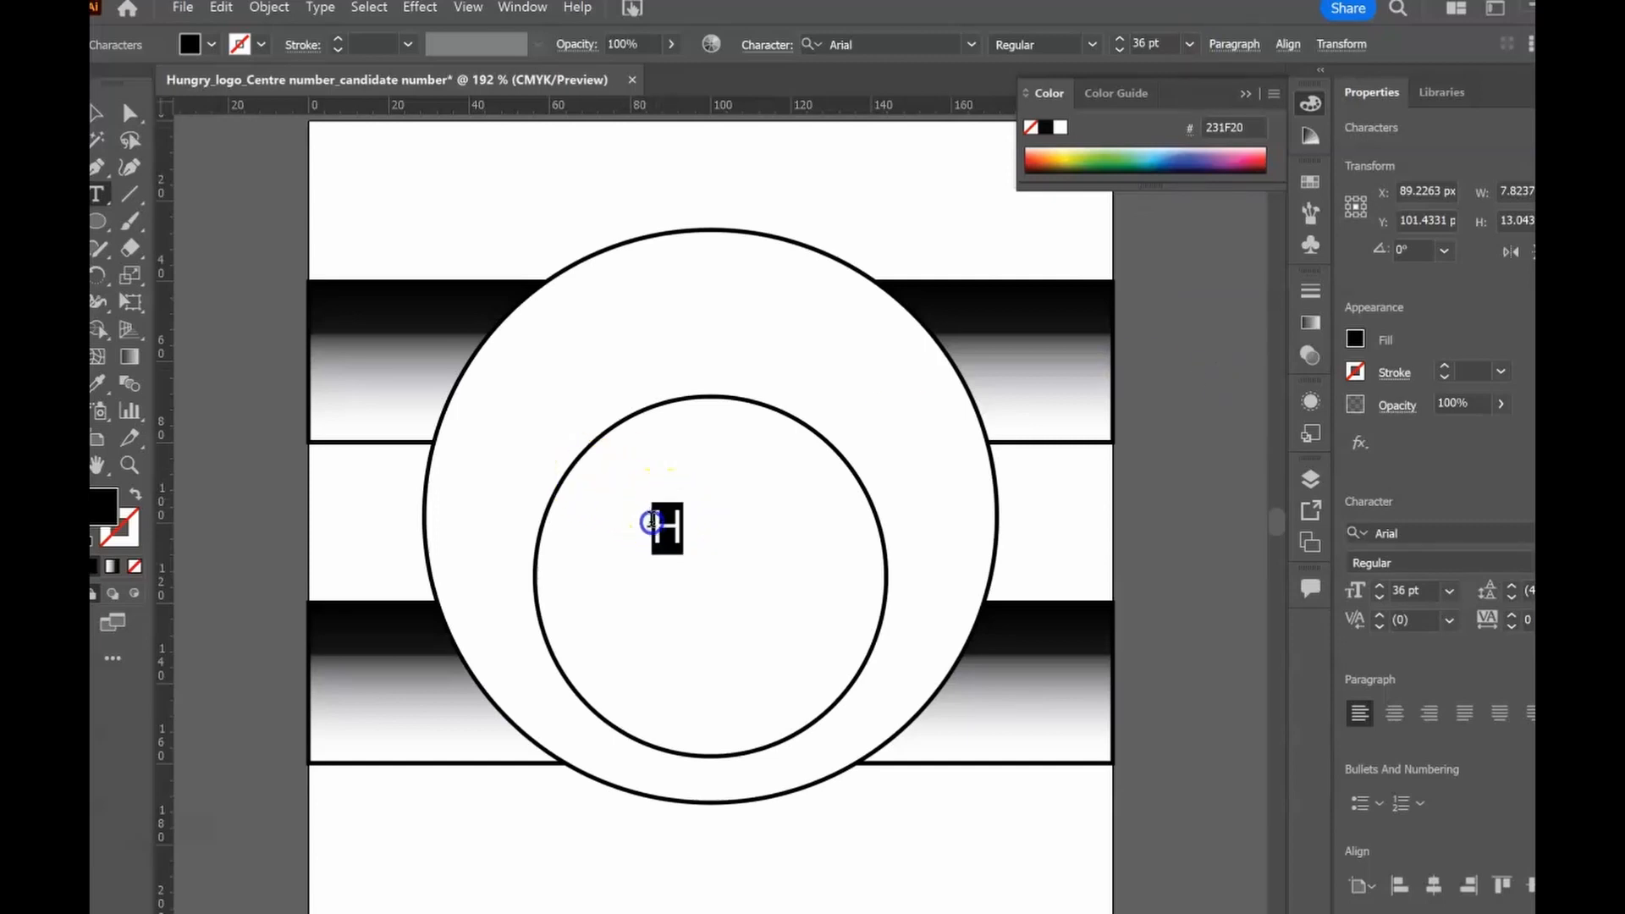
pyautogui.click(1188, 44)
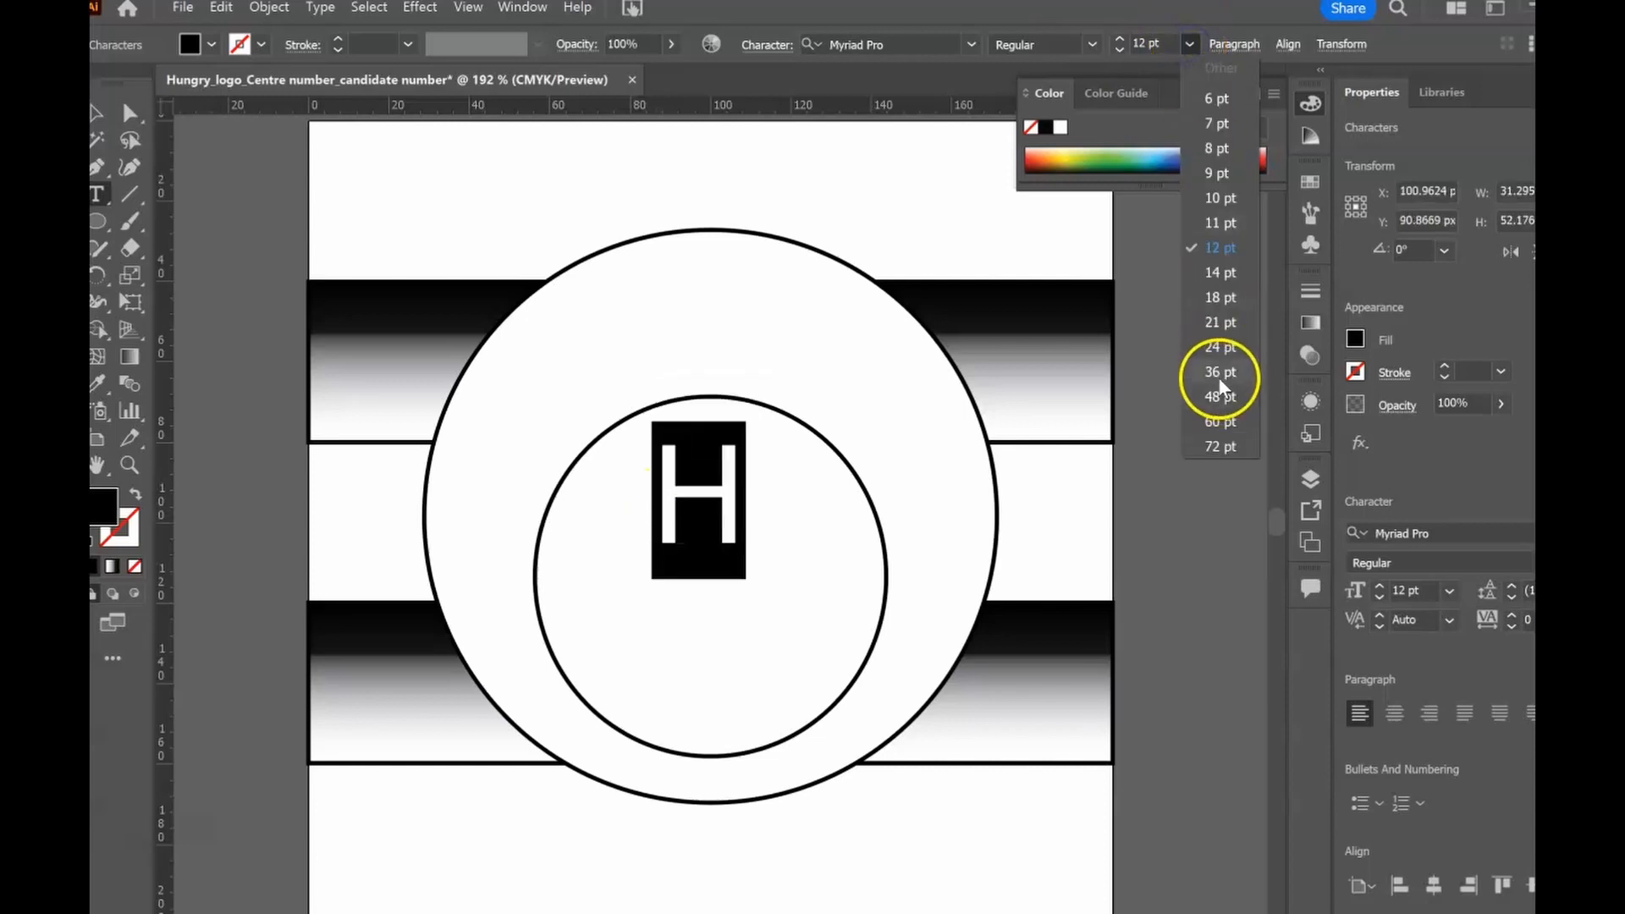
pyautogui.click(1220, 396)
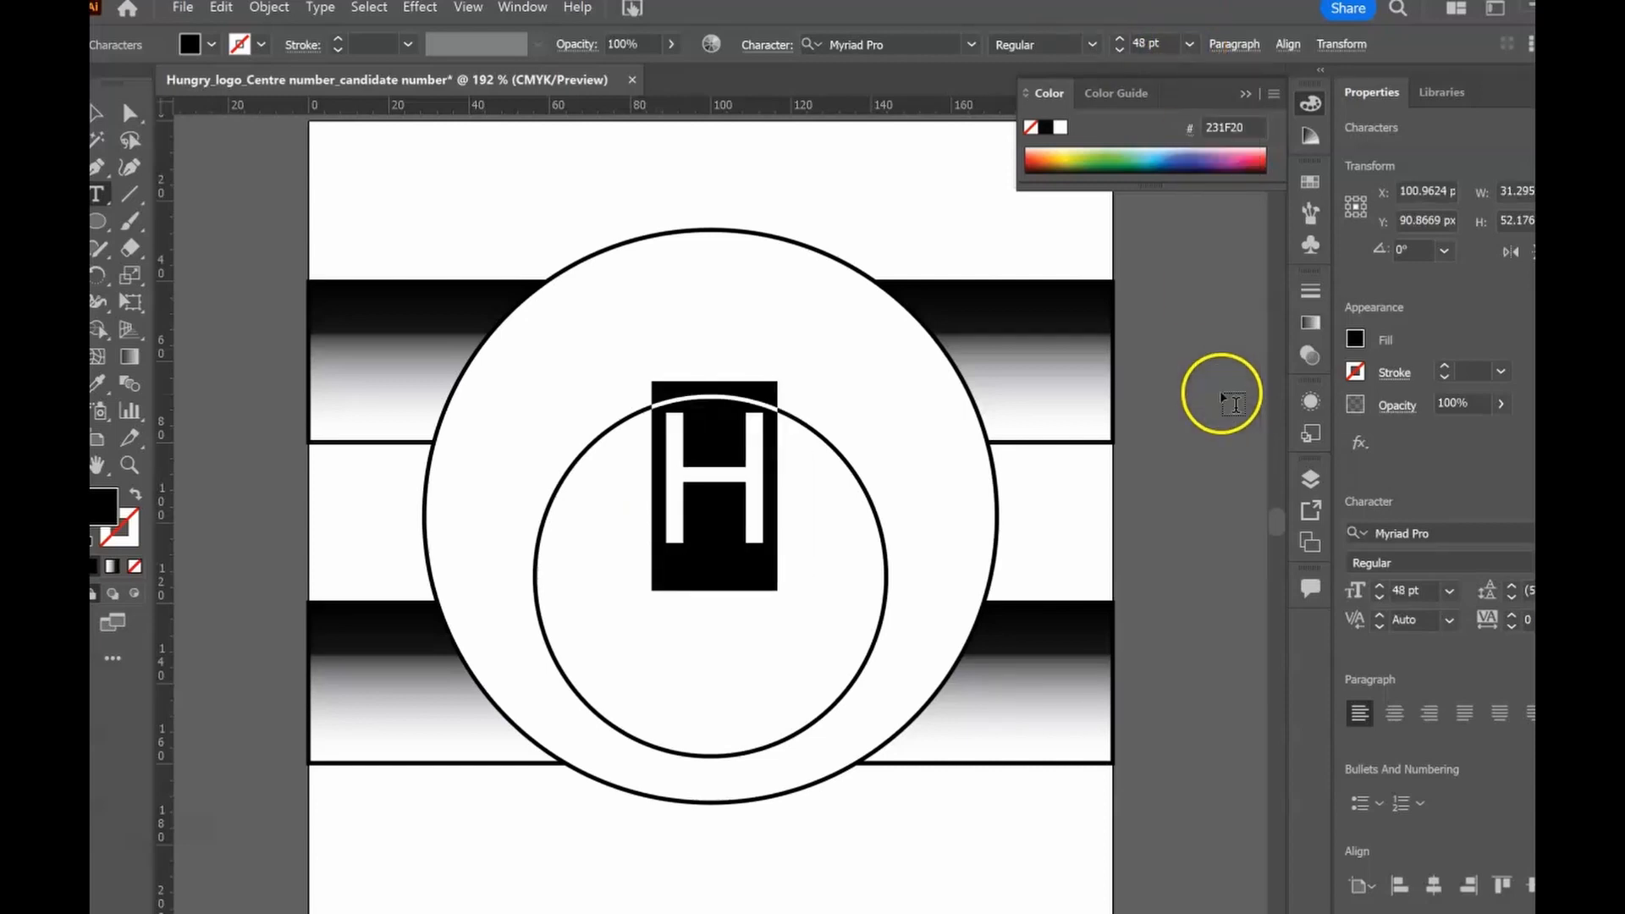
# Enlarge the H to 72 pt and place it in the middle of the inner circle, at about X 101 px, Y 118 px
pyautogui.click(95, 114)
pyautogui.moveTo(715, 457); pyautogui.dragTo(705, 582)
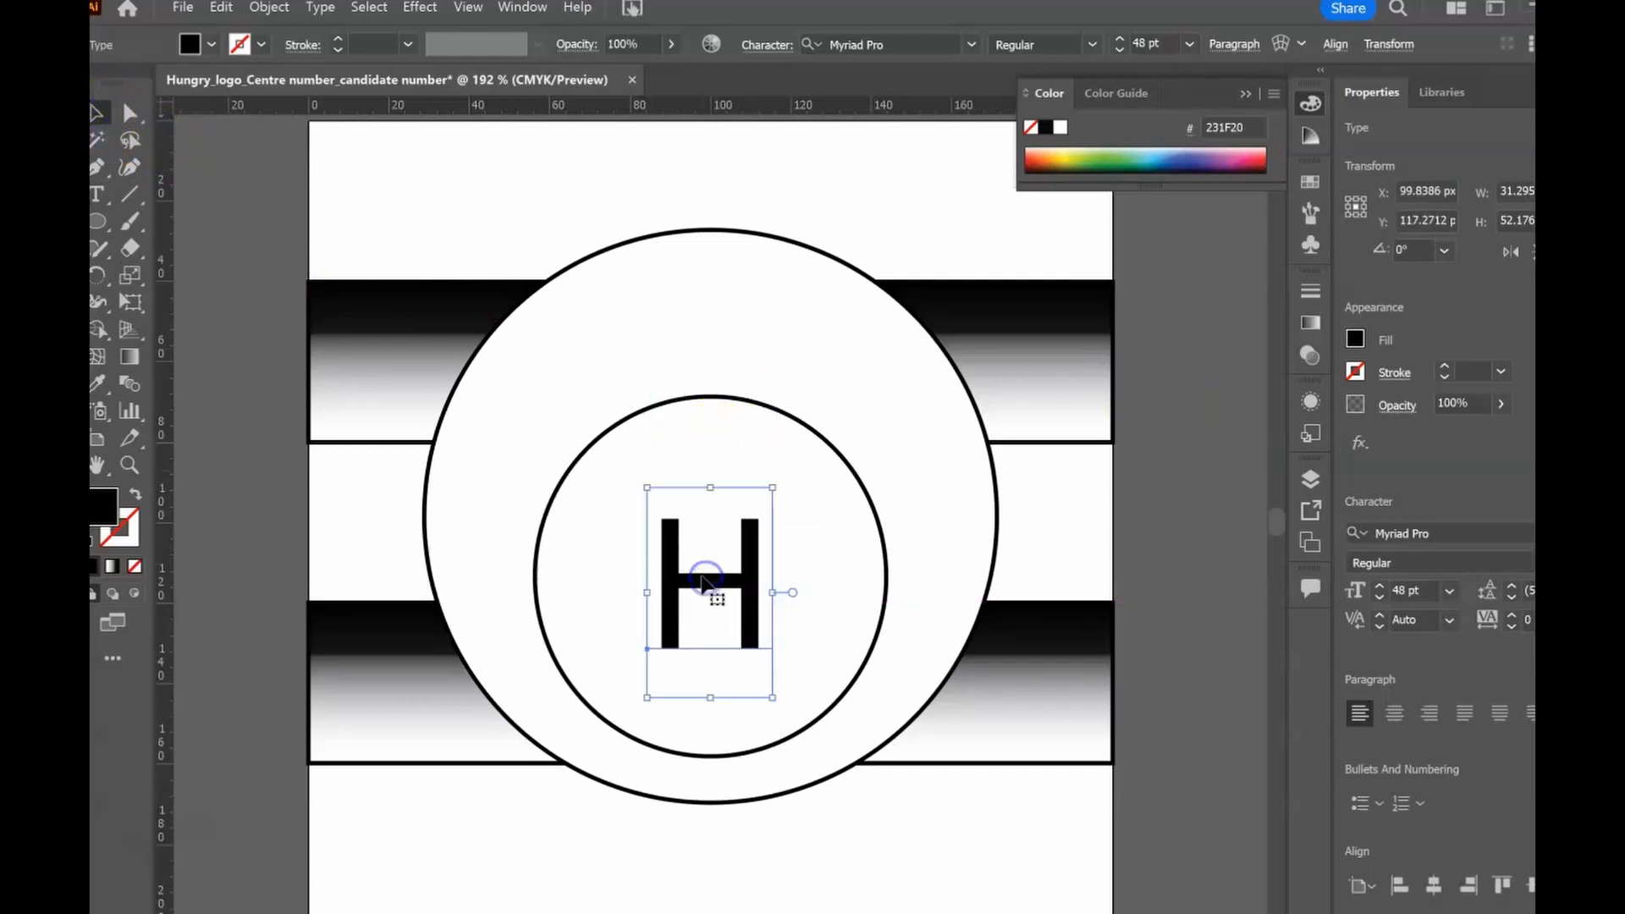
pyautogui.click(1192, 46)
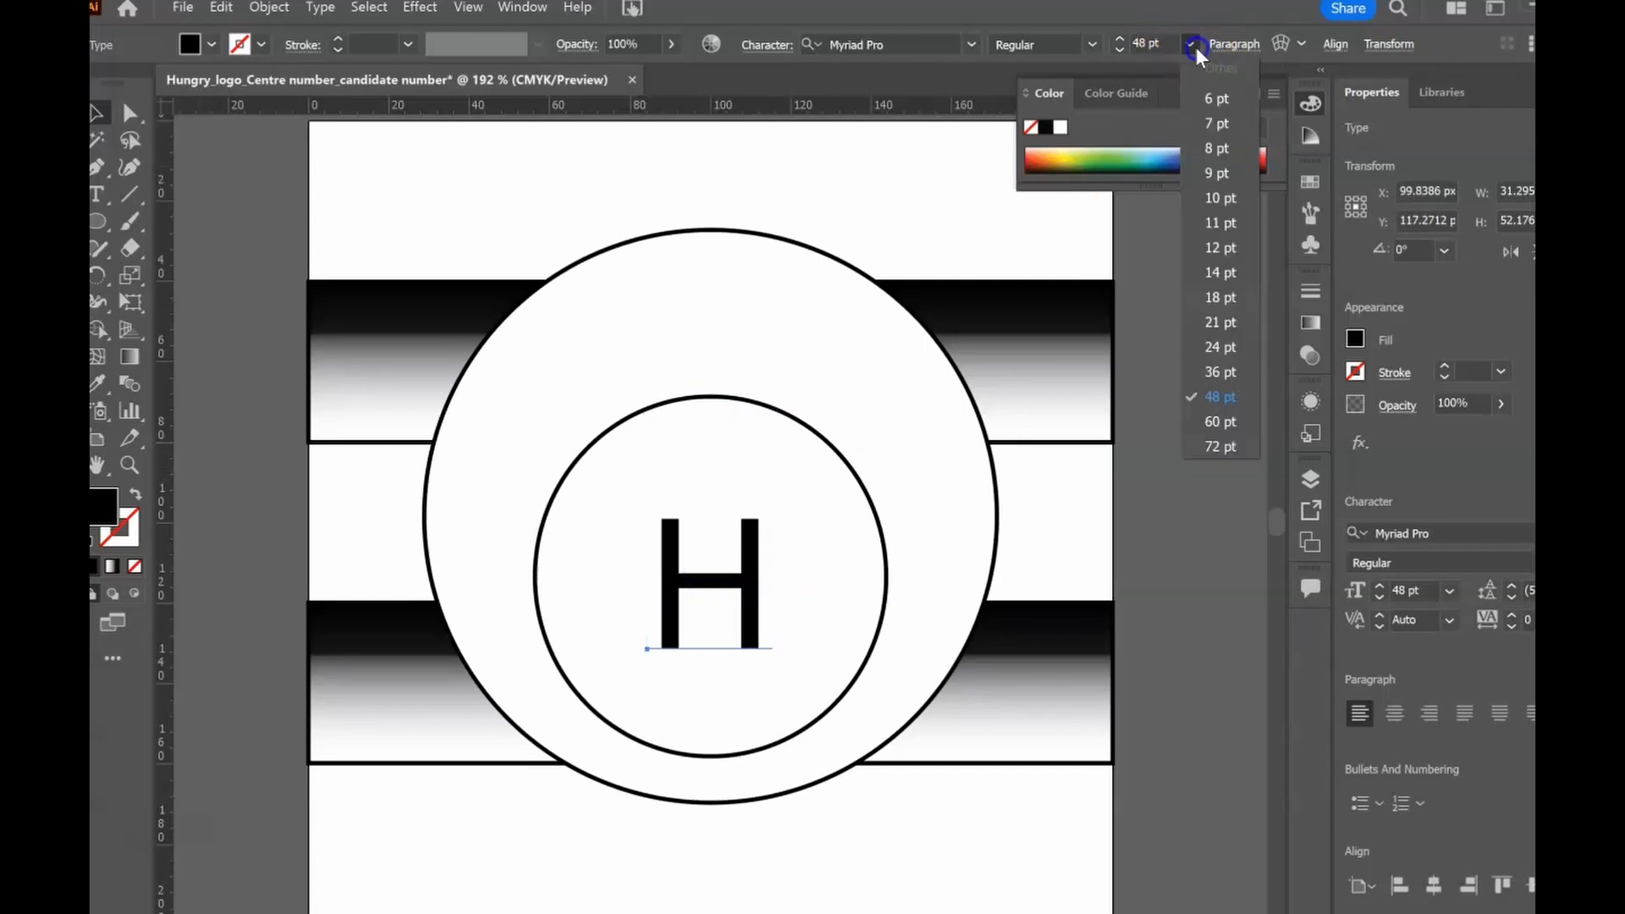
pyautogui.click(1217, 444)
pyautogui.moveTo(759, 550); pyautogui.dragTo(728, 580)
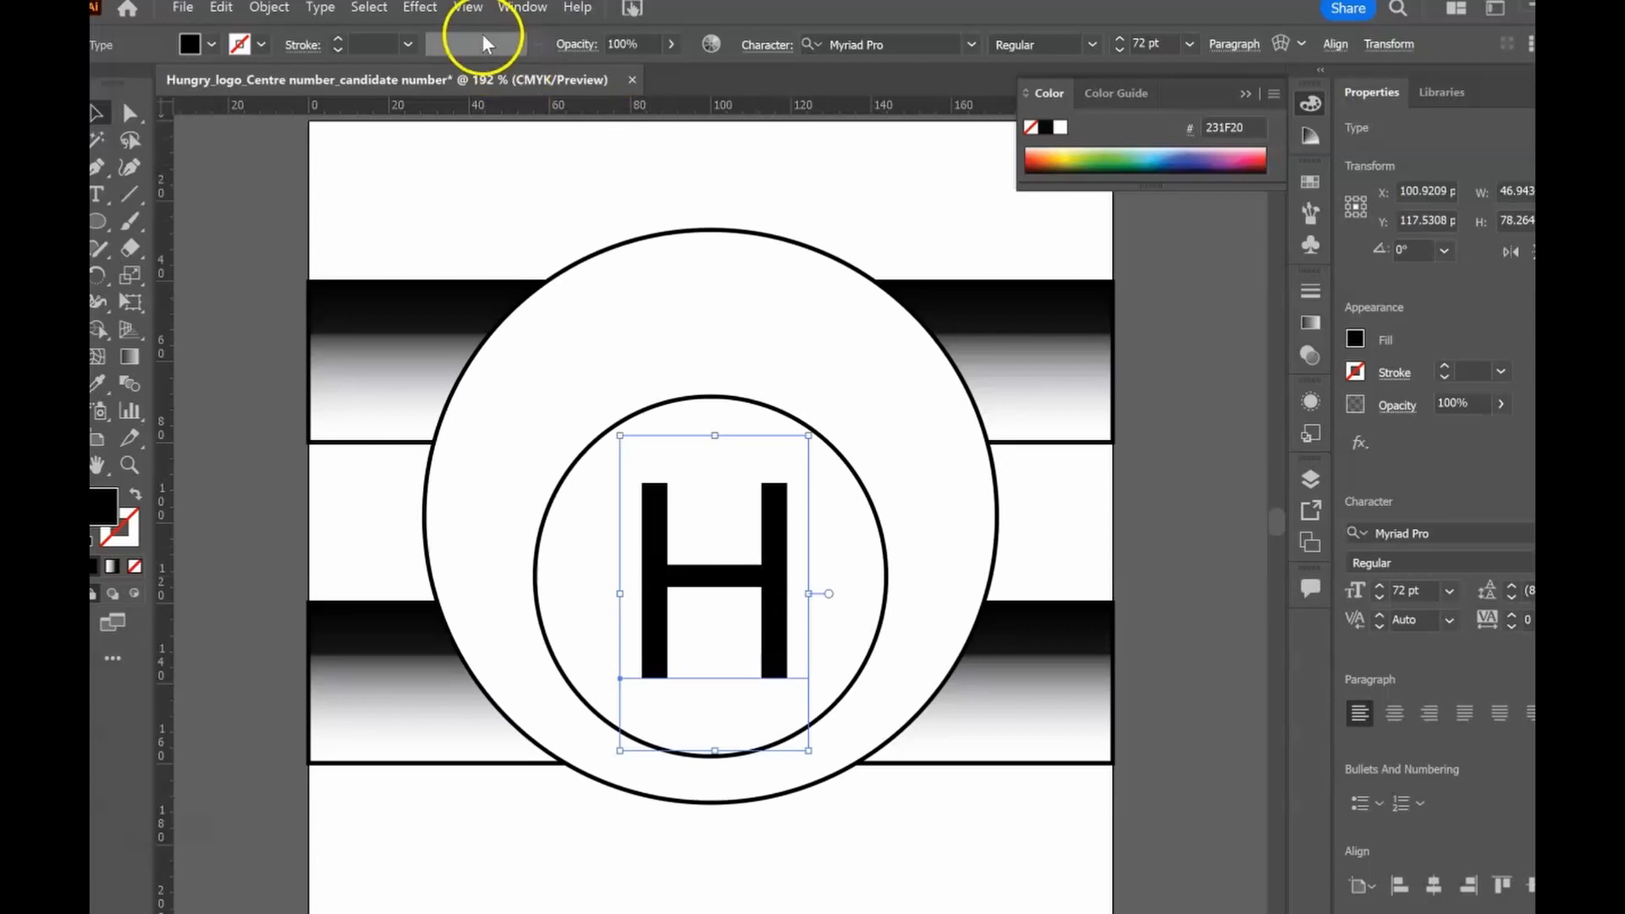
# Add a new fill to the H's appearance and try setting that fill to None
pyautogui.click(515, 8)
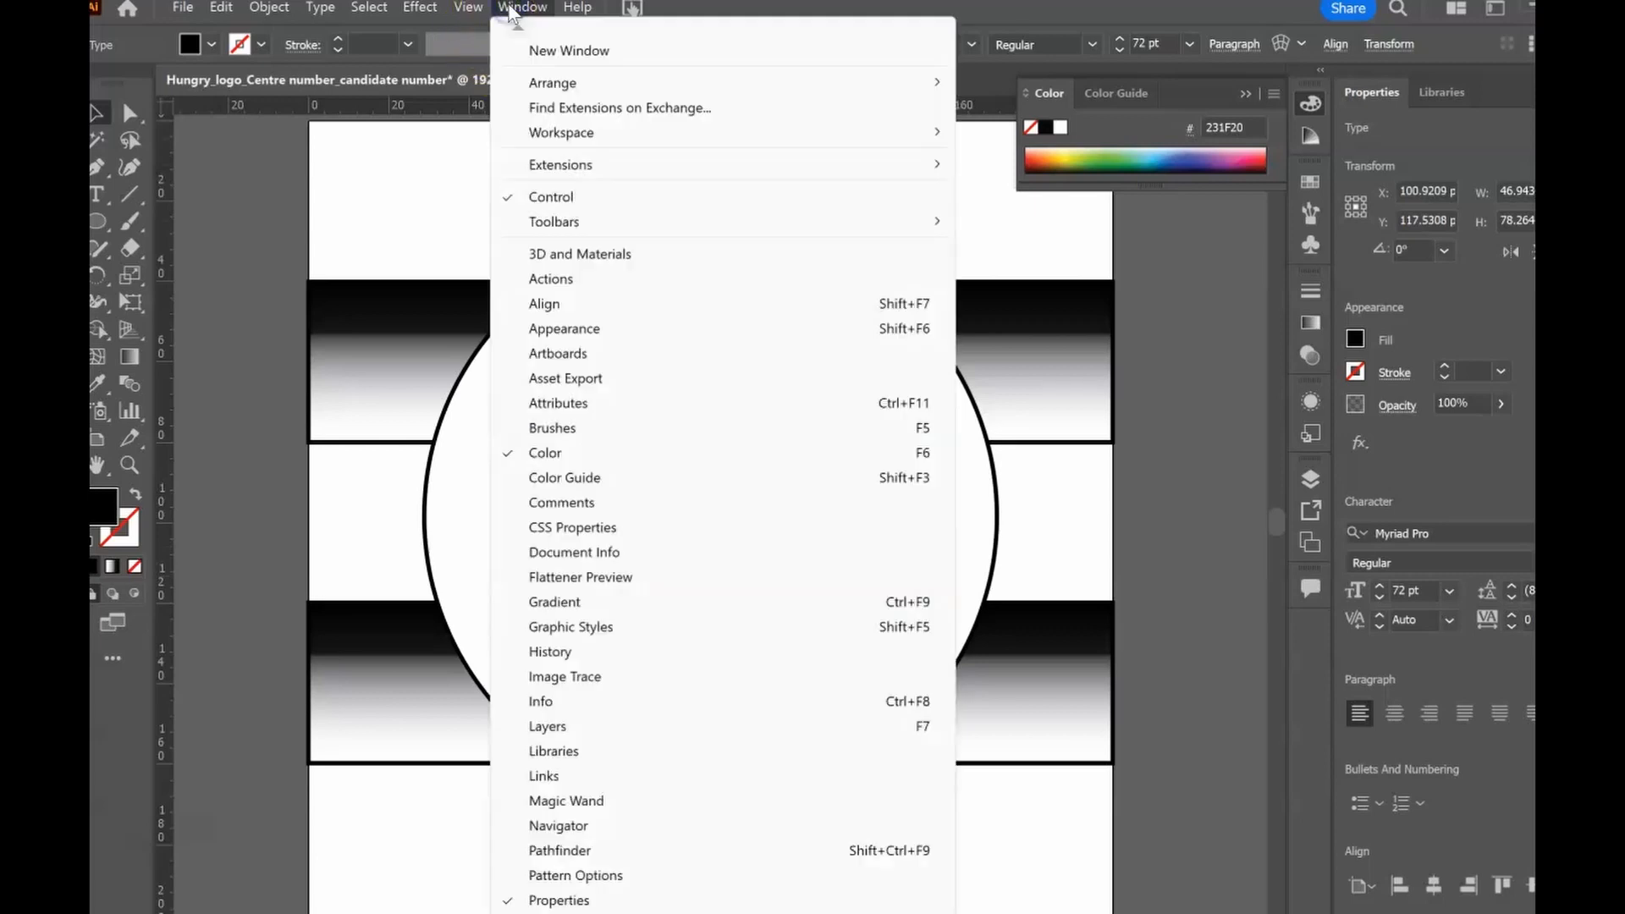
pyautogui.click(586, 329)
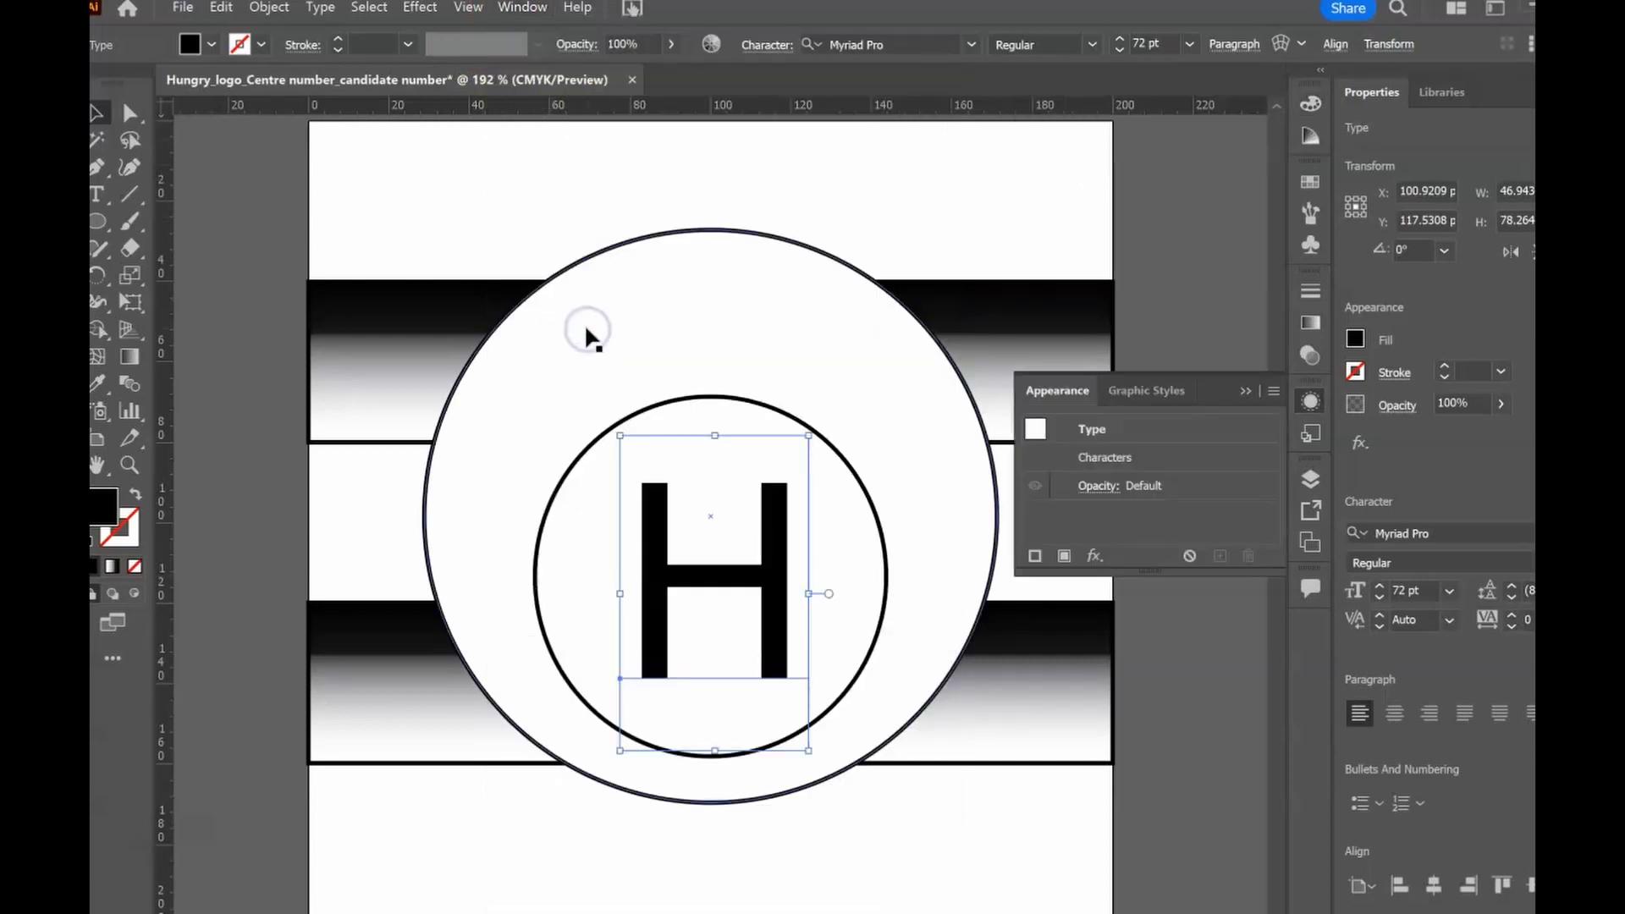
pyautogui.click(1064, 555)
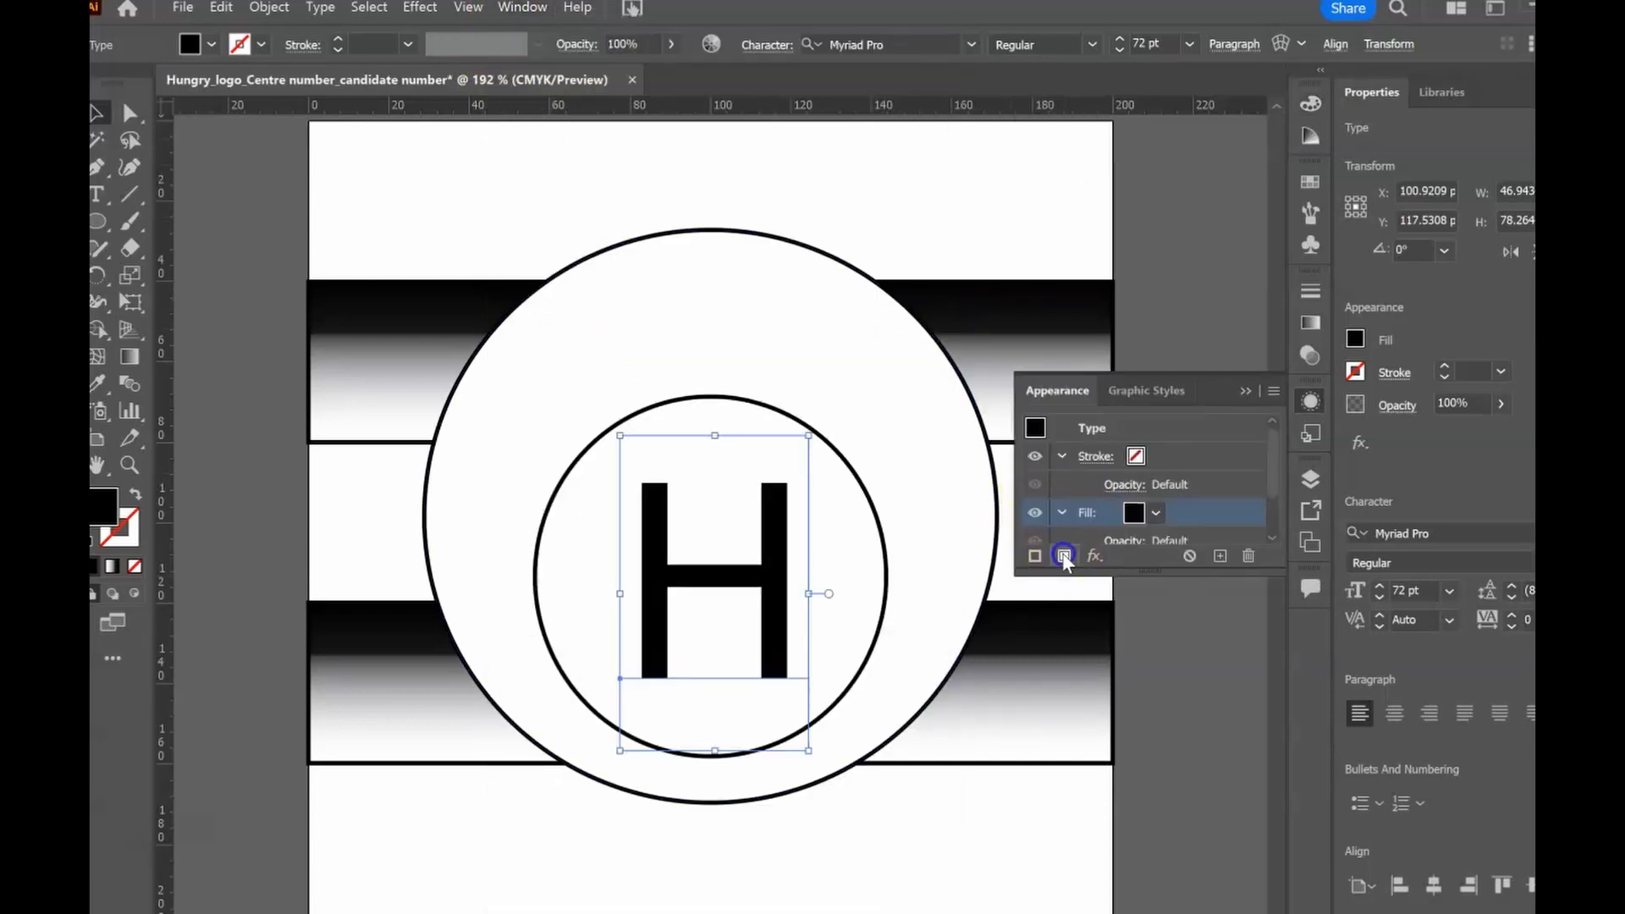
pyautogui.click(1138, 514)
pyautogui.click(928, 554)
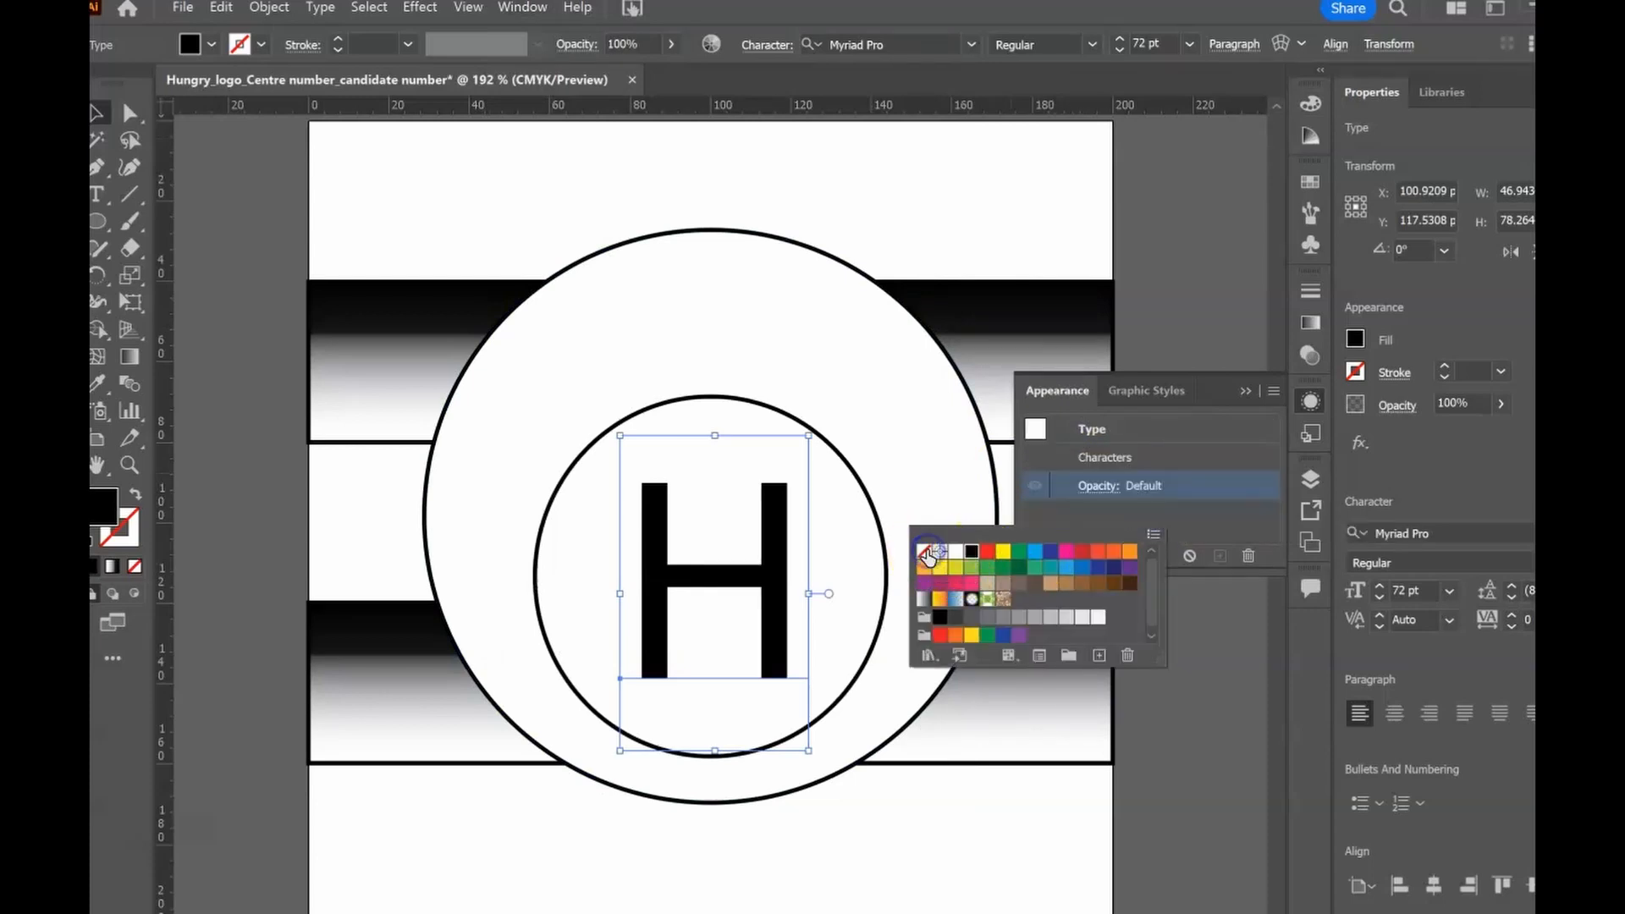
pyautogui.click(1099, 435)
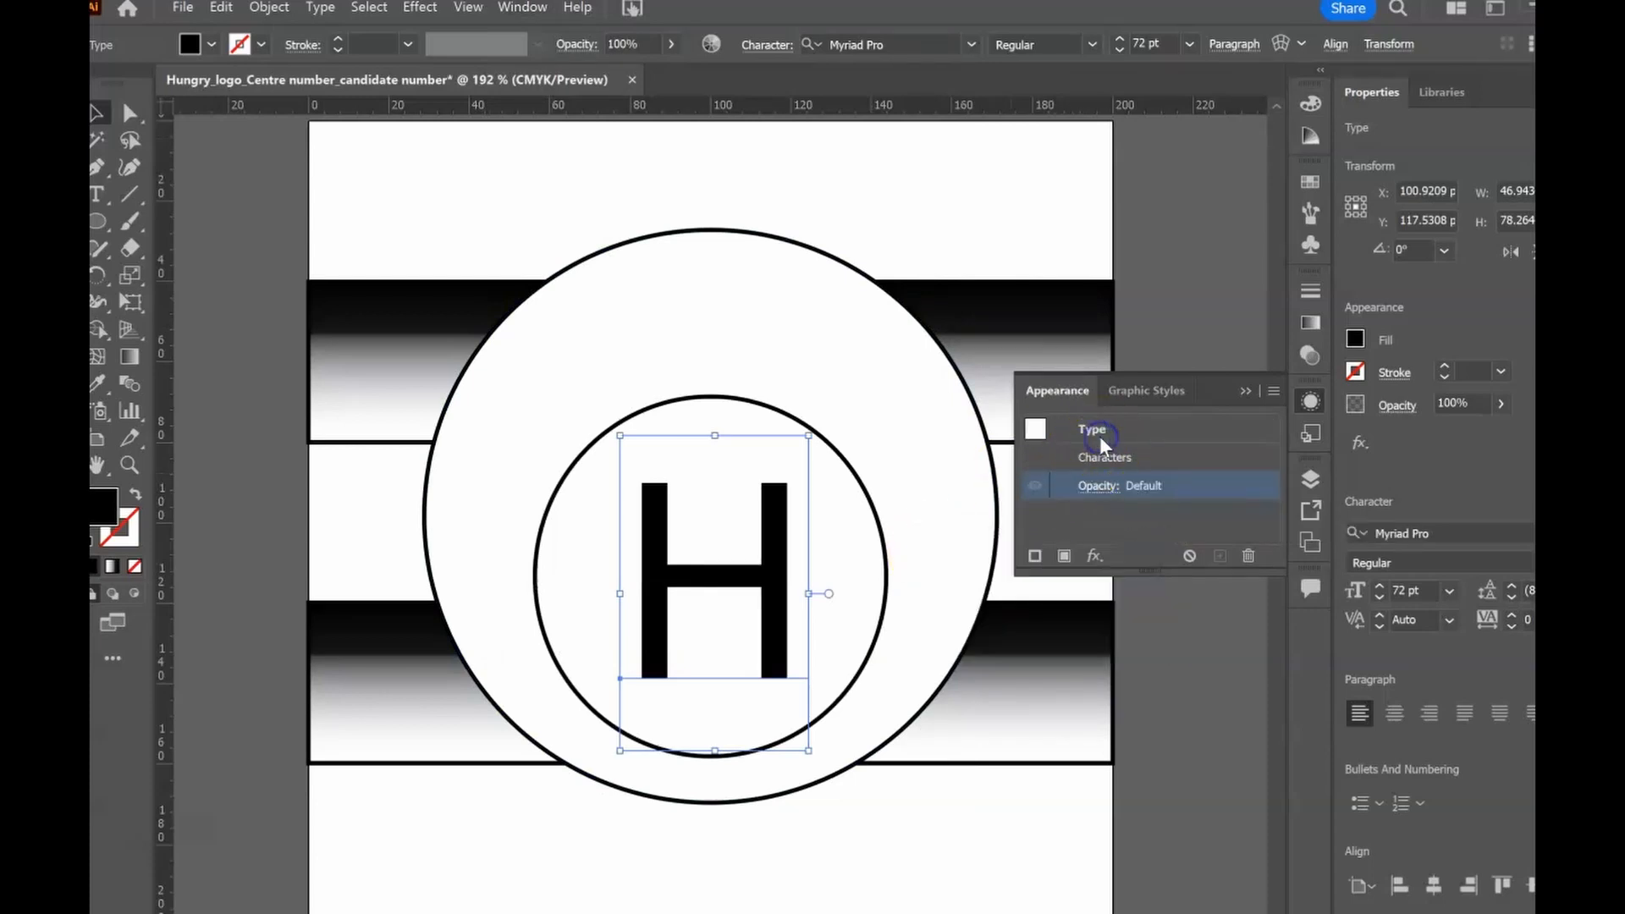
pyautogui.click(1065, 556)
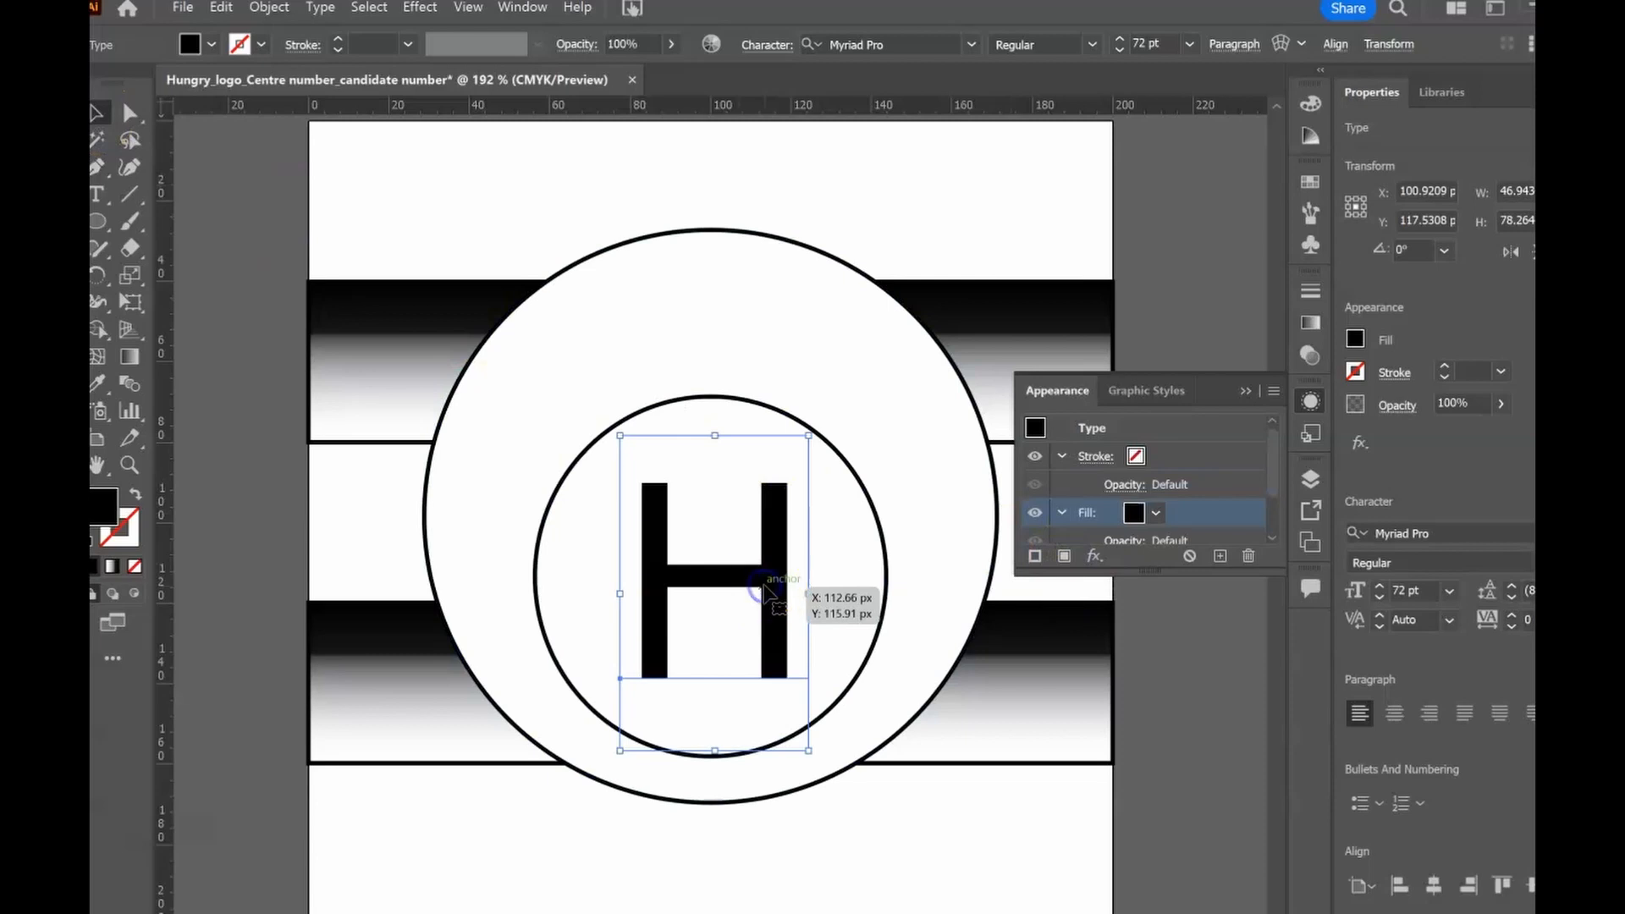
pyautogui.click(1154, 512)
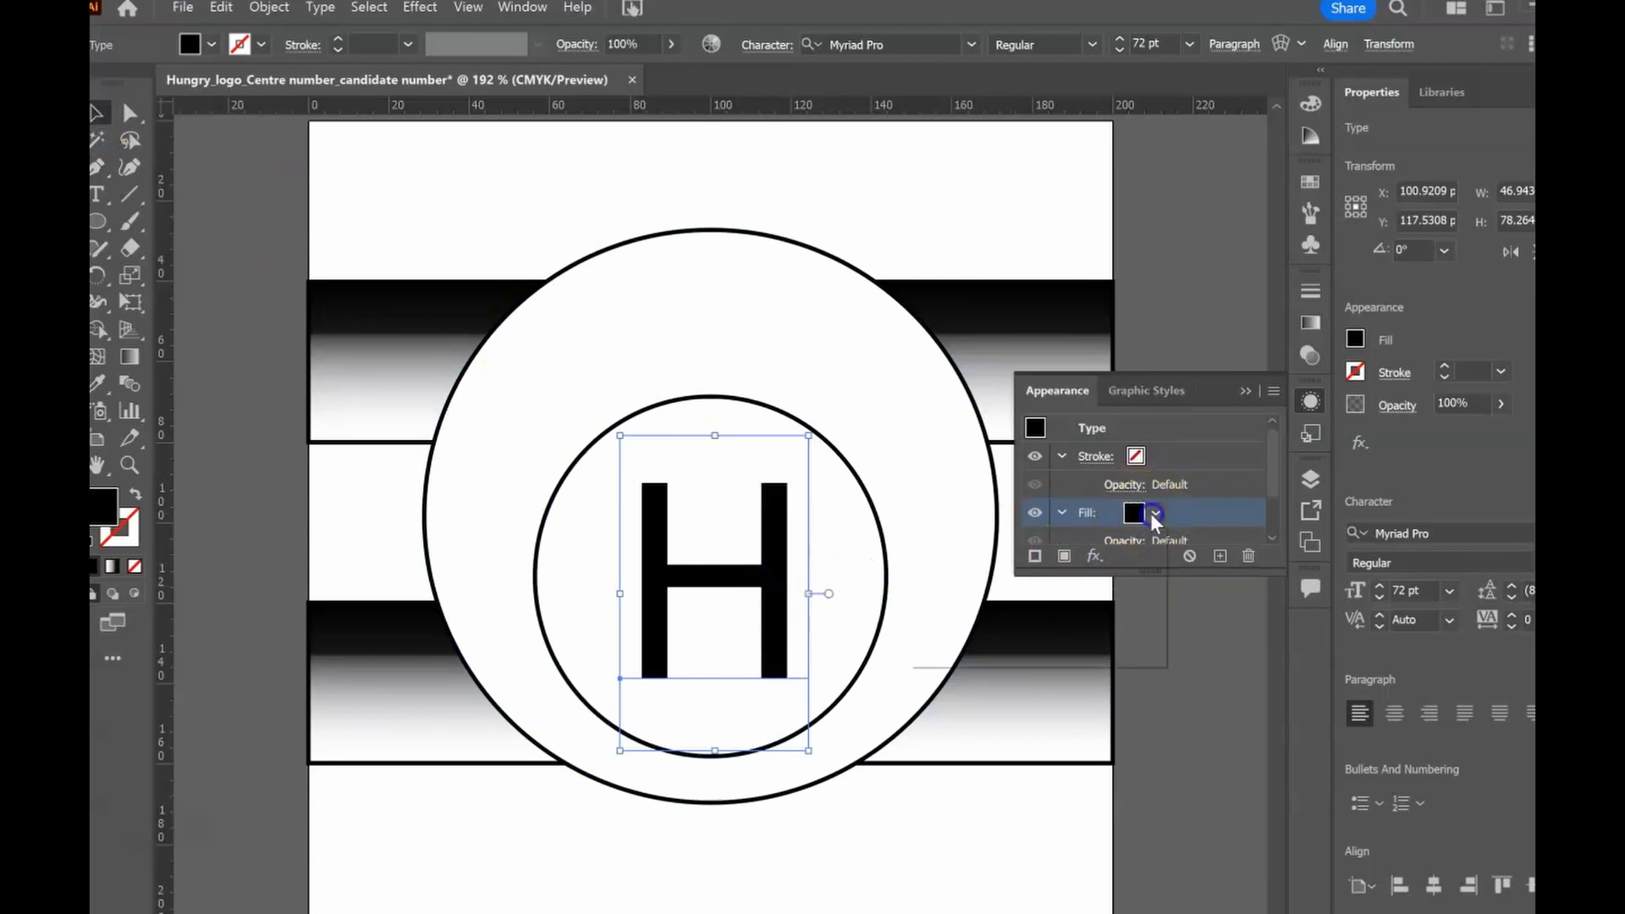
pyautogui.click(927, 555)
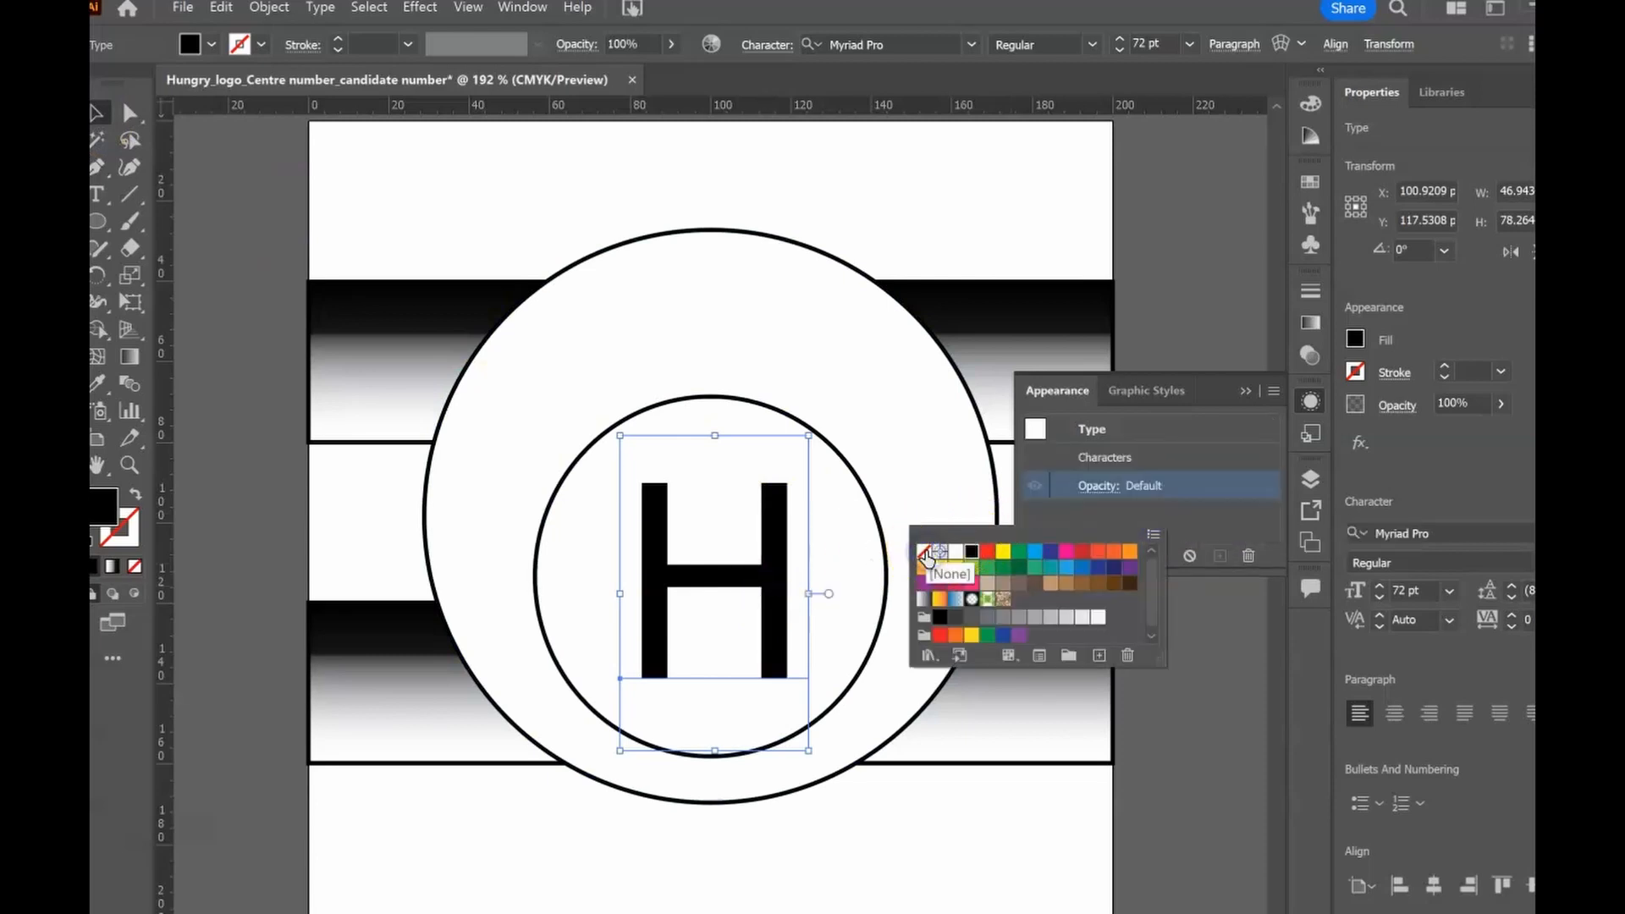
pyautogui.click(1205, 504)
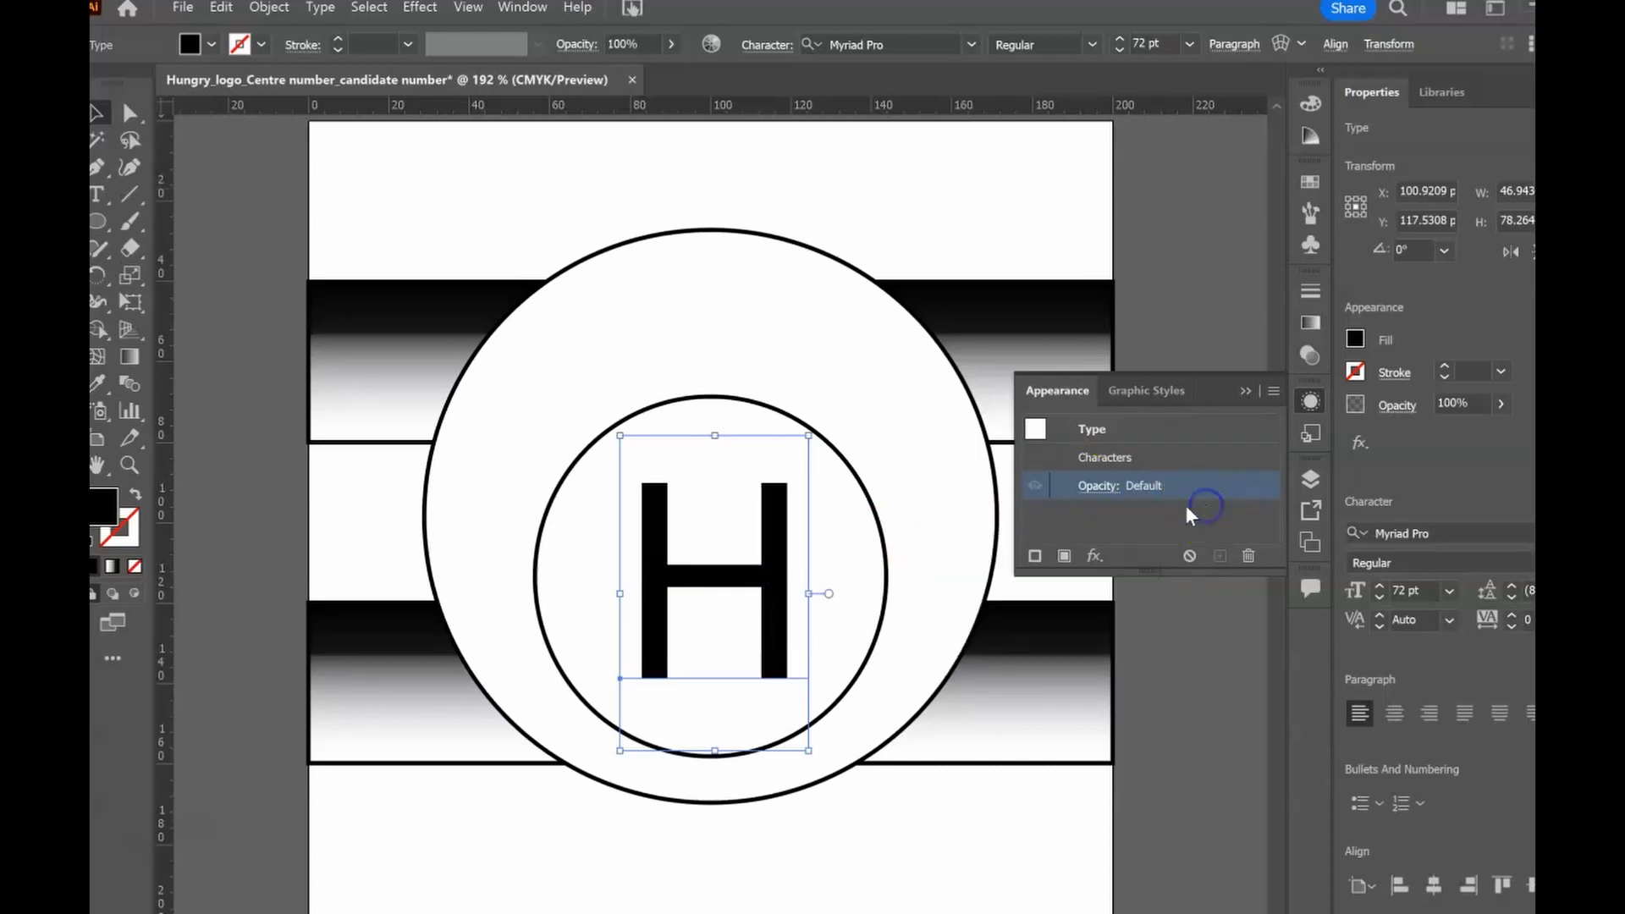
# Add a new fill to the H, apply the white-to-black linear gradient to it and set the gradient angle to -90°
pyautogui.click(1065, 555)
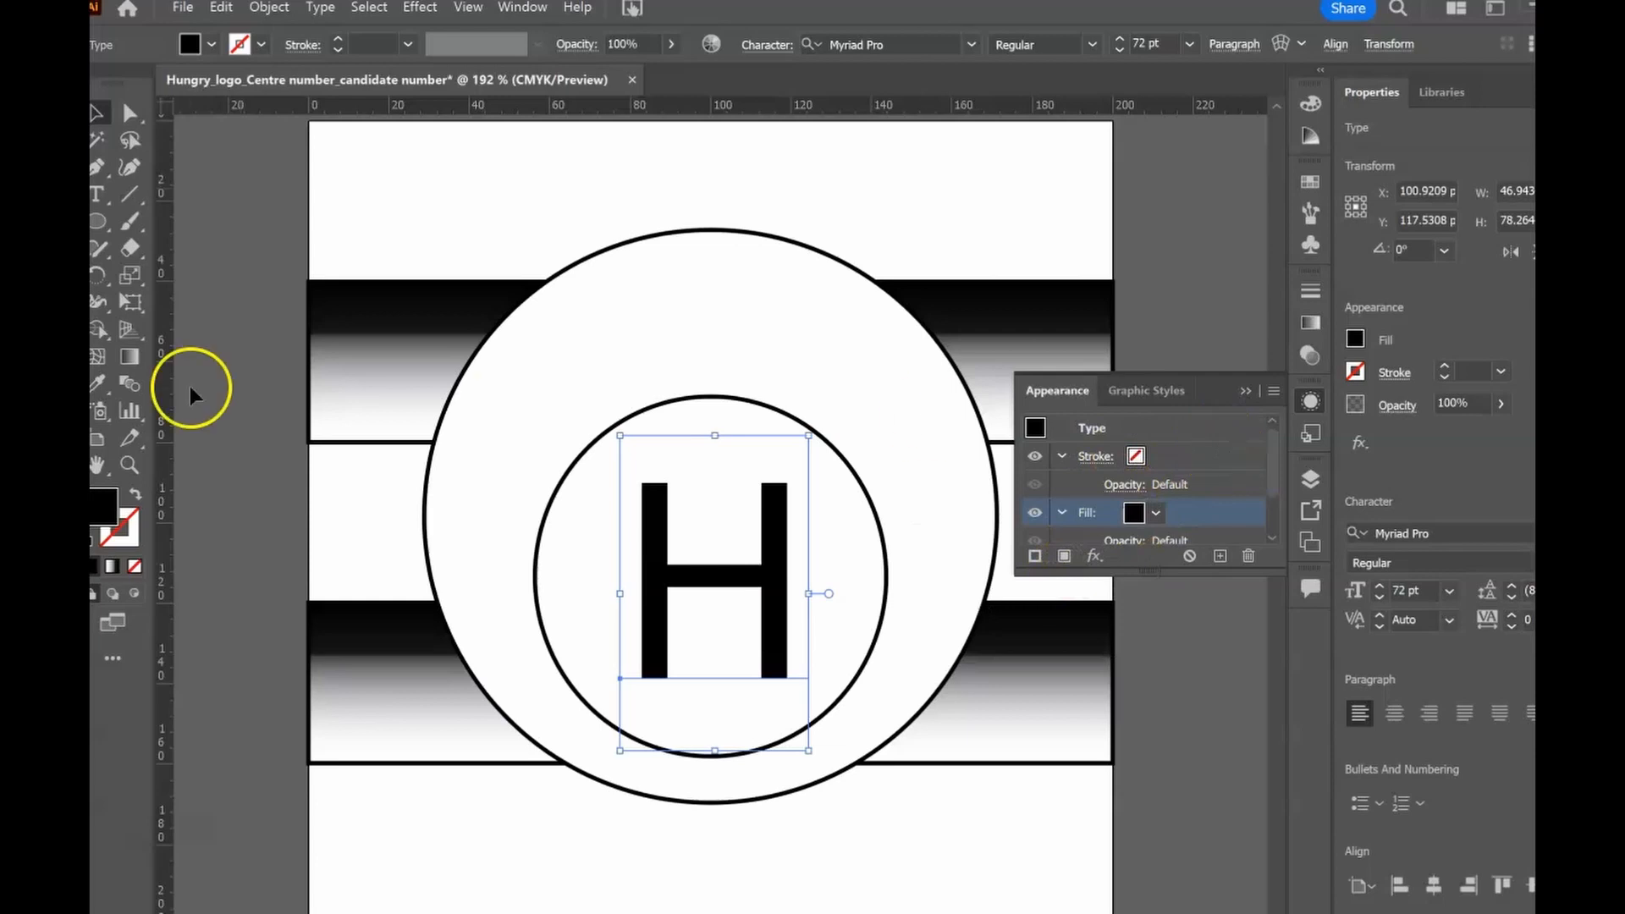
pyautogui.click(126, 356)
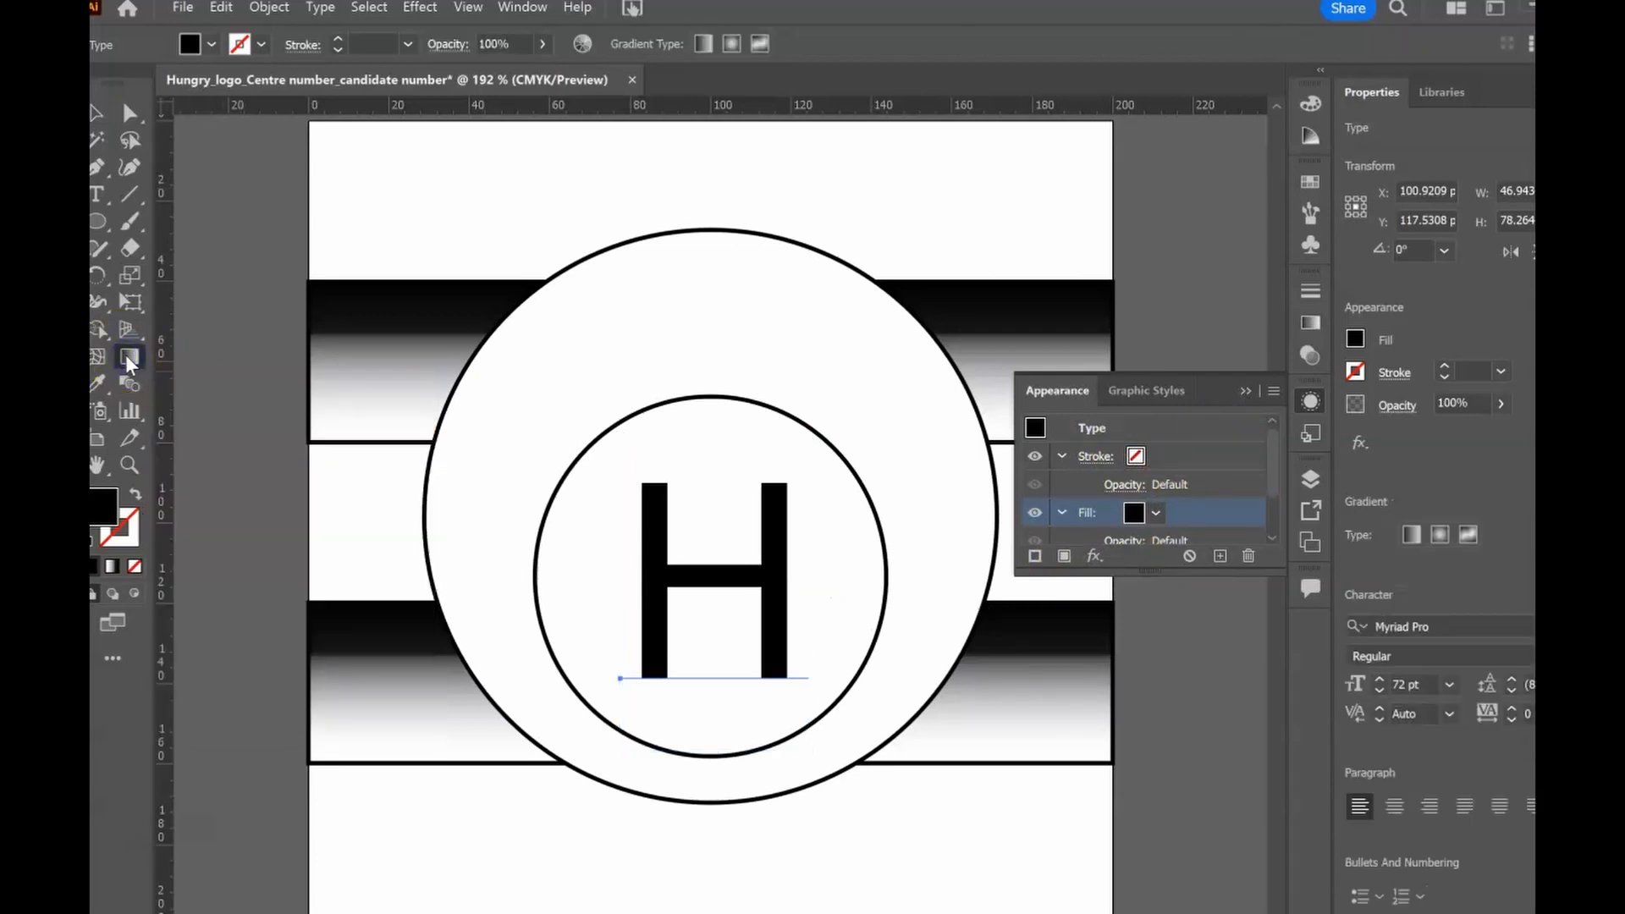
pyautogui.click(109, 564)
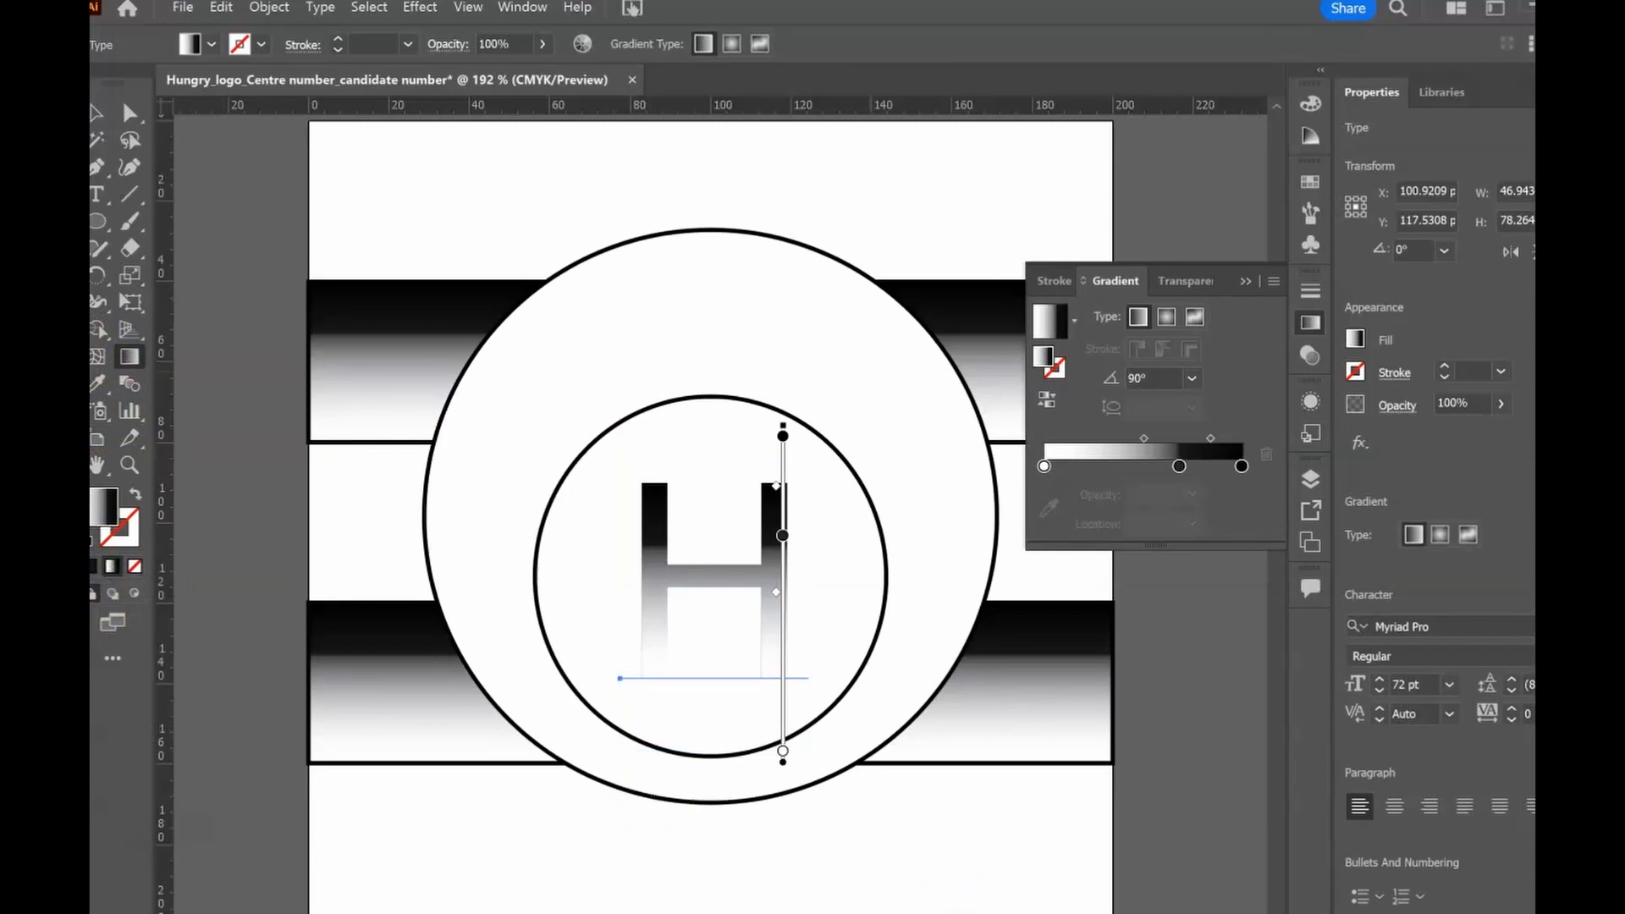
pyautogui.click(897, 912)
pyautogui.click(1186, 376)
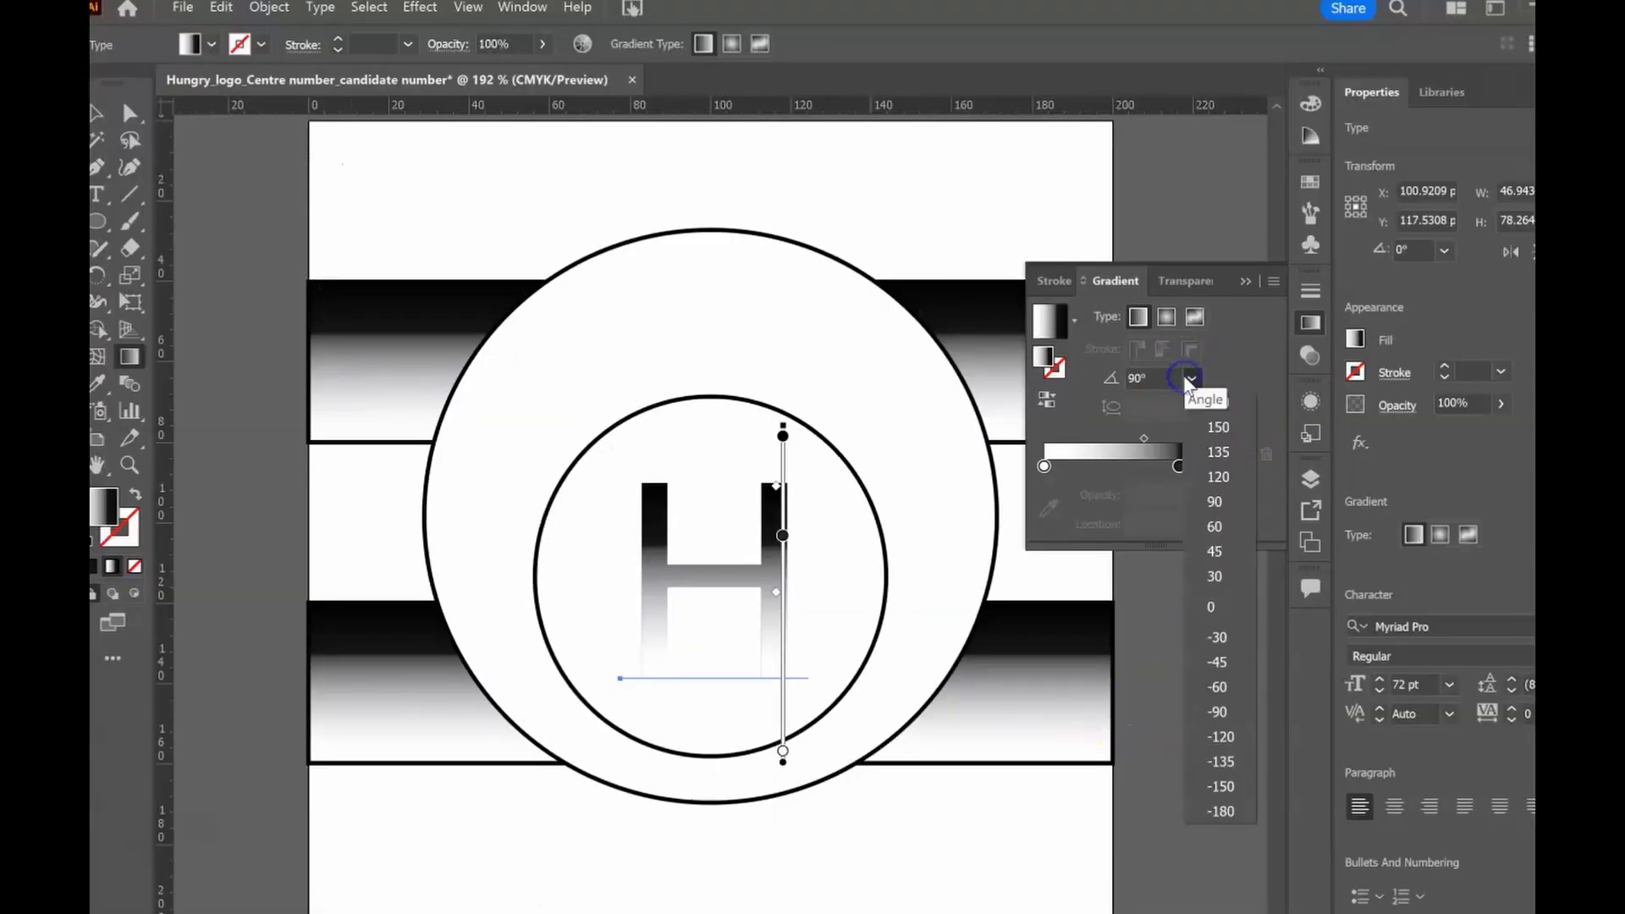
pyautogui.click(1208, 712)
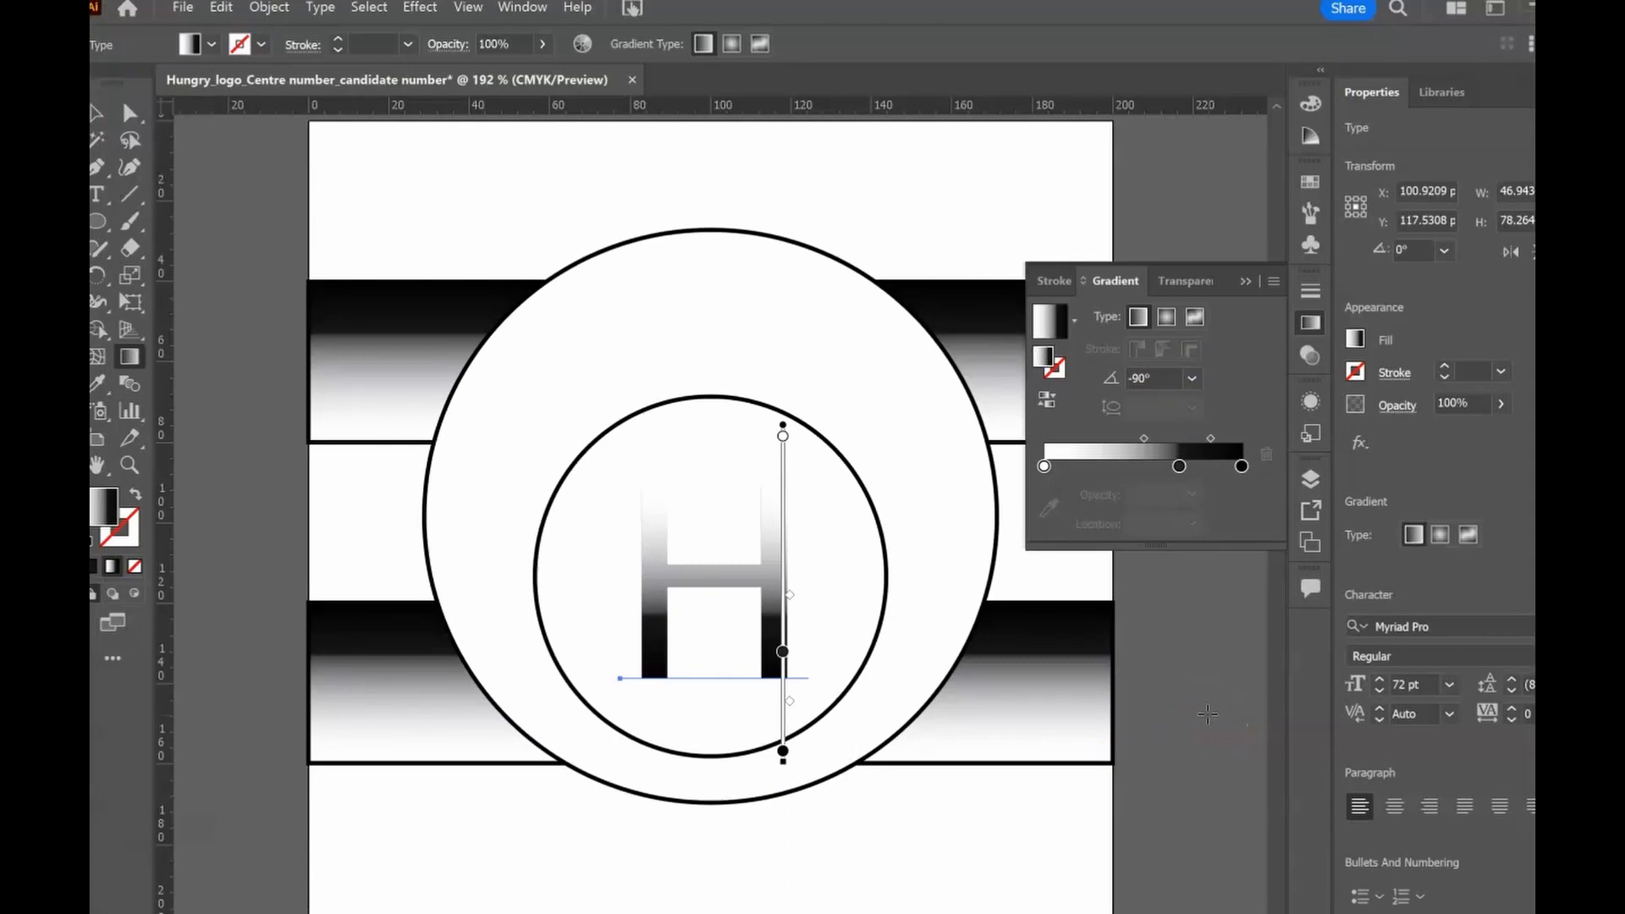
# Recolour the H gradient's end stop to the C=0 M=0 Y=0 K=60 grey and its middle stop to the next lighter grey, checking the exam paper's logo
pyautogui.doubleClick(1241, 467)
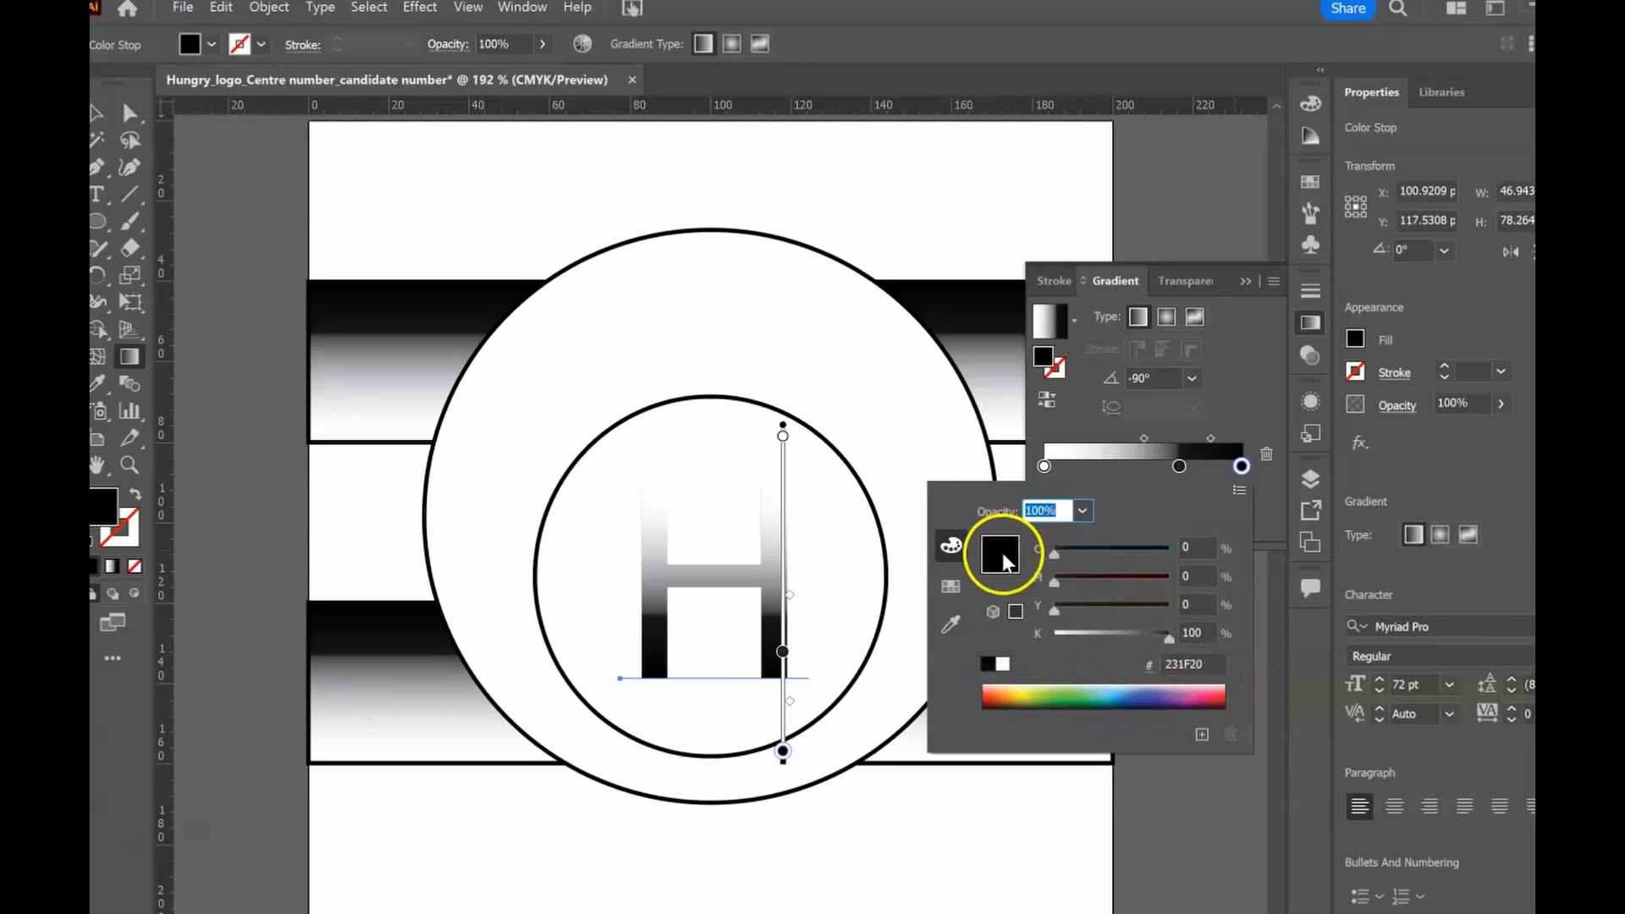
pyautogui.click(951, 589)
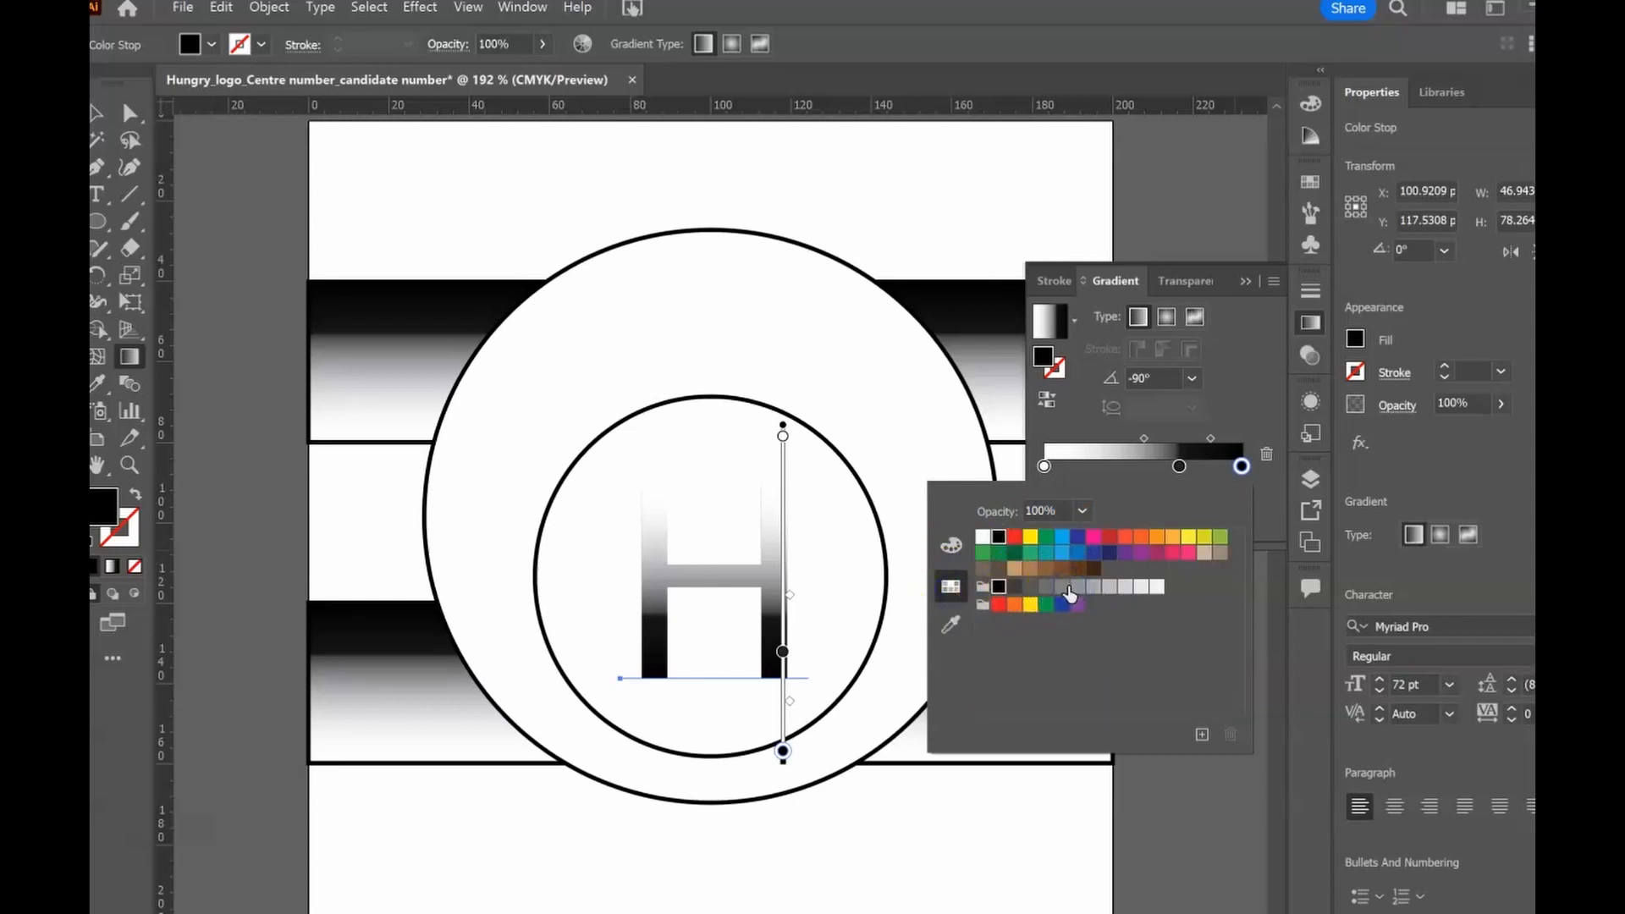
pyautogui.click(1063, 587)
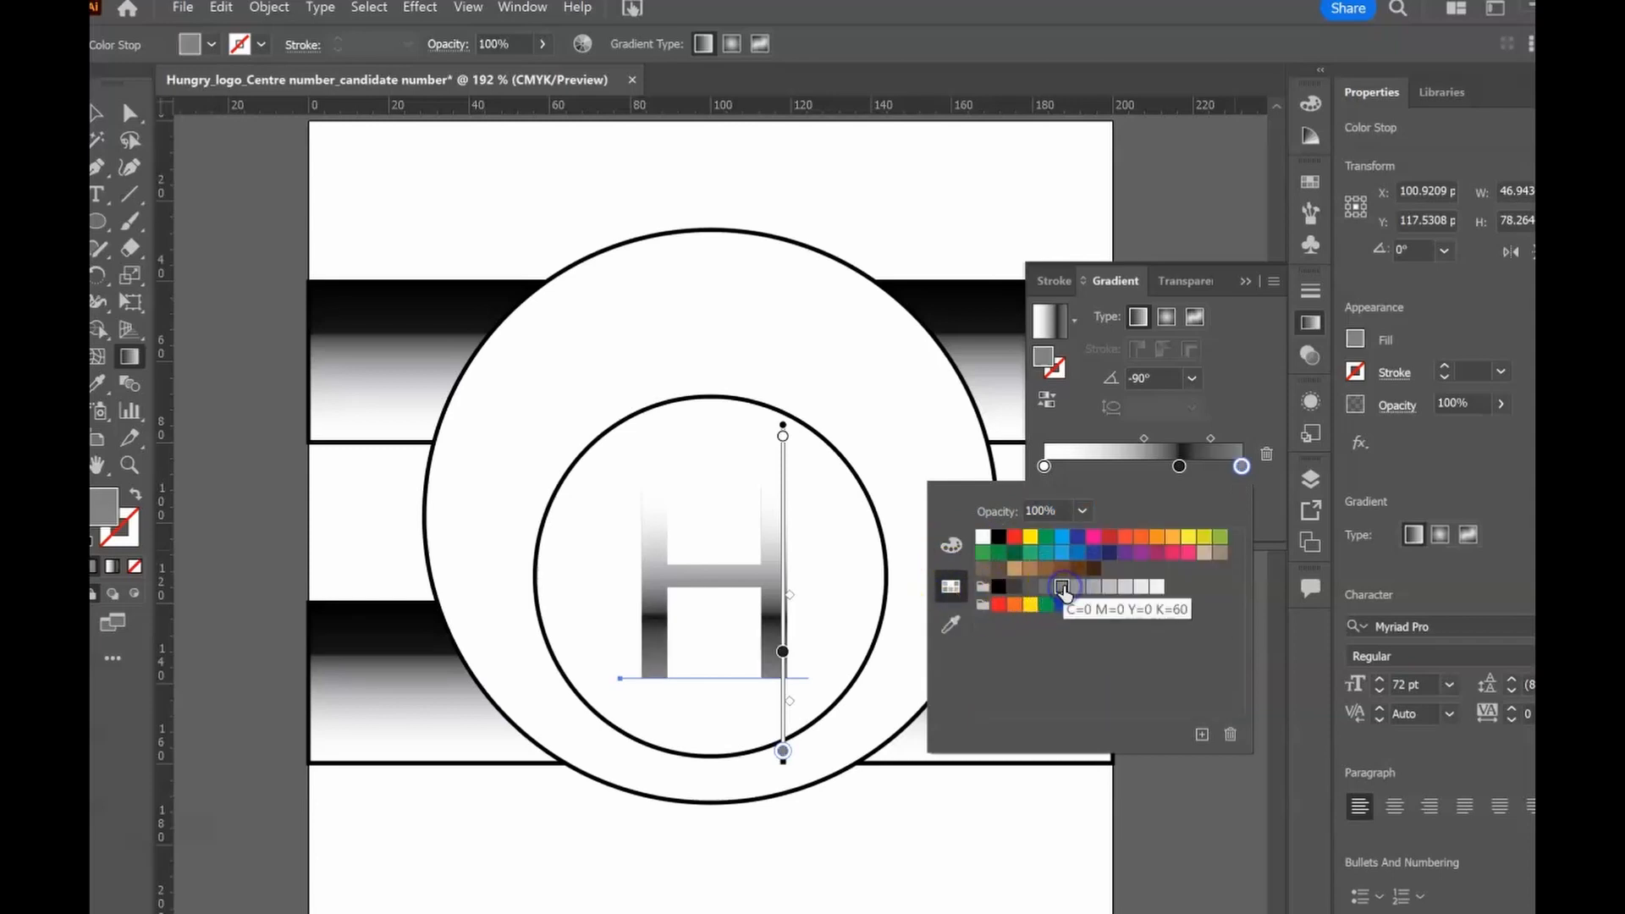
pyautogui.doubleClick(1179, 466)
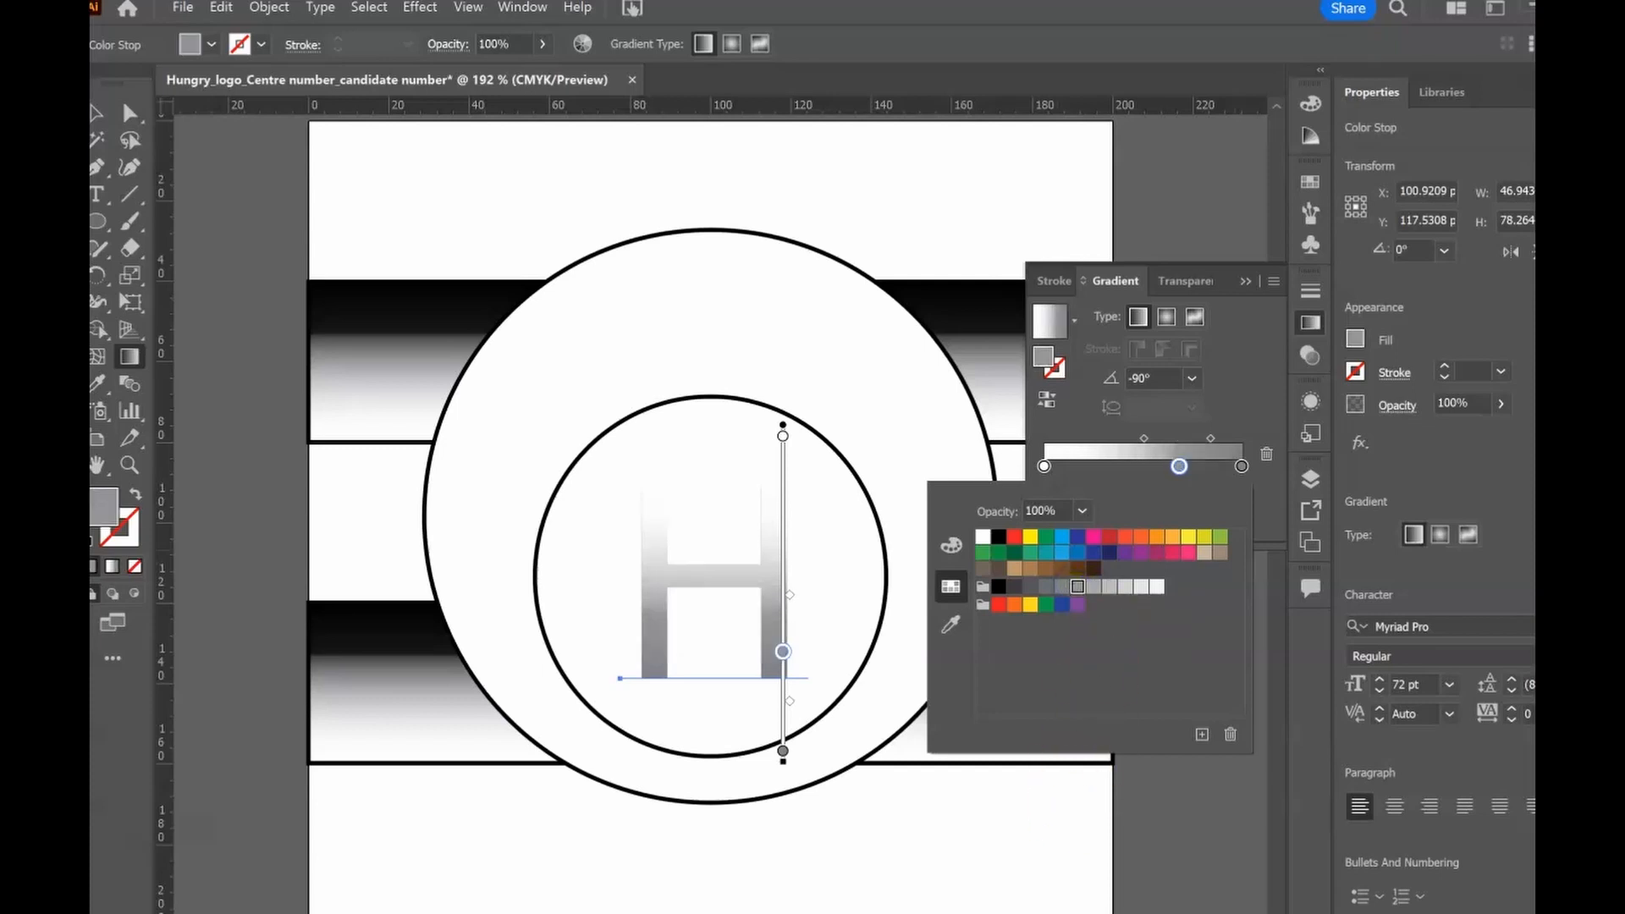
pyautogui.click(896, 912)
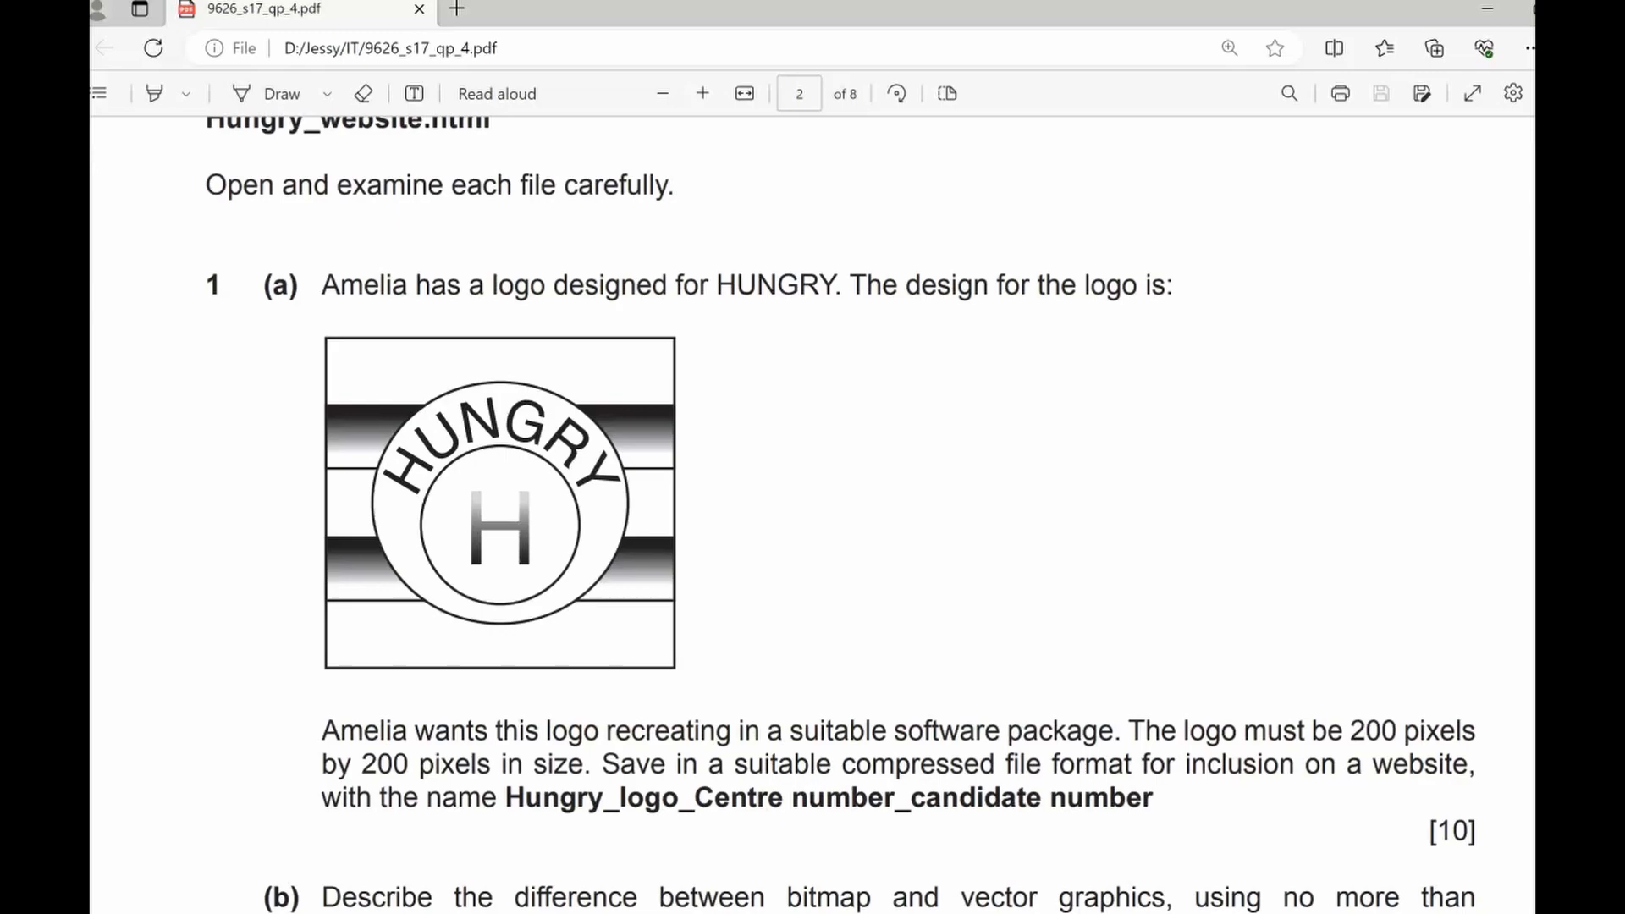
pyautogui.click(896, 913)
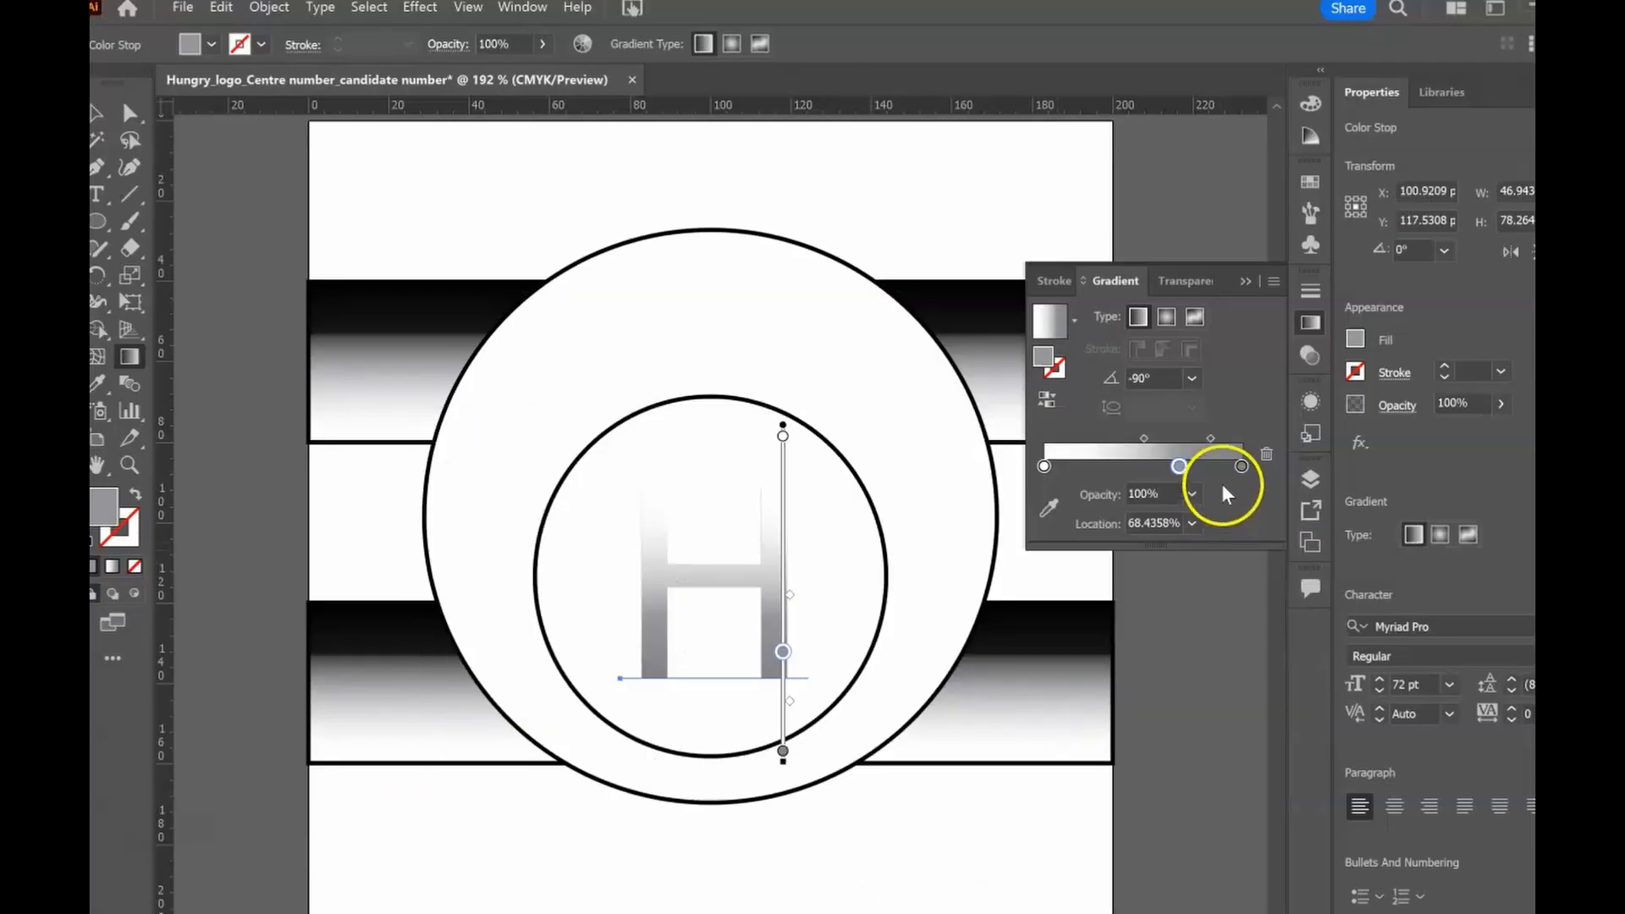
# Darken the H gradient's end stop to the darkest grey below black and move the middle stop to about 40%, comparing with the exam paper
pyautogui.doubleClick(1240, 465)
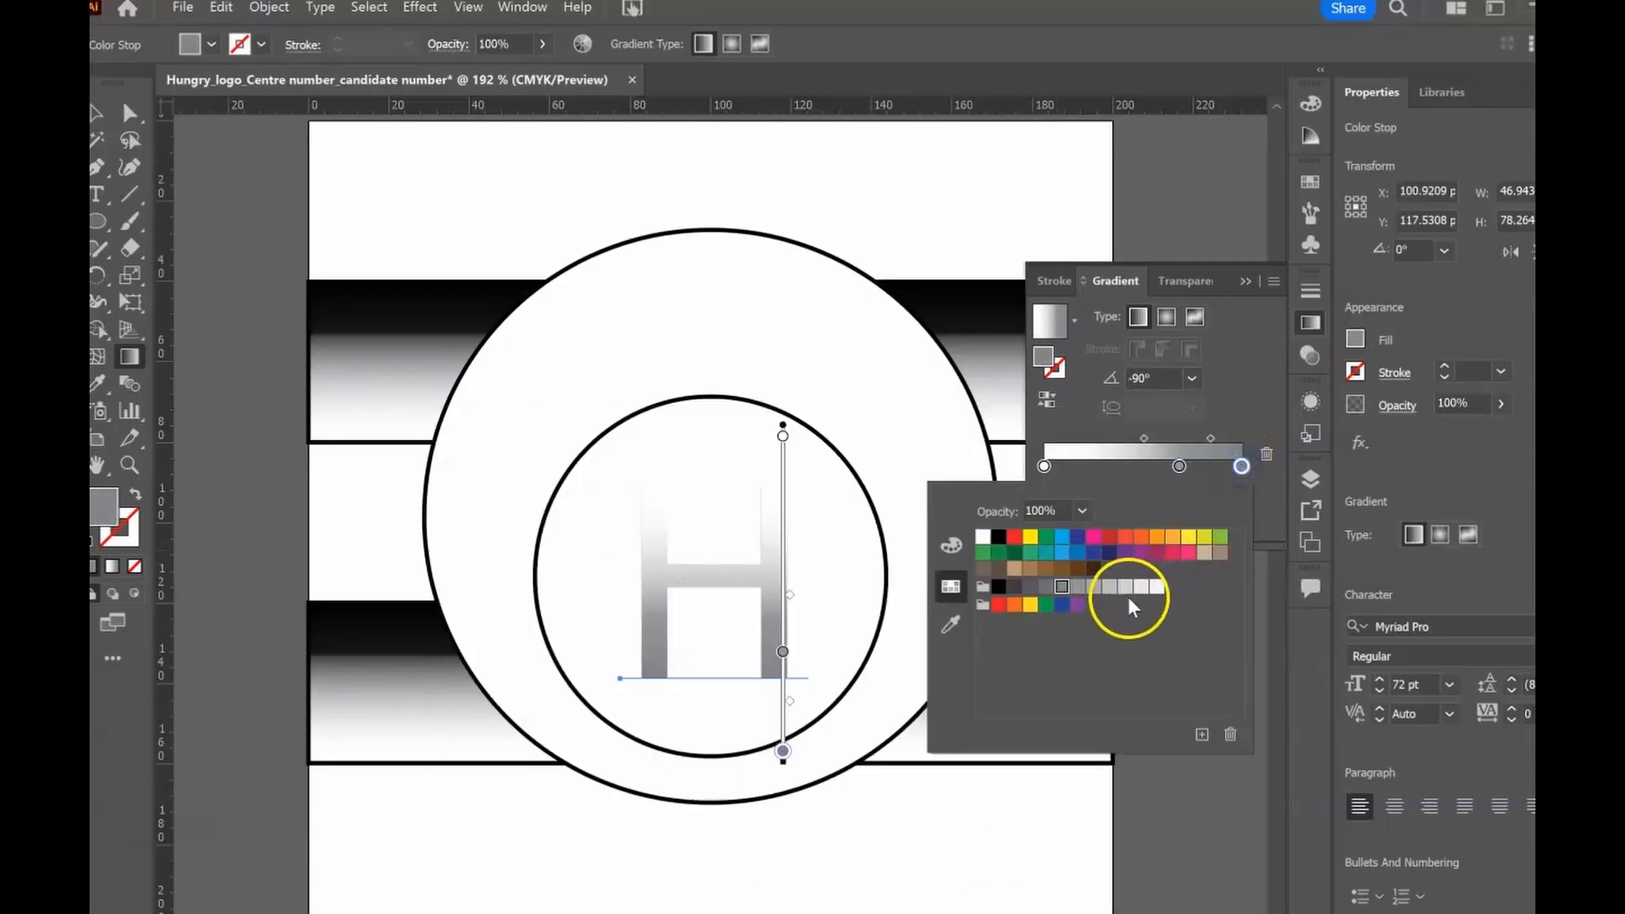
pyautogui.click(1048, 587)
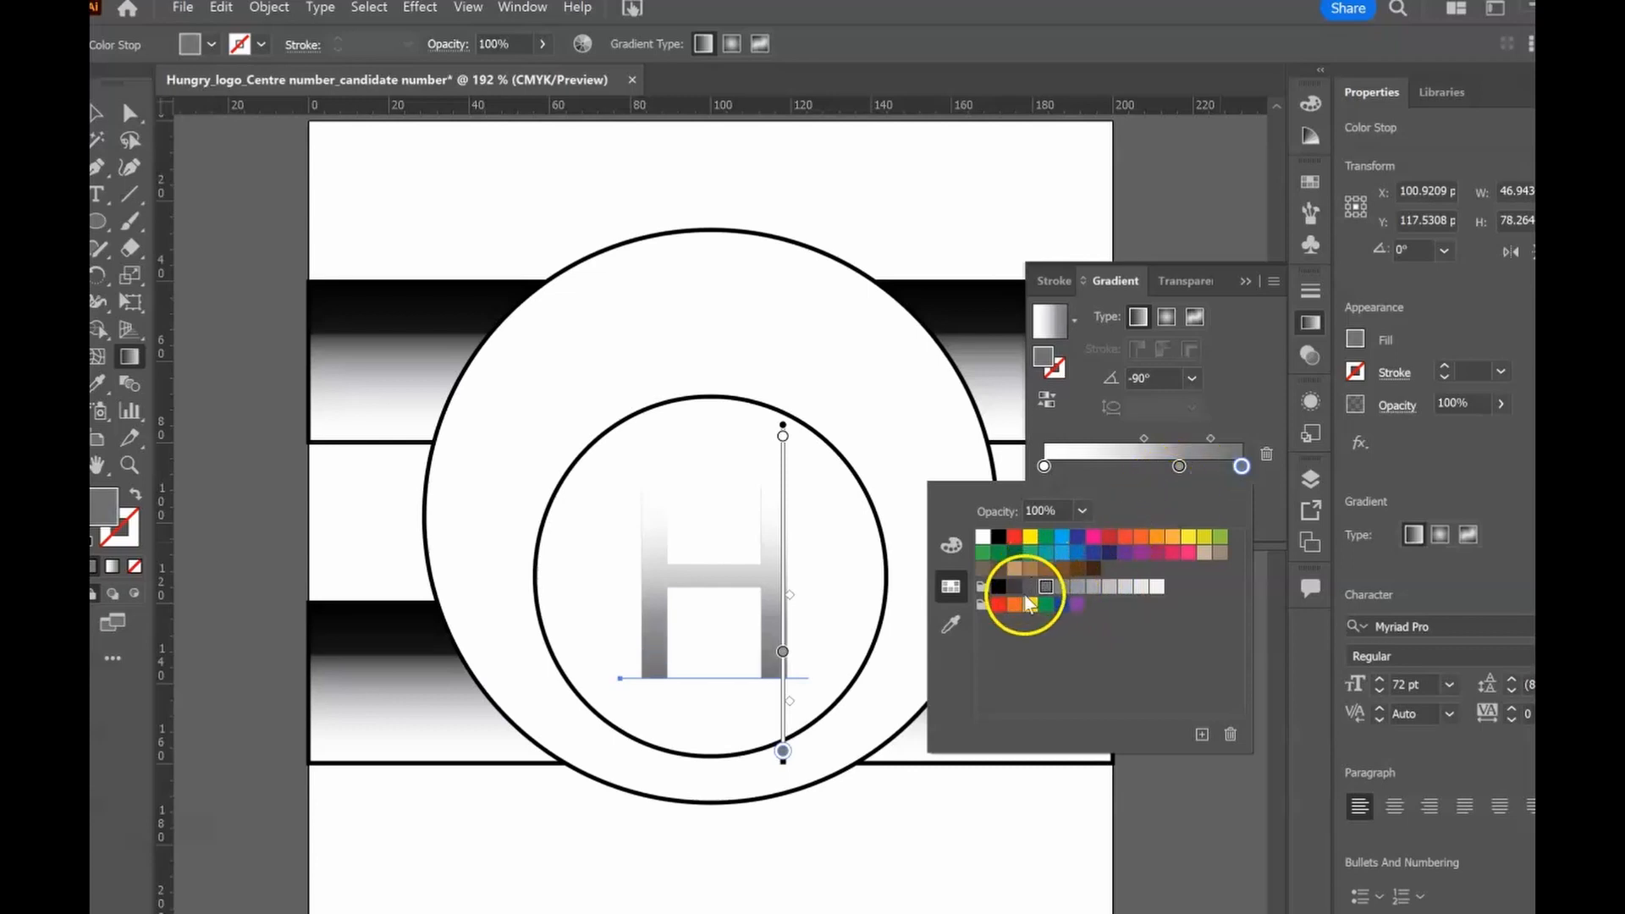
pyautogui.click(1015, 586)
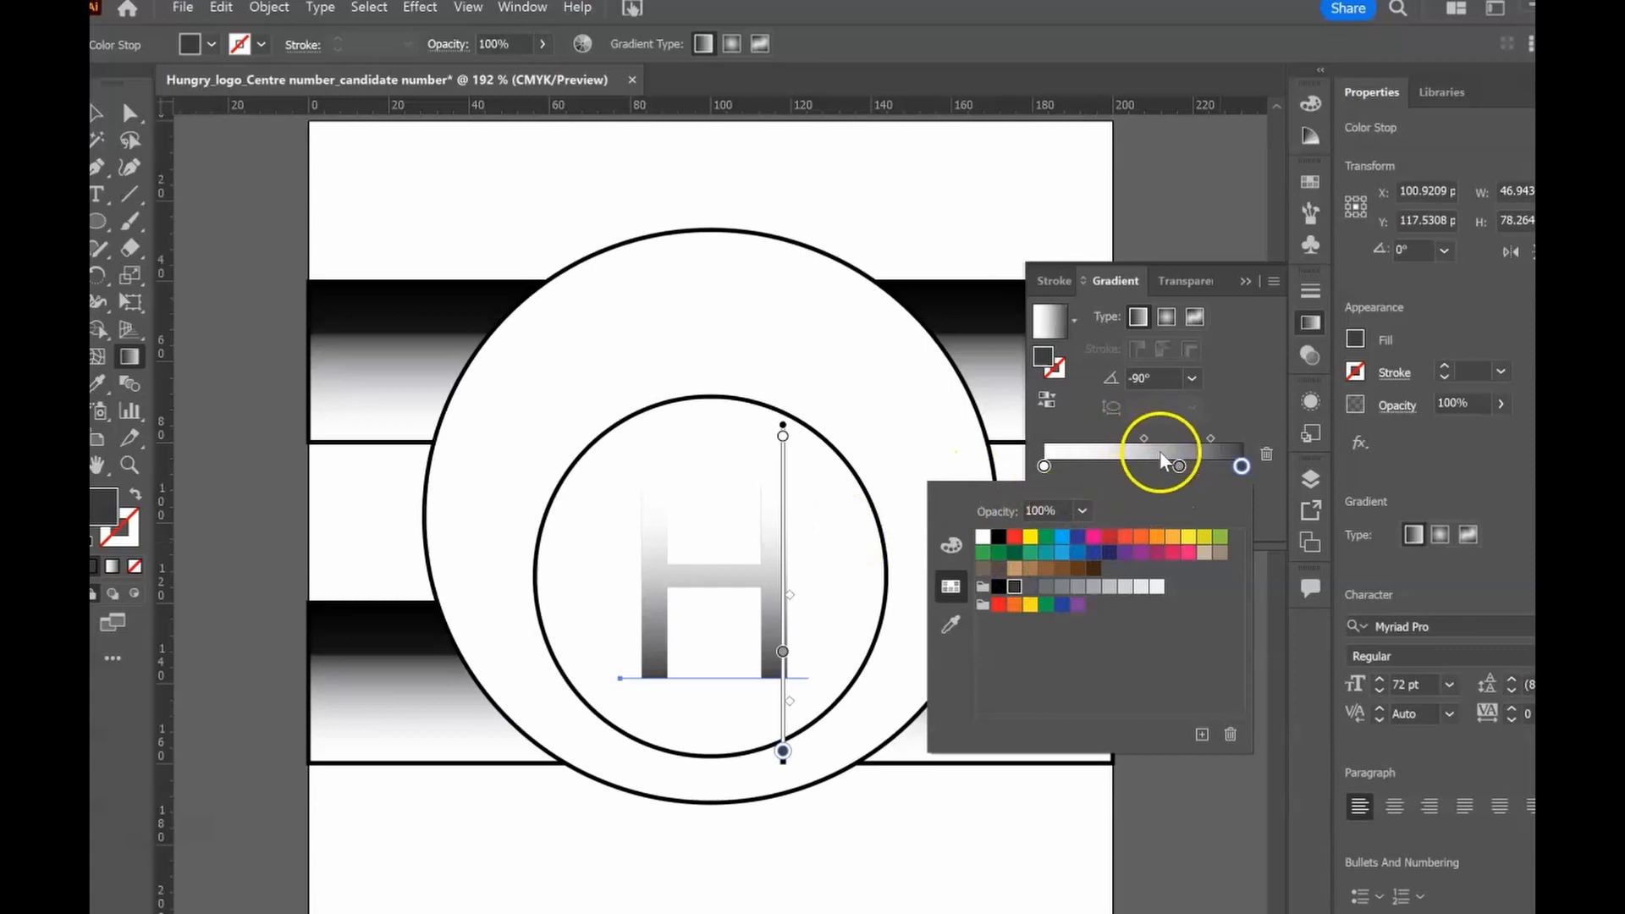
pyautogui.click(1179, 466)
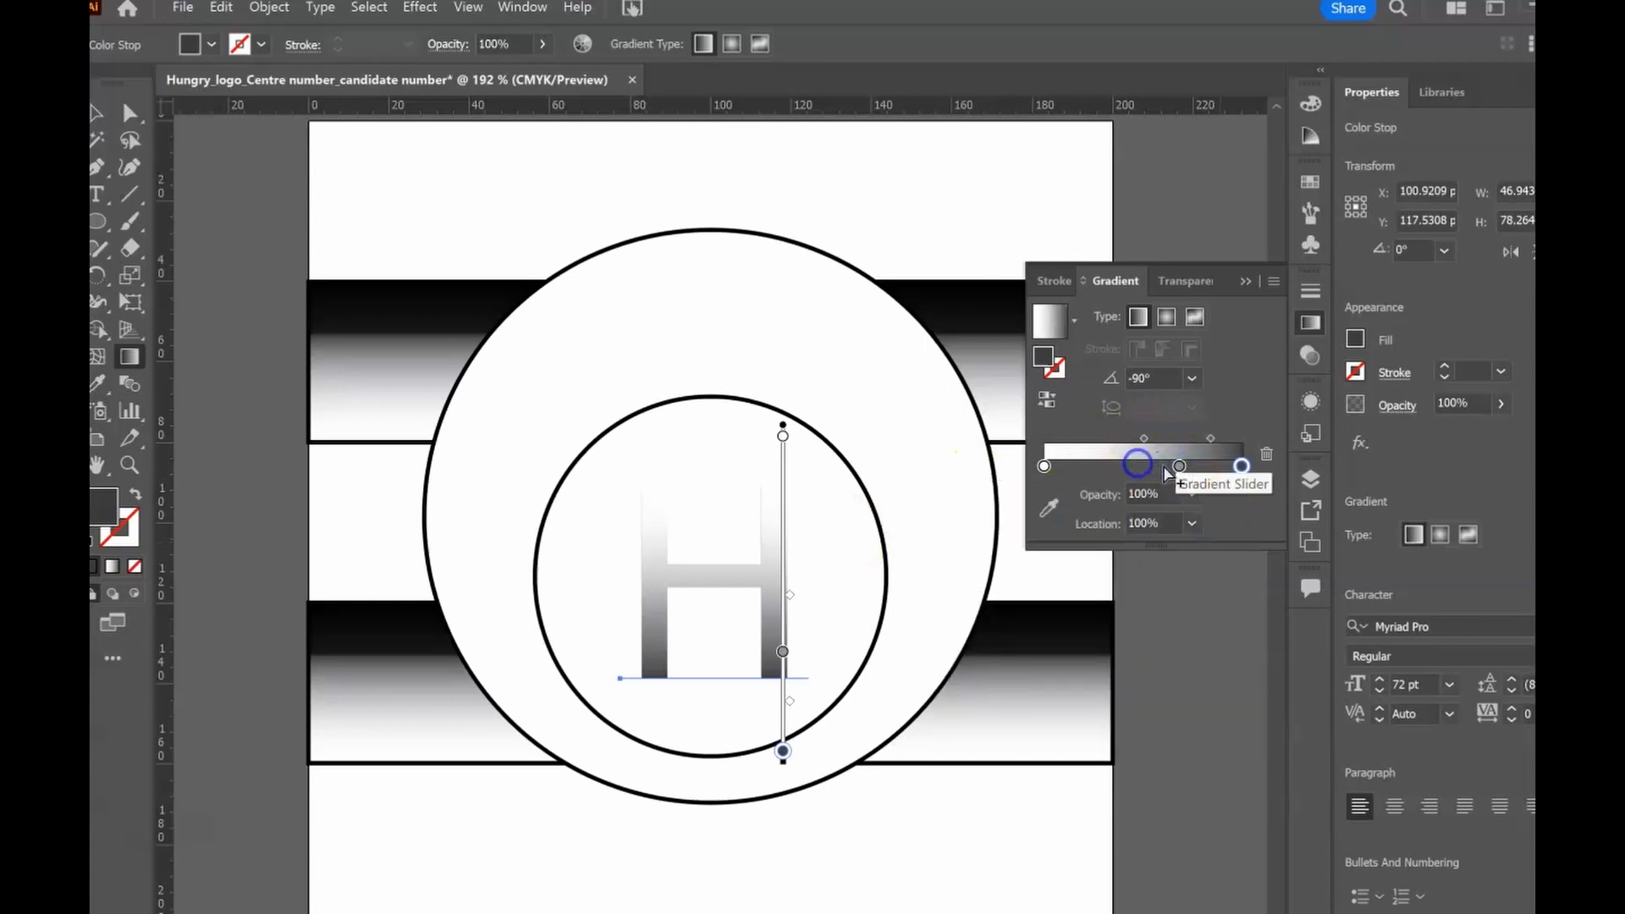
pyautogui.moveTo(1179, 466); pyautogui.dragTo(1122, 467)
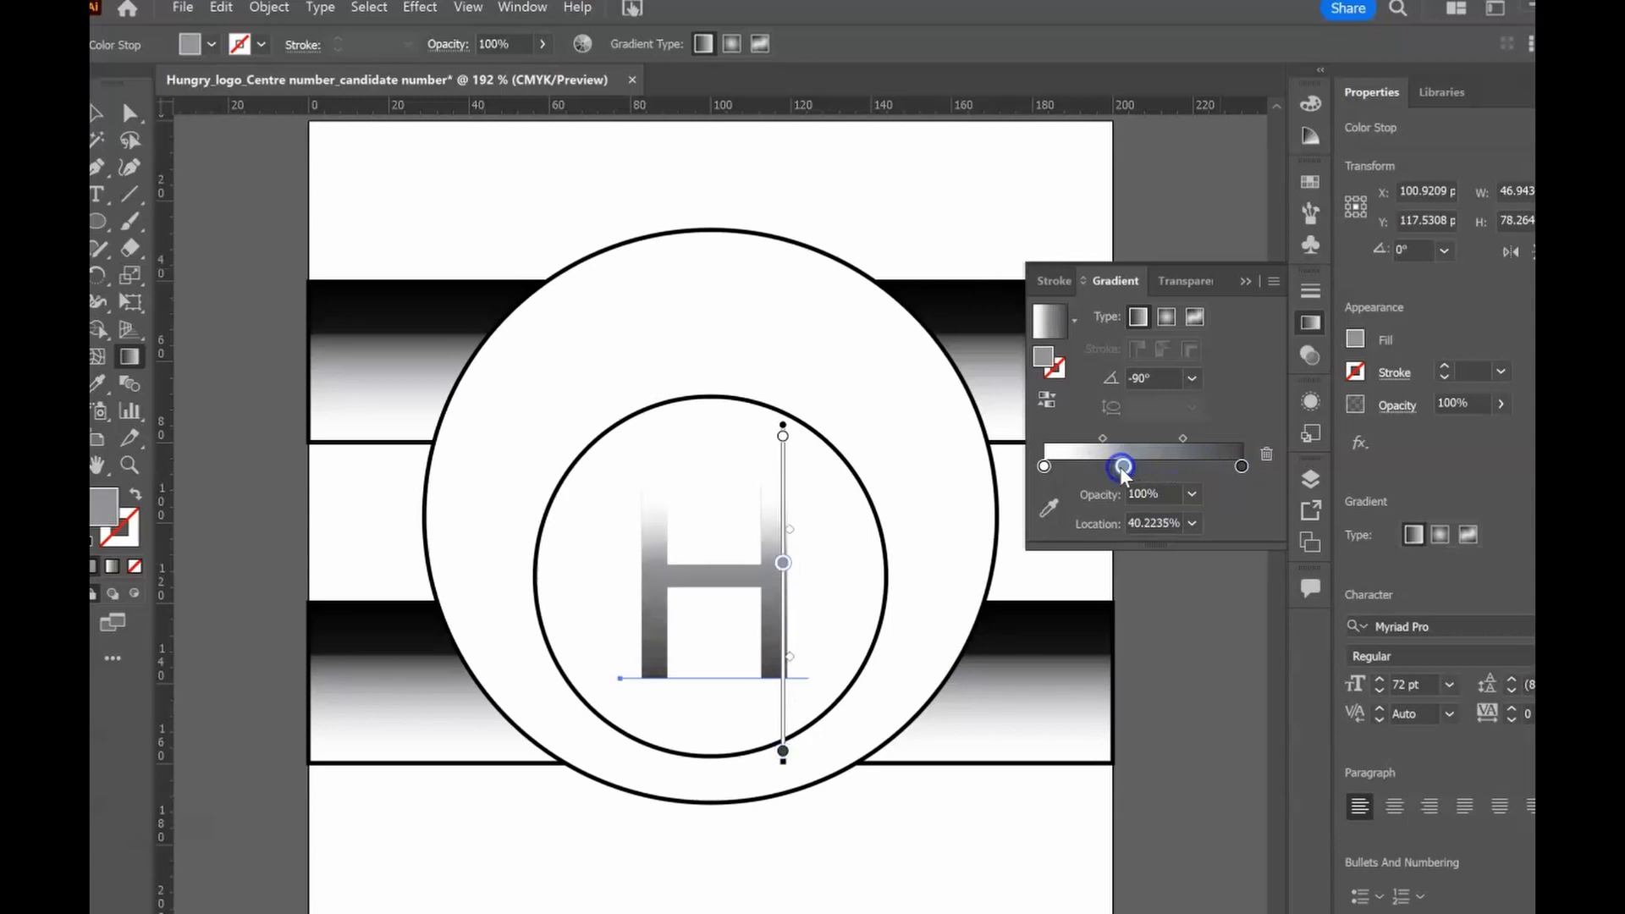
pyautogui.hotkey('alt', 'Tab')
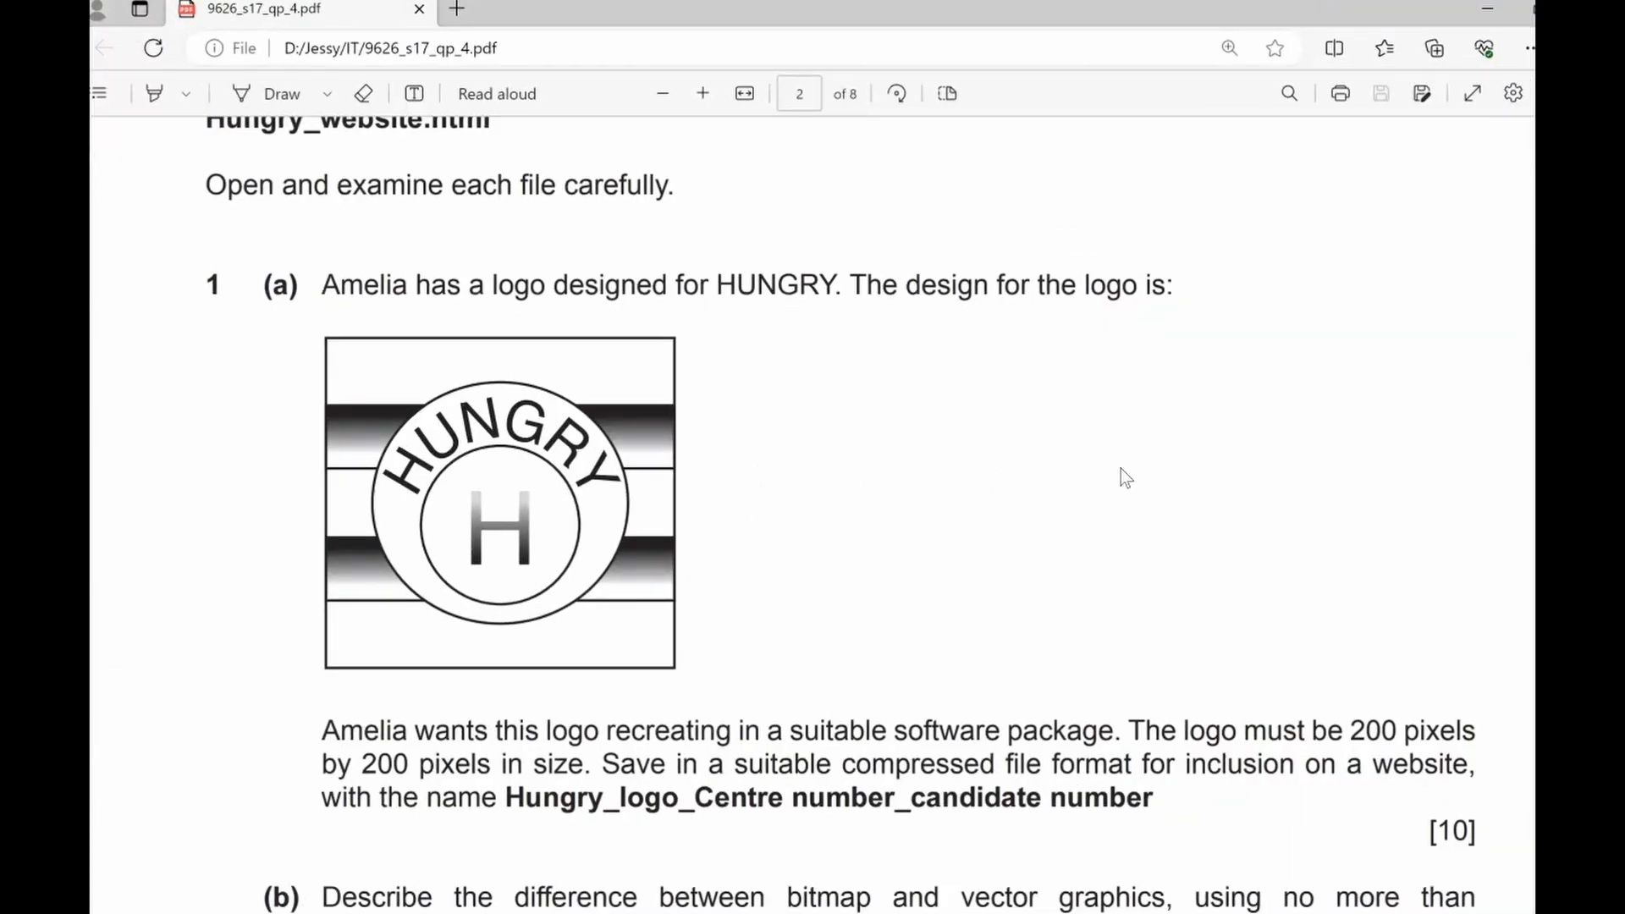
pyautogui.hotkey('alt', 'Tab')
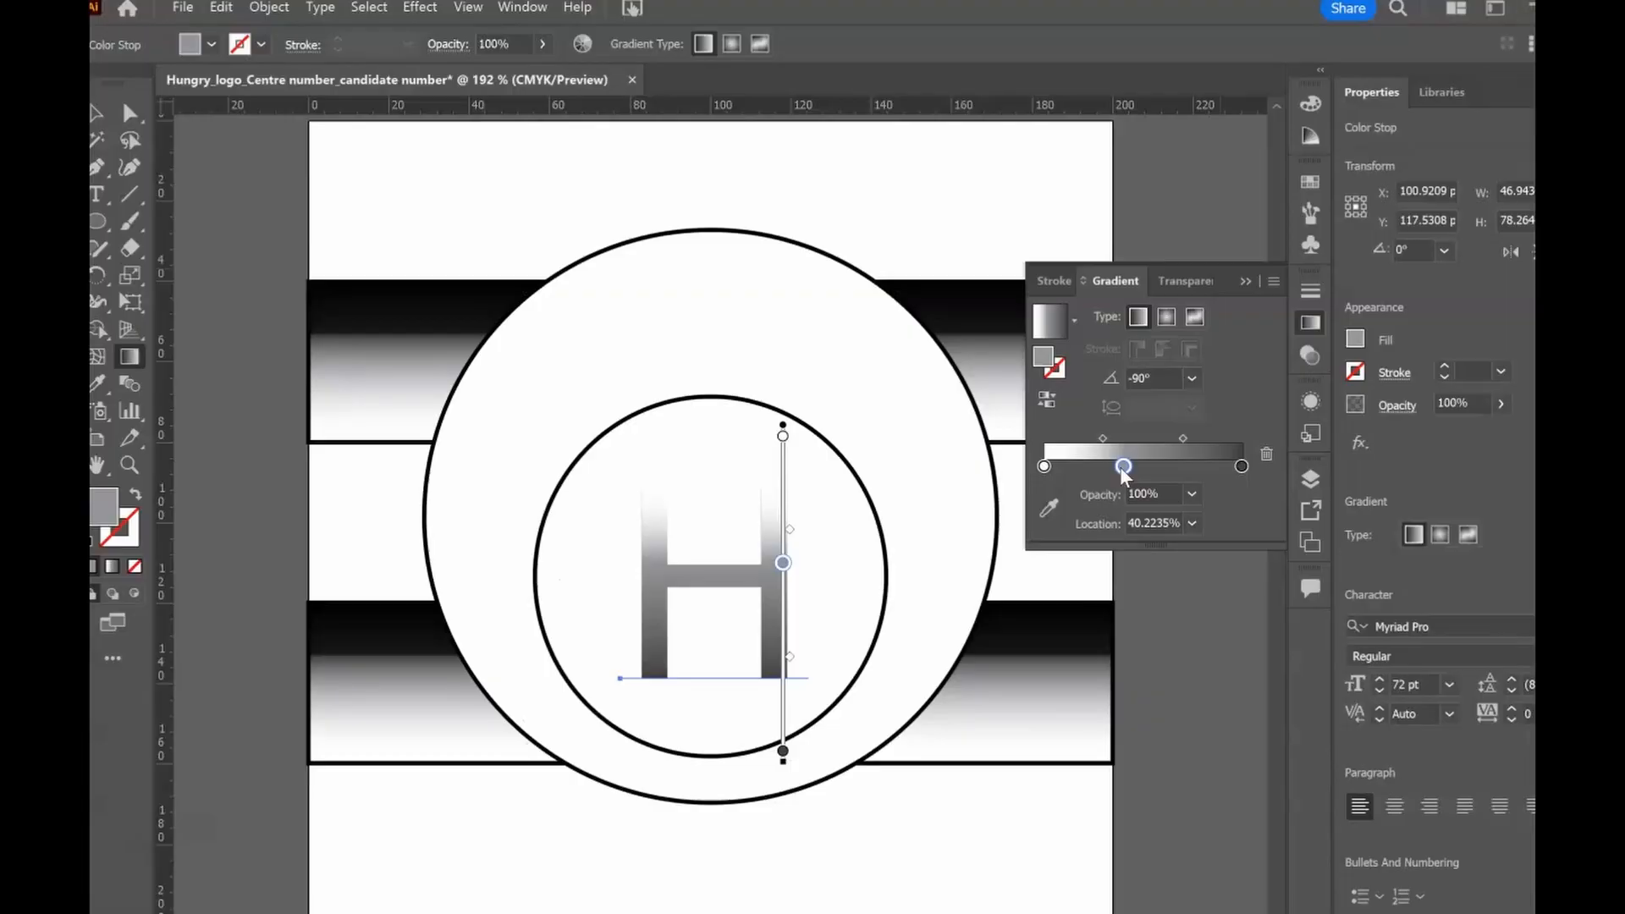
# Set the H gradient's end stop to black and shift the grey middle stop to a location of about 39%
pyautogui.doubleClick(1241, 465)
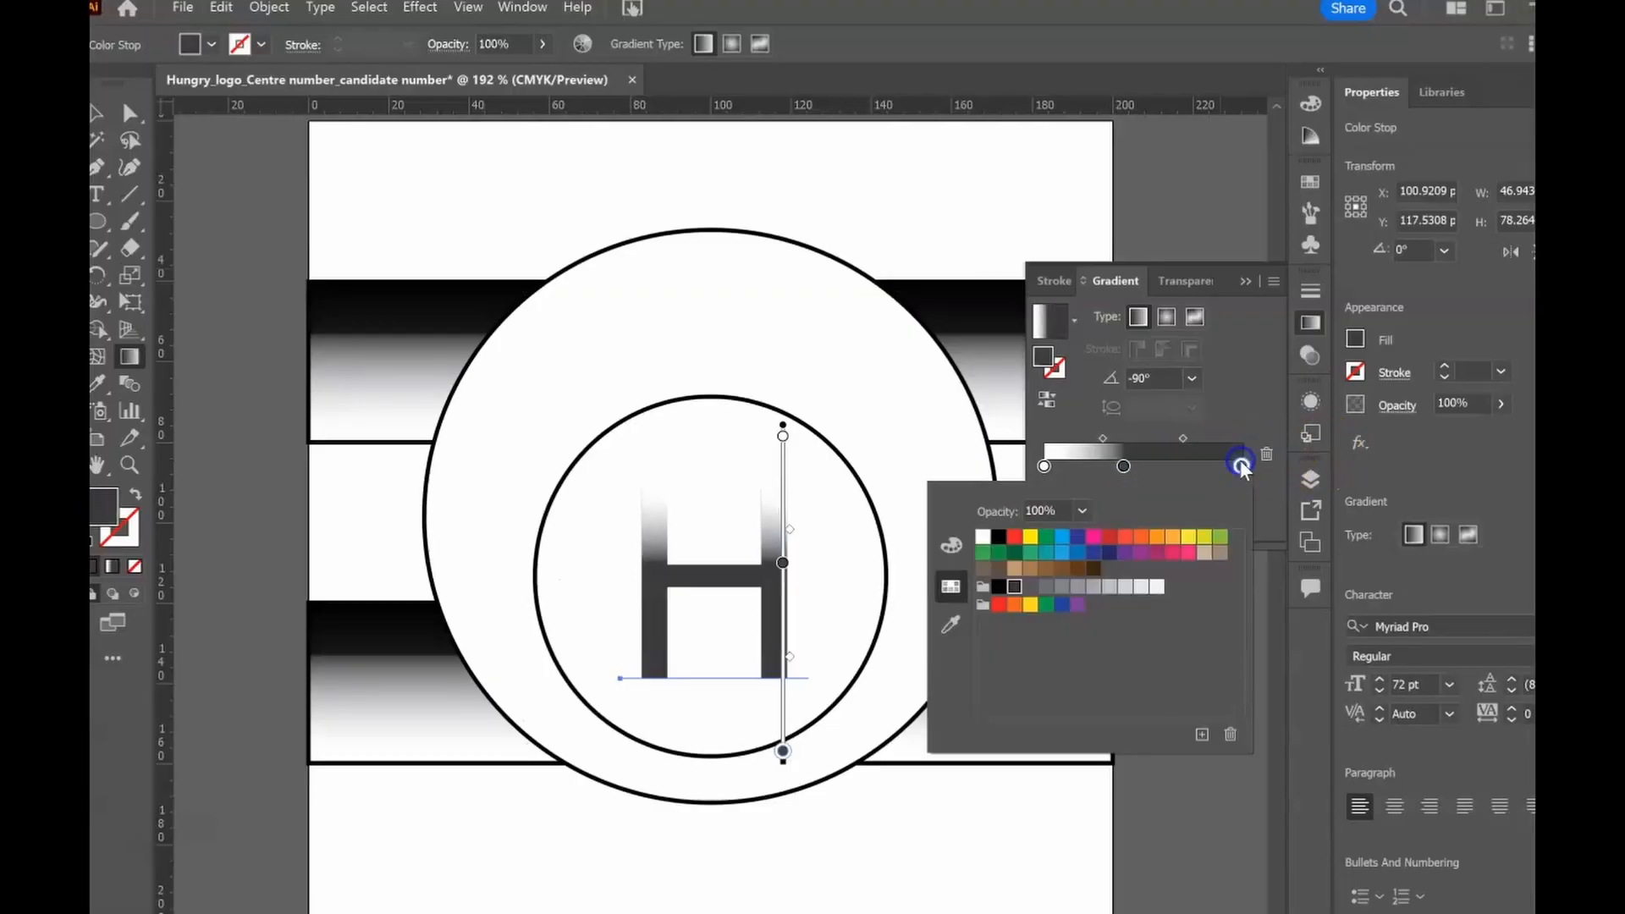
pyautogui.click(1029, 586)
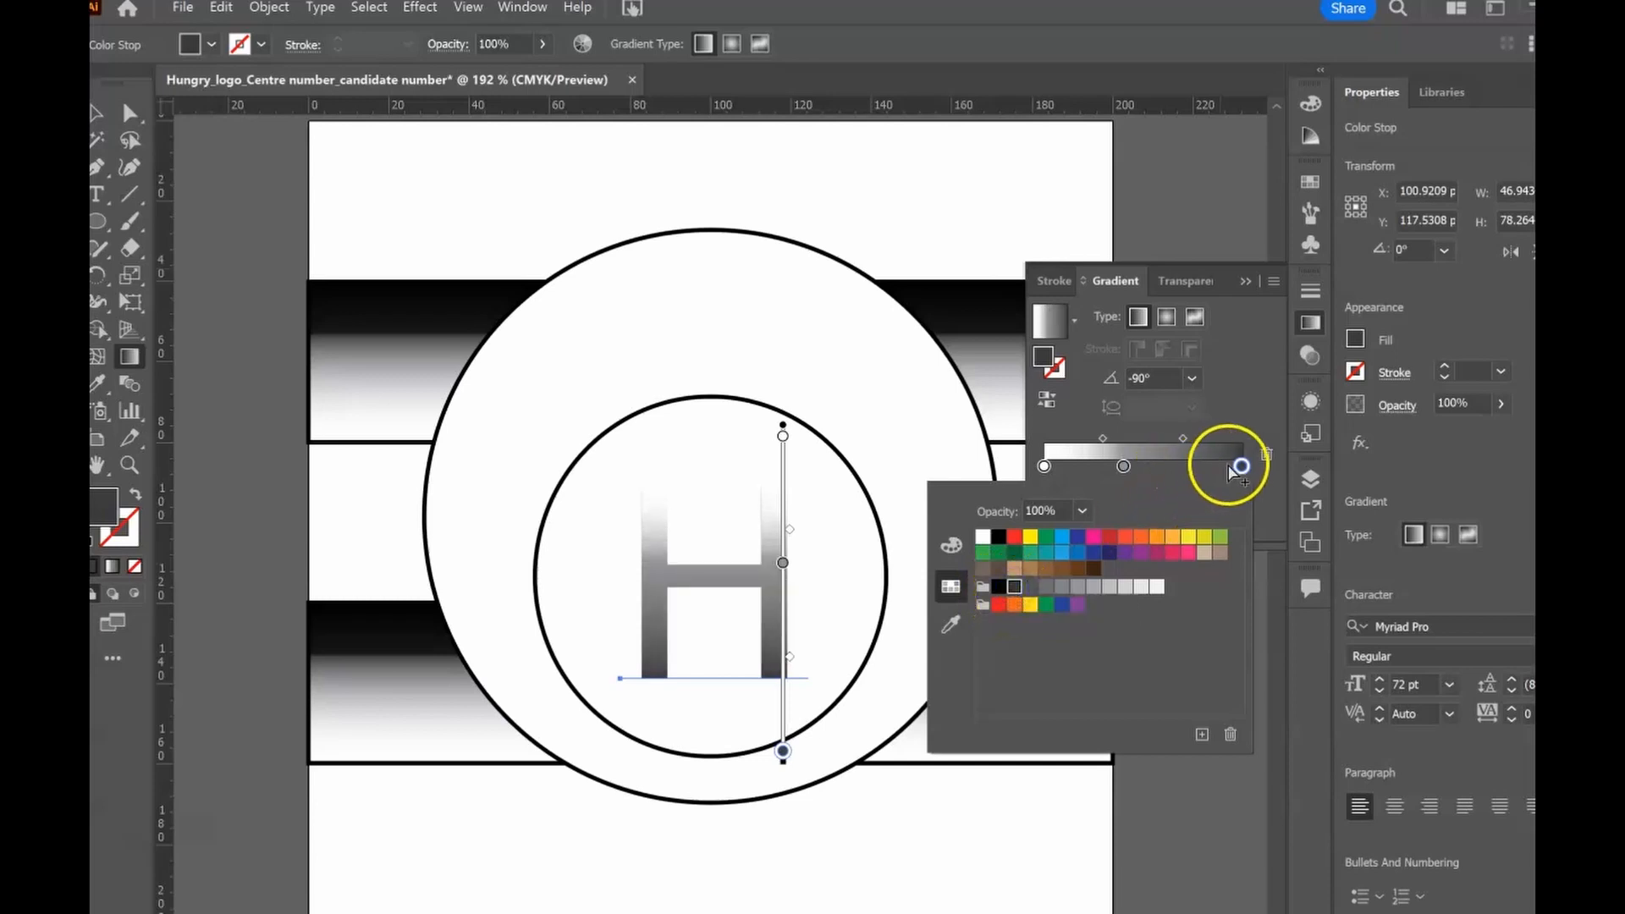
pyautogui.click(1000, 588)
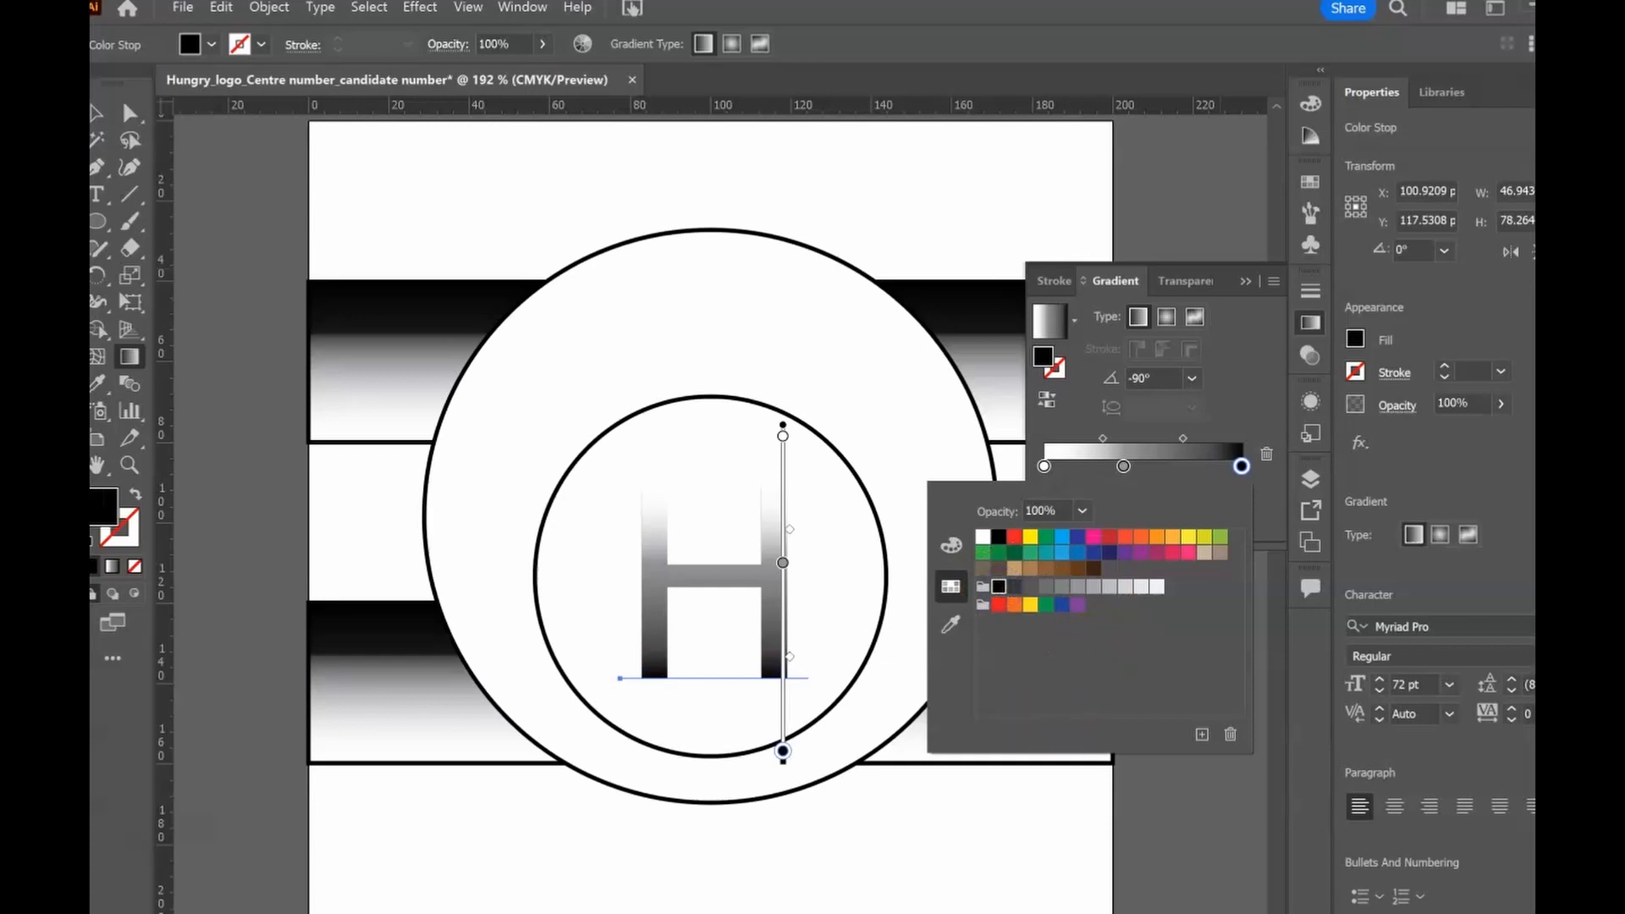
pyautogui.click(897, 912)
pyautogui.click(1101, 912)
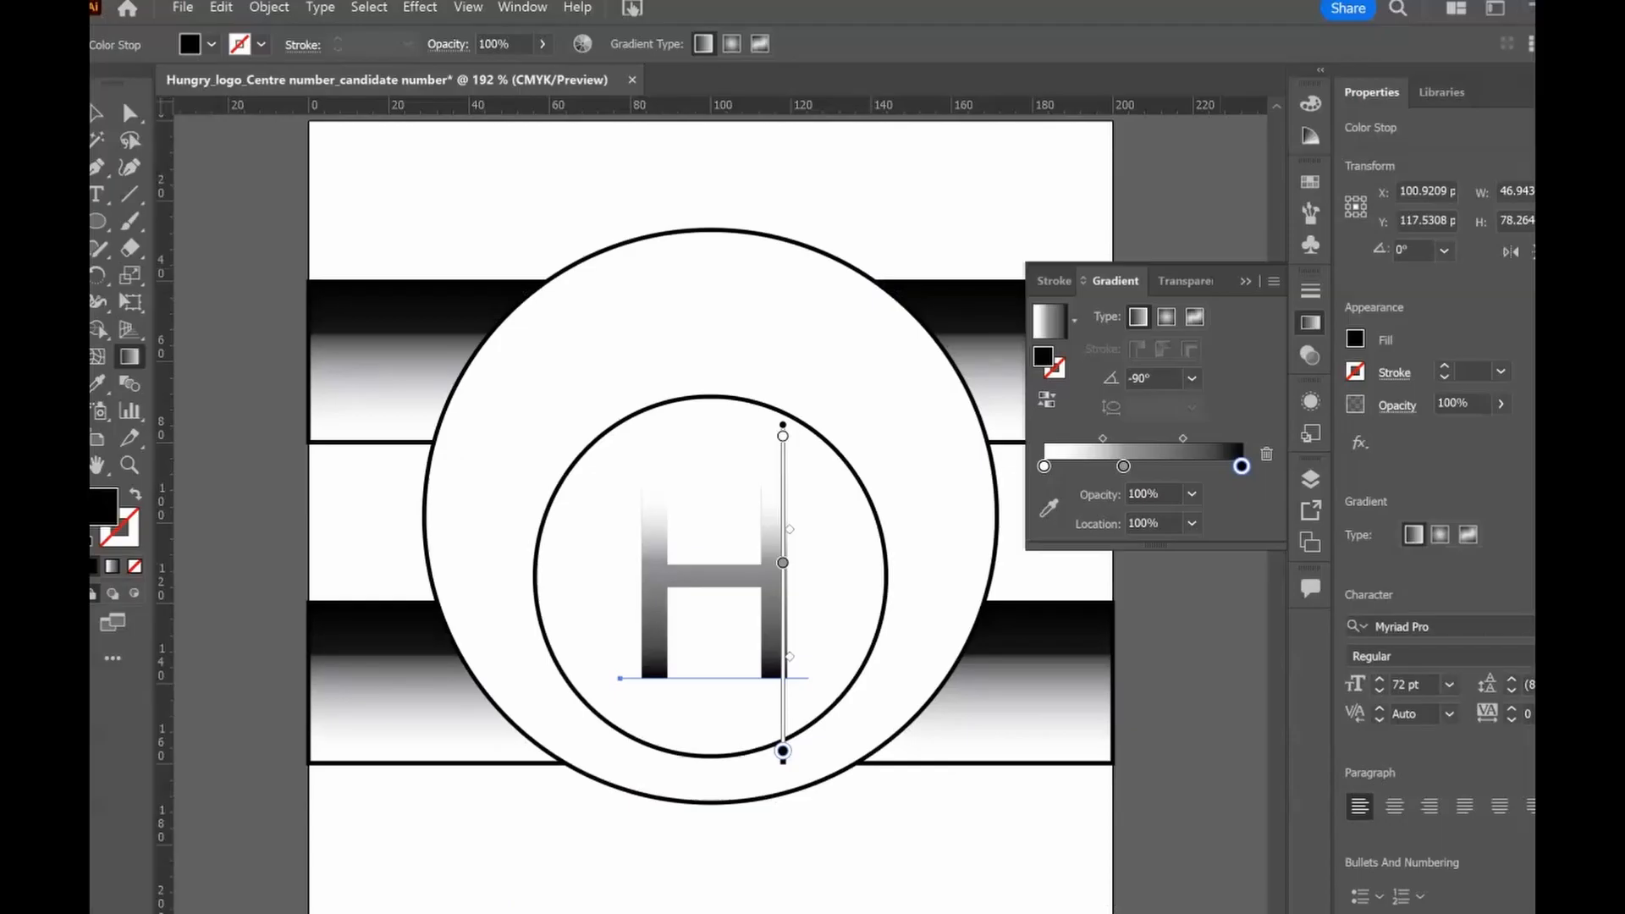
pyautogui.moveTo(1122, 466)
pyautogui.mouseDown()
pyautogui.moveTo(1072, 466)
pyautogui.moveTo(1123, 465)
pyautogui.mouseUp()
# Recolour the H gradient's white start stop to the second-lightest grey swatch and compare the letter with the exam paper's logo
pyautogui.click(1045, 466)
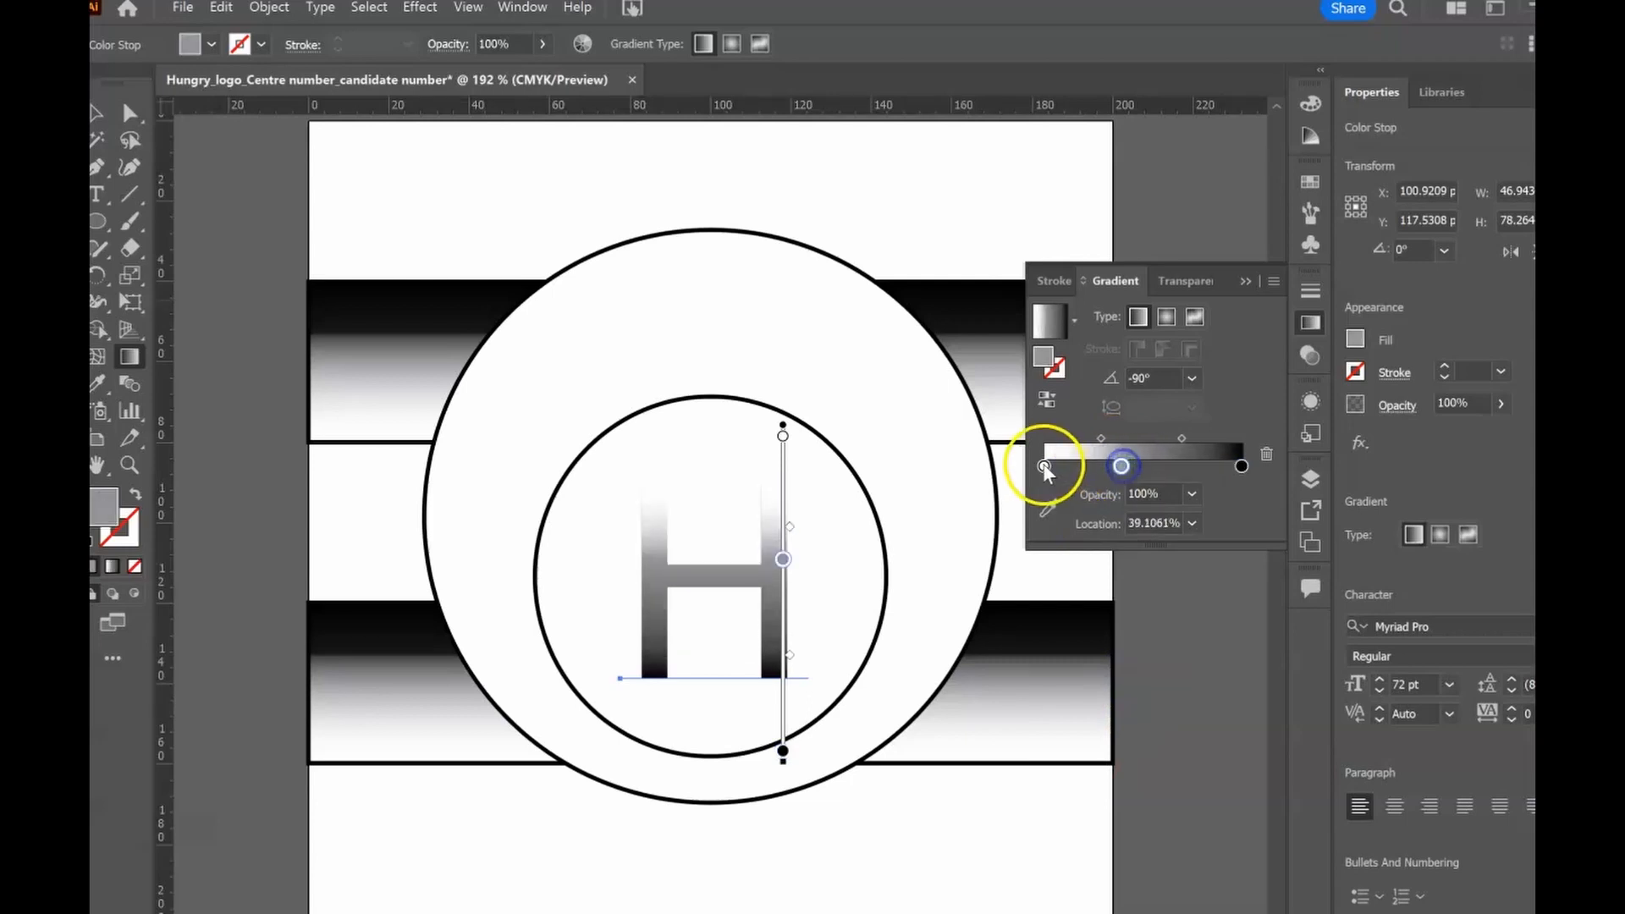
pyautogui.doubleClick(1045, 467)
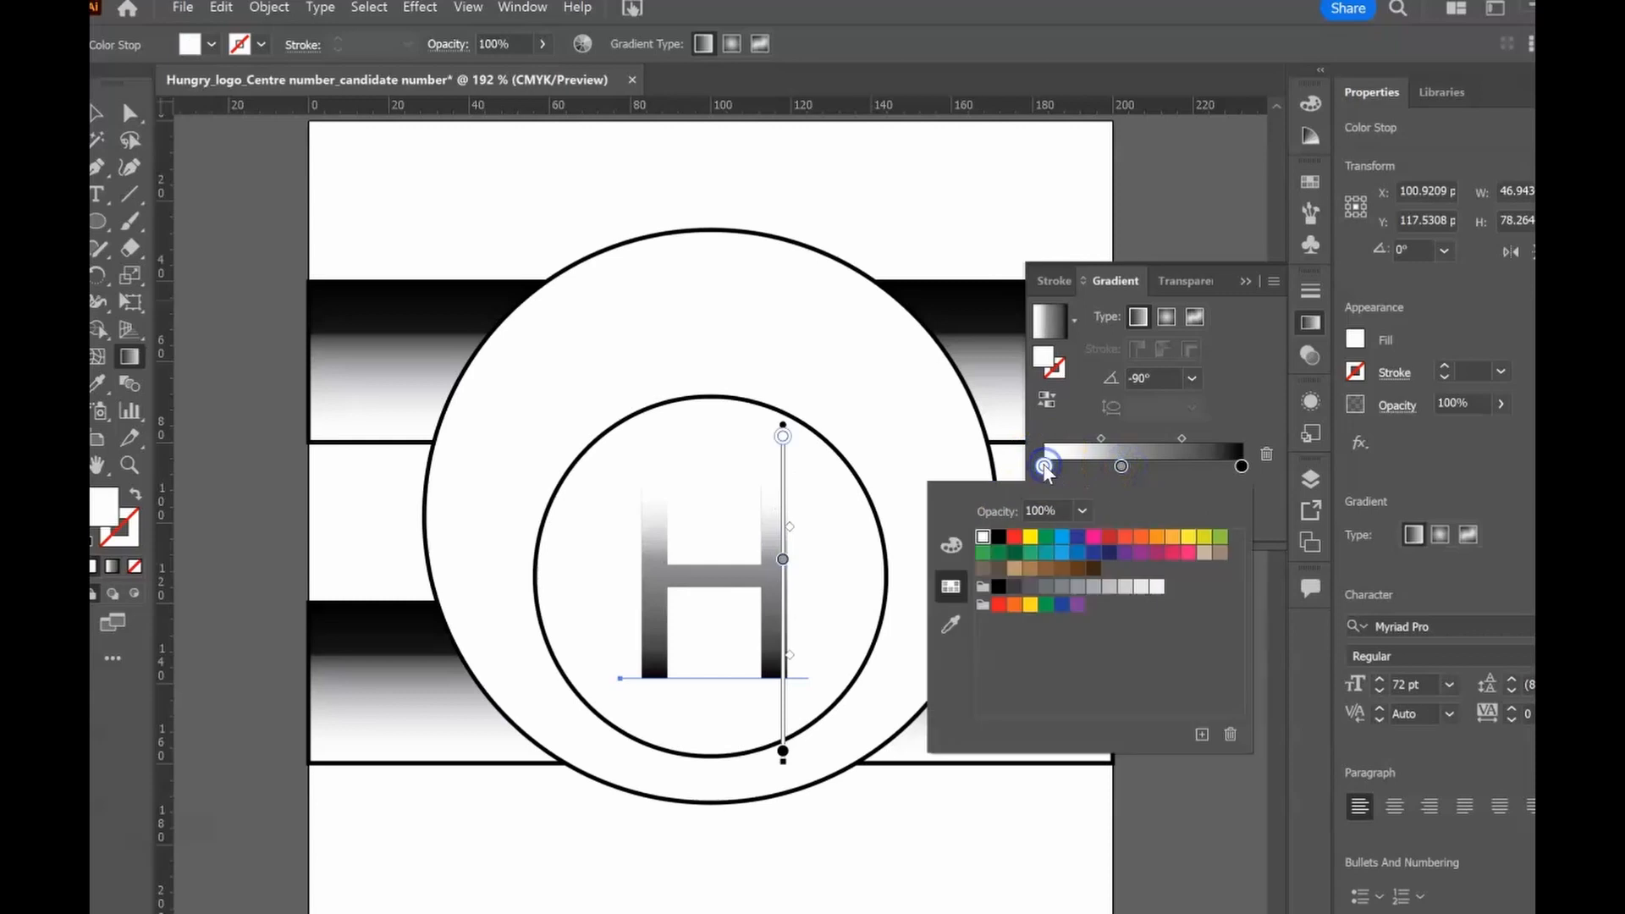
pyautogui.click(1109, 589)
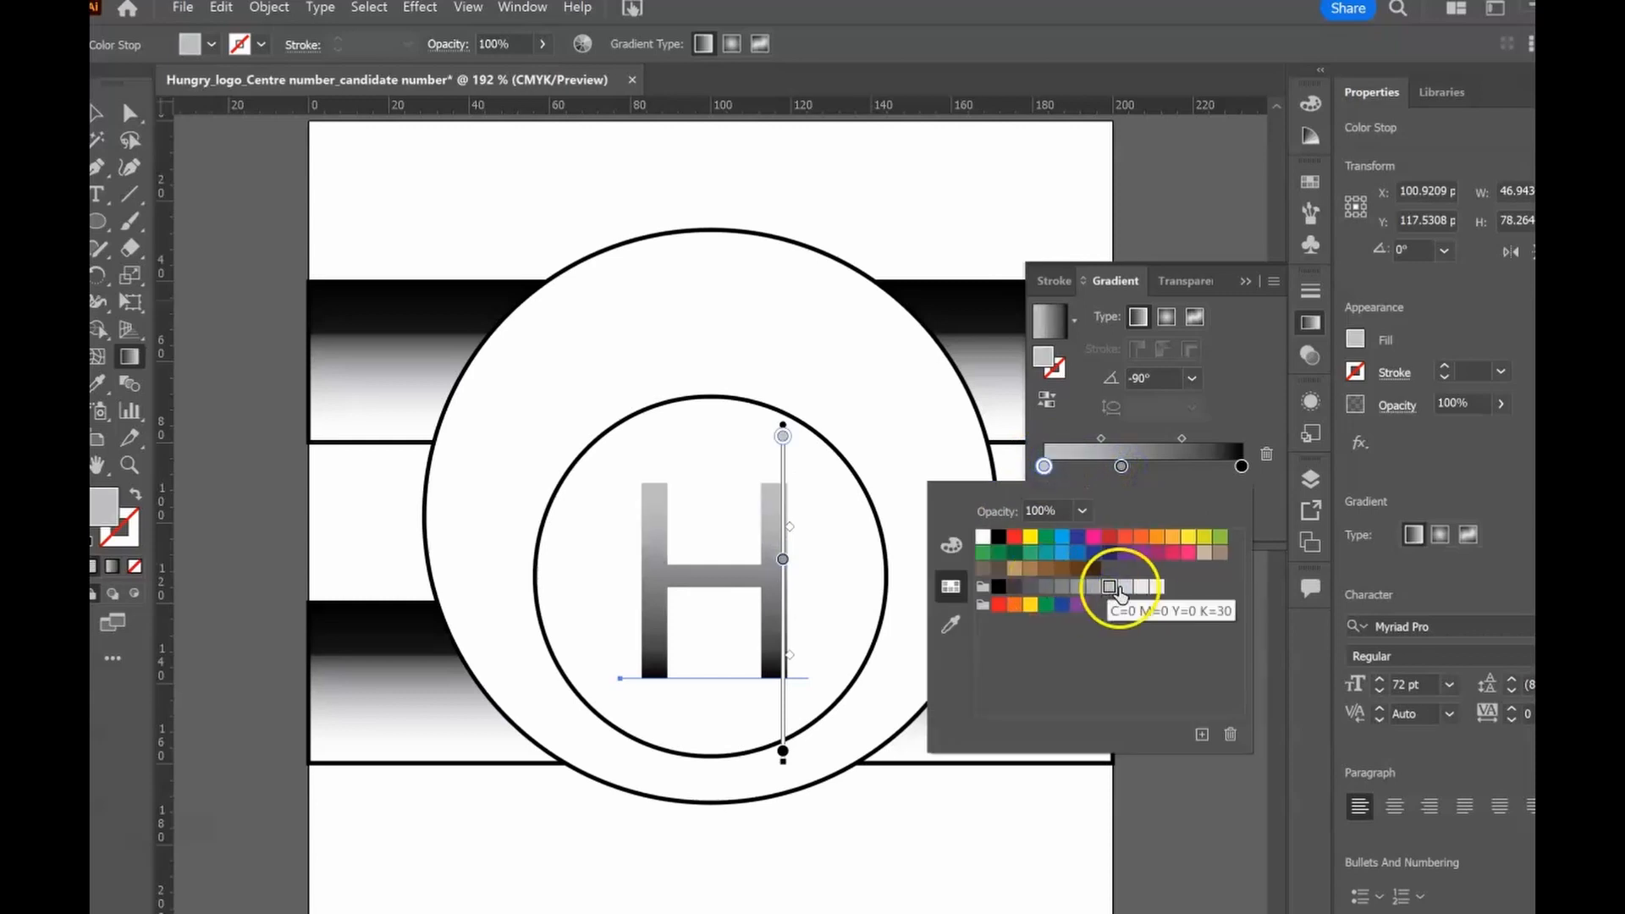
pyautogui.click(1128, 588)
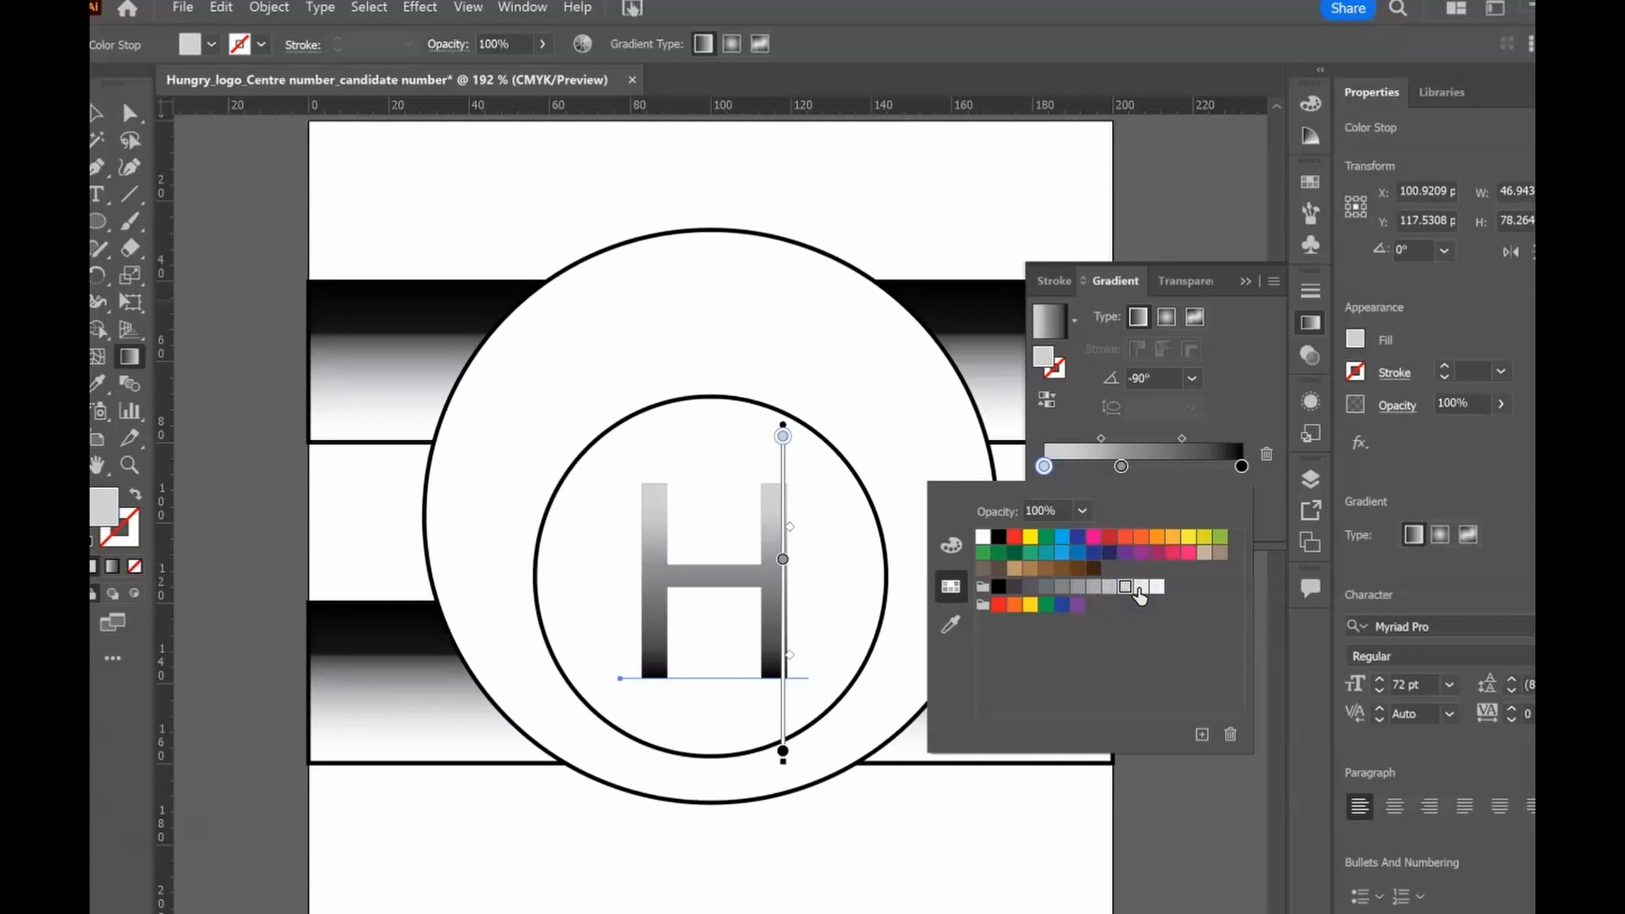
pyautogui.click(1140, 588)
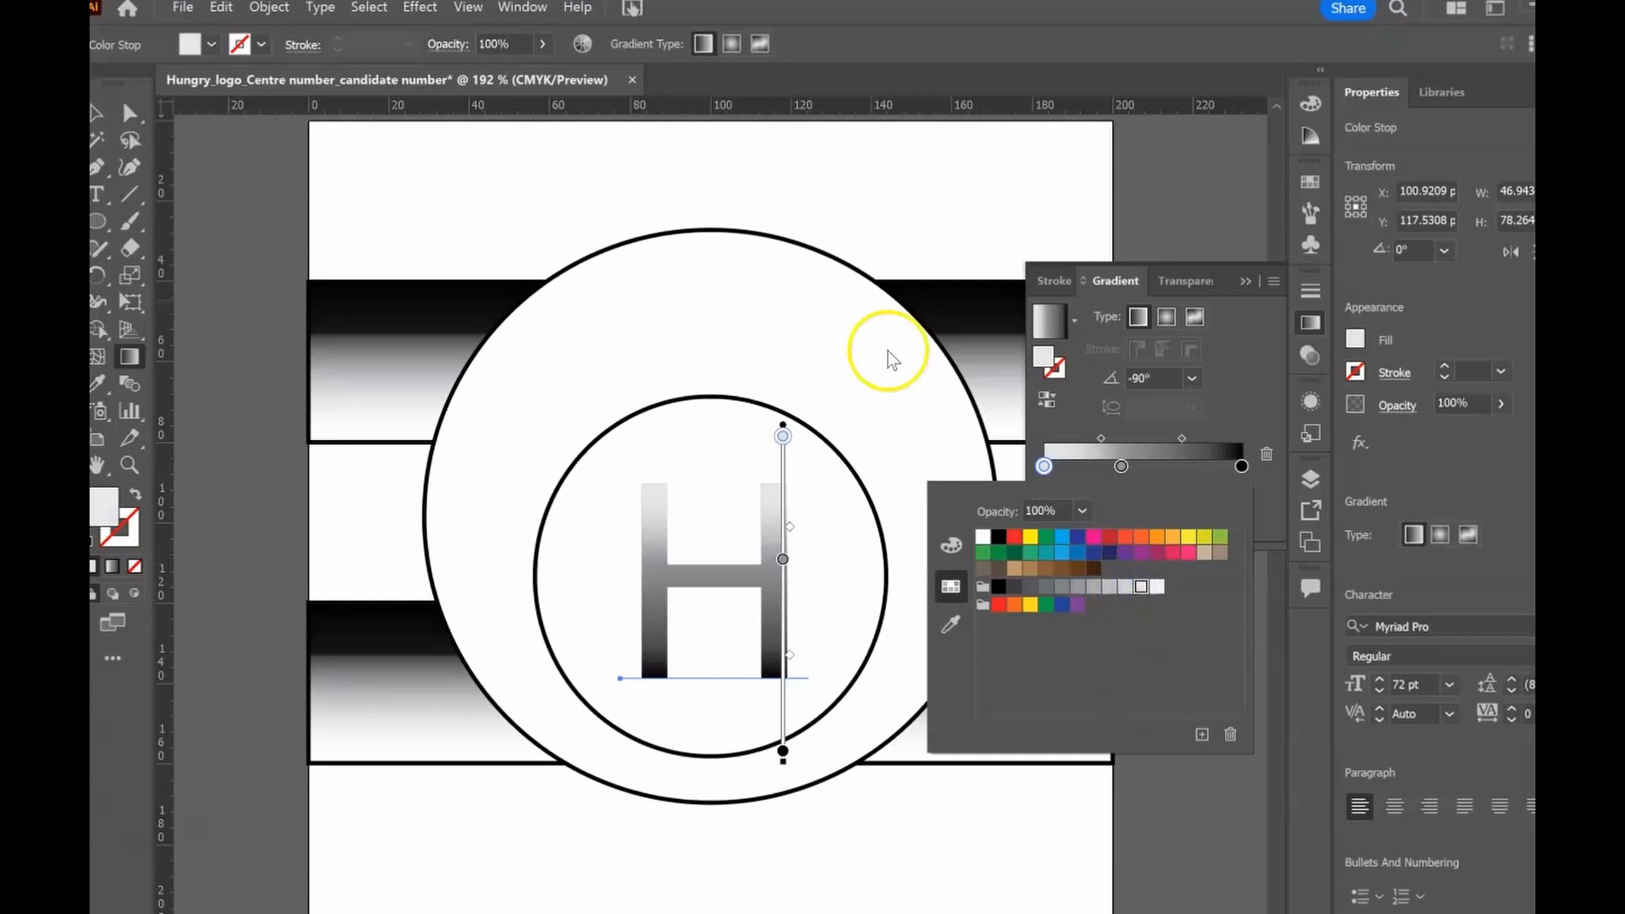
pyautogui.hotkey('alt', 'Tab')
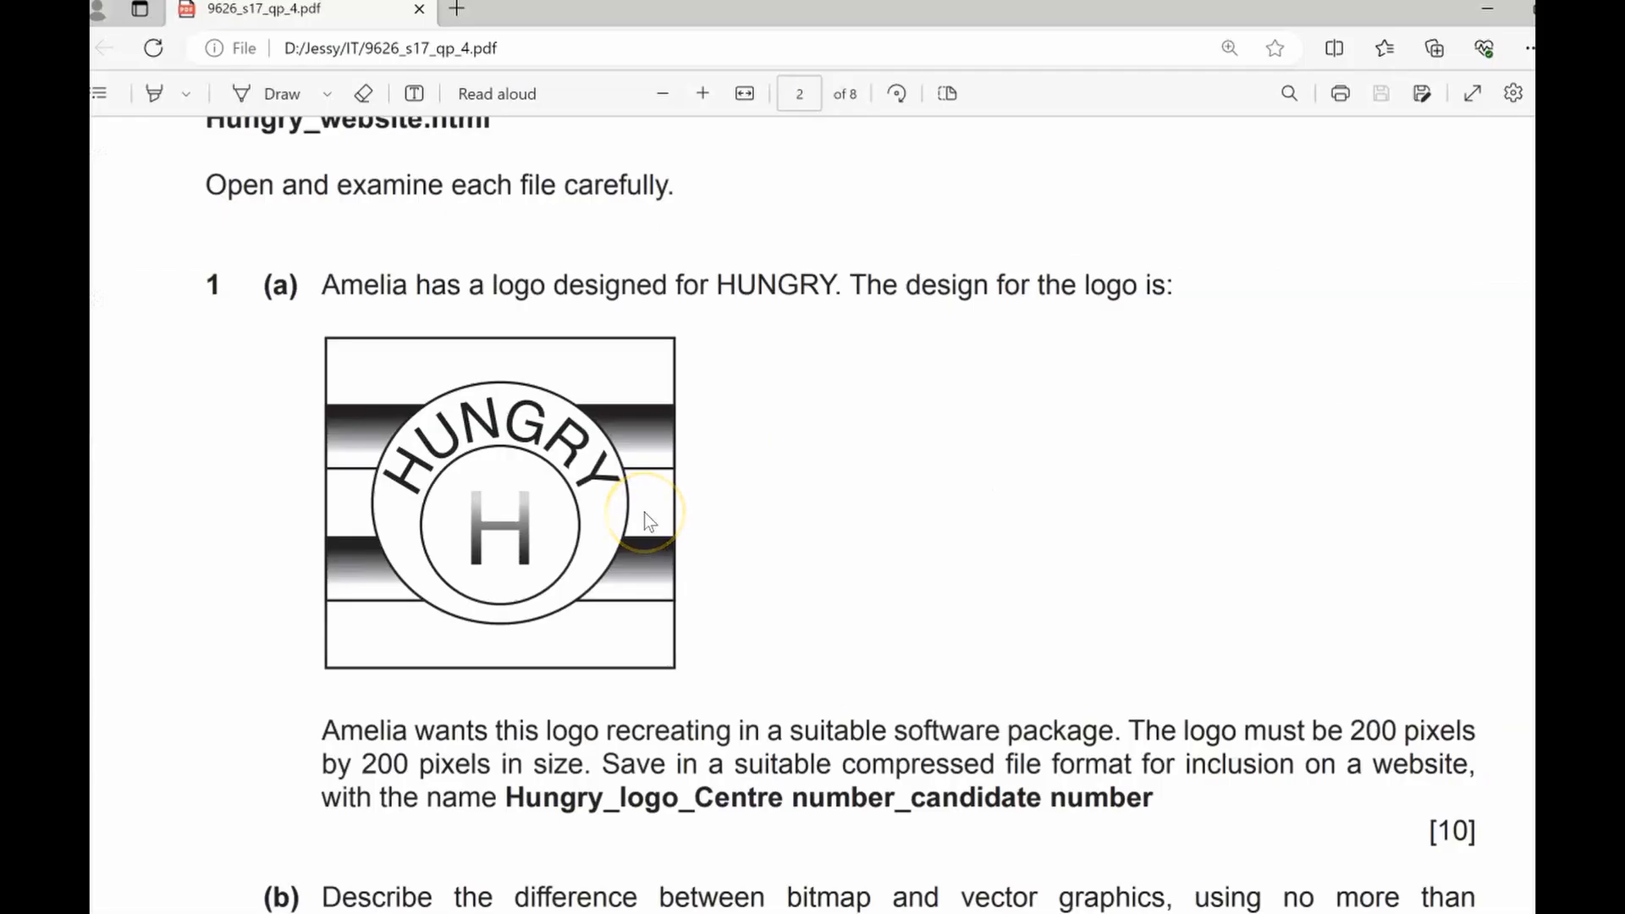
pyautogui.hotkey('alt', 'Tab')
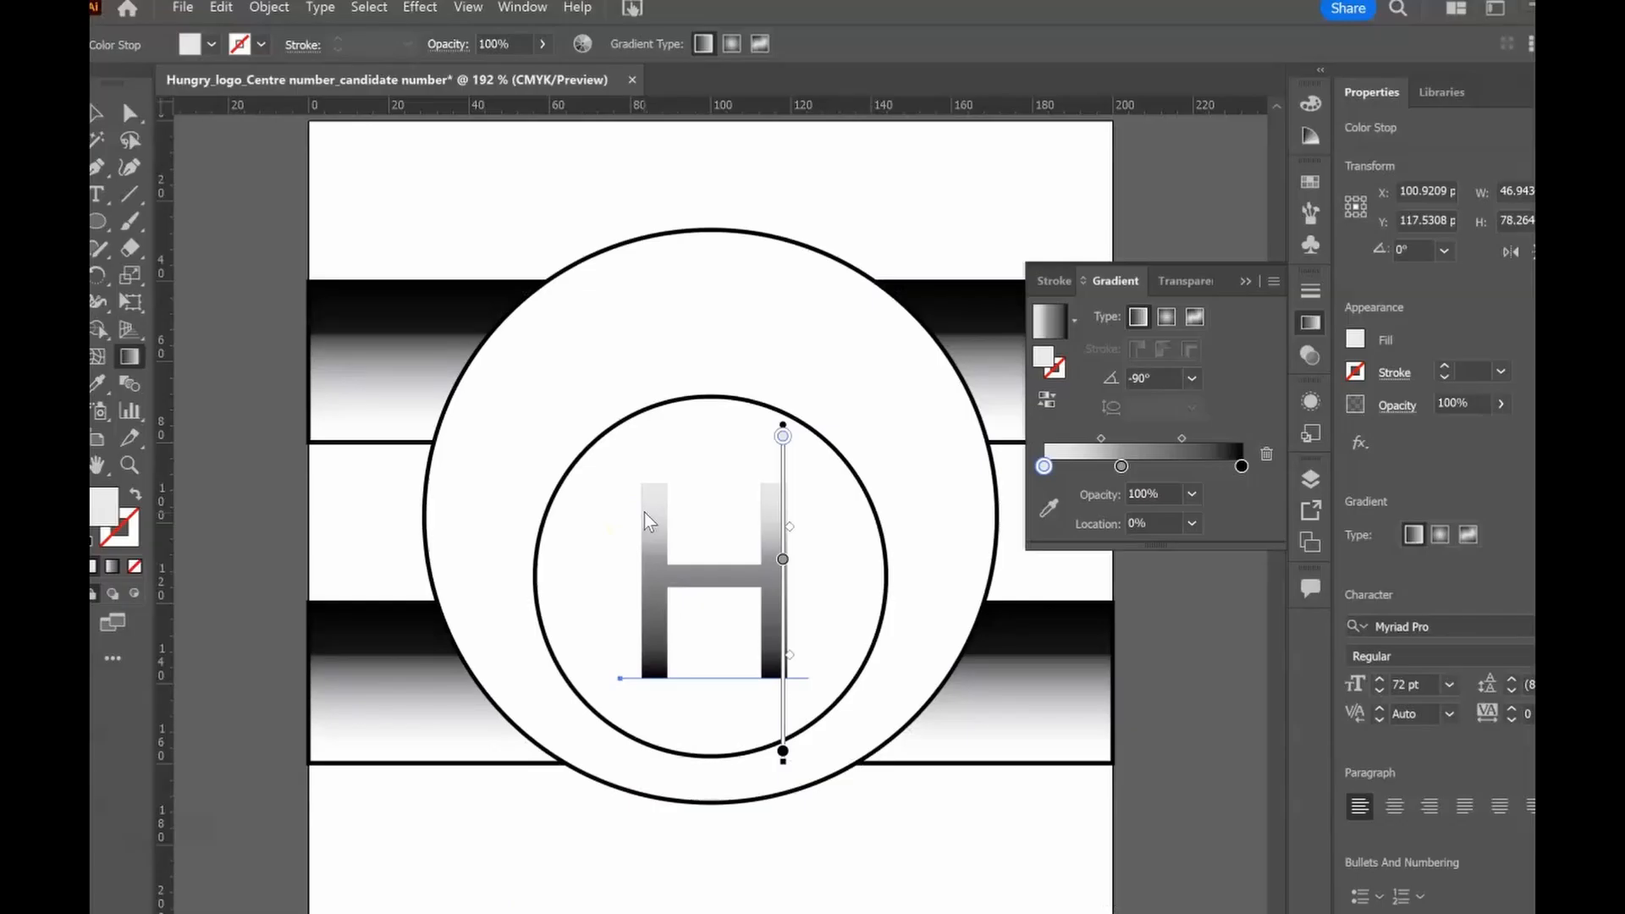
# Duplicate the inner circle and place the copy slightly above the original, at X 100 px, Y about 111 px
pyautogui.click(97, 115)
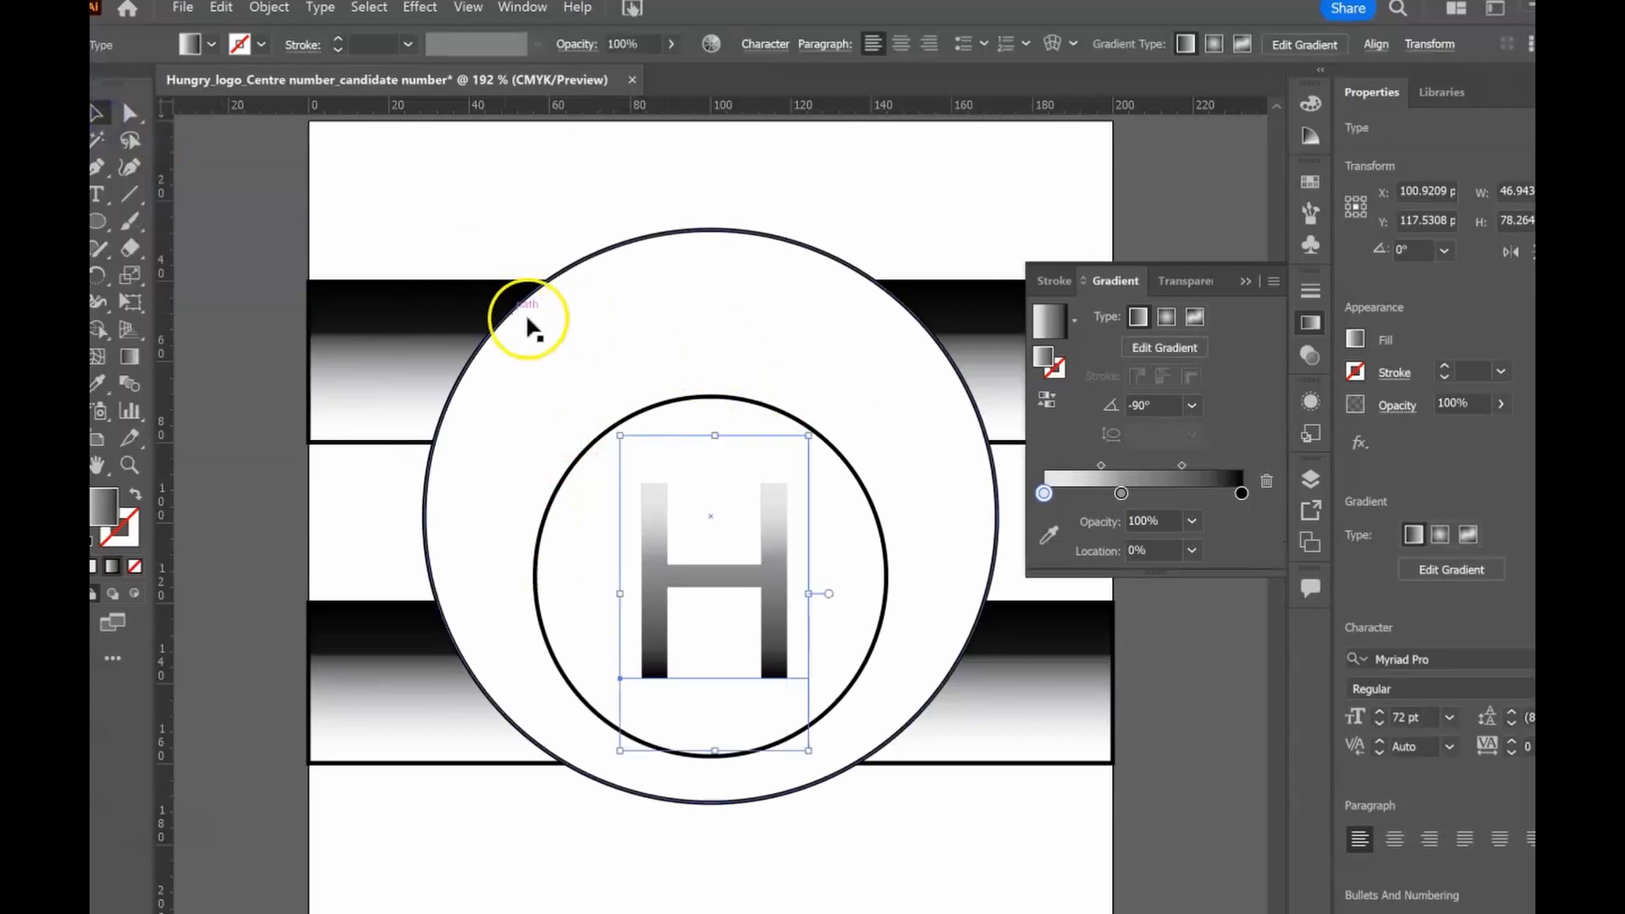
pyautogui.click(695, 404)
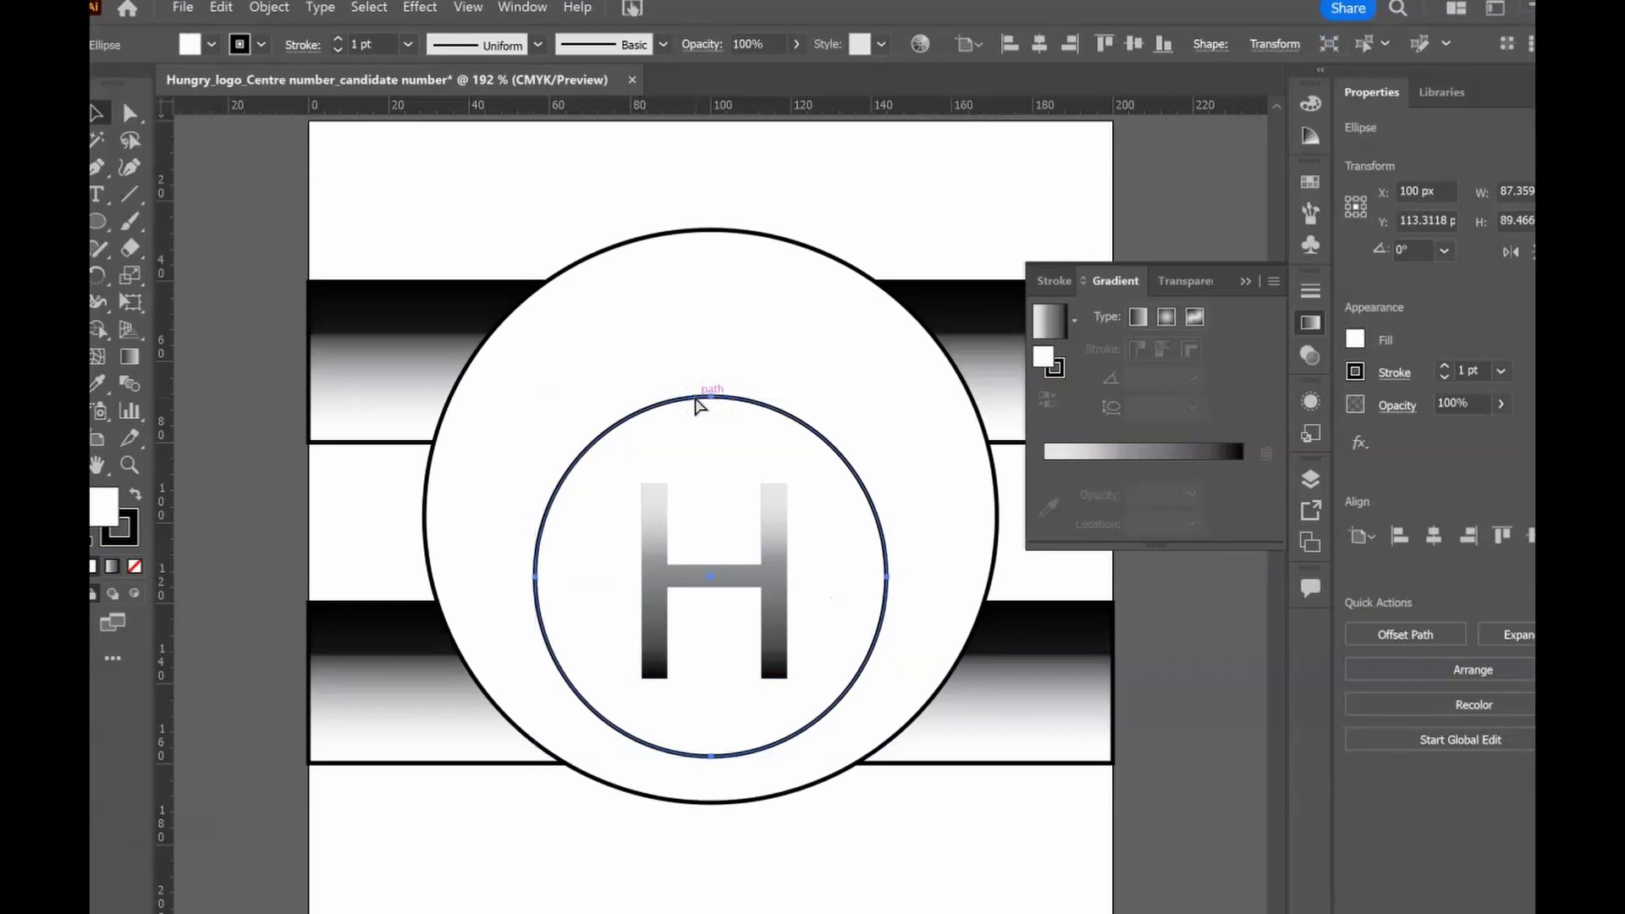
pyautogui.hotkey('ctrl', 'c')
pyautogui.hotkey('ctrl', 'v')
pyautogui.moveTo(692, 354); pyautogui.dragTo(677, 393)
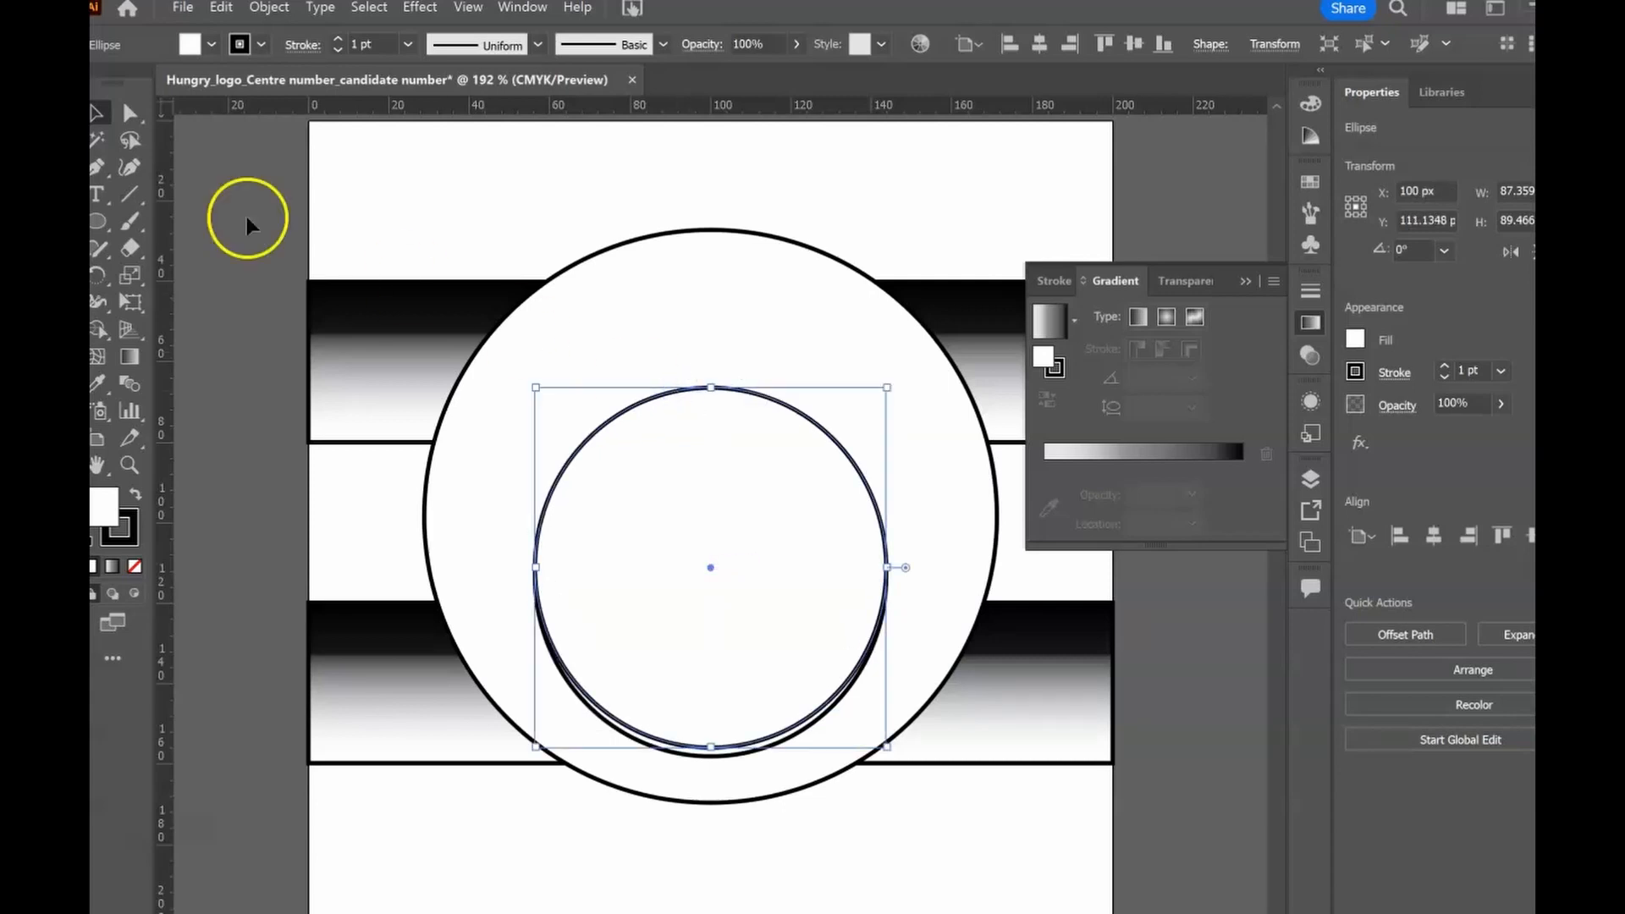
# Add type on a path along the duplicated circle, starting at its upper-left edge
pyautogui.click(104, 200)
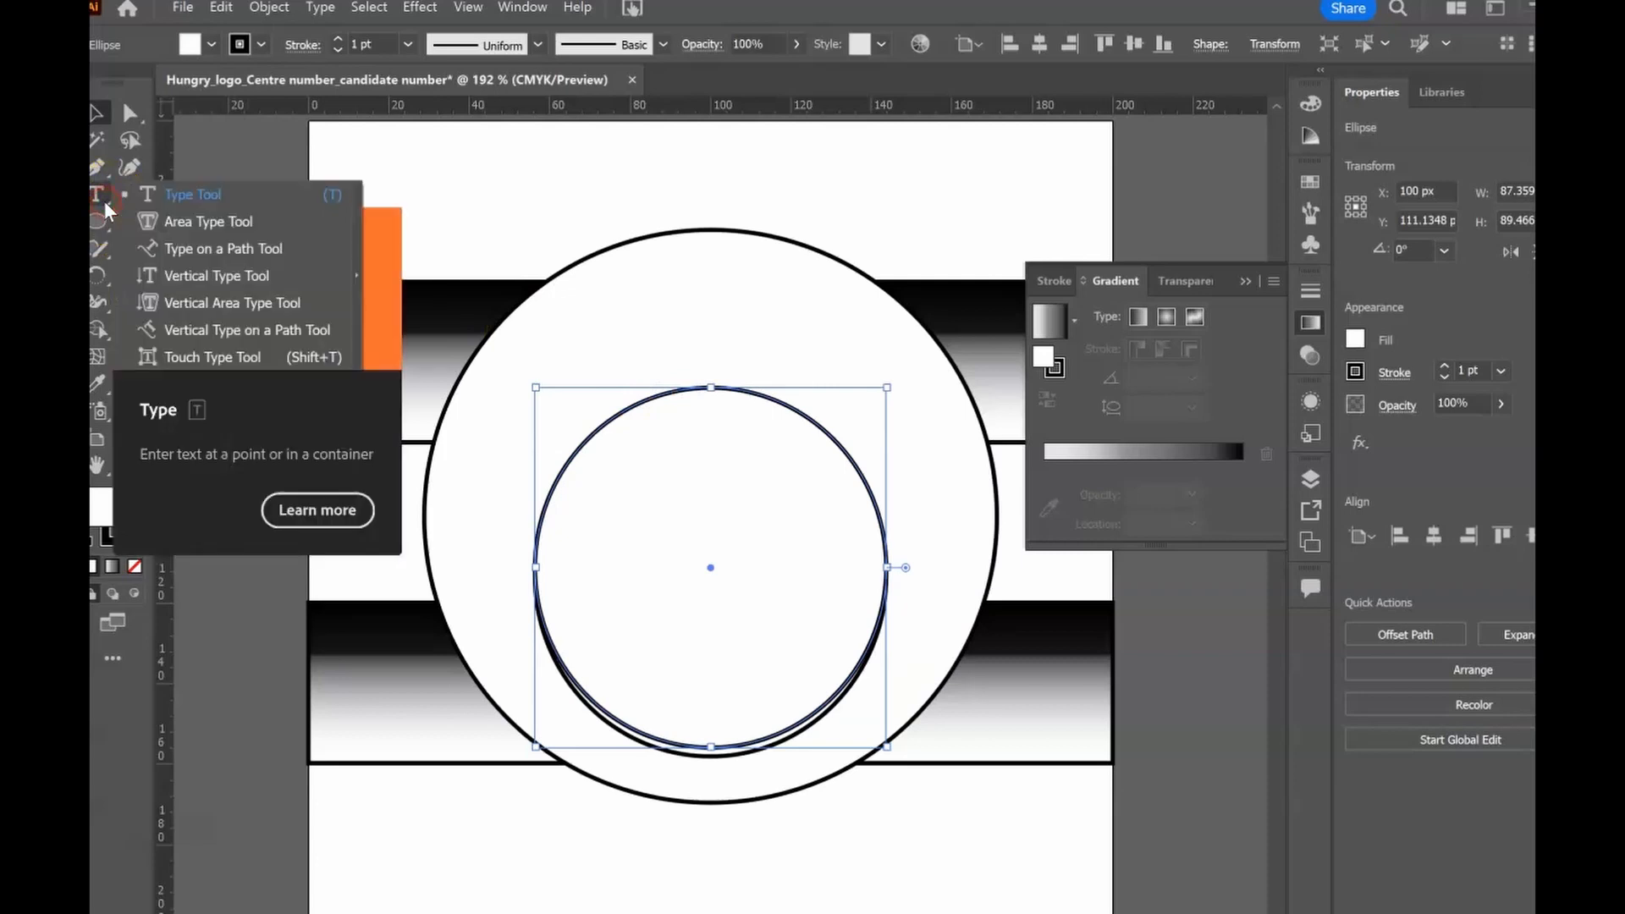
pyautogui.click(188, 249)
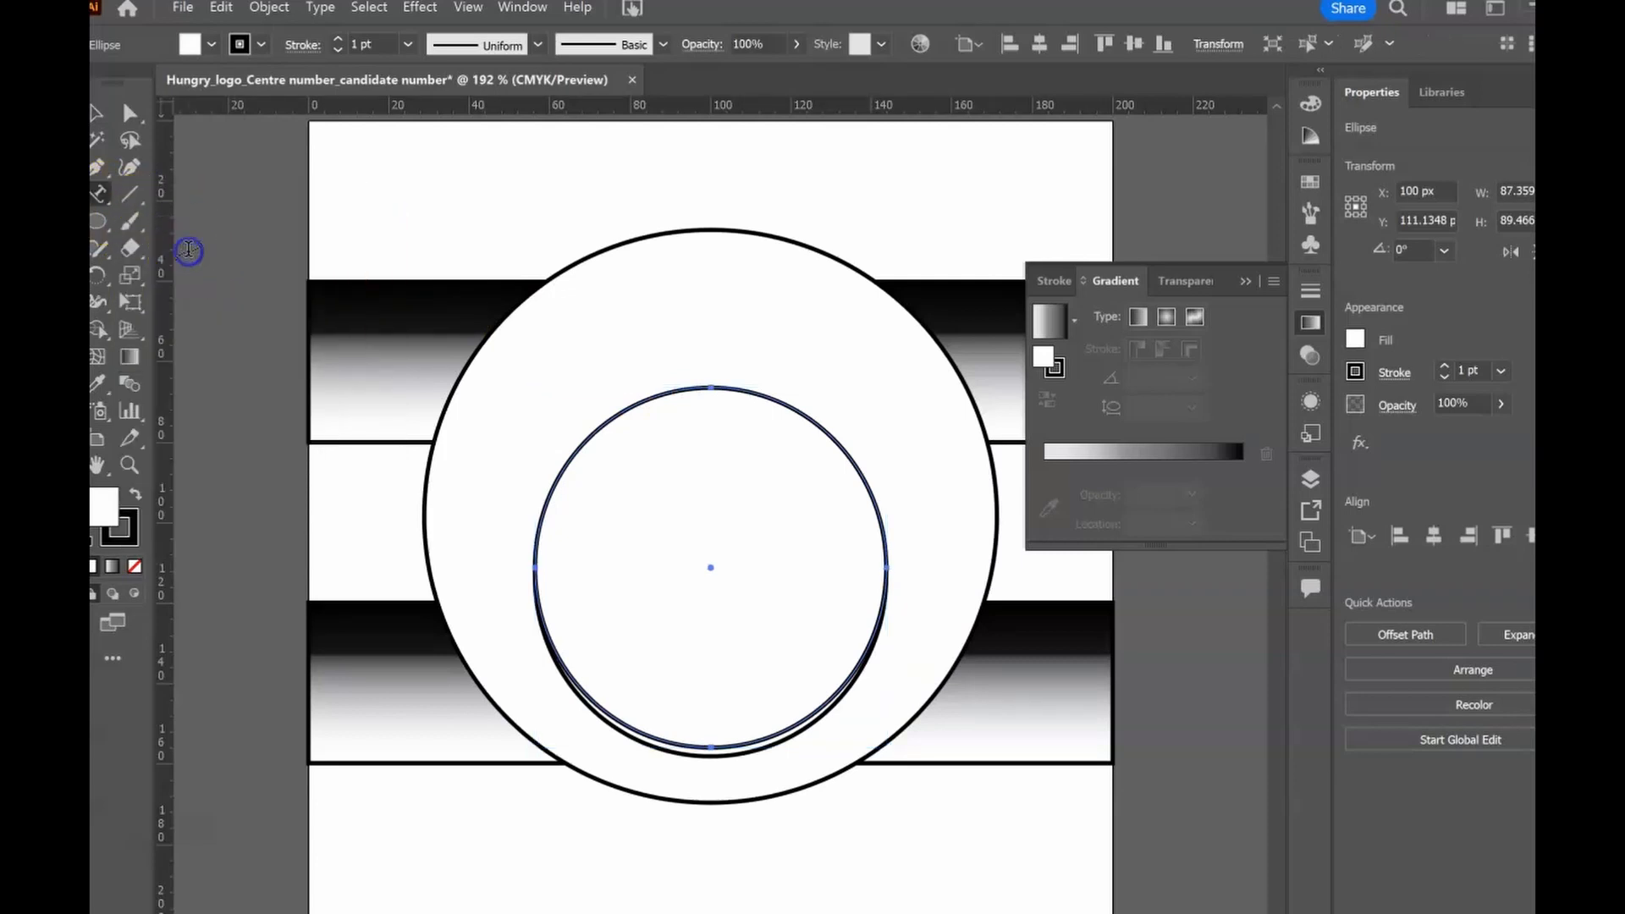
pyautogui.click(554, 479)
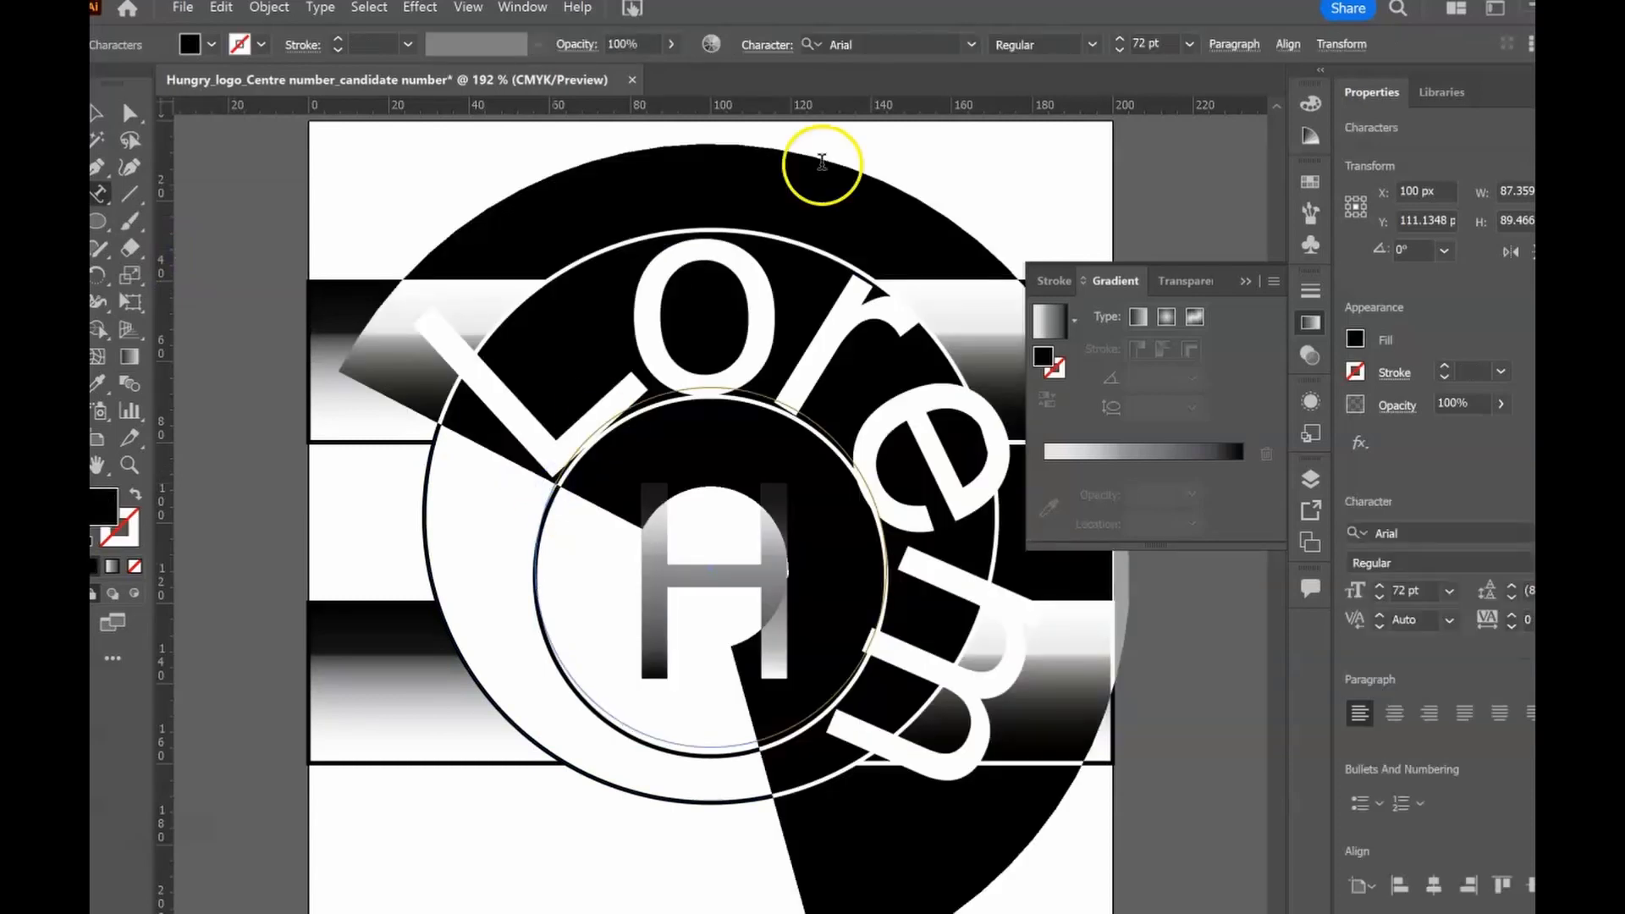
# Reduce the curved placeholder text to 24 pt and refine its font size to 28 pt
pyautogui.click(1189, 46)
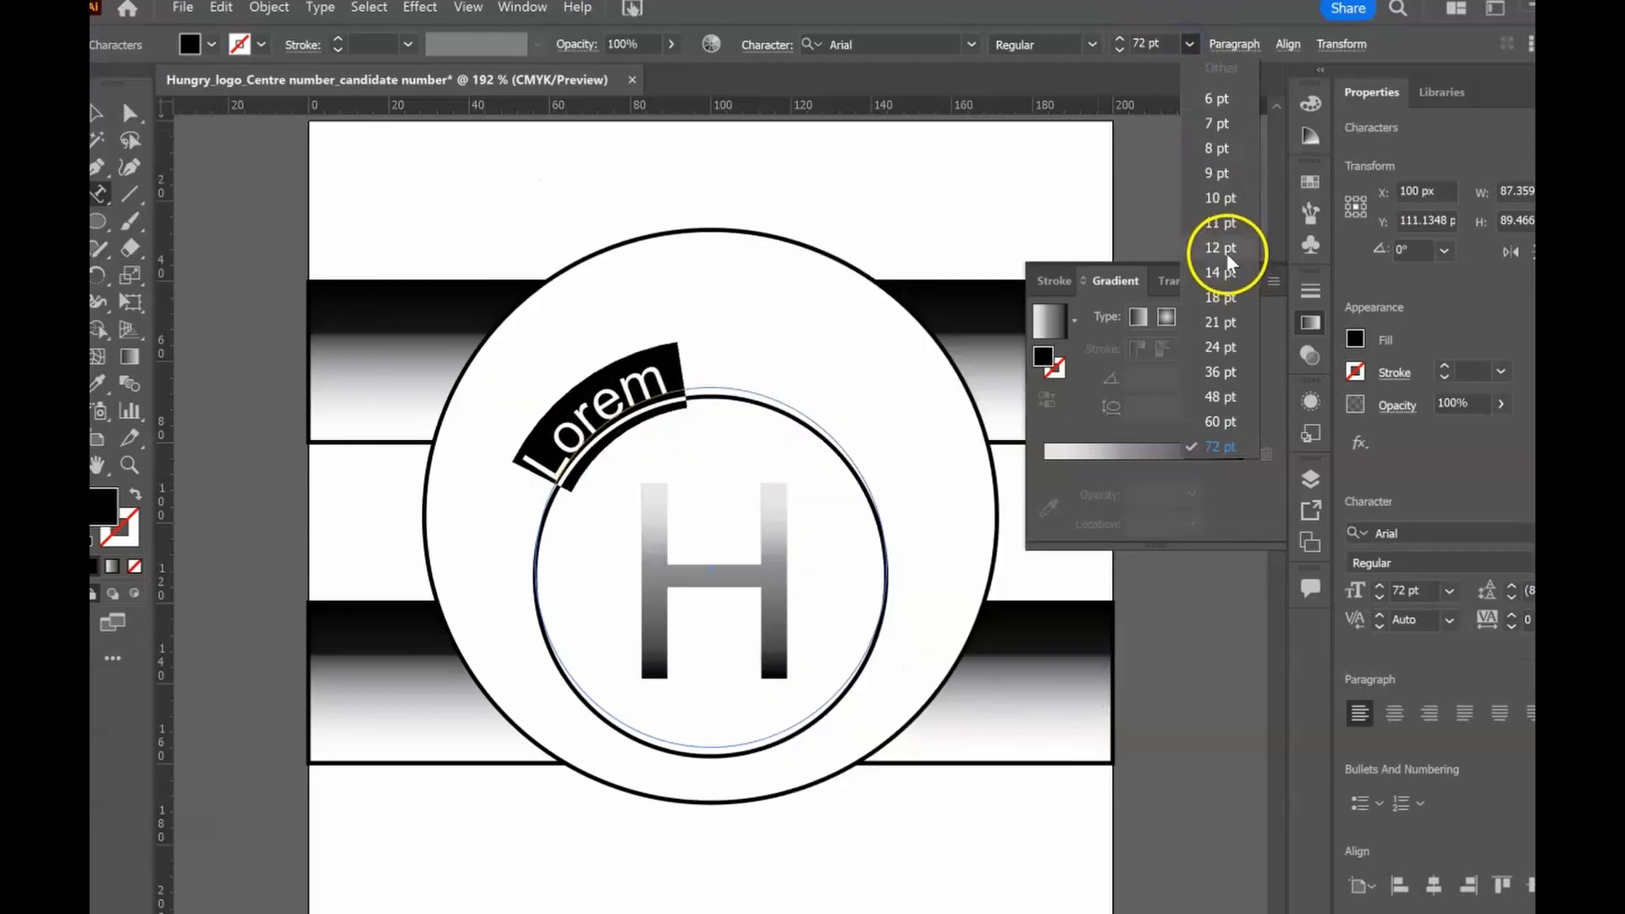
pyautogui.click(1226, 347)
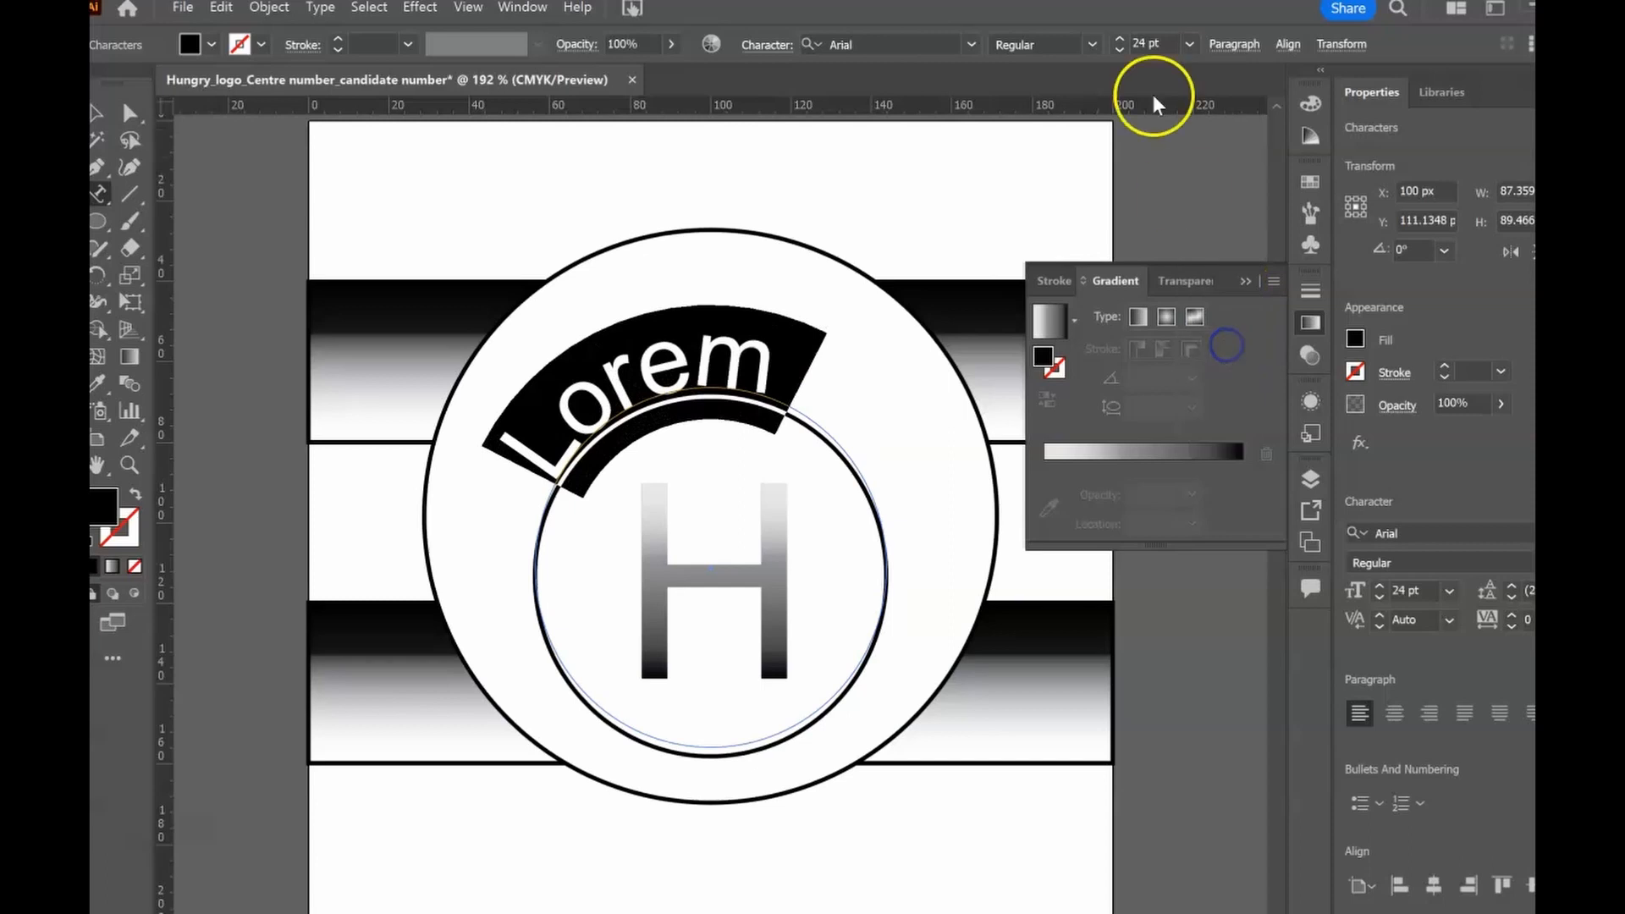
pyautogui.click(1145, 47)
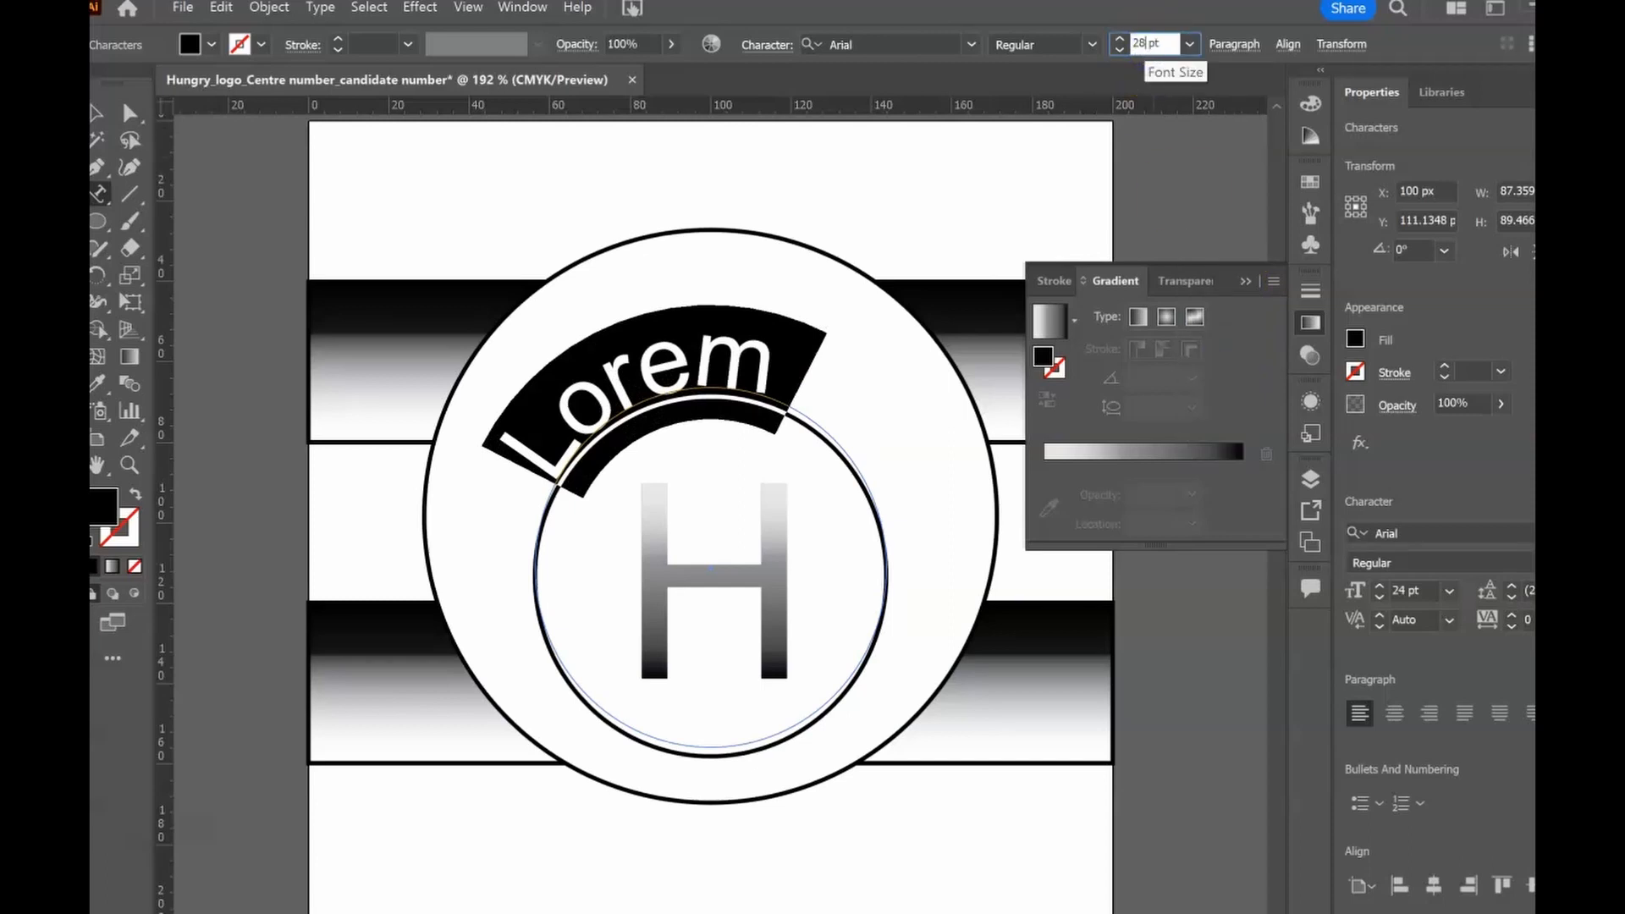
pyautogui.write('28')
pyautogui.click(779, 370)
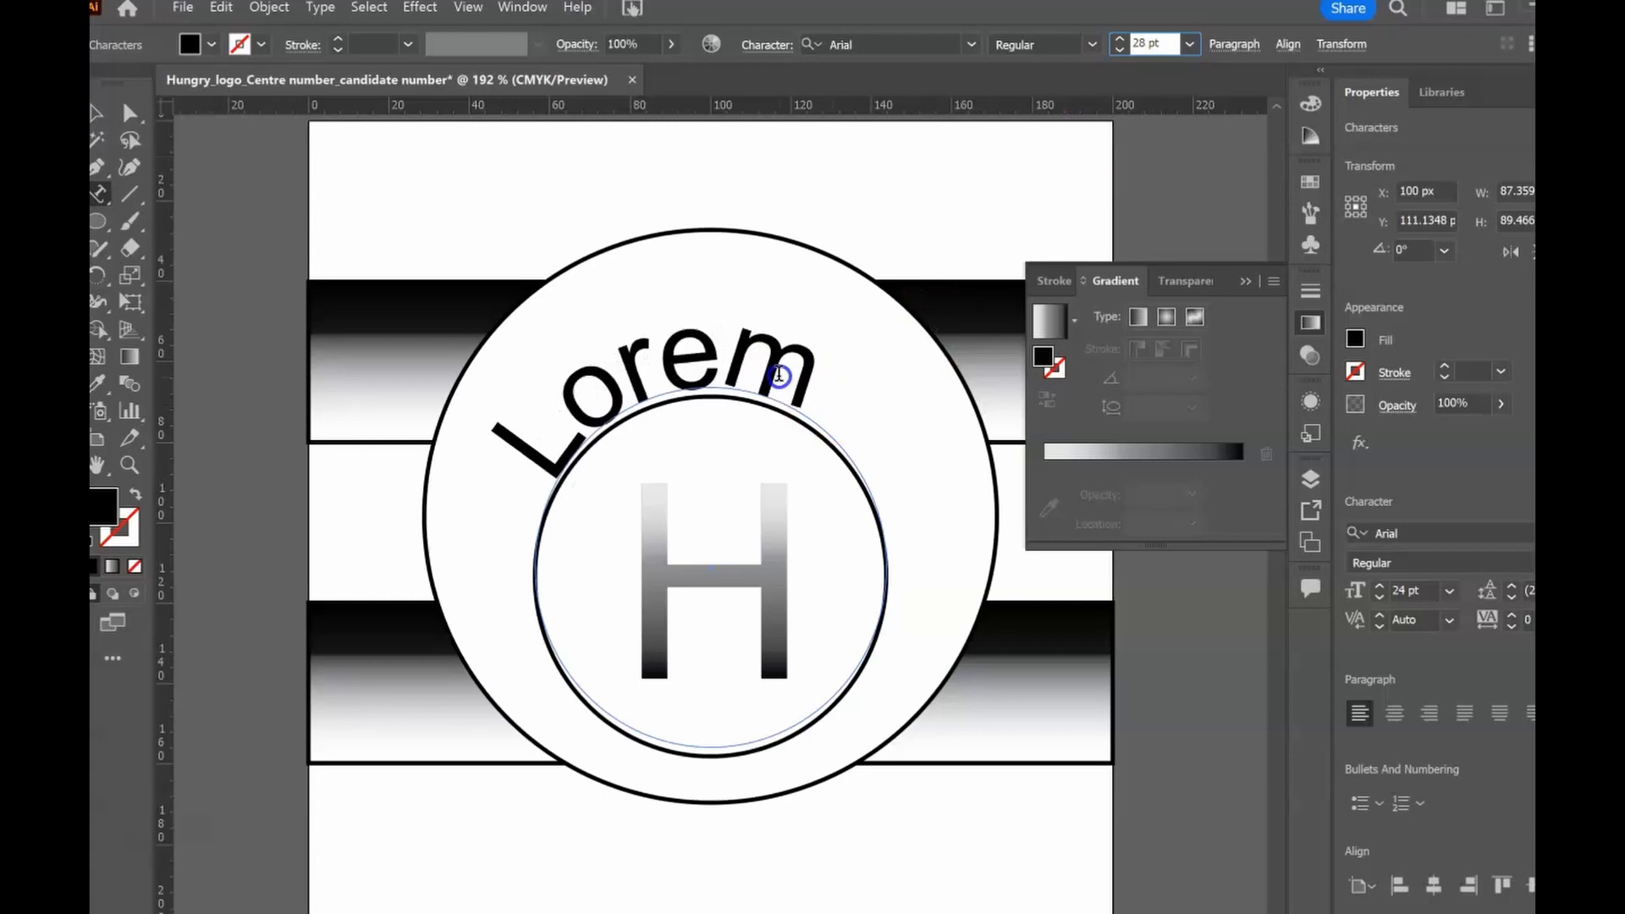
# Replace the curved placeholder text with "hUNGRY" and clear the wrongly capitalised word from the circle path
pyautogui.moveTo(826, 377); pyautogui.dragTo(540, 450)
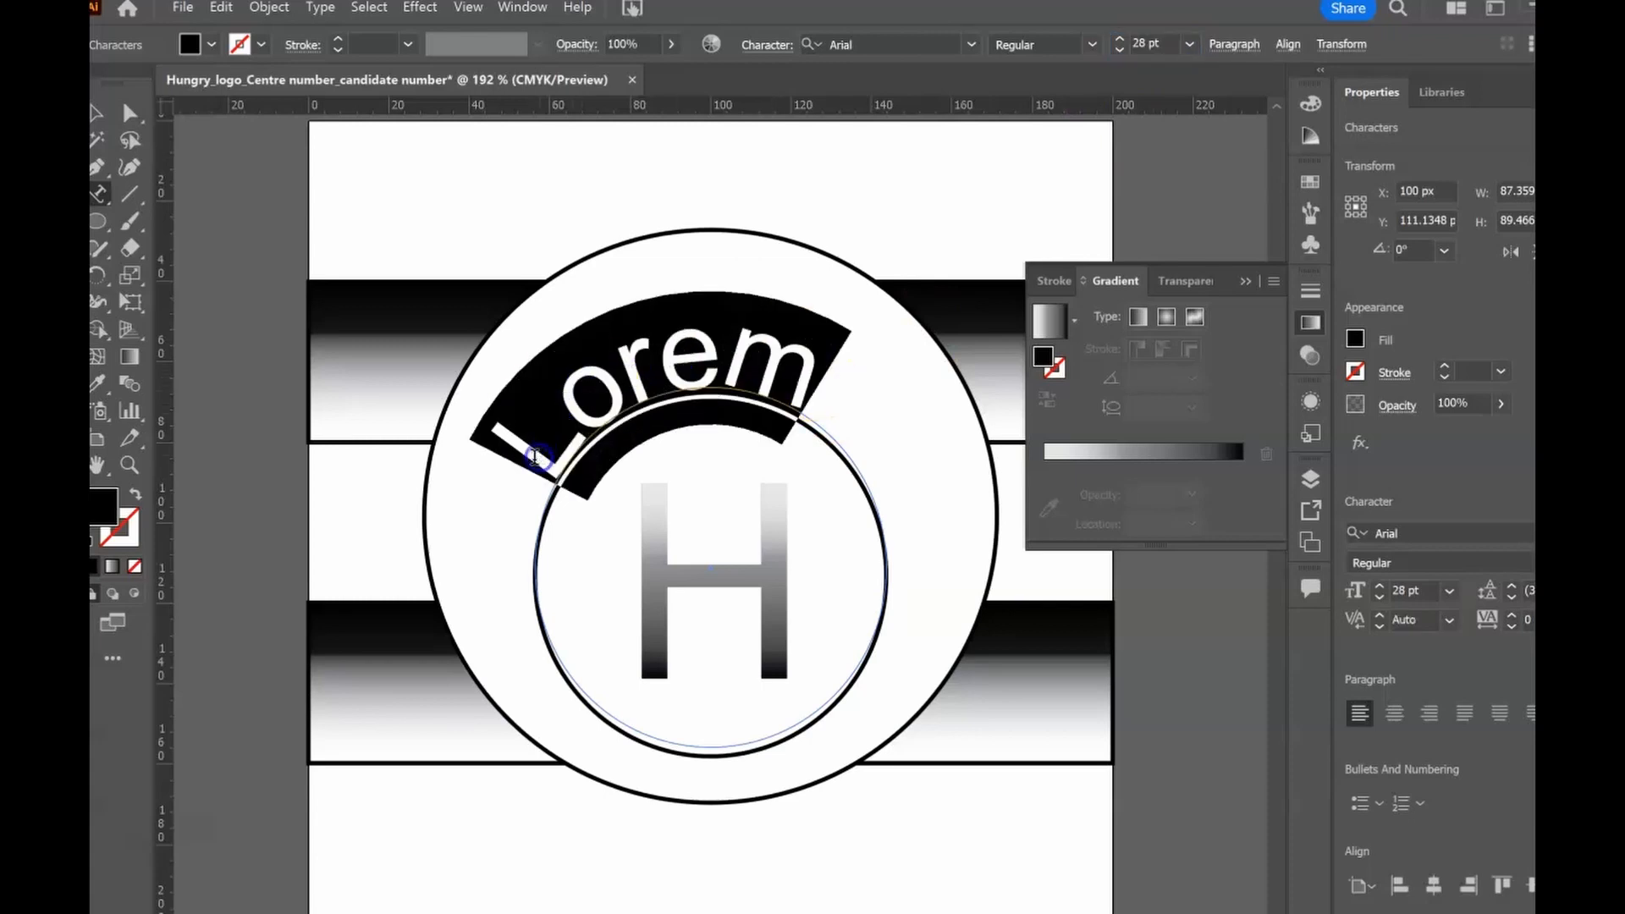
pyautogui.write('hUNGRY')
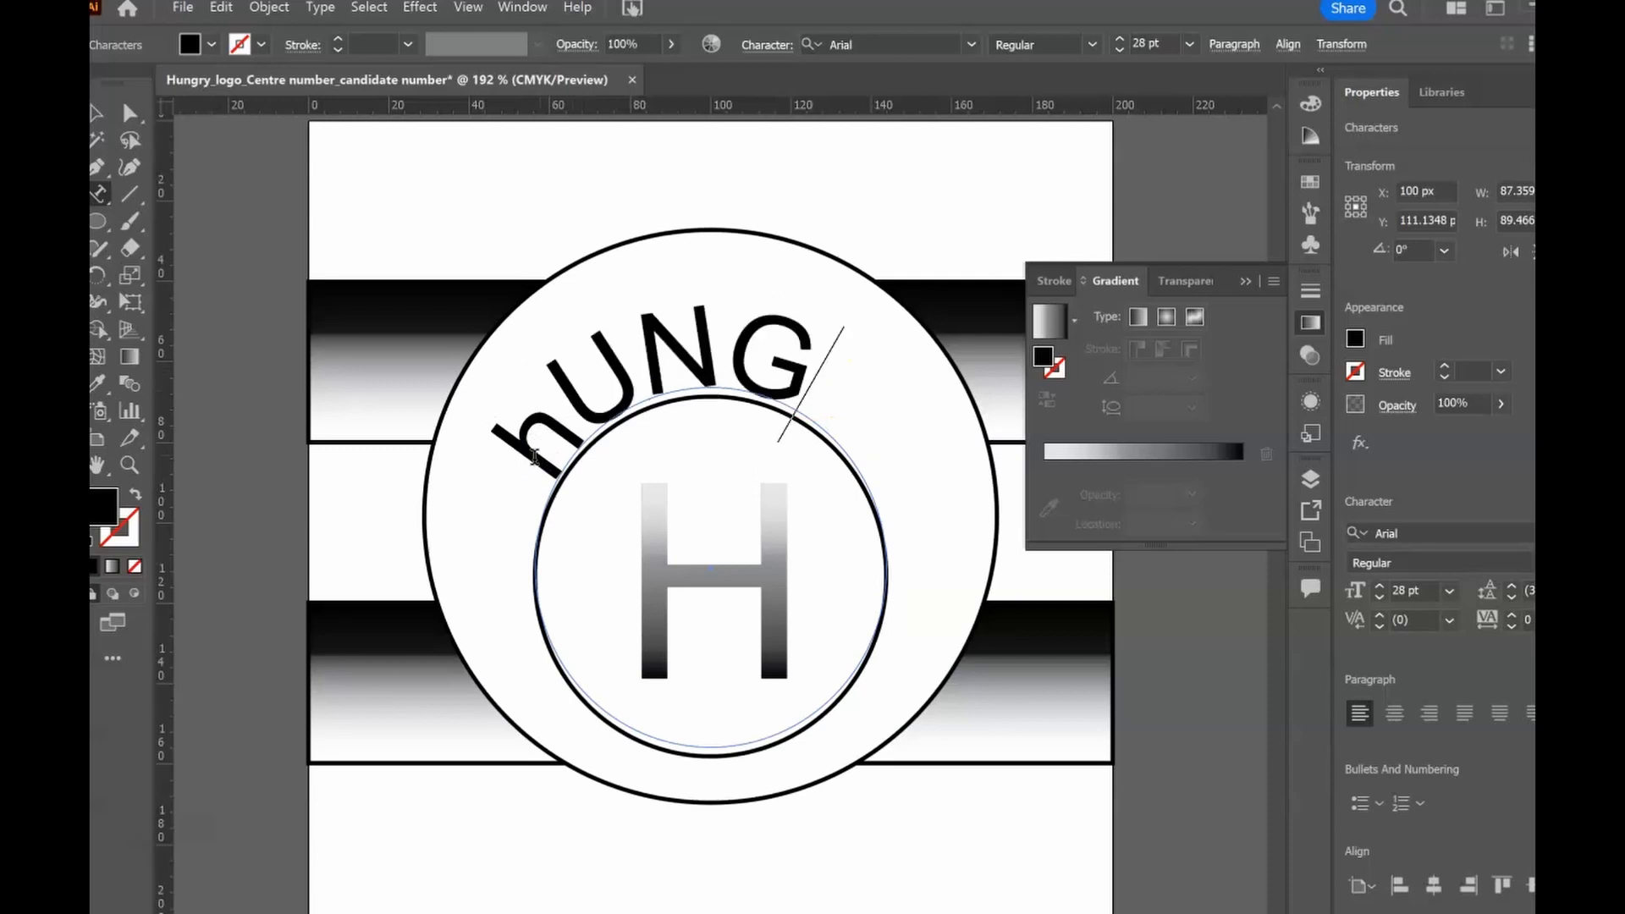
pyautogui.press('BackSpace')
pyautogui.press('BackSpace')
pyautogui.press('BackSpace')
pyautogui.press('BackSpace')
pyautogui.press('BackSpace')
pyautogui.press('BackSpace')
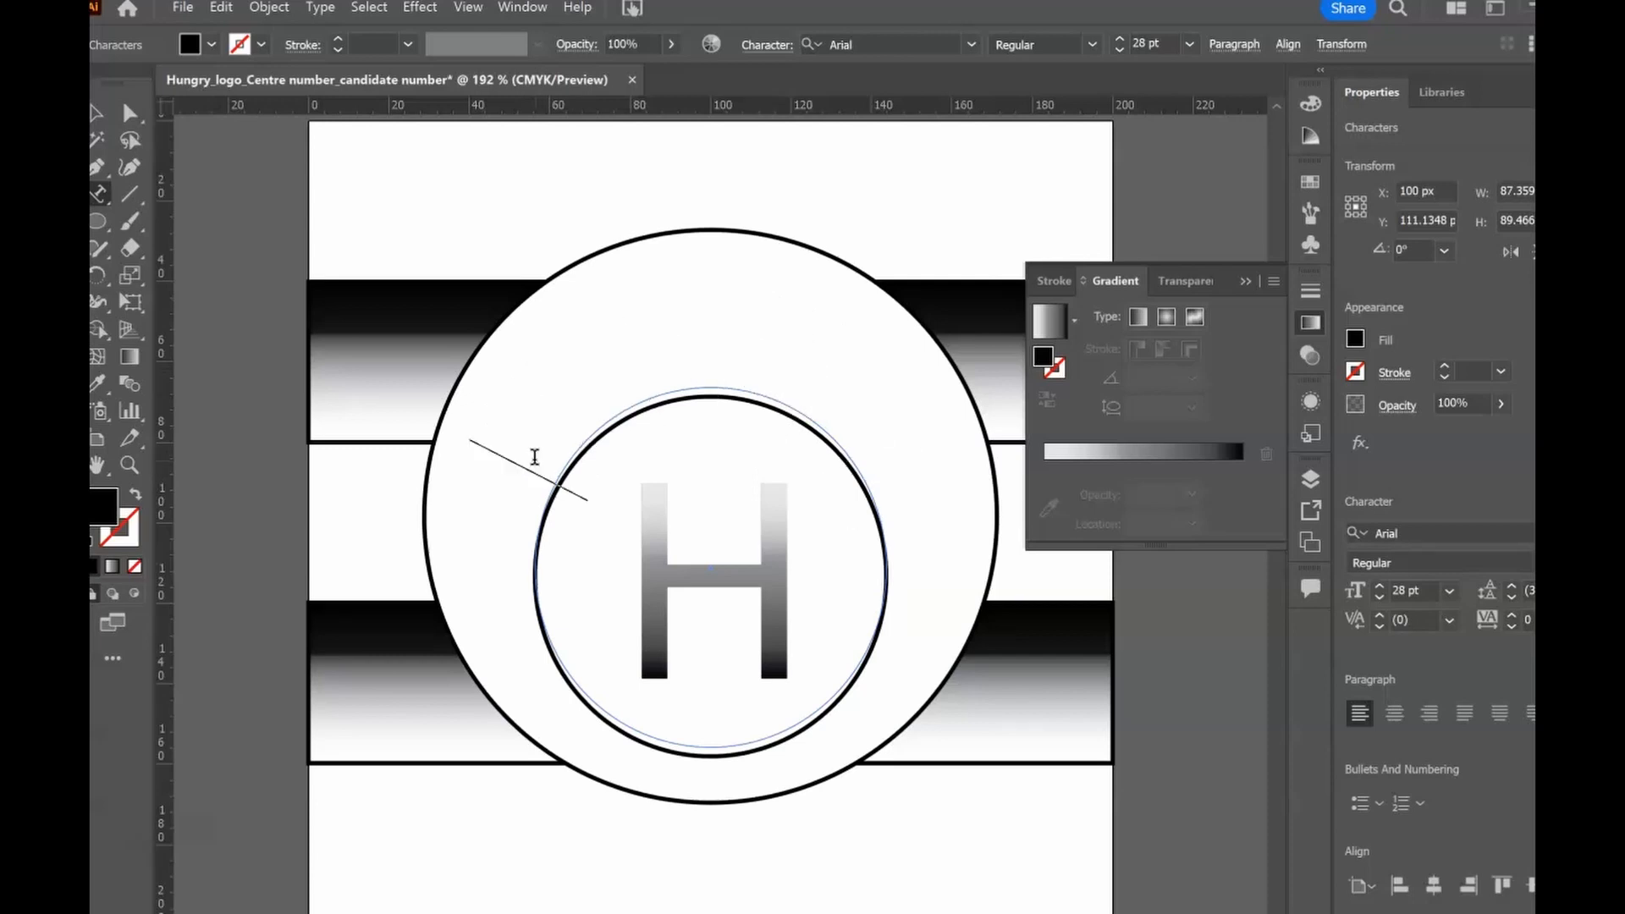
# Enter HUNGRY in all capitals along the circle path and compare it with the exam paper's logo
pyautogui.write('Hungry')
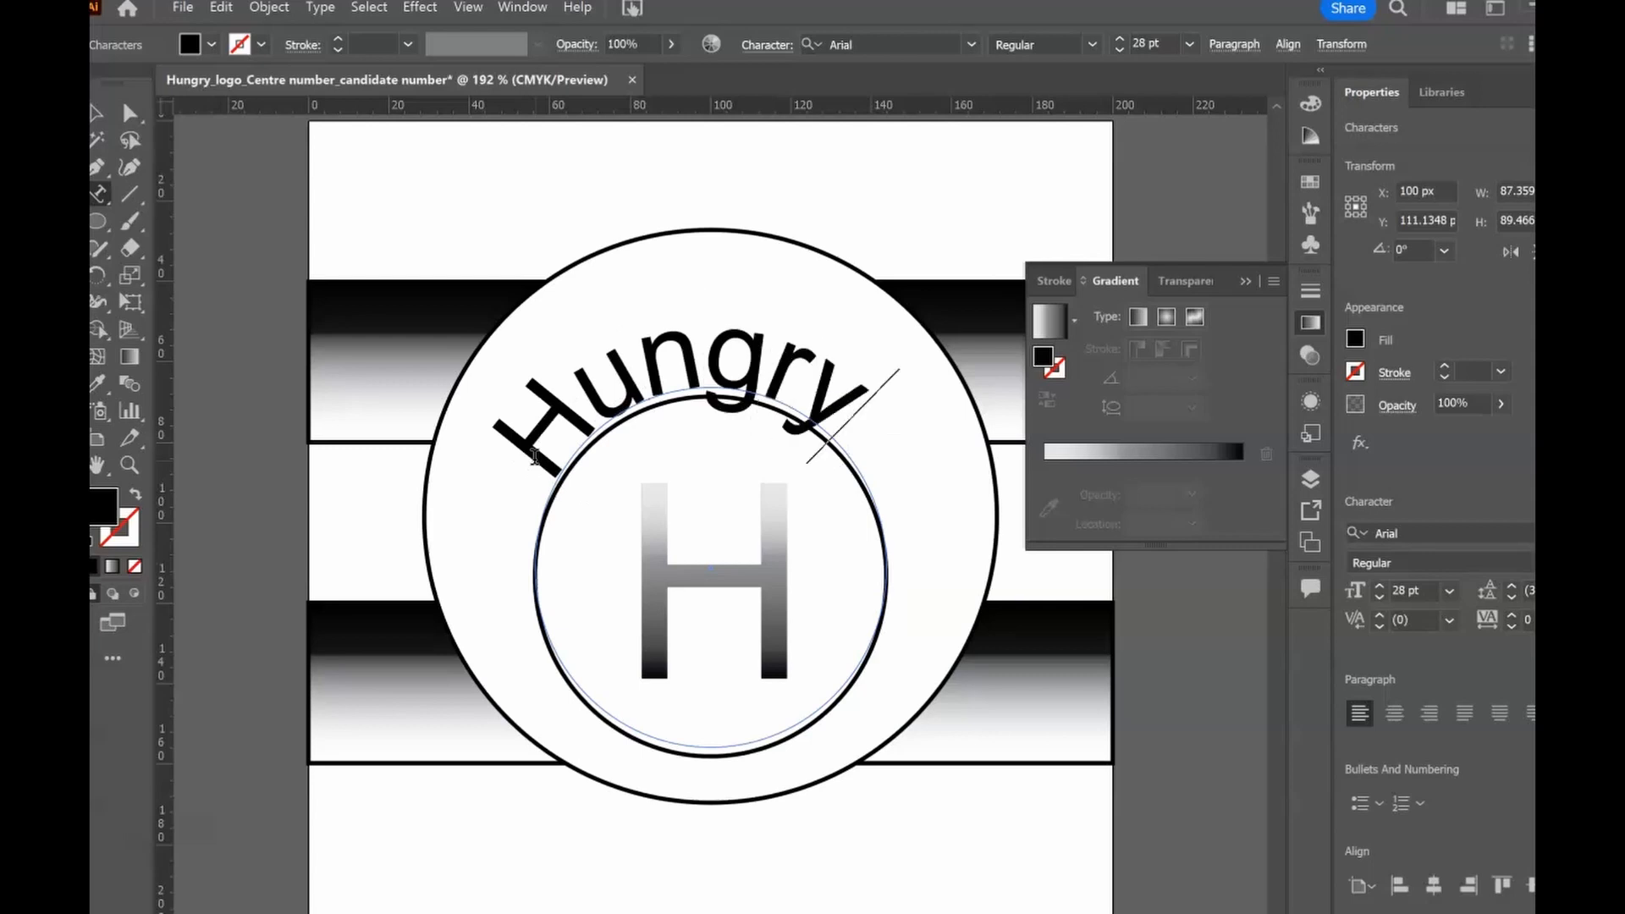
pyautogui.click(598, 678)
pyautogui.click(897, 906)
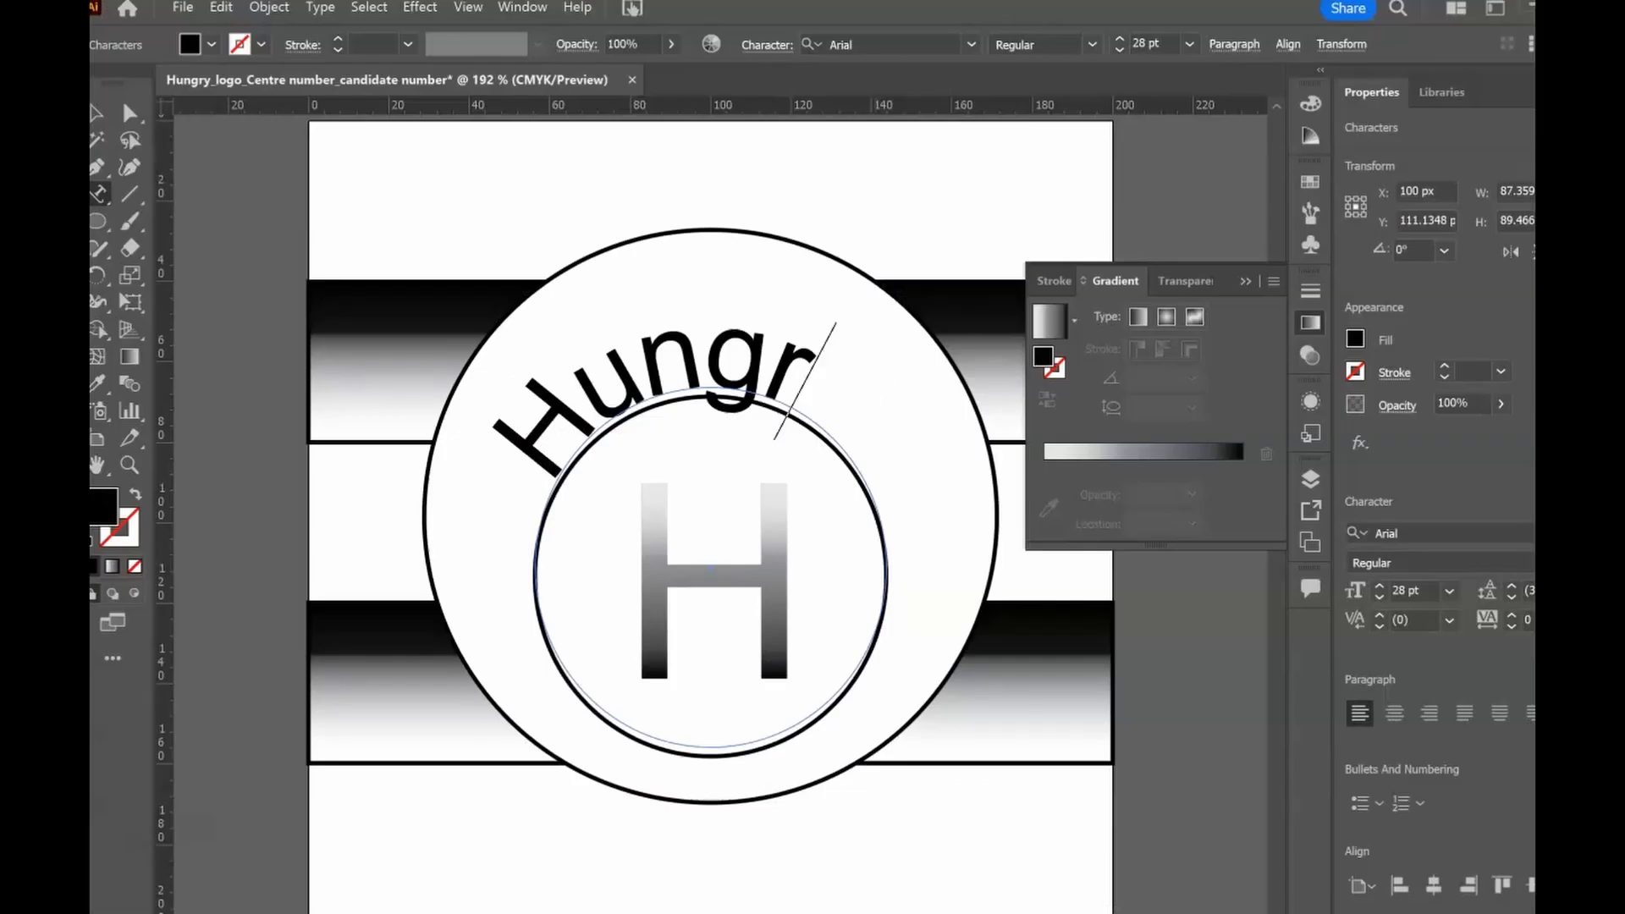
pyautogui.press('BackSpace')
pyautogui.press('BackSpace')
pyautogui.press('BackSpace')
pyautogui.press('BackSpace')
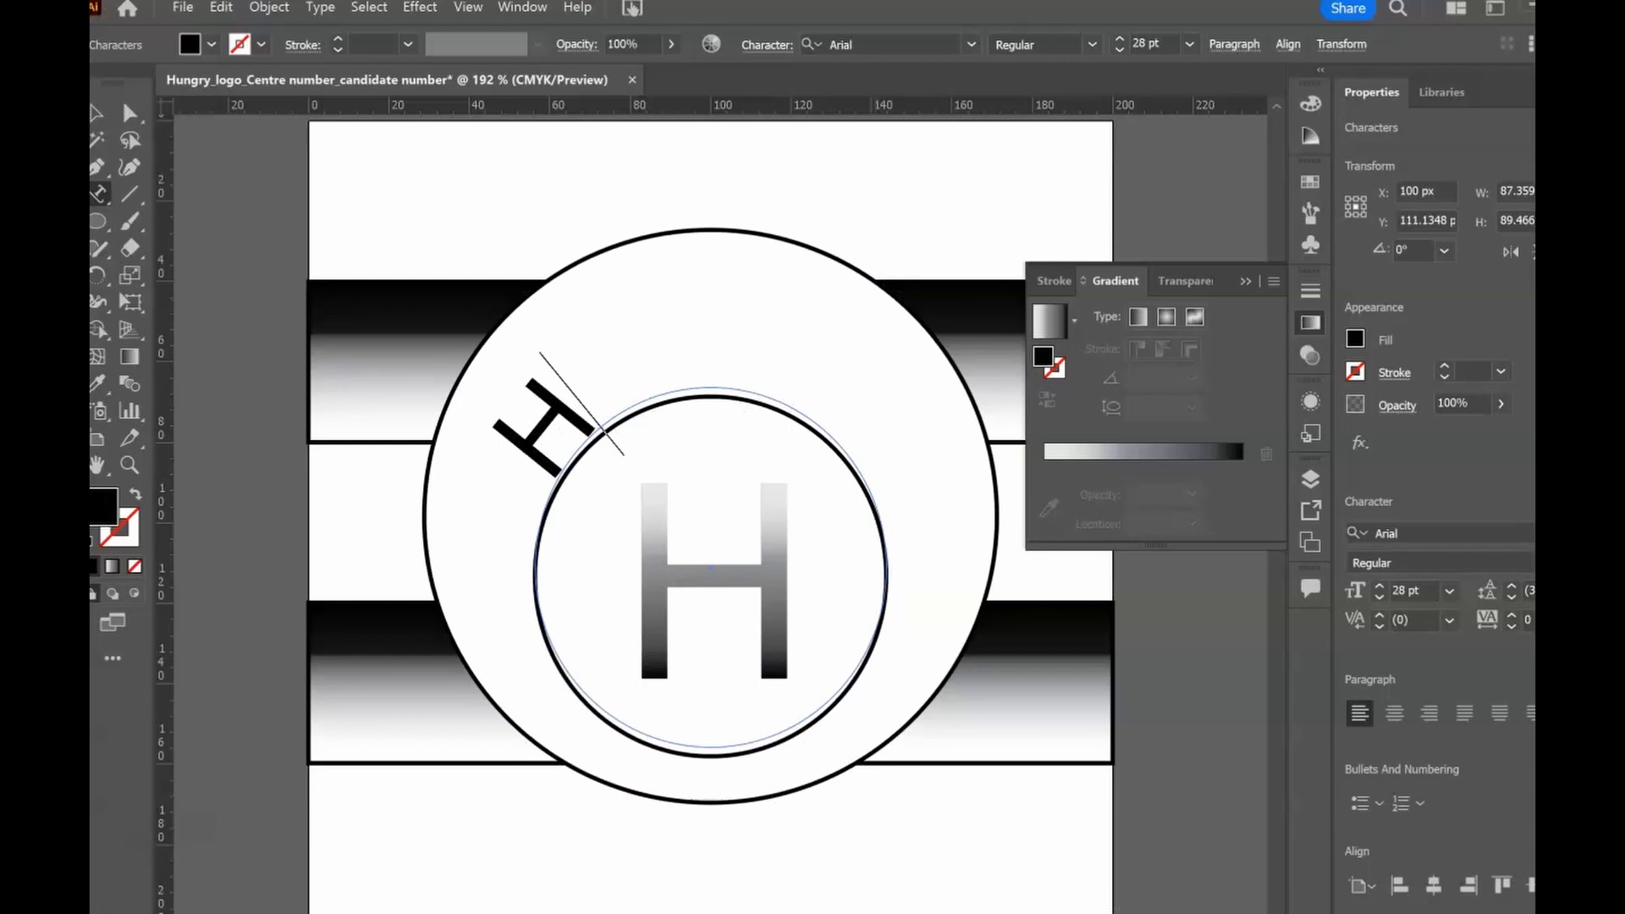
pyautogui.write('UNGRY')
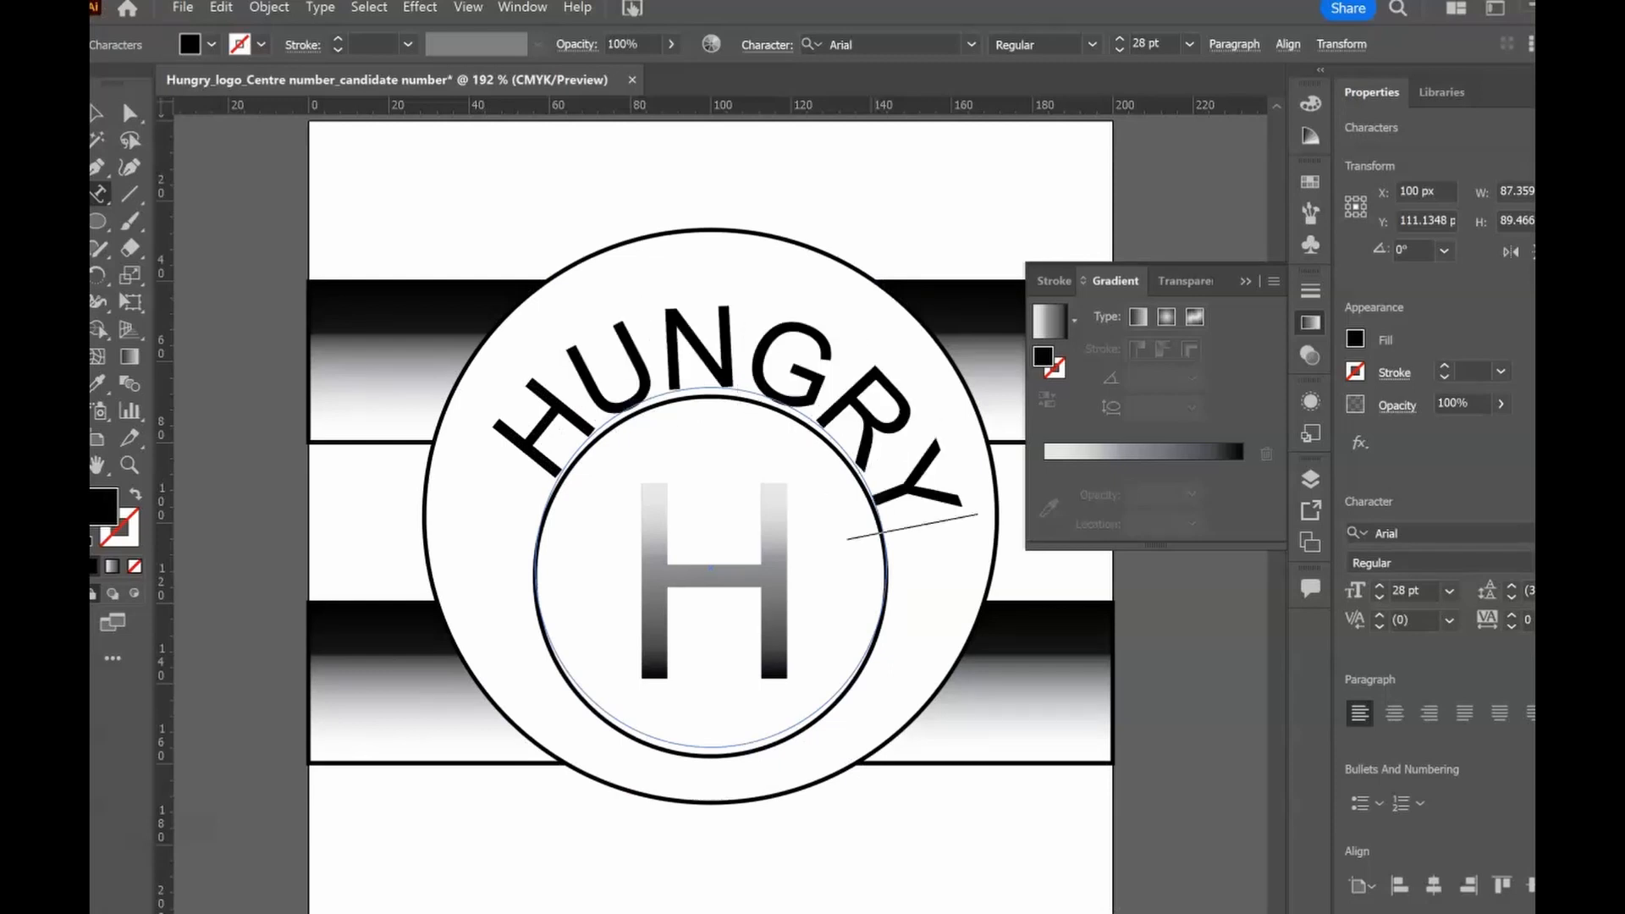
pyautogui.hotkey('alt', 'Tab')
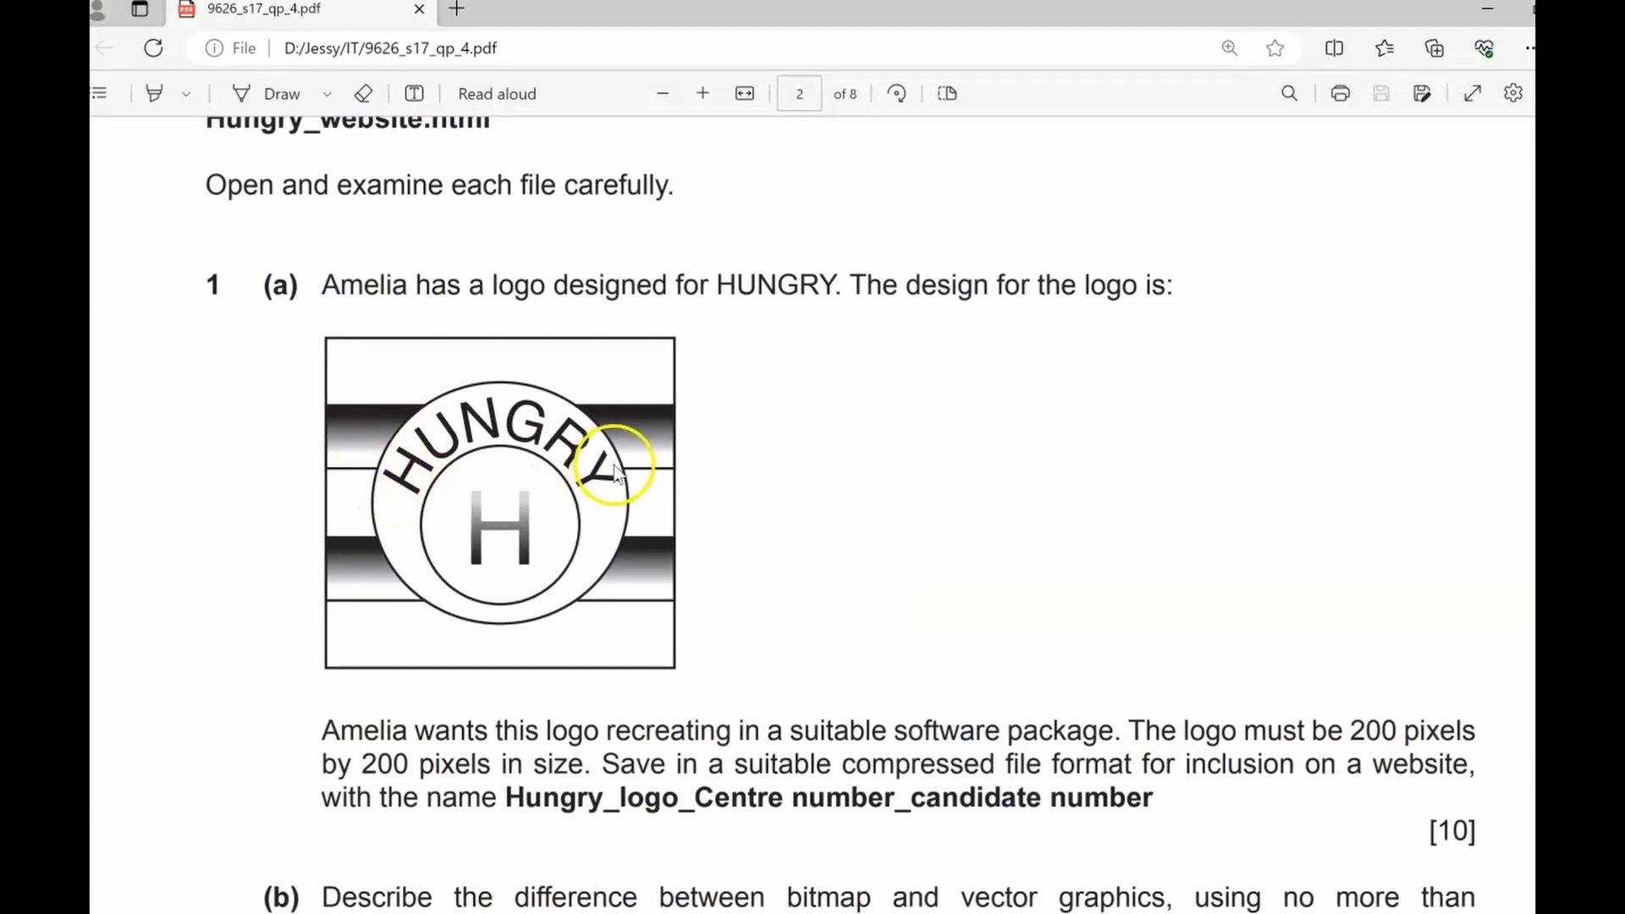
pyautogui.hotkey('alt', 'Tab')
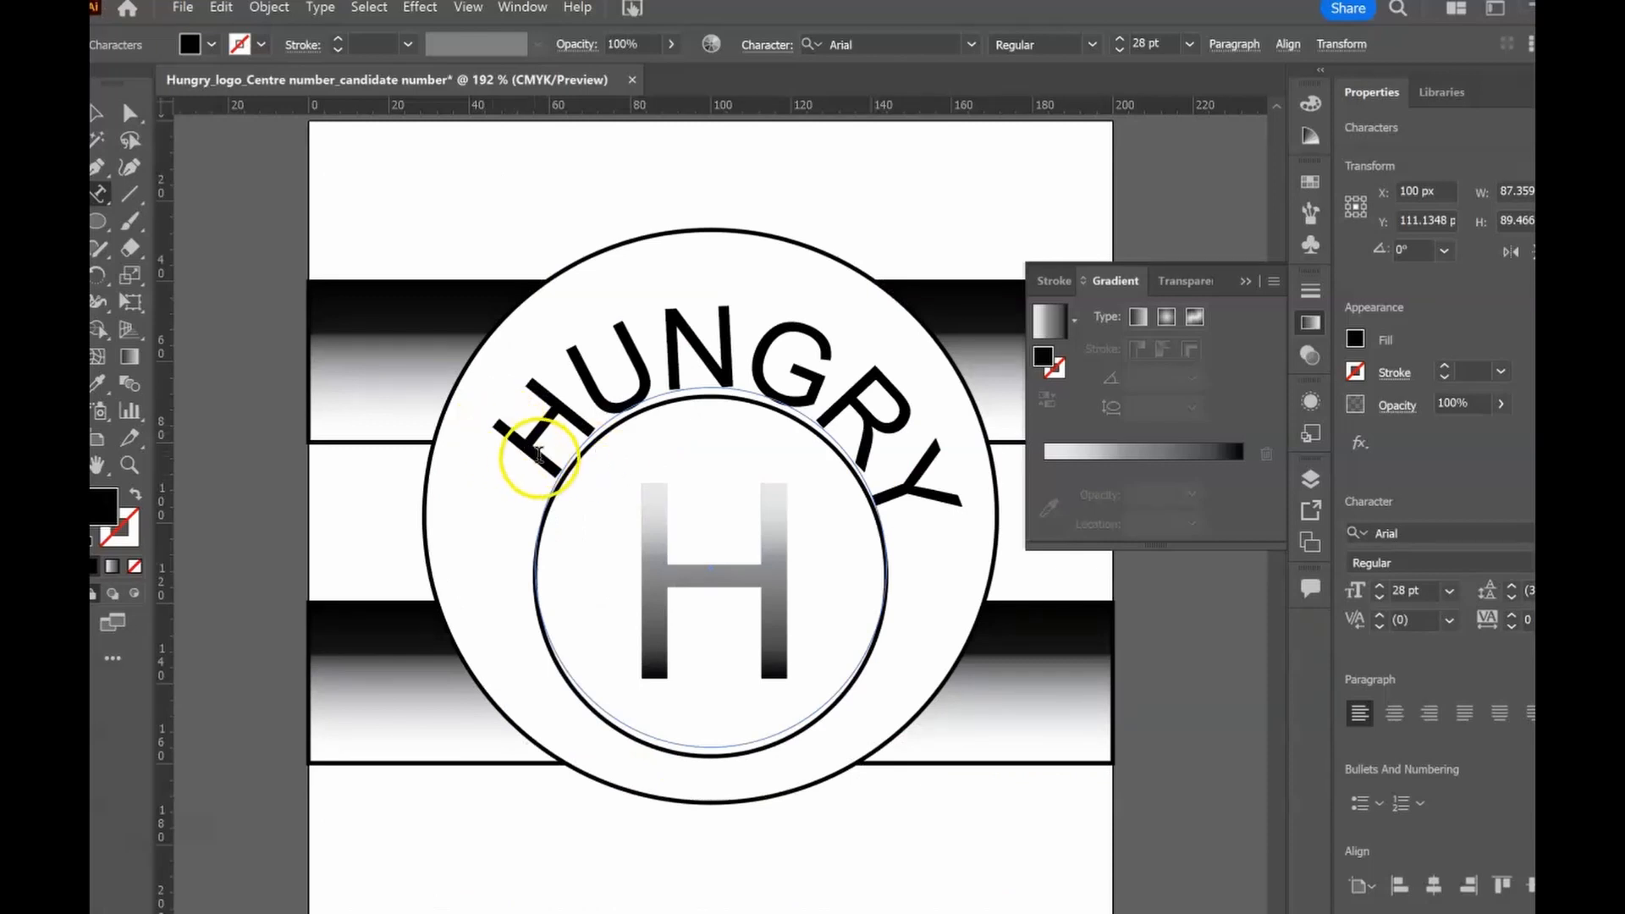
# Rotate the curved HUNGRY text counterclockwise to about 7.9° and compare its position with the exam paper's logo
pyautogui.click(99, 124)
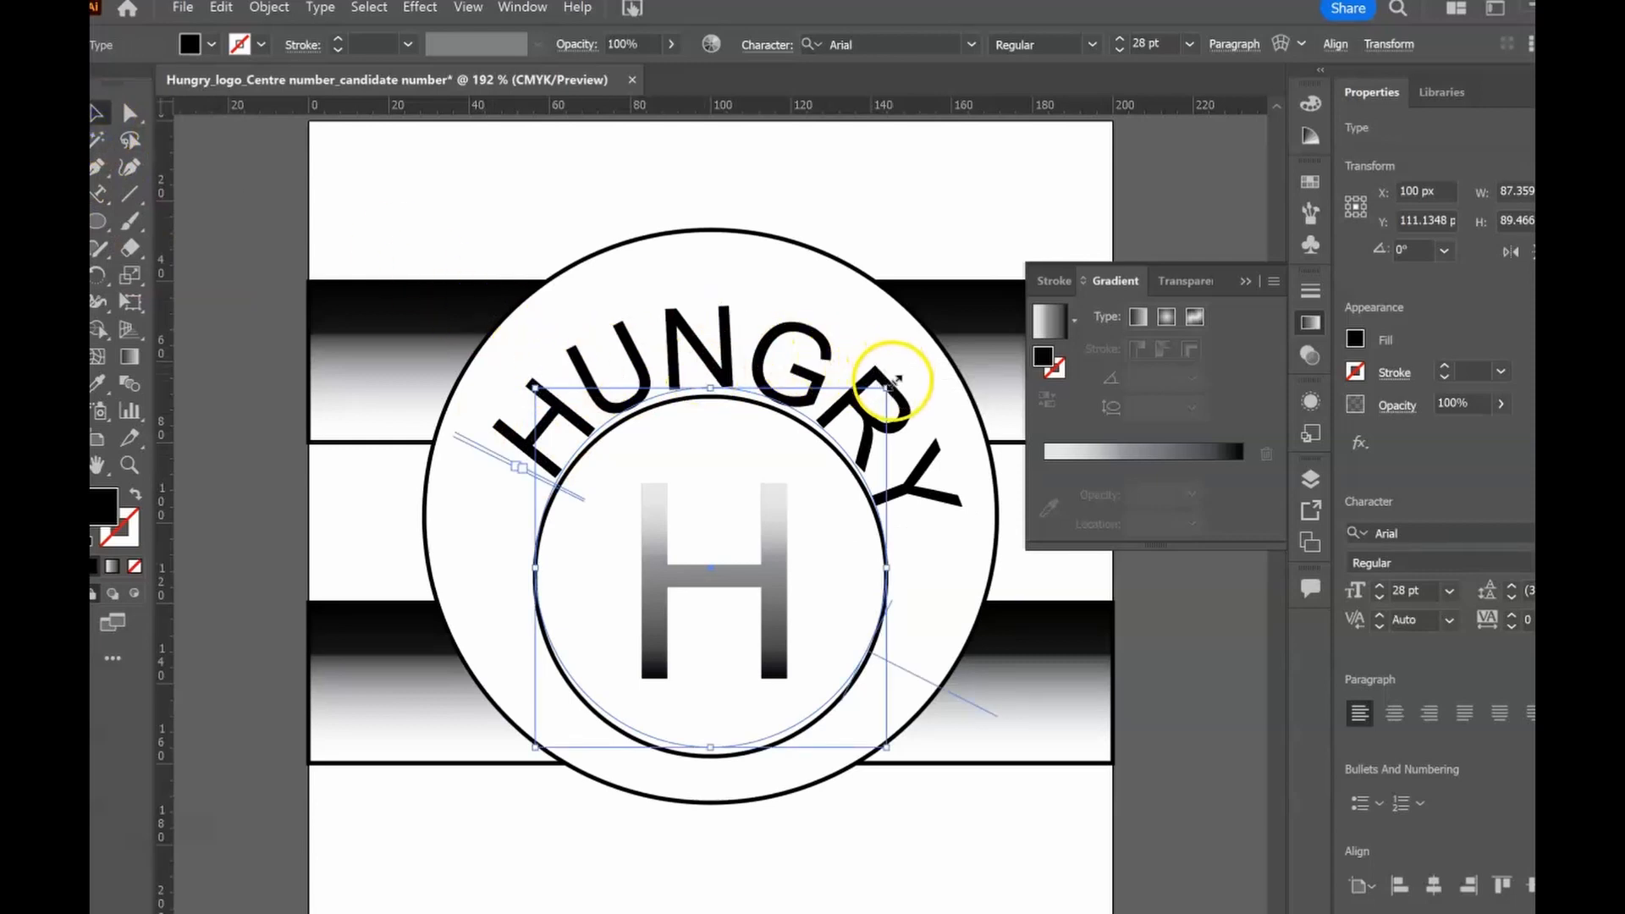
pyautogui.moveTo(891, 378); pyautogui.dragTo(857, 364)
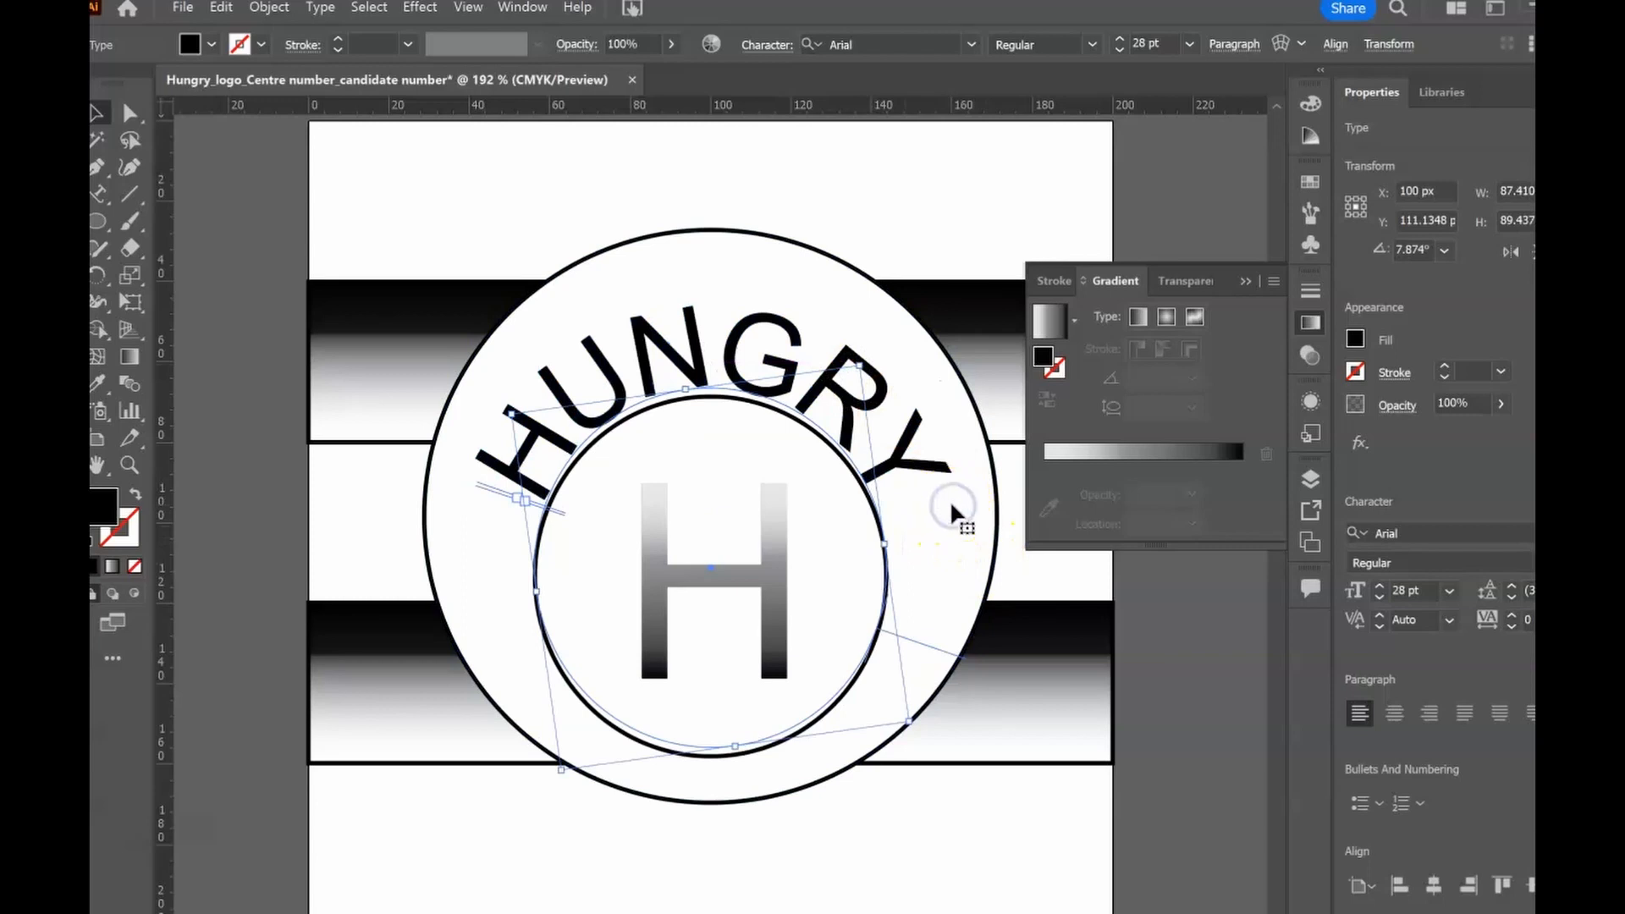
pyautogui.click(937, 795)
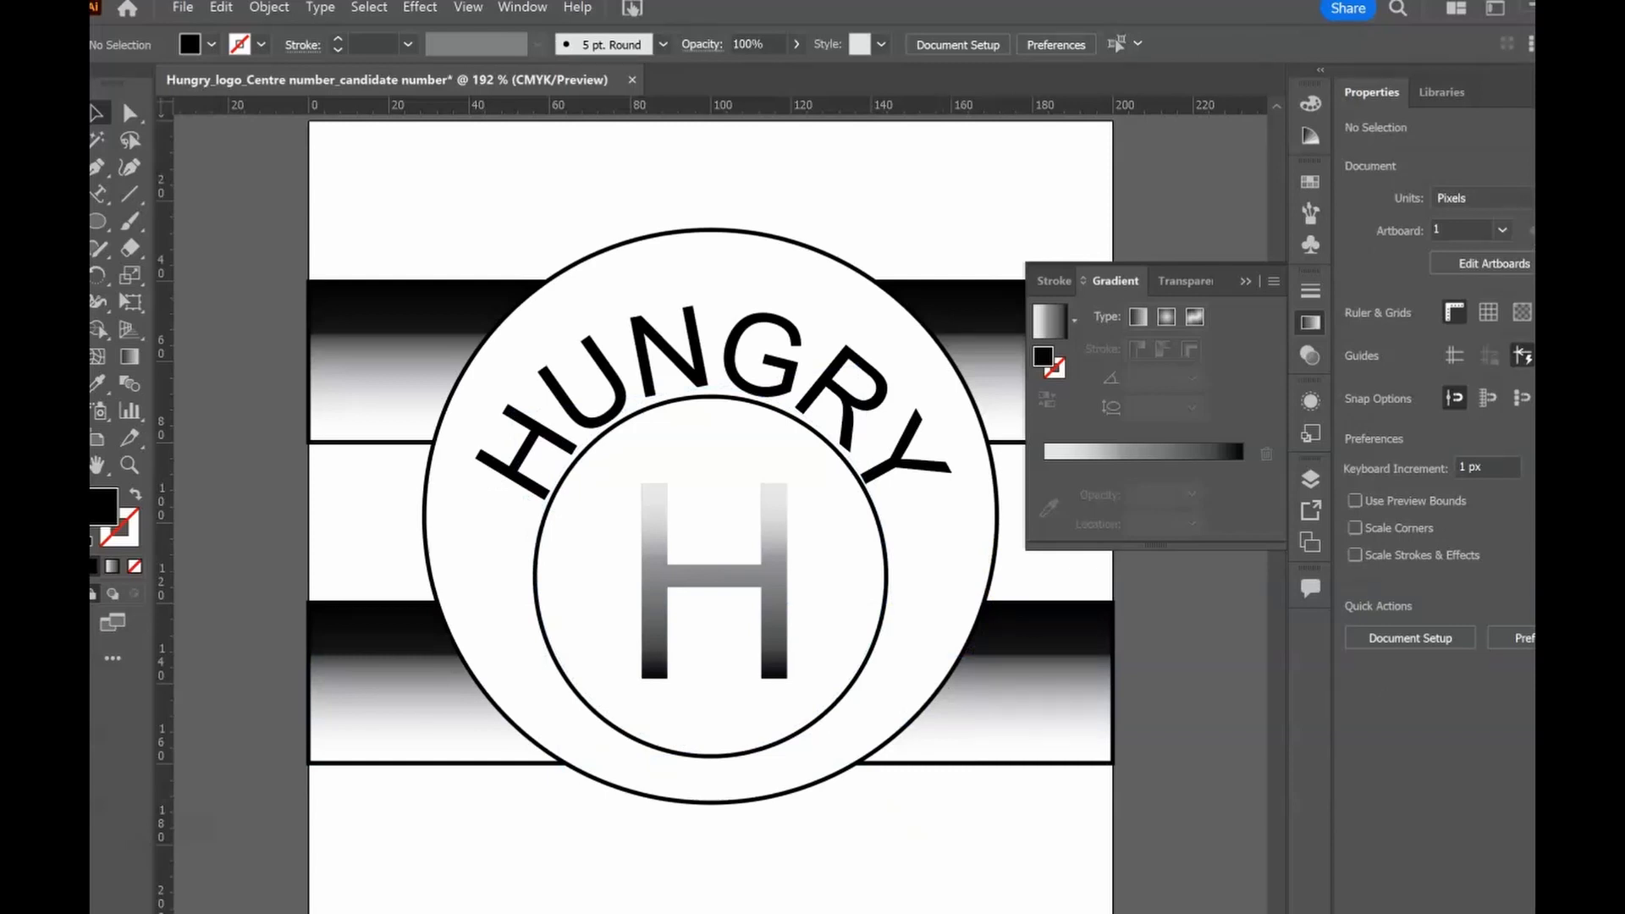
pyautogui.click(898, 911)
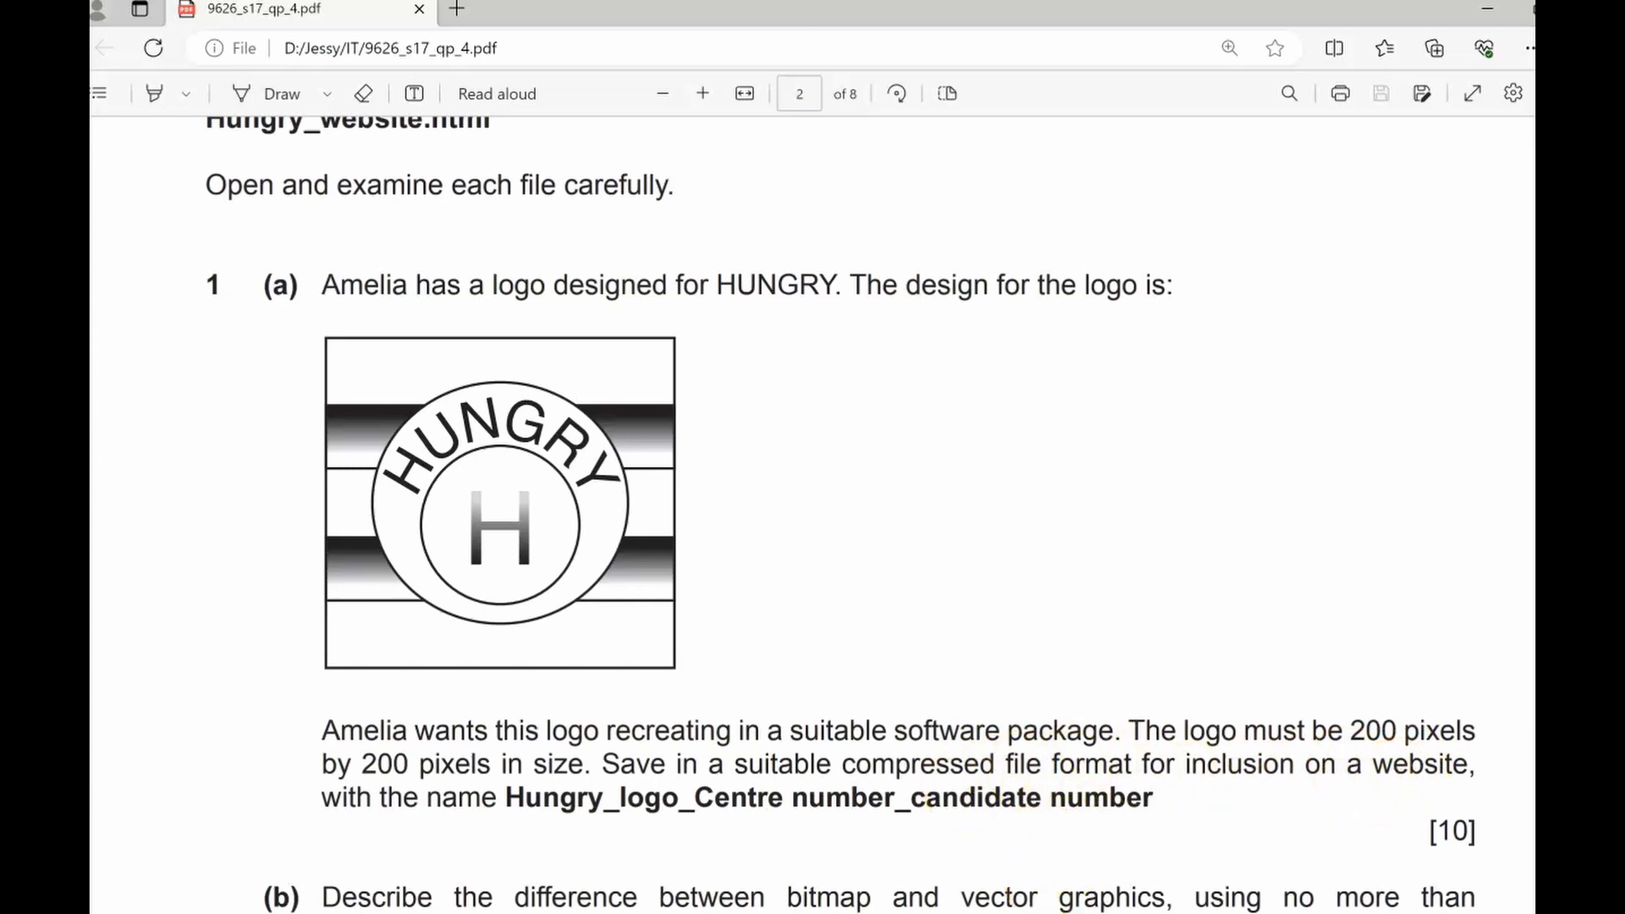
pyautogui.moveTo(1145, 911)
pyautogui.click(1144, 846)
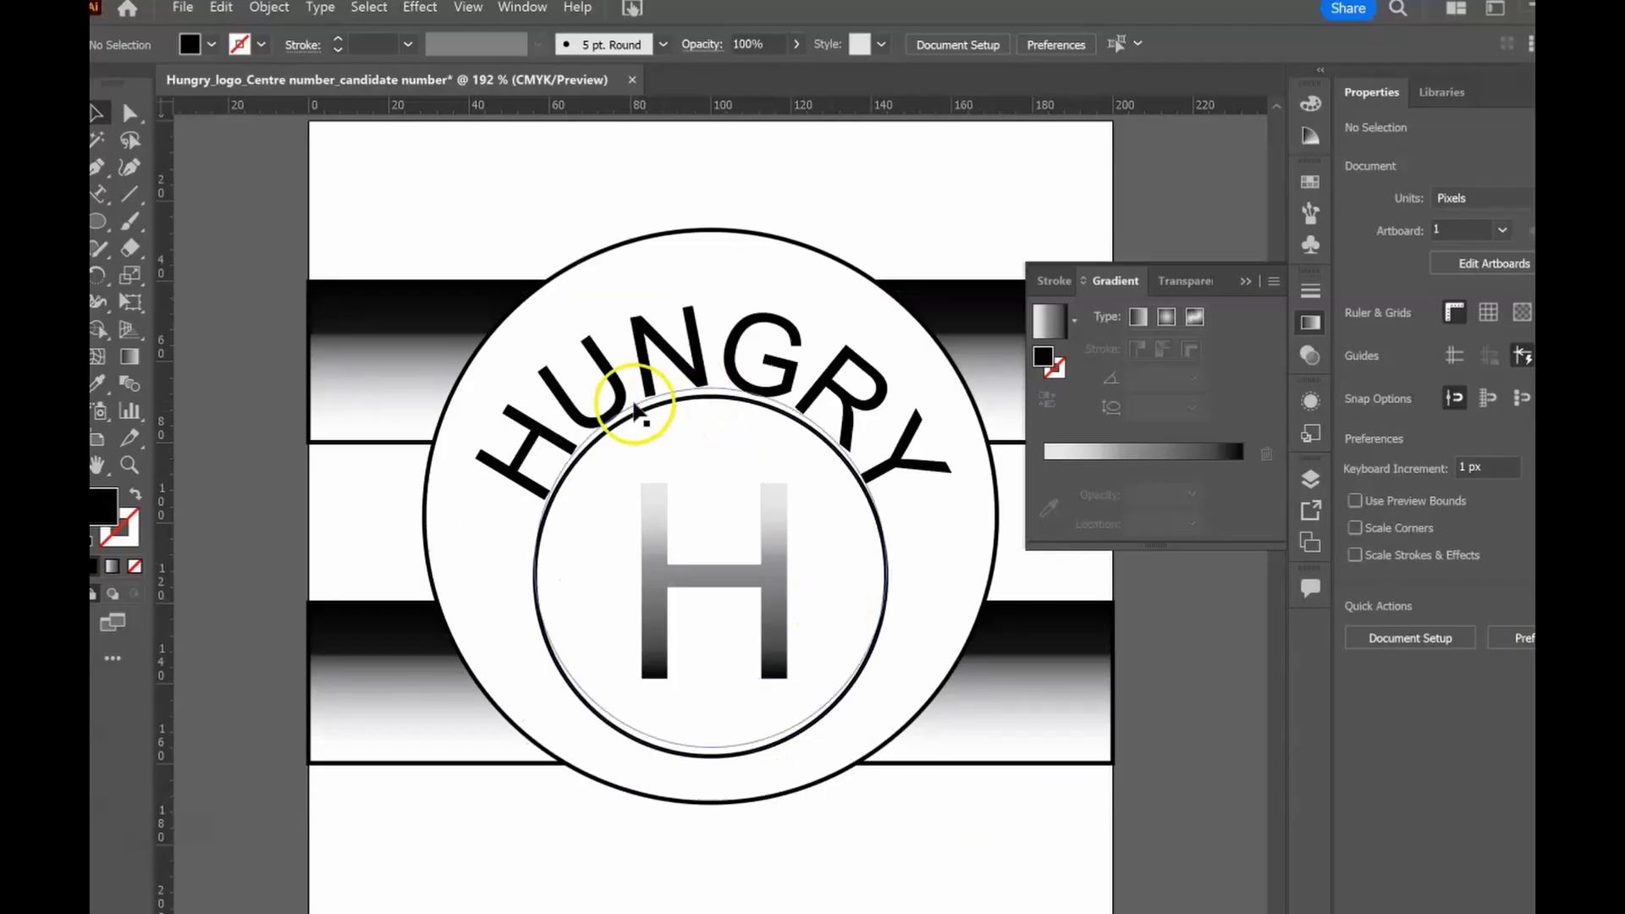
# Shift the curved HUNGRY text slightly up from the inner circle and fine-tune its rotation and horizontal balance inside the ring
pyautogui.click(681, 354)
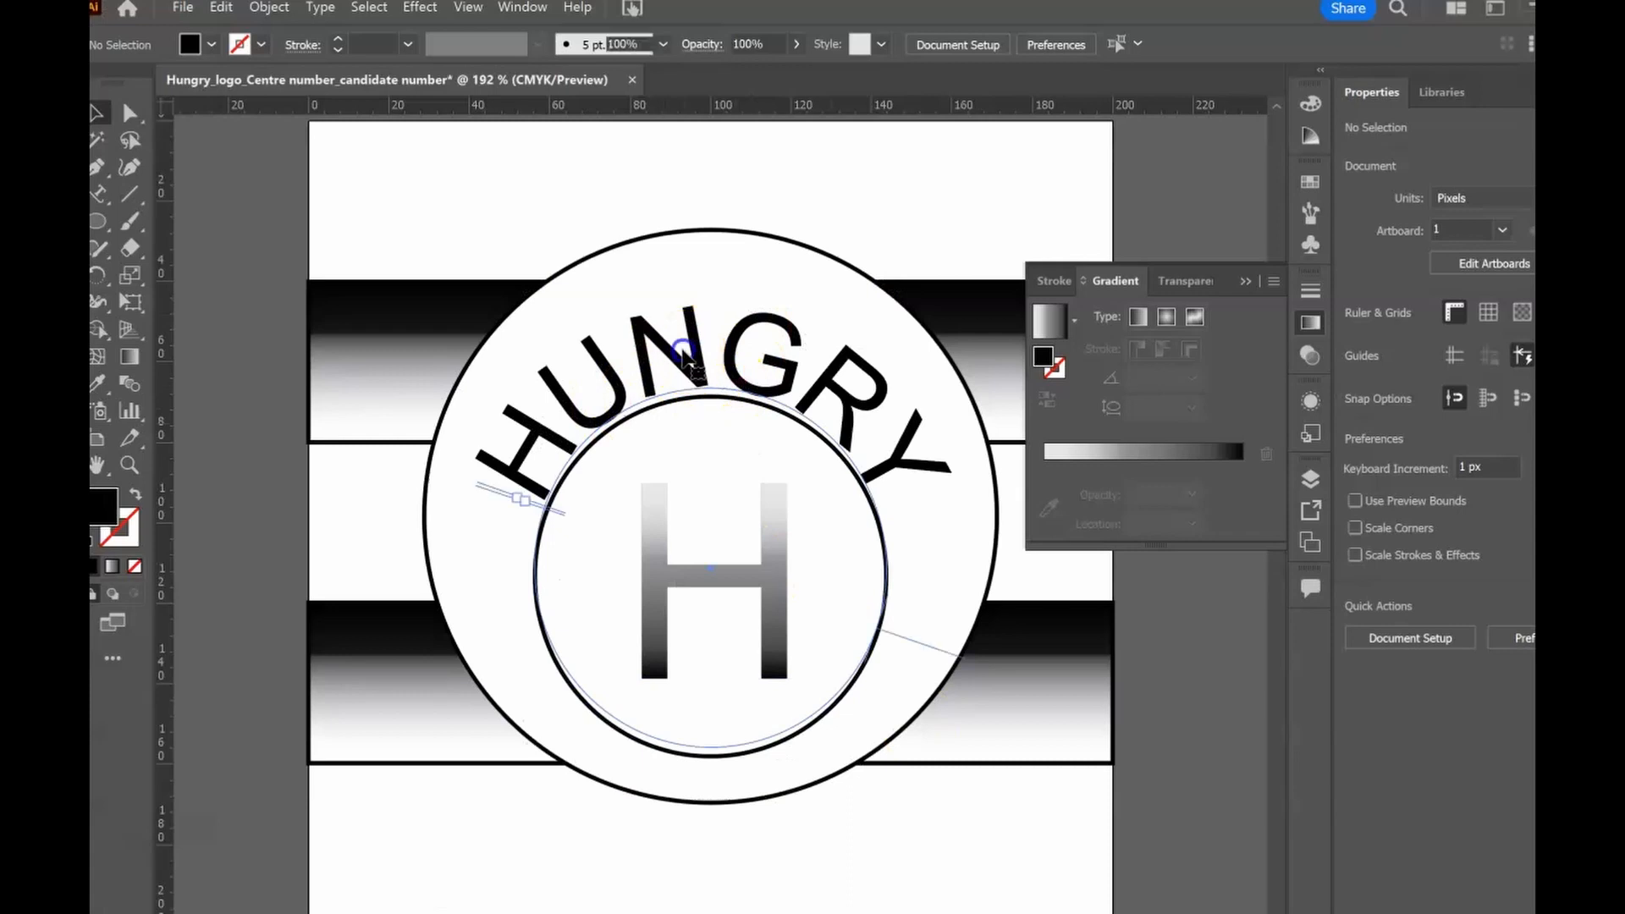
pyautogui.click(687, 373)
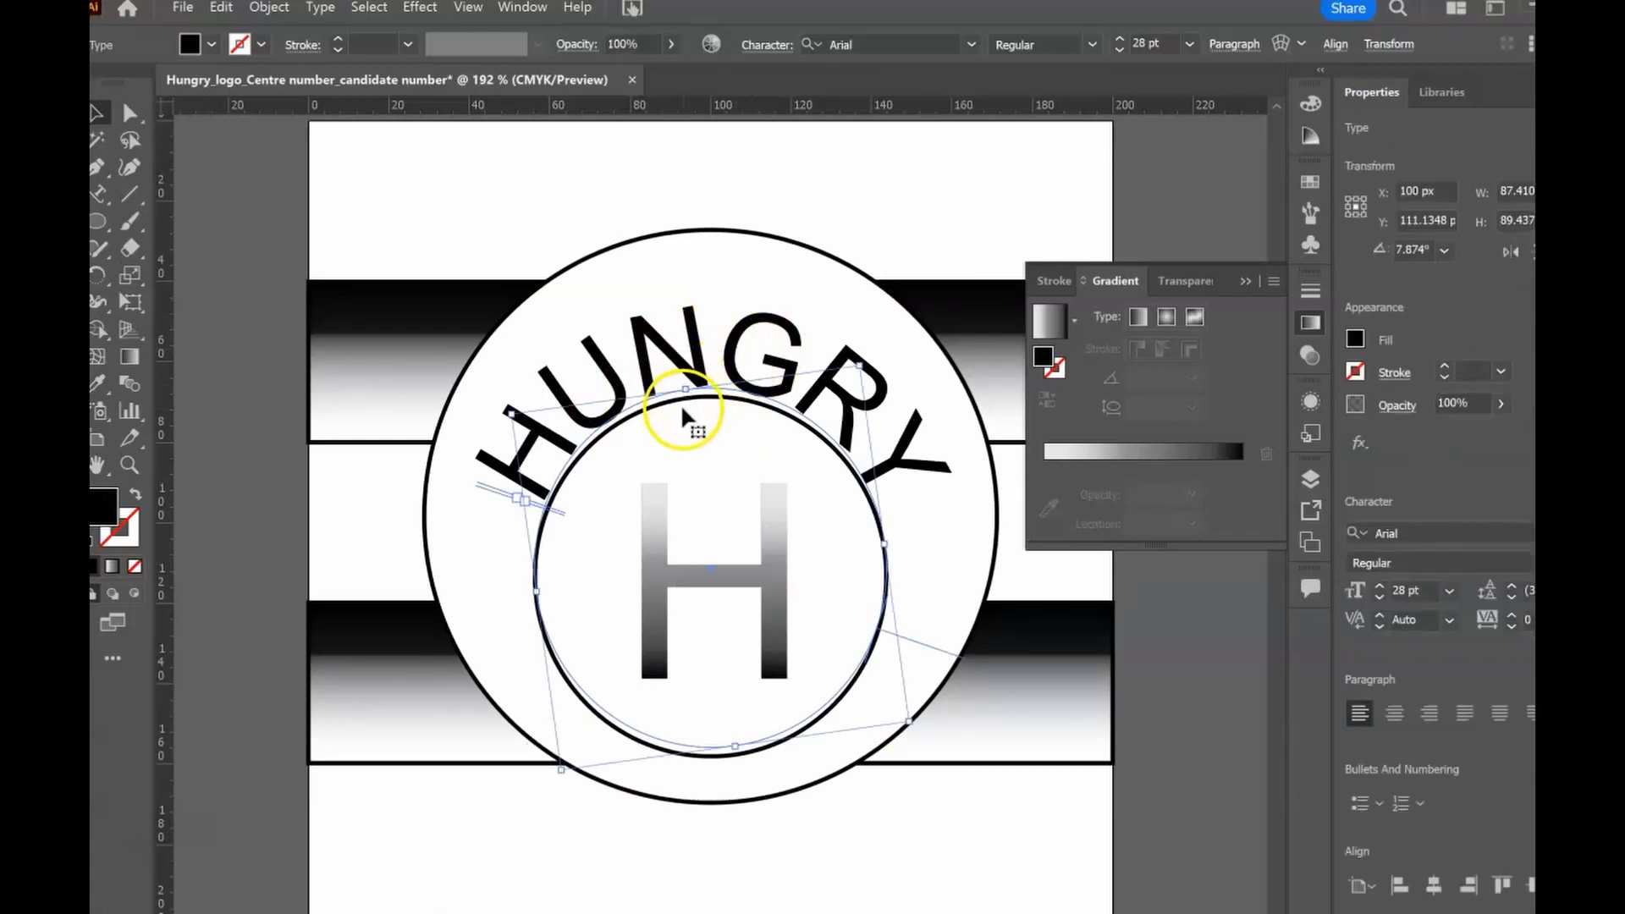
pyautogui.moveTo(688, 408); pyautogui.dragTo(681, 398)
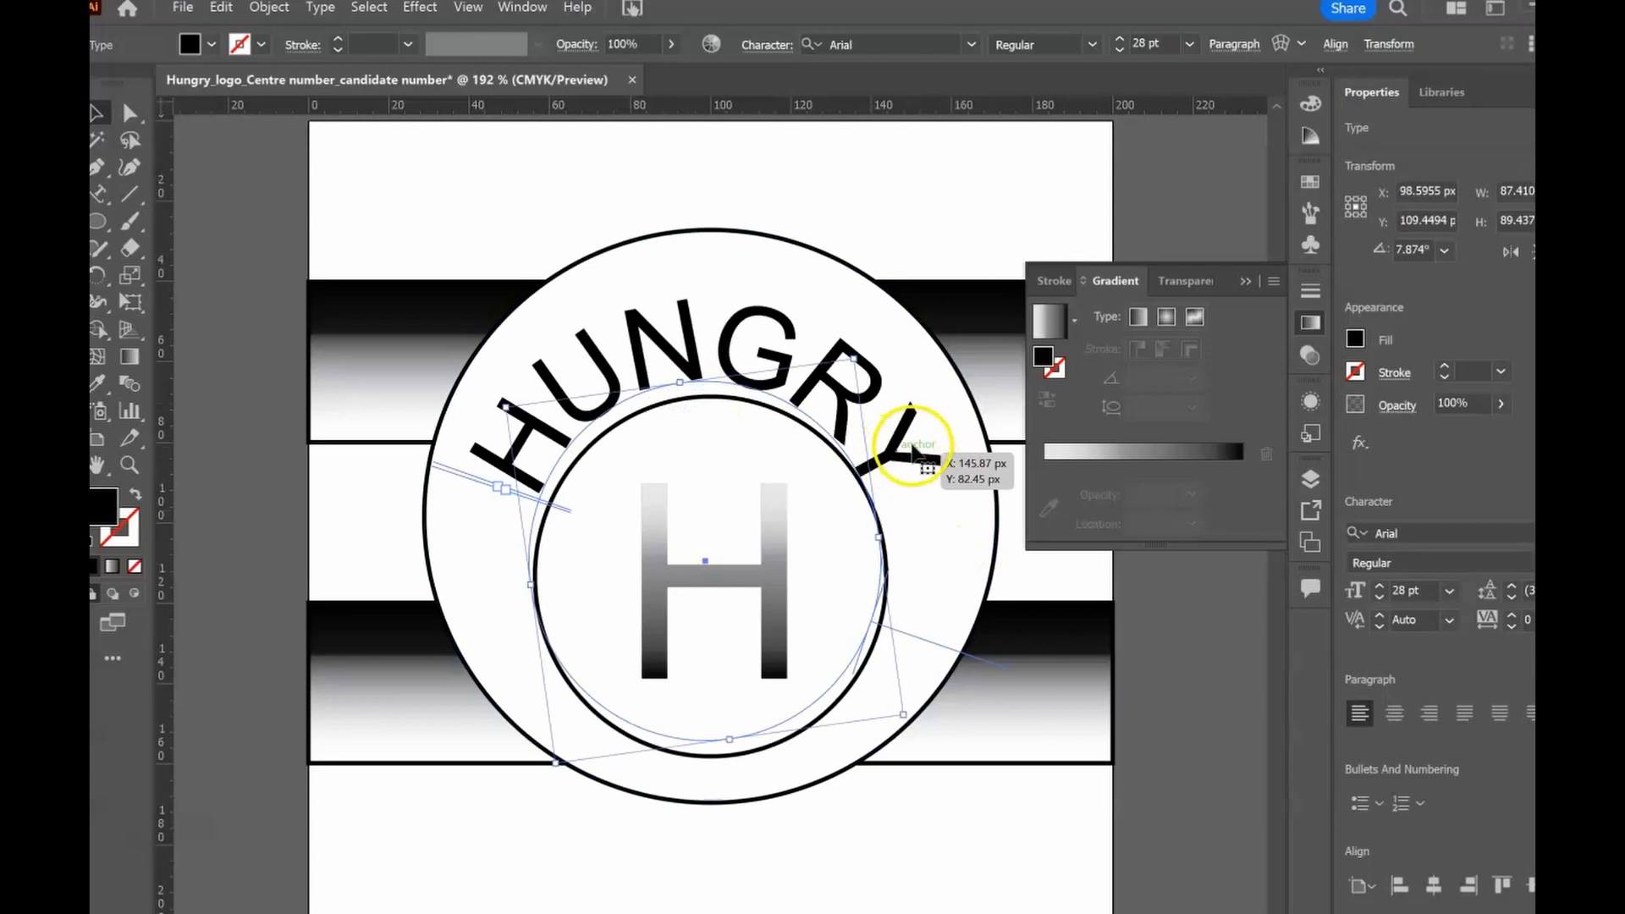
pyautogui.moveTo(857, 350); pyautogui.dragTo(863, 345)
pyautogui.click(804, 449)
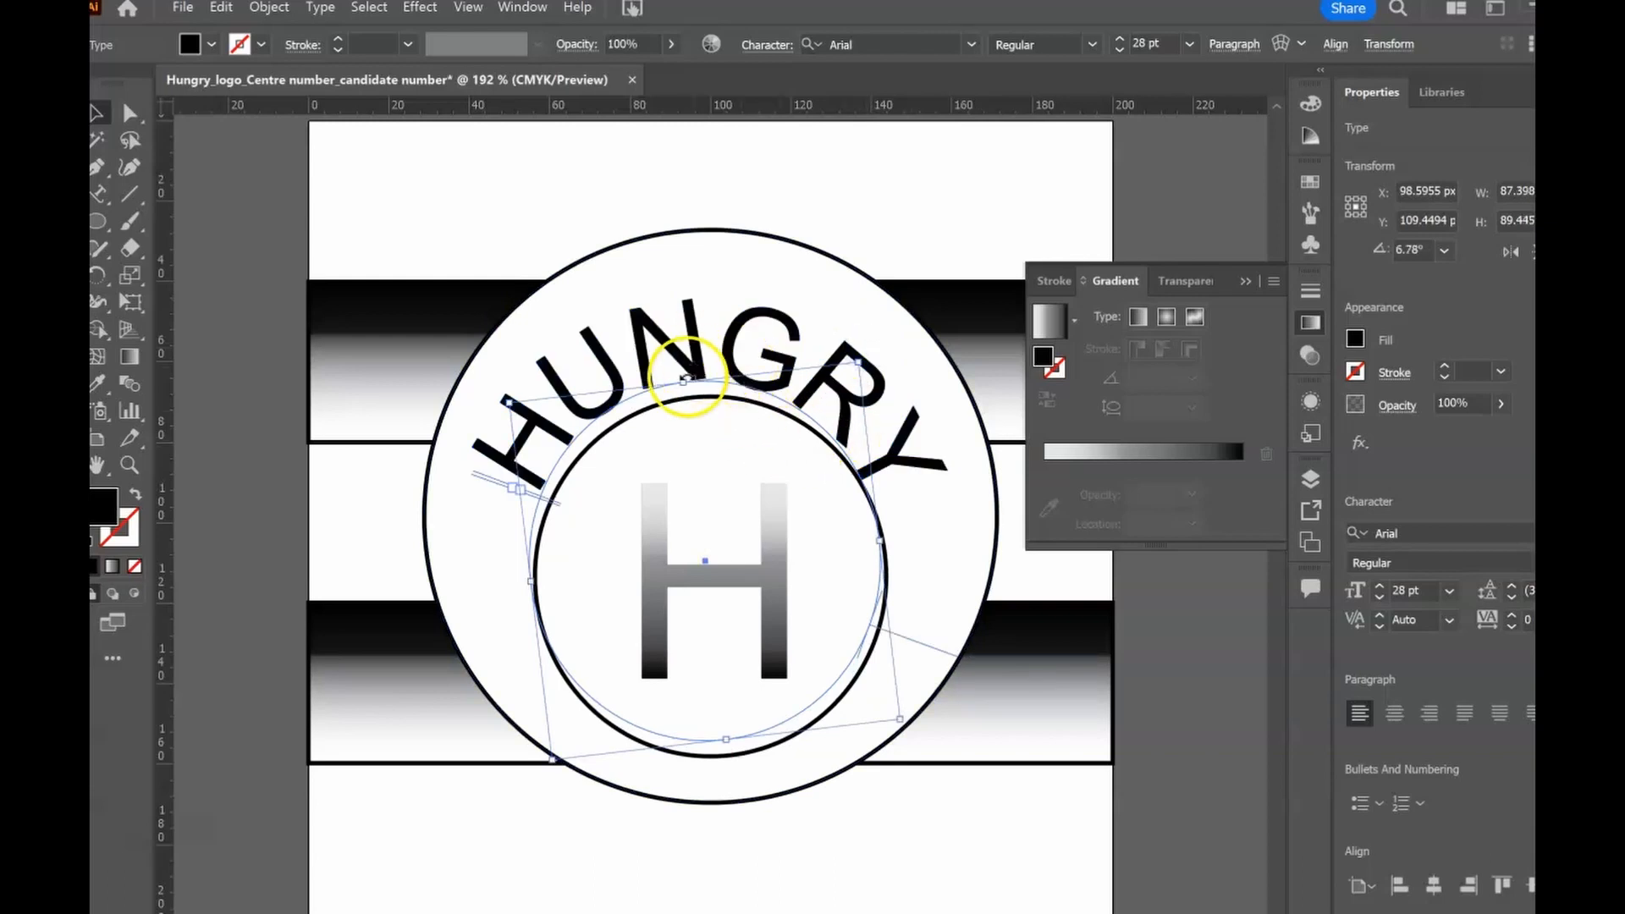
pyautogui.moveTo(852, 362); pyautogui.dragTo(865, 363)
pyautogui.click(926, 557)
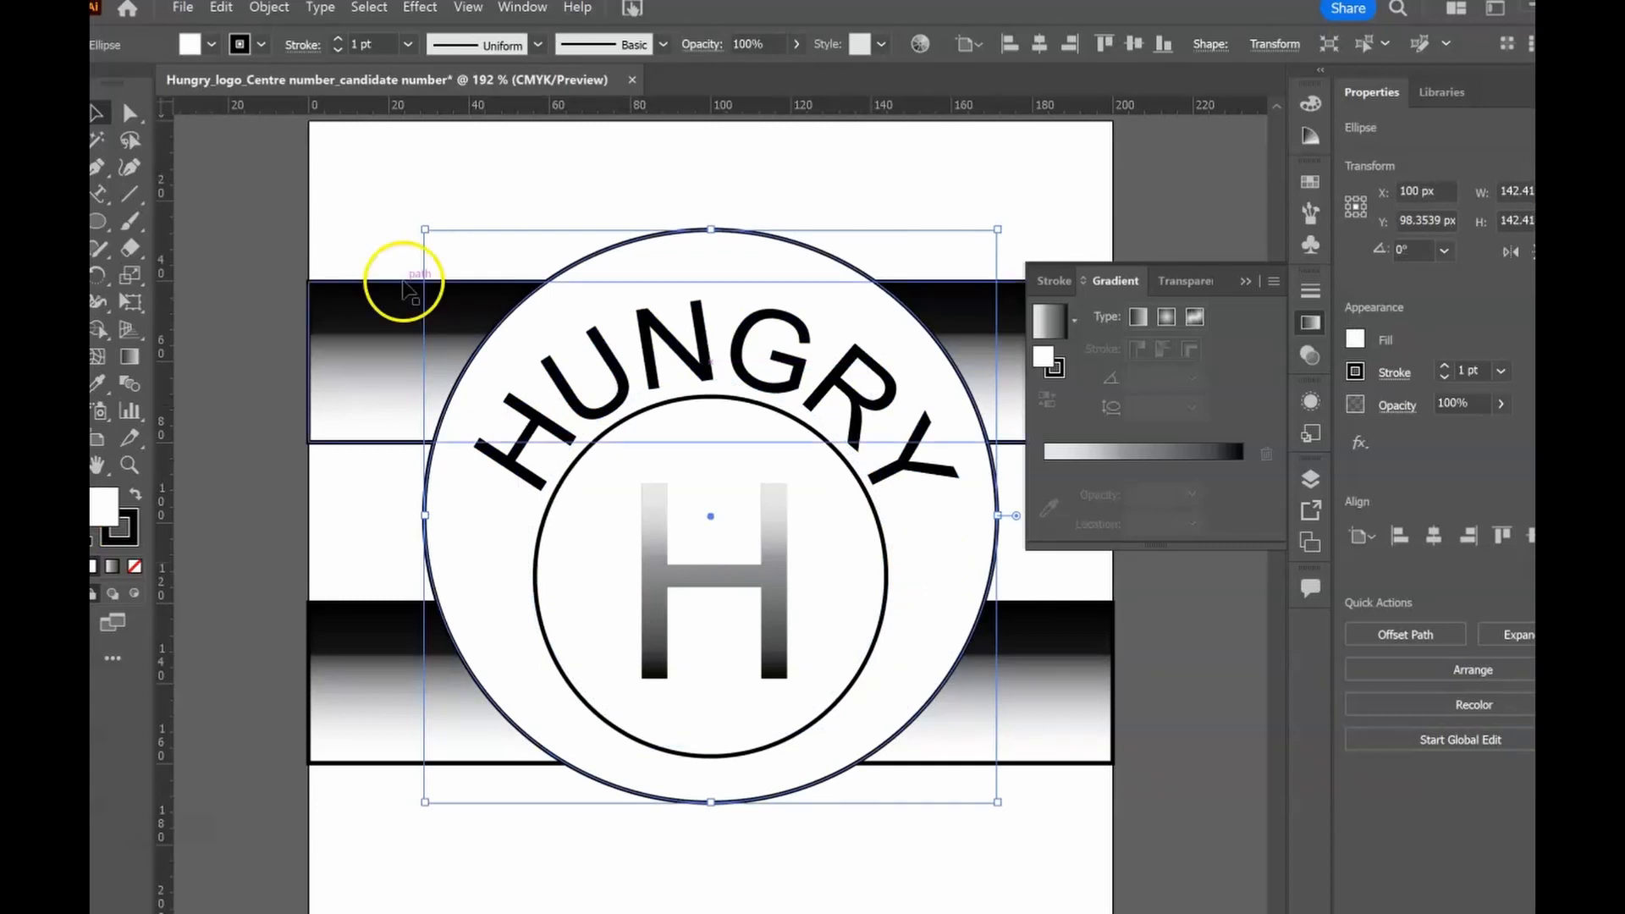
# Start exporting the logo with the Export As command
pyautogui.click(183, 9)
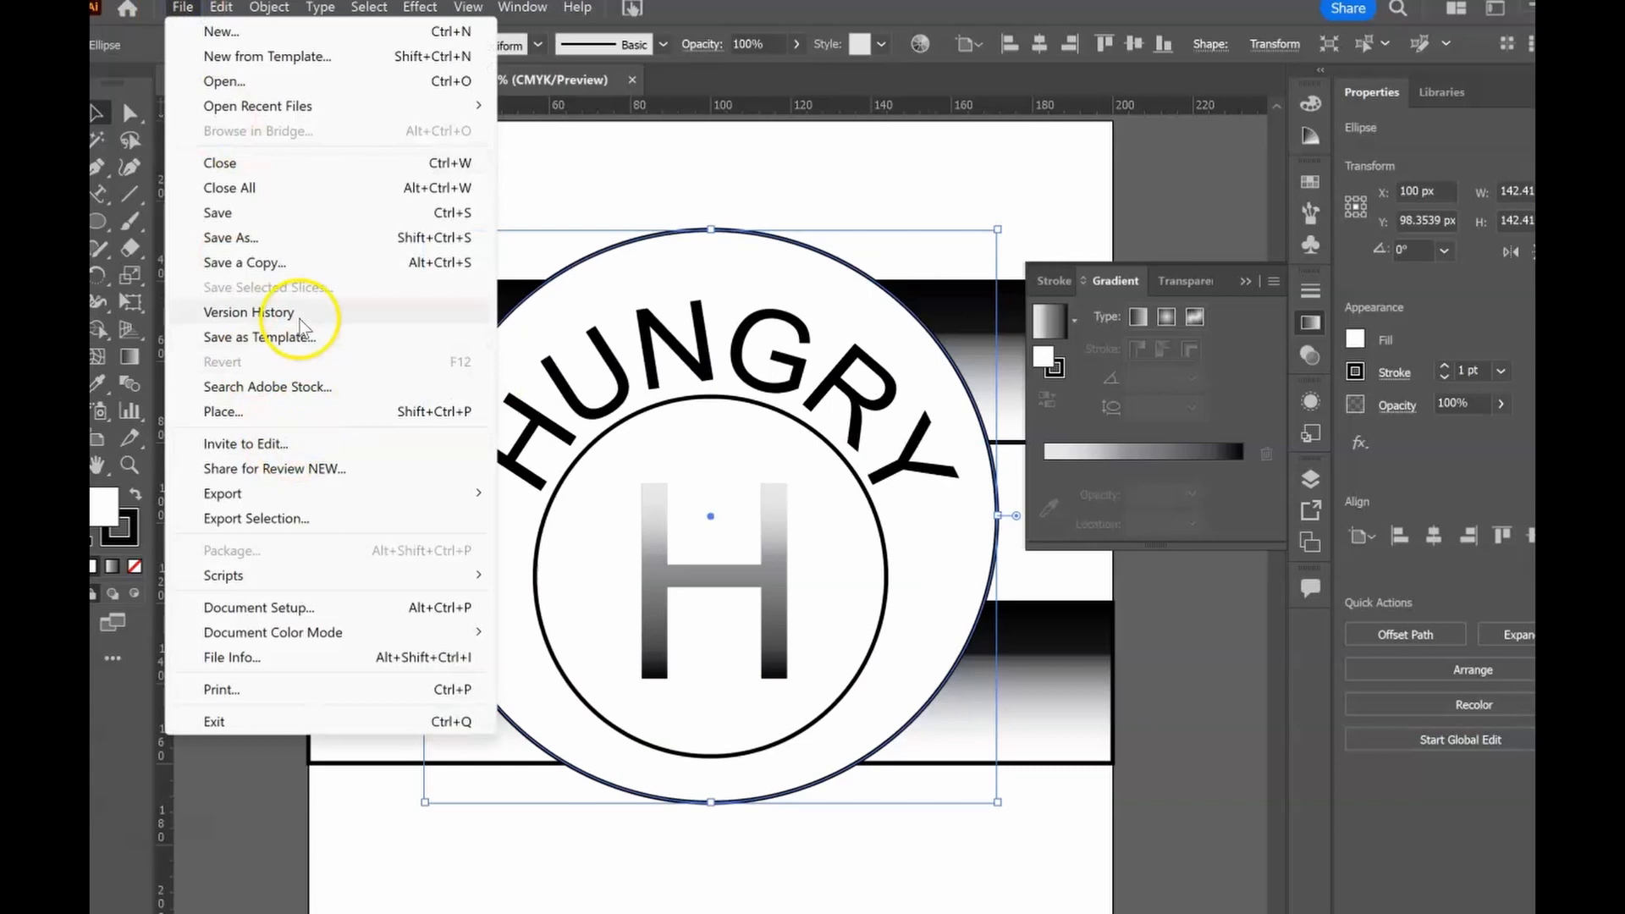
pyautogui.moveTo(290, 496)
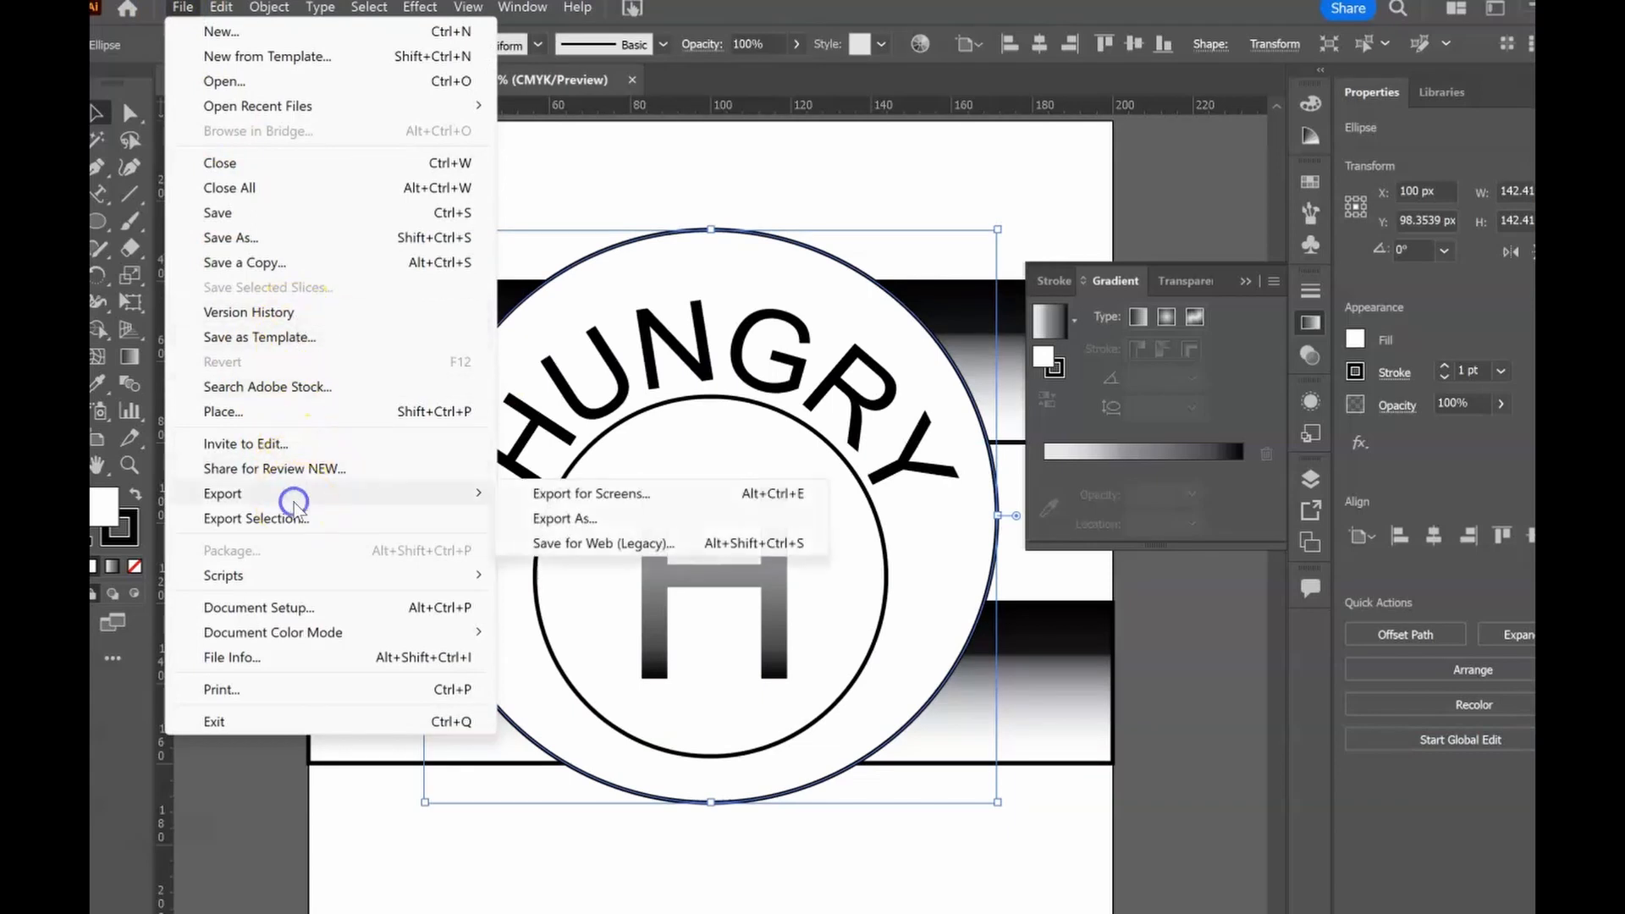
pyautogui.click(533, 520)
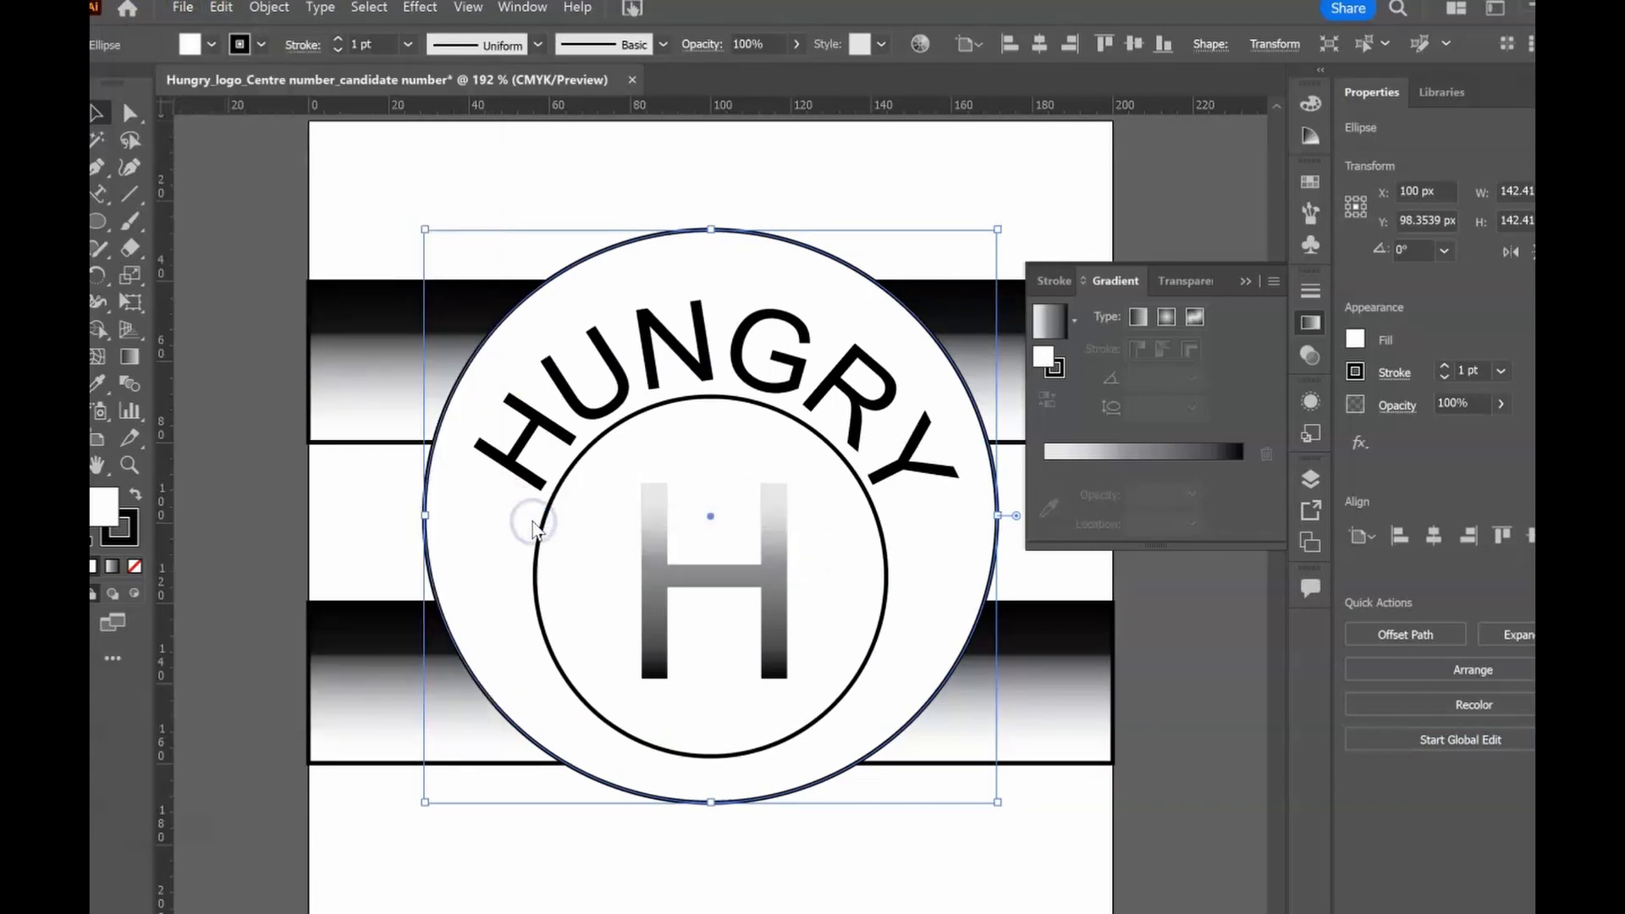